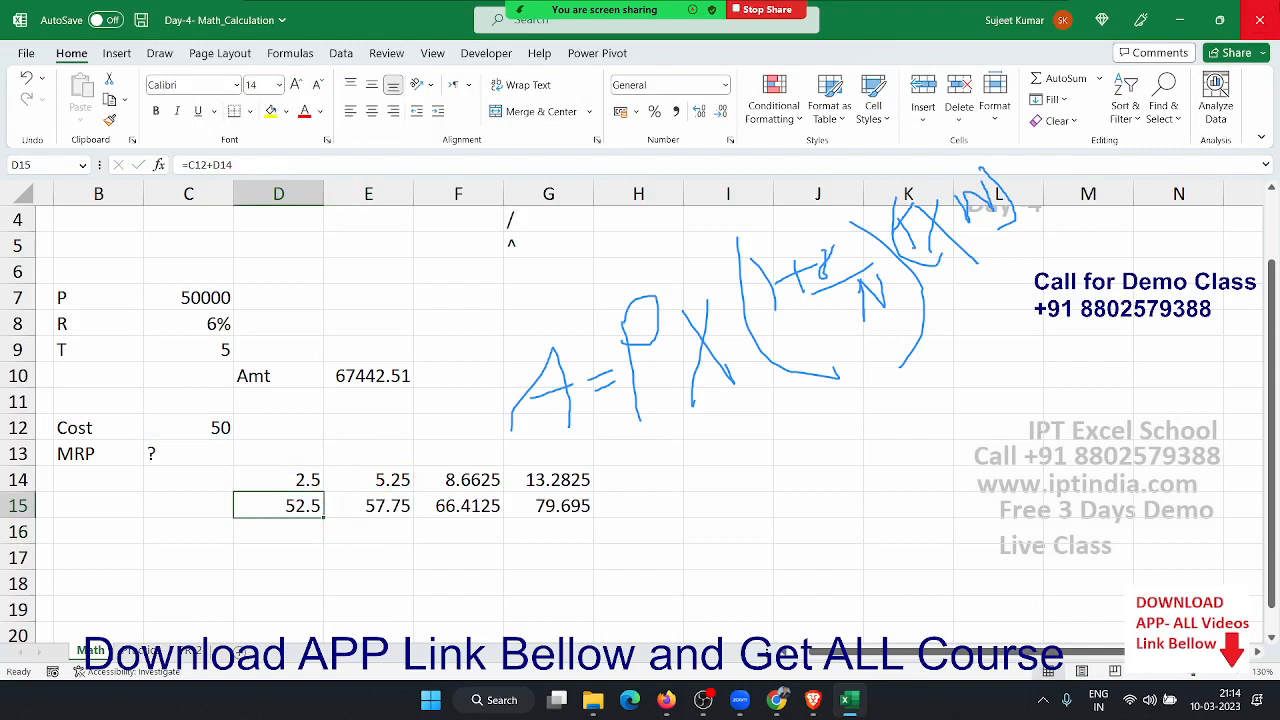
{"action": "key", "text": "Up"}
{"action": "key", "text": "Right"}
{"action": "key", "text": "Right"}
{"action": "key", "text": "Right"}
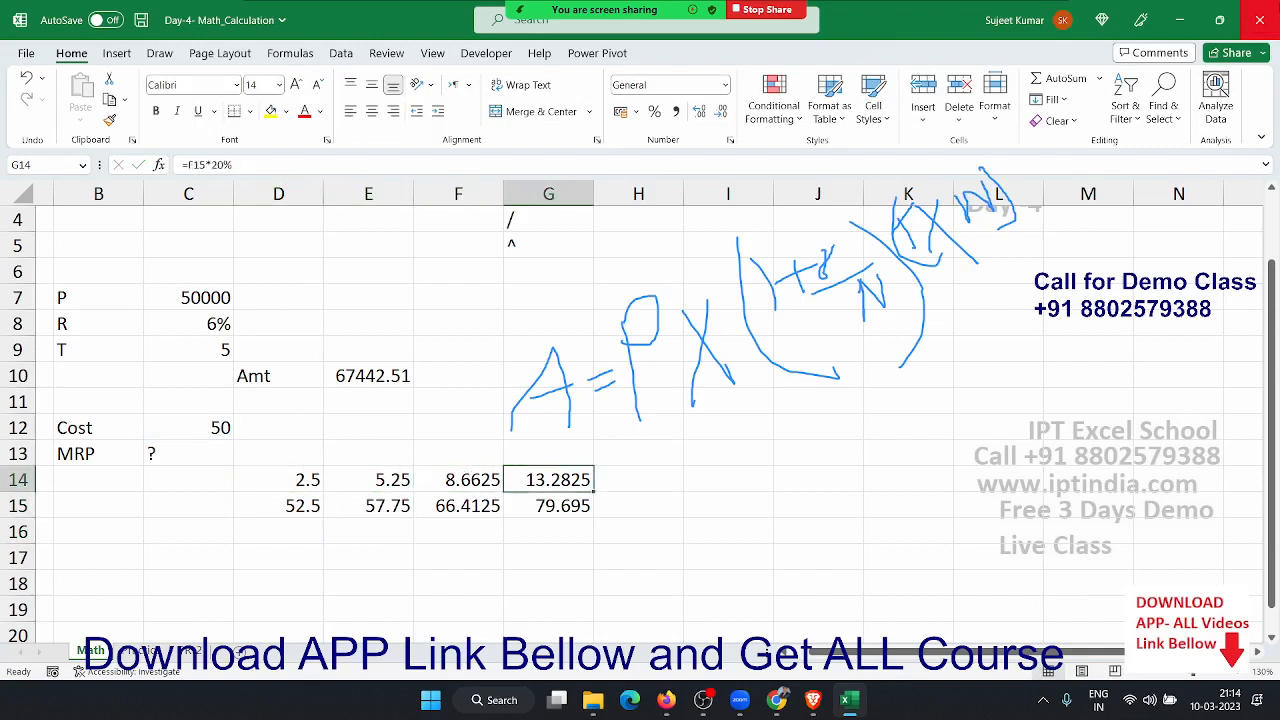
{"action": "key", "text": "shift+Left"}
{"action": "key", "text": "shift+Left"}
{"action": "key", "text": "shift+Left"}
{"action": "key", "text": "Down"}
{"action": "key", "text": "Left"}
{"action": "key", "text": "shift+Left"}
{"action": "key", "text": "shift+Left"}
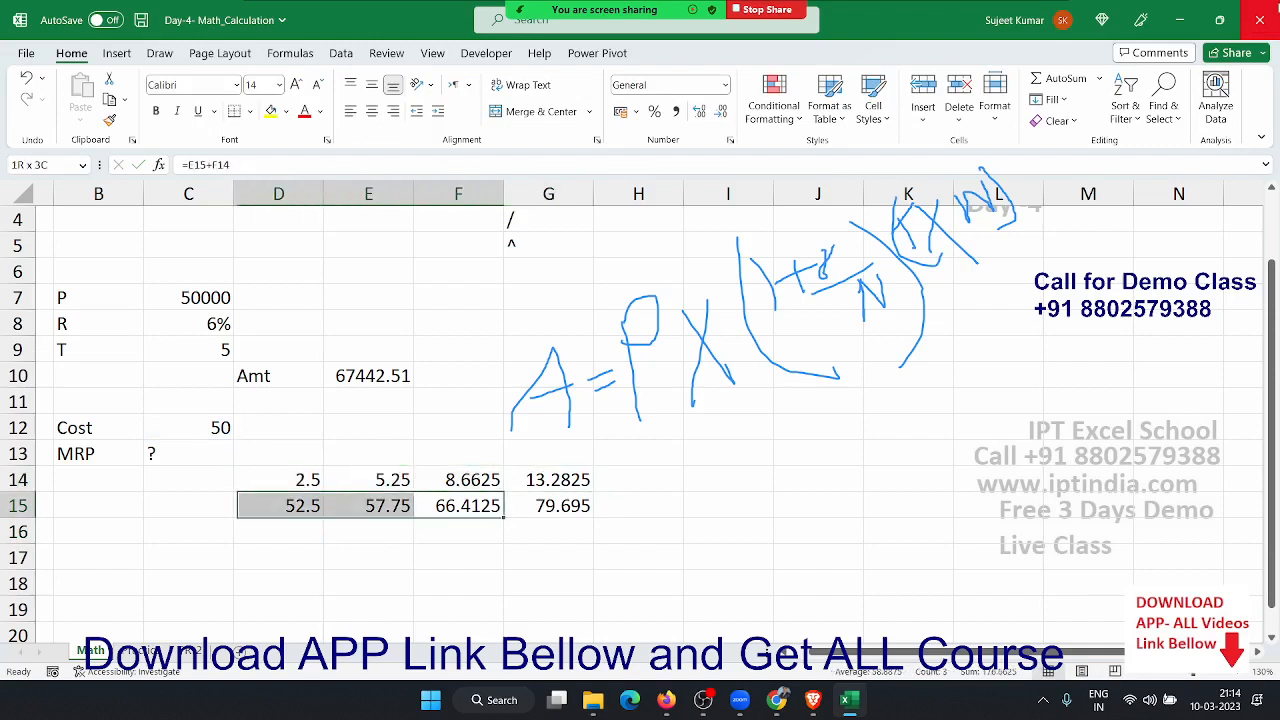
{"action": "key", "text": "Right"}
{"action": "key", "text": "Right"}
{"action": "key", "text": "Left"}
{"action": "key", "text": "F2"}
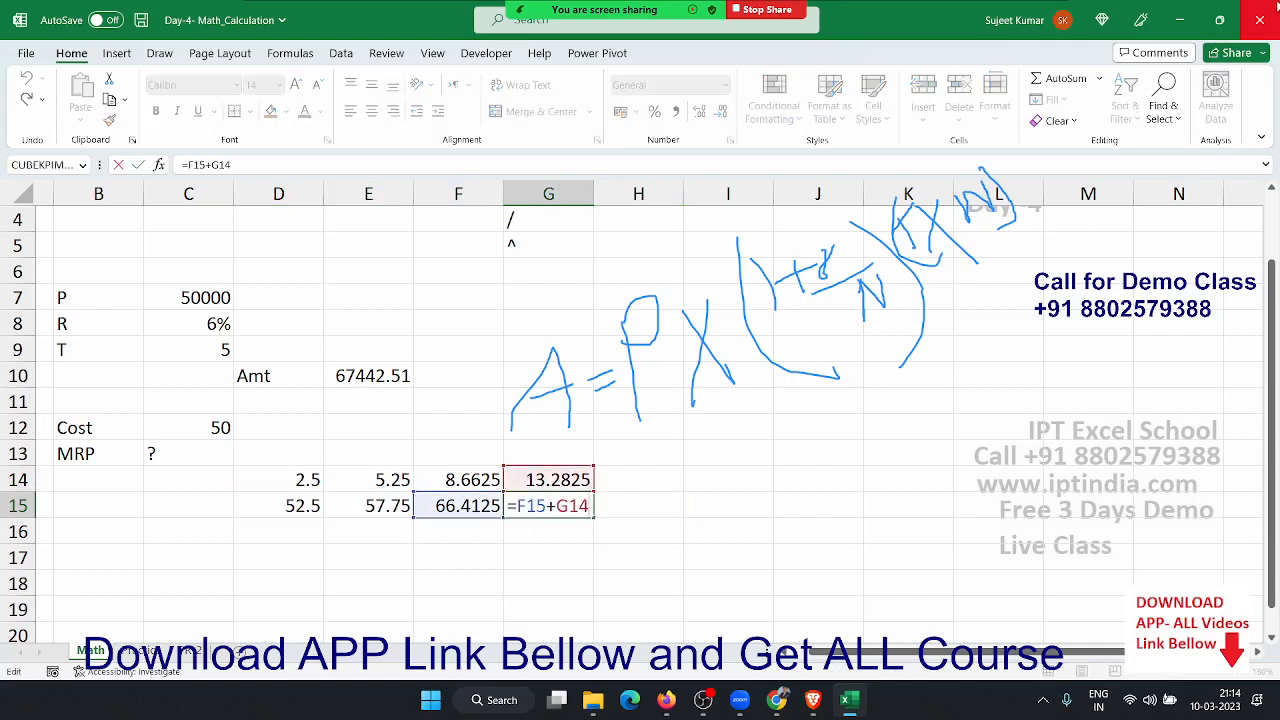
{"action": "key", "text": "Escape"}
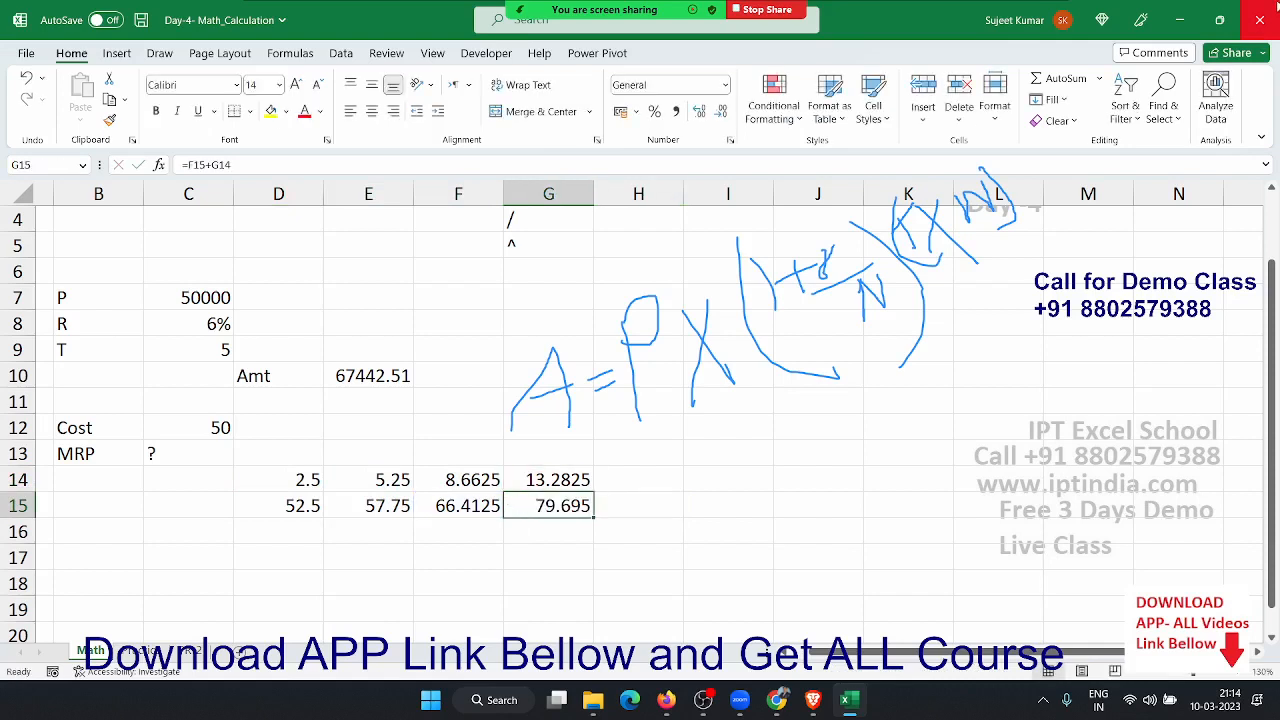
{"action": "key", "text": "Left"}
{"action": "key", "text": "Left"}
{"action": "key", "text": "Left"}
{"action": "key", "text": "F2"}
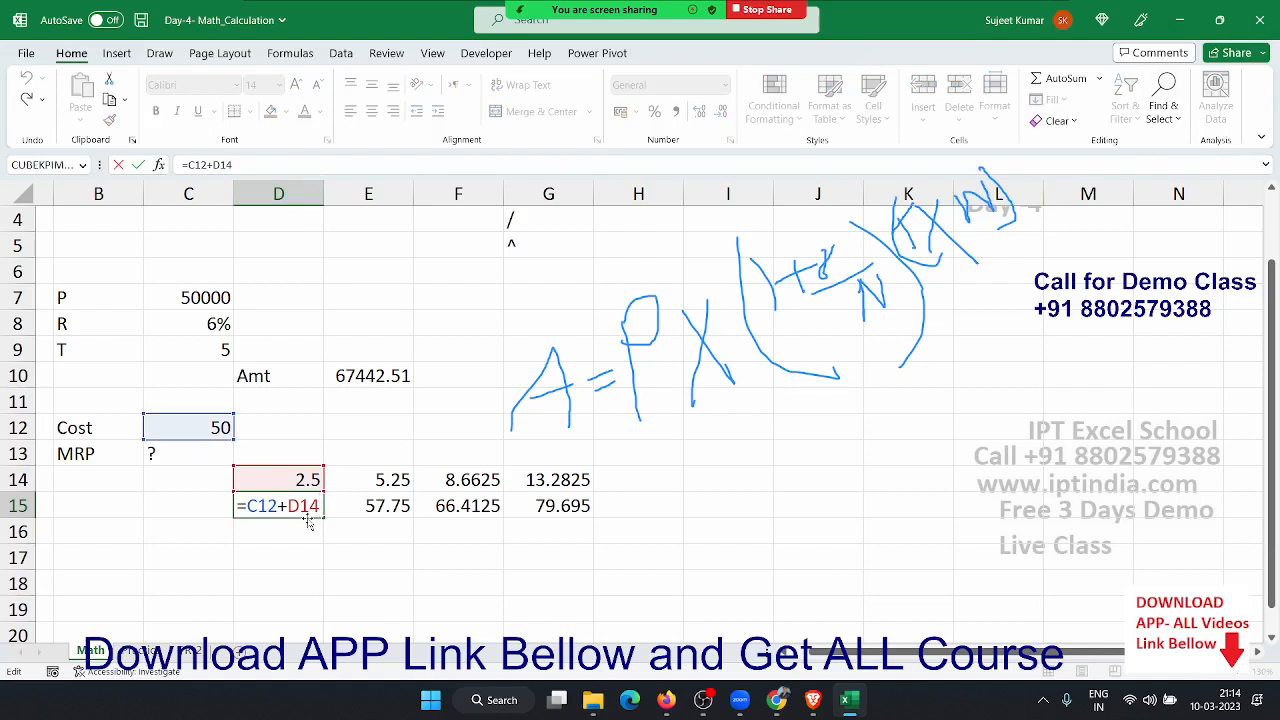
{"action": "key", "text": "Escape"}
{"action": "double_click", "coordinate": [312, 484]}
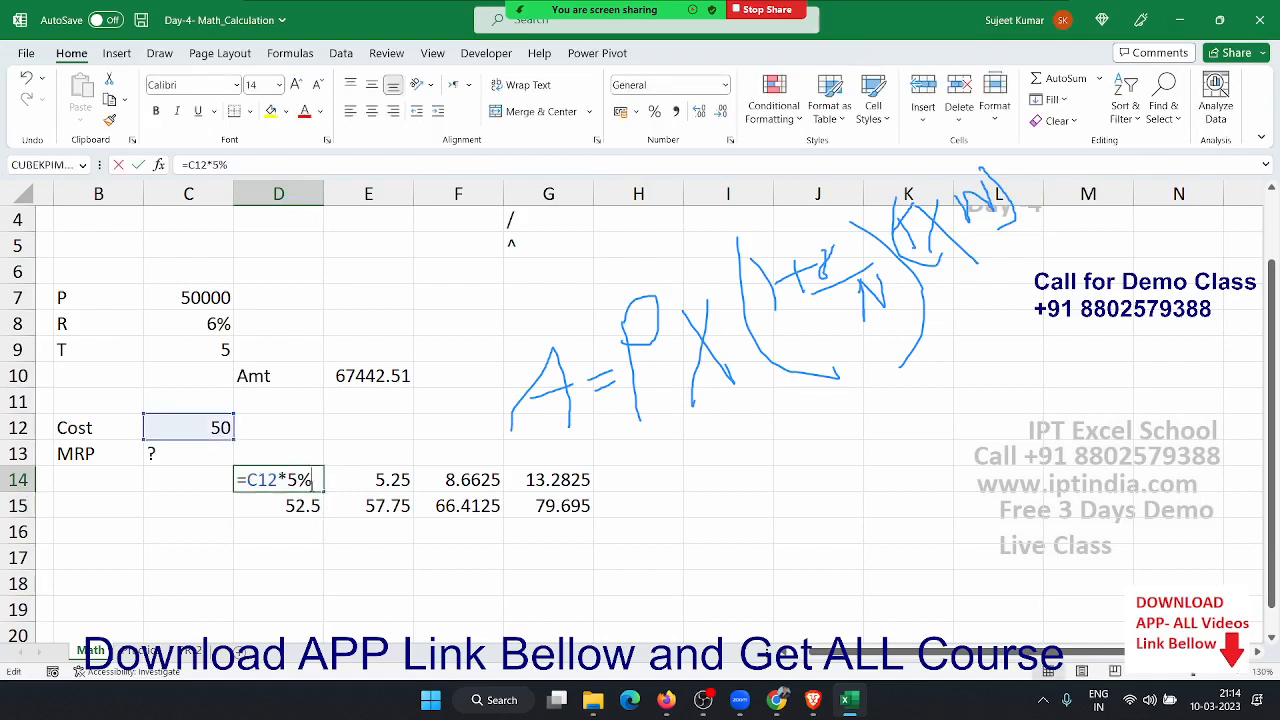
{"action": "key", "text": "Escape"}
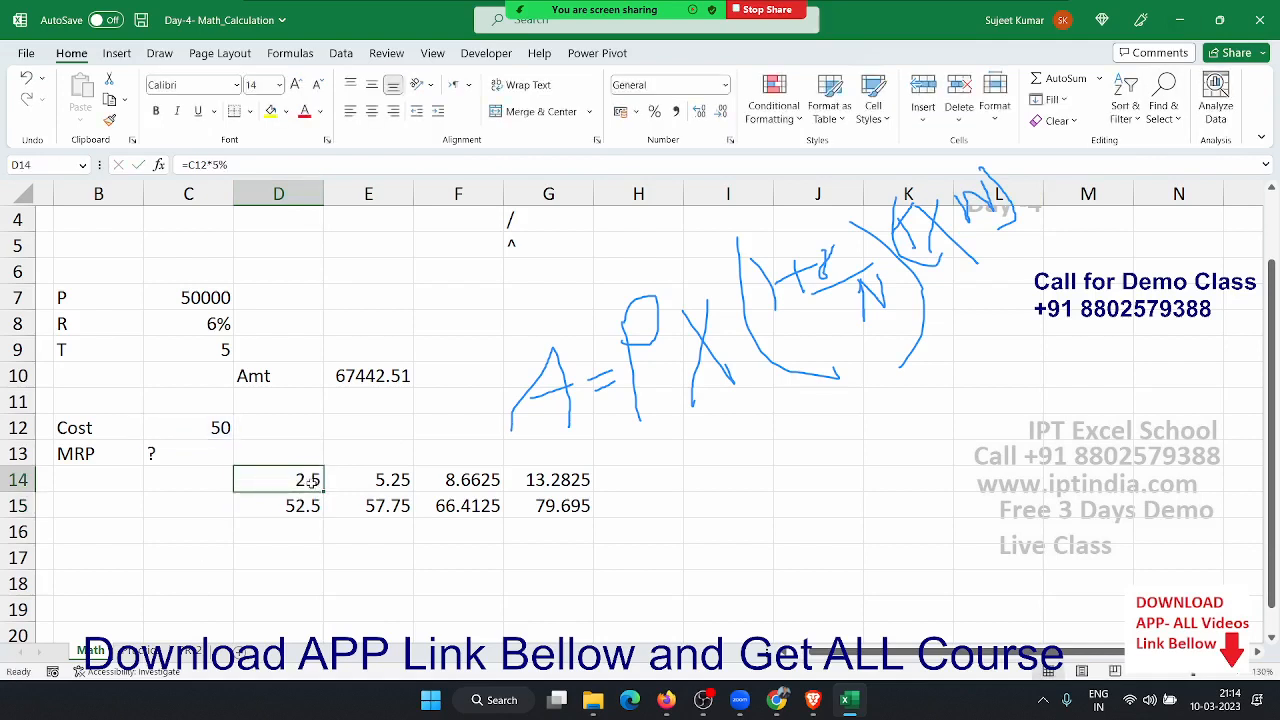
{"action": "double_click", "coordinate": [312, 481]}
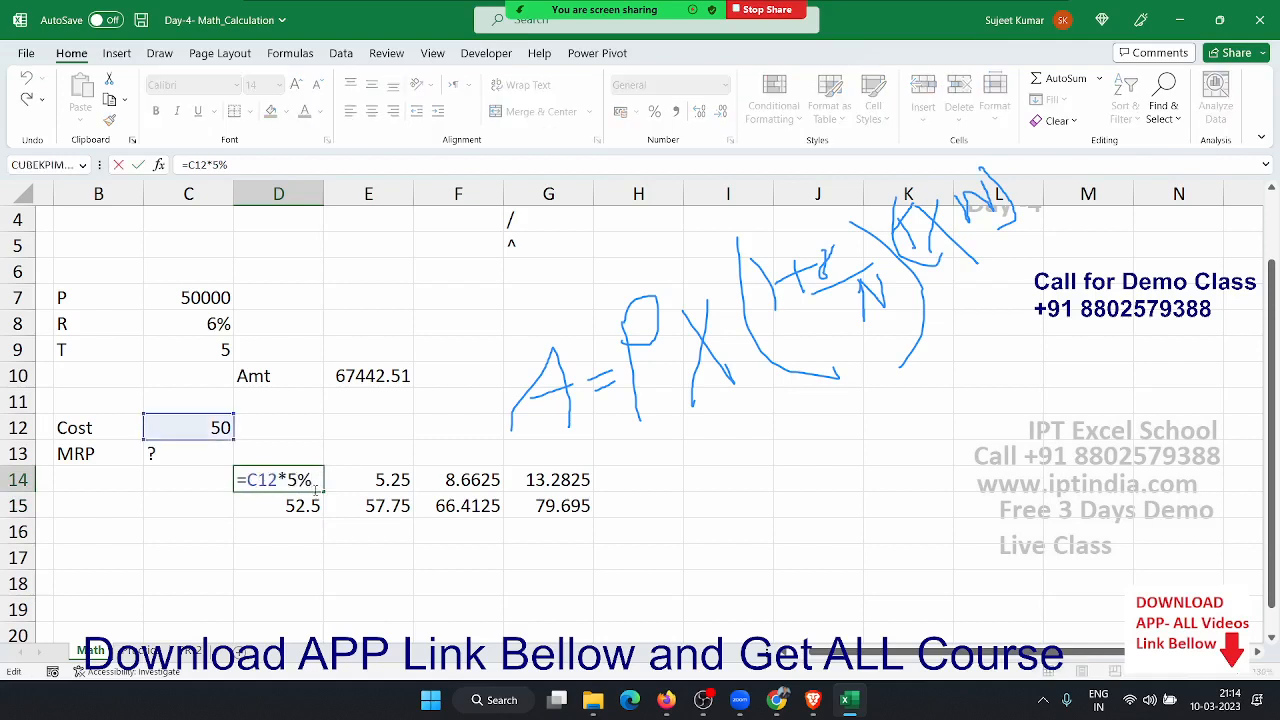
{"action": "key", "text": "Escape"}
{"action": "left_click", "coordinate": [307, 506]}
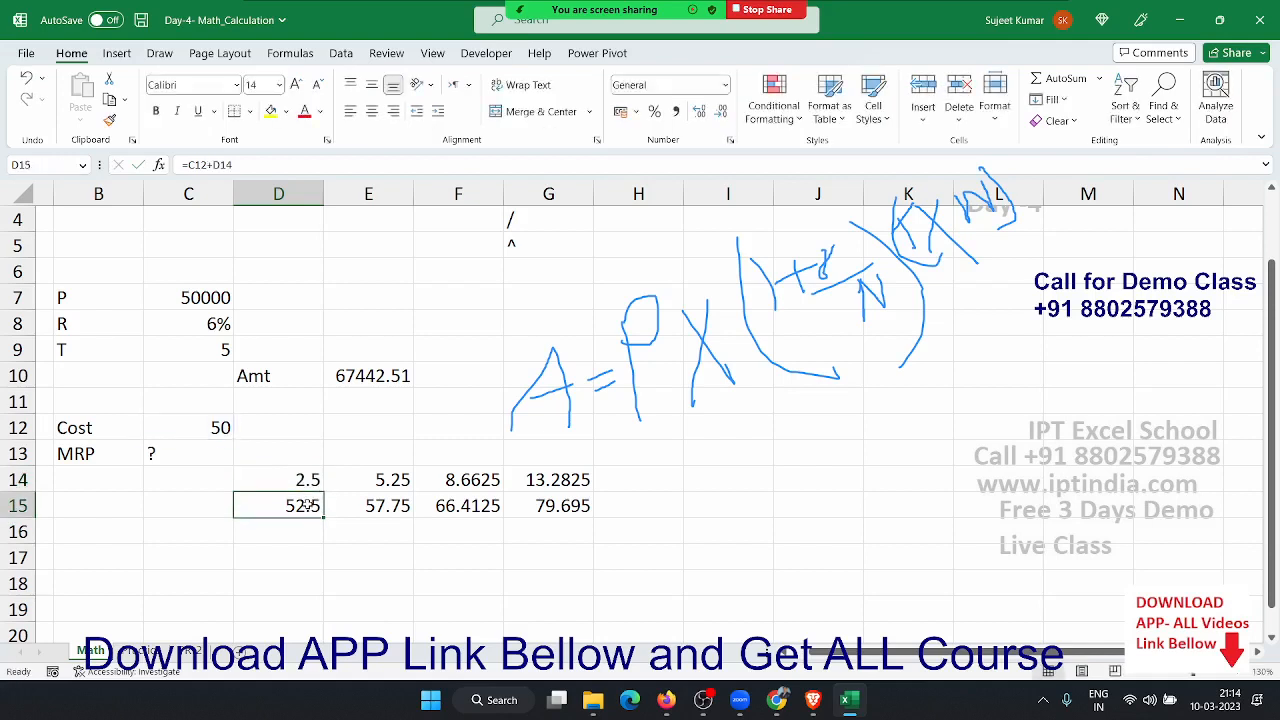
{"action": "double_click", "coordinate": [307, 481]}
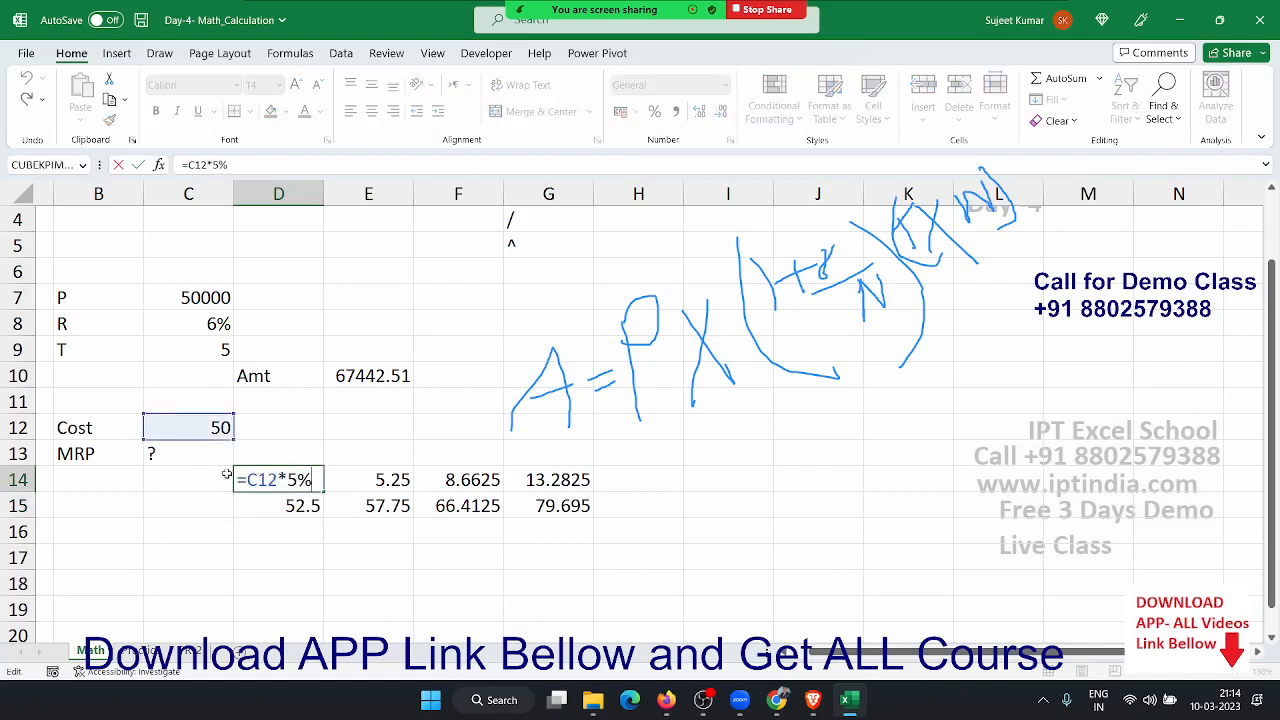
{"action": "left_click_drag", "start_coordinate": [244, 480], "coordinate": [311, 480]}
{"action": "key", "text": "ctrl+c"}
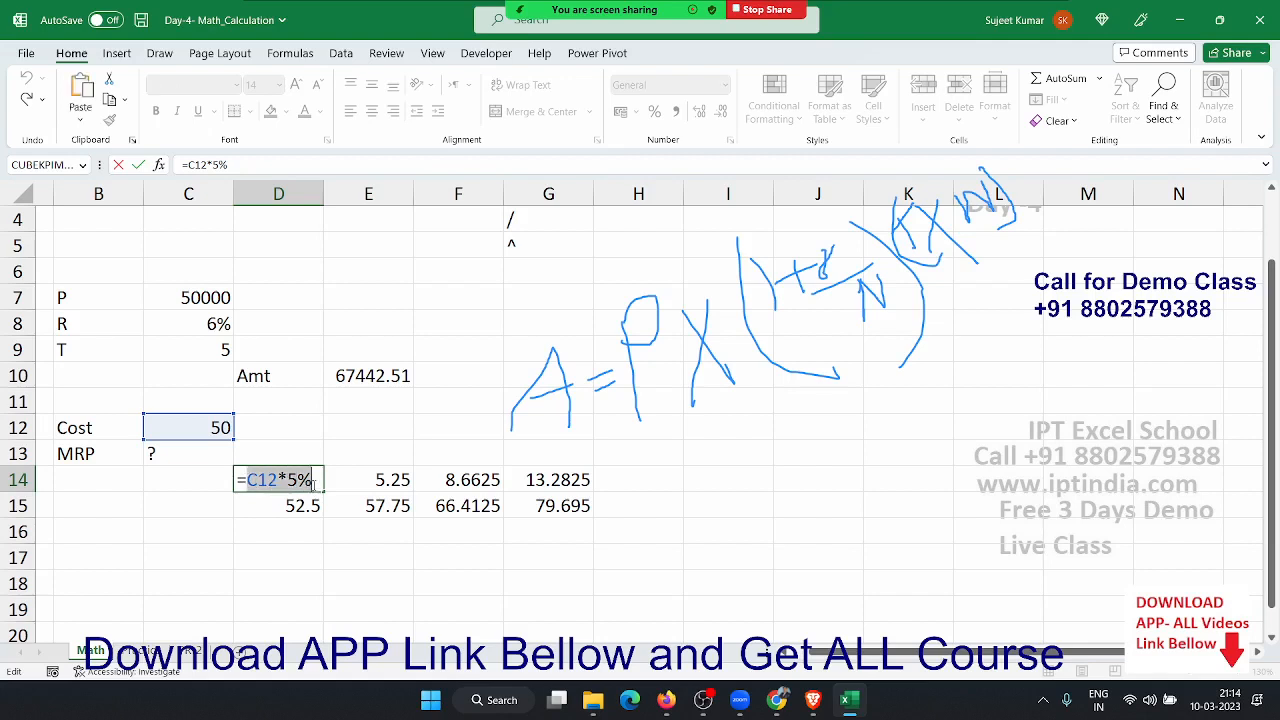
{"action": "key", "text": "Escape"}
{"action": "left_click", "coordinate": [307, 508]}
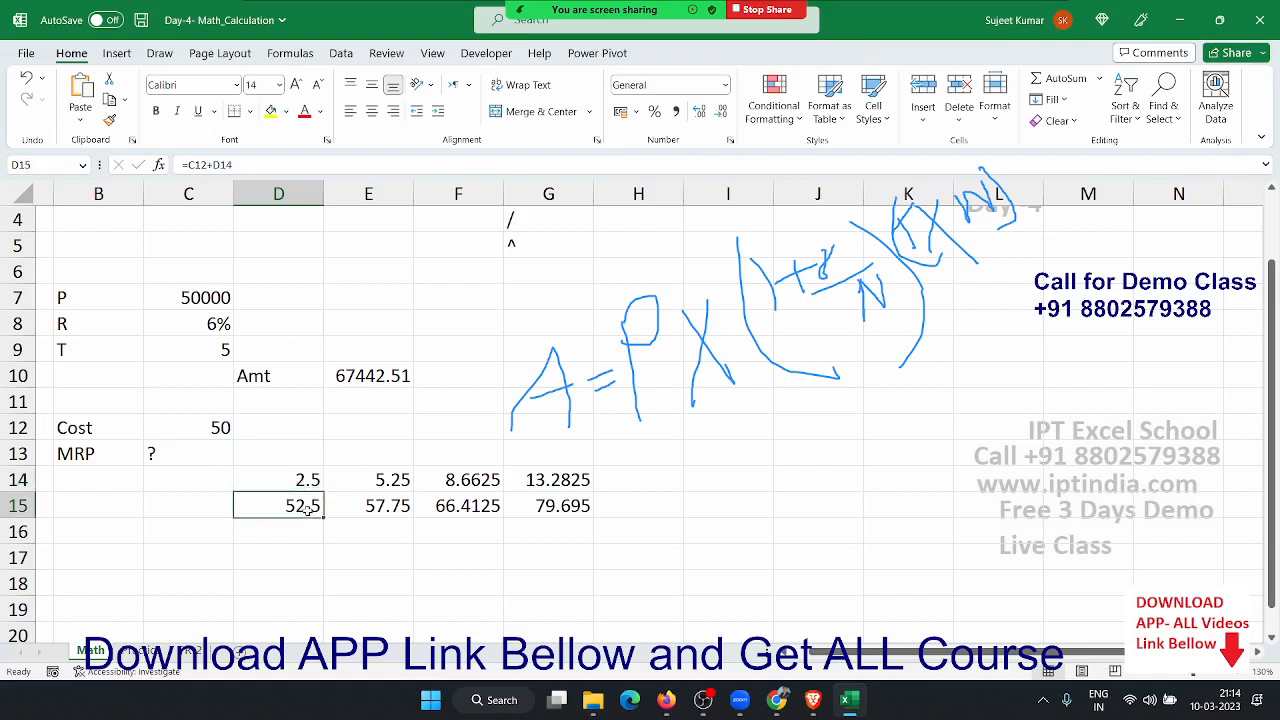
{"action": "double_click", "coordinate": [309, 508]}
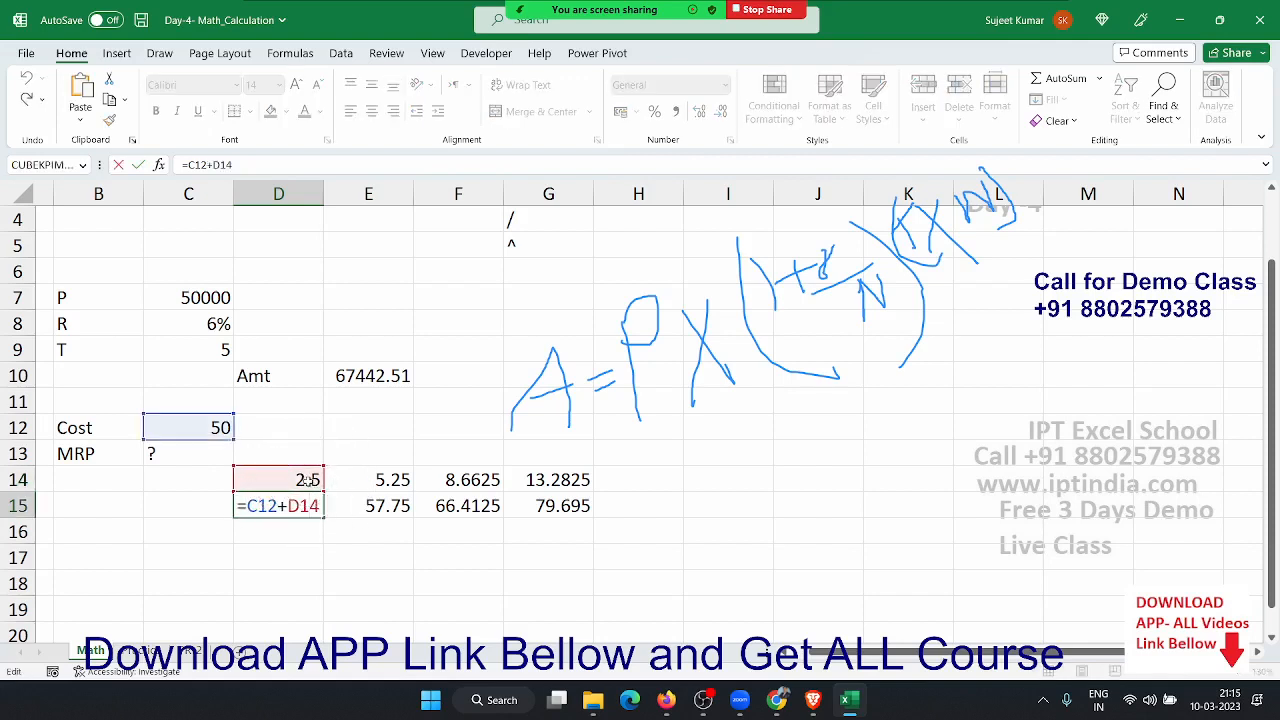
{"action": "double_click", "coordinate": [306, 507]}
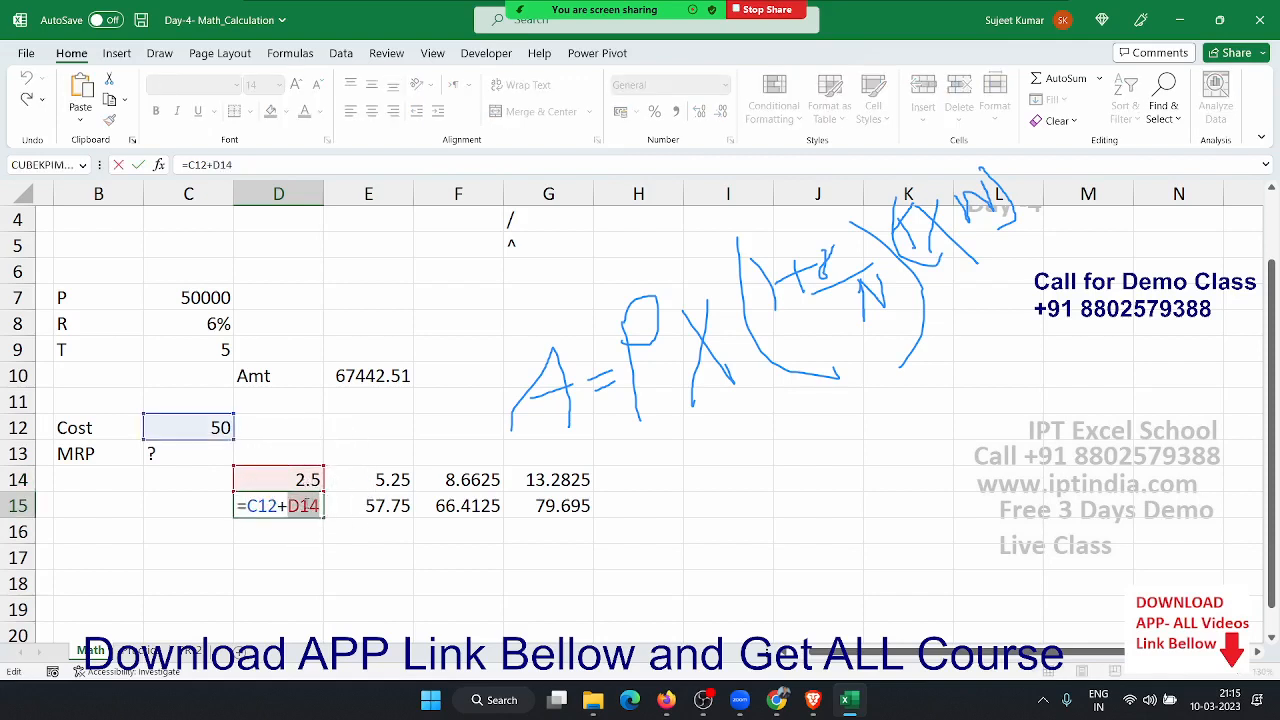
- Rewrite D15 as =C12+(C12*5%) so it gives 52.5 without the D14 helper
{"action": "type", "text": "(C12*5%)"}
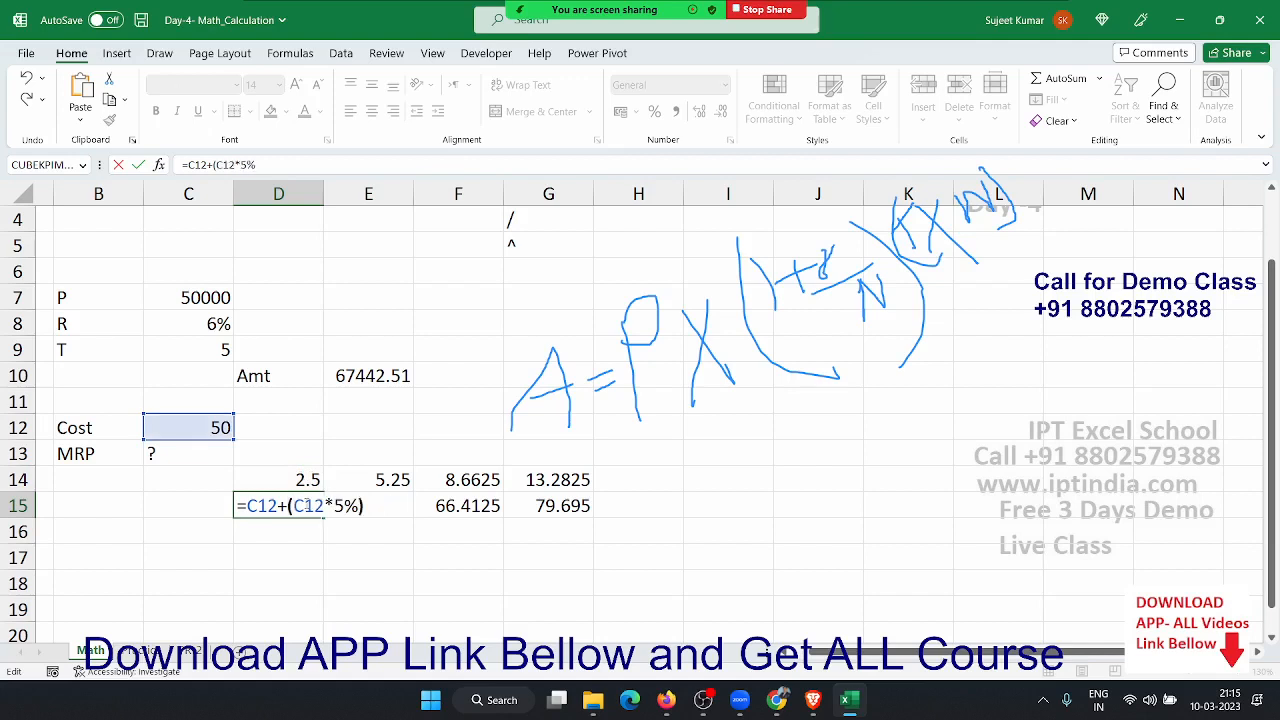
{"action": "key", "text": "Return"}
{"action": "left_click", "coordinate": [305, 506]}
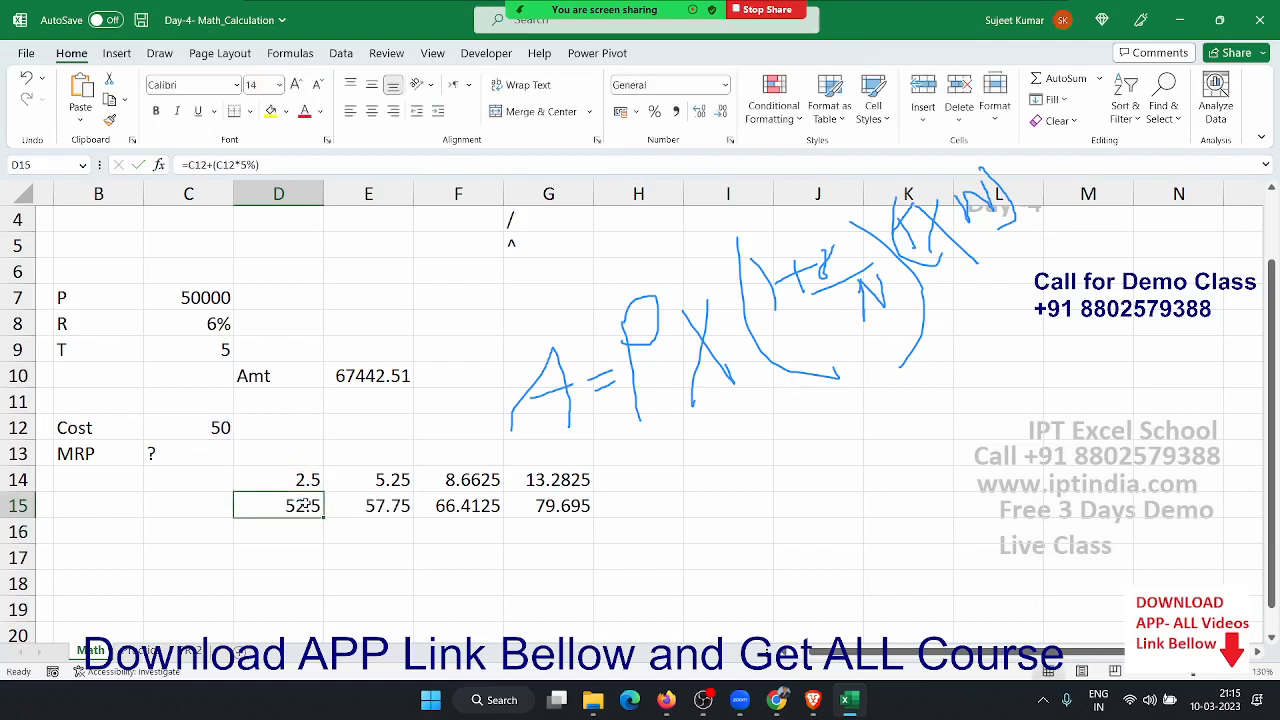
{"action": "double_click", "coordinate": [305, 506]}
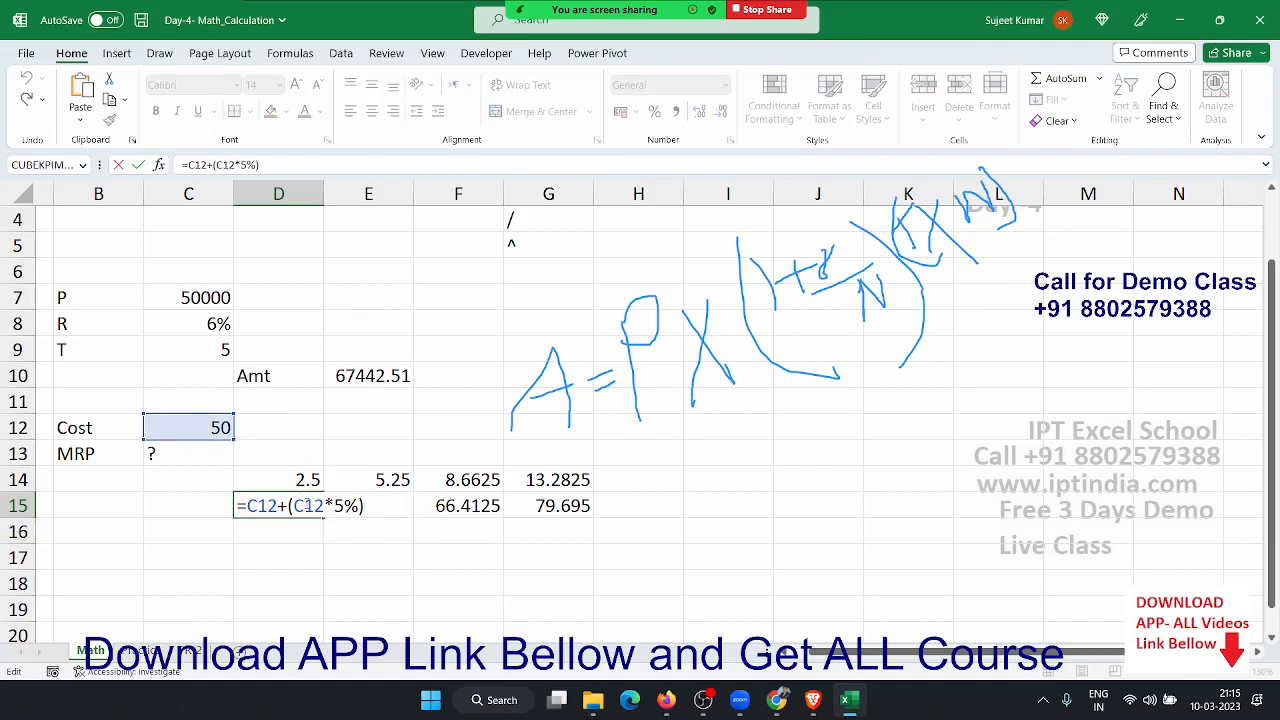
{"action": "type", "text": "`"}
{"action": "key", "text": "Escape"}
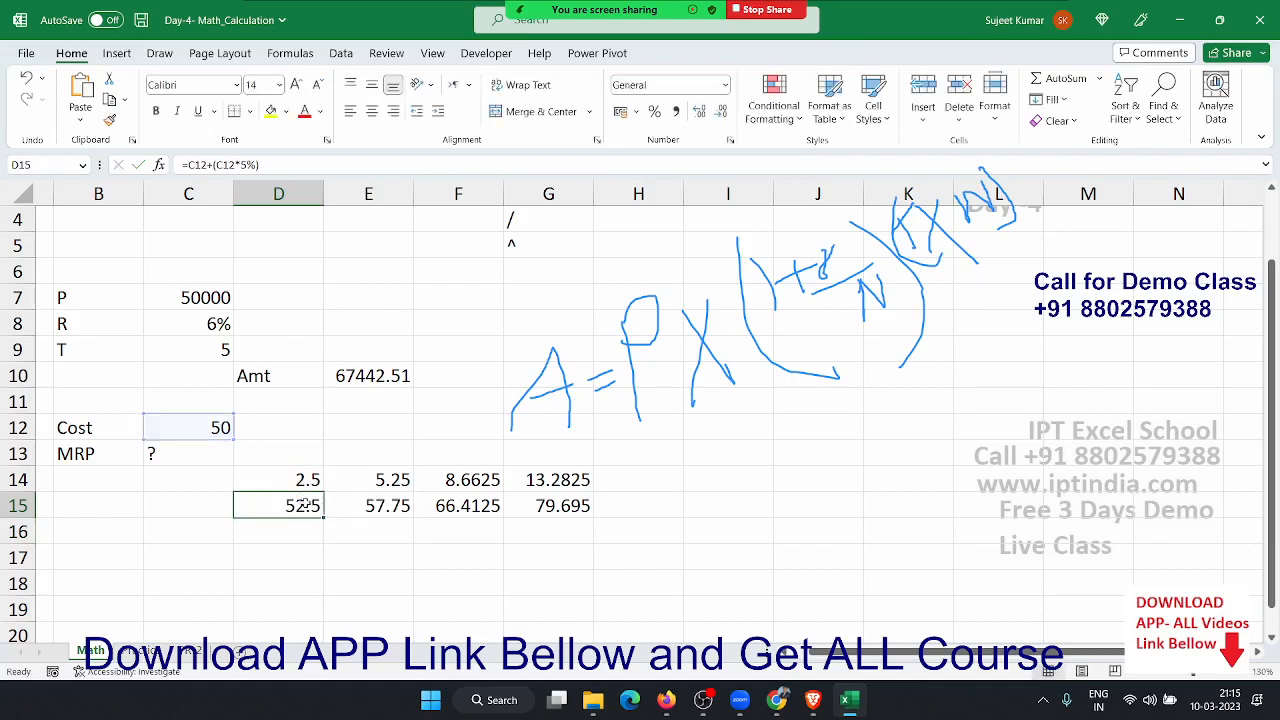
- Clear the 2.5 helper value from D14 and reselect D15
{"action": "key", "text": "Up"}
{"action": "key", "text": "Delete"}
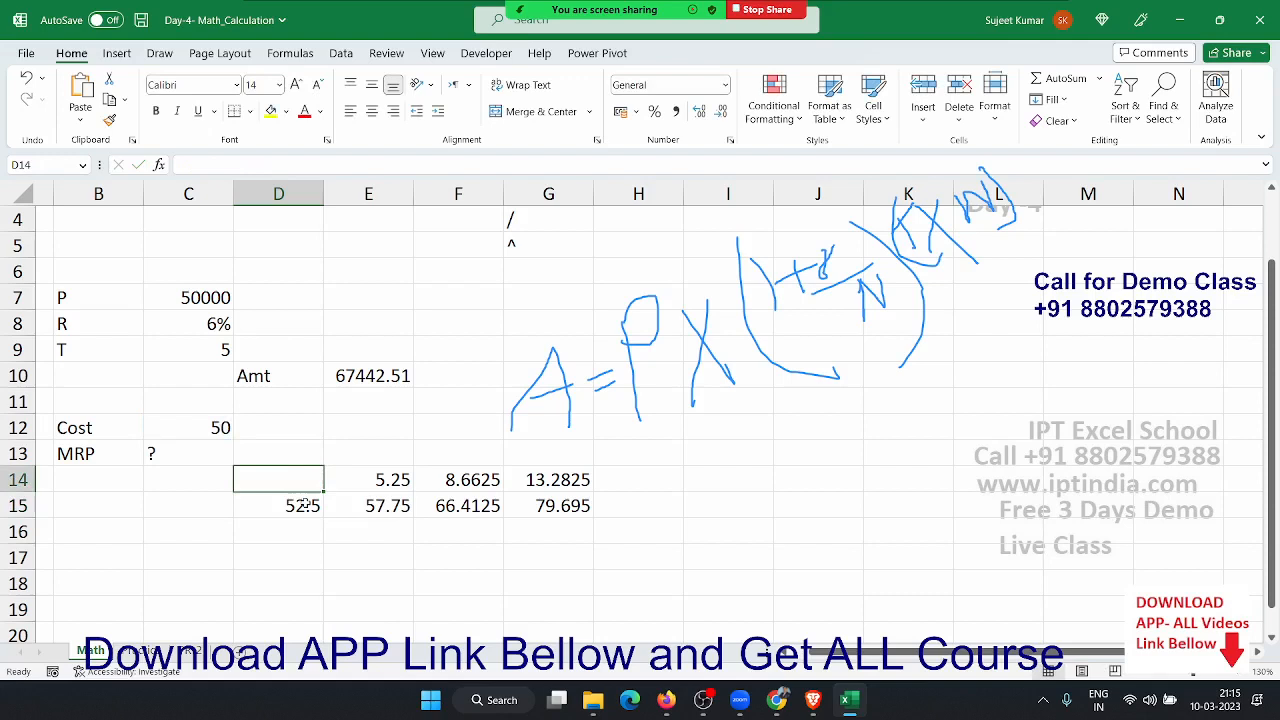
{"action": "left_click", "coordinate": [375, 553]}
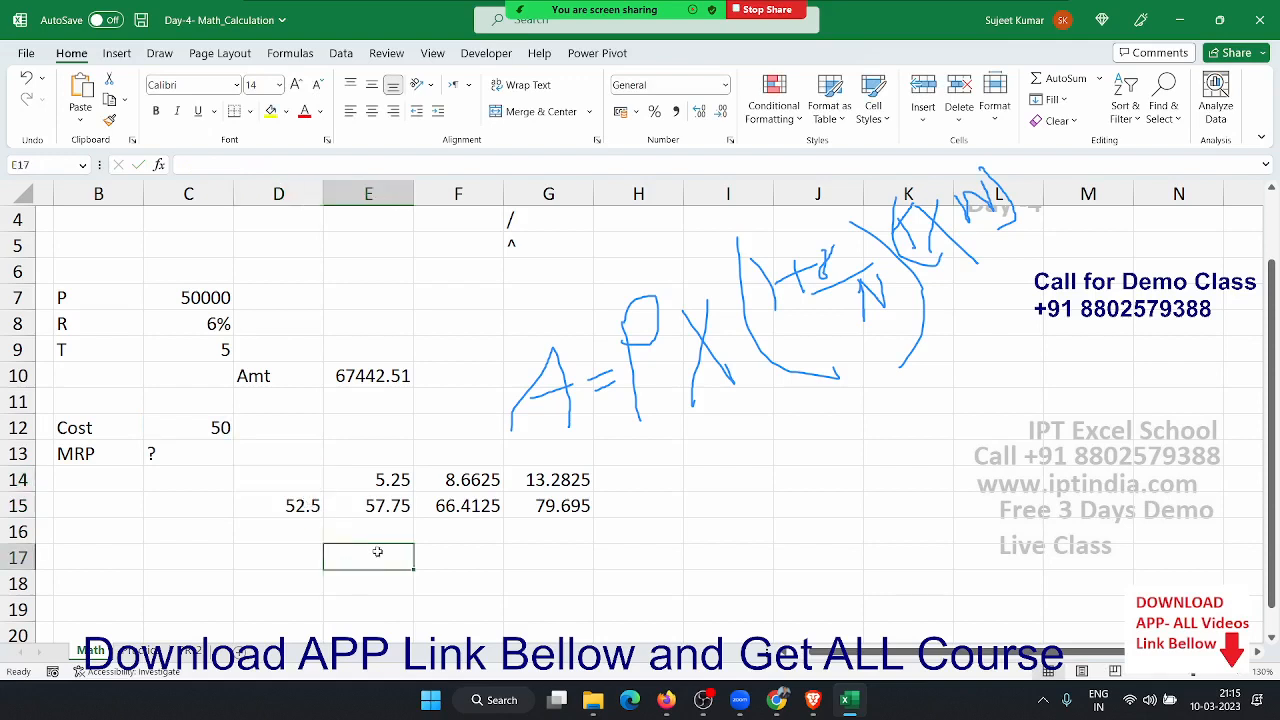
{"action": "left_click", "coordinate": [301, 505]}
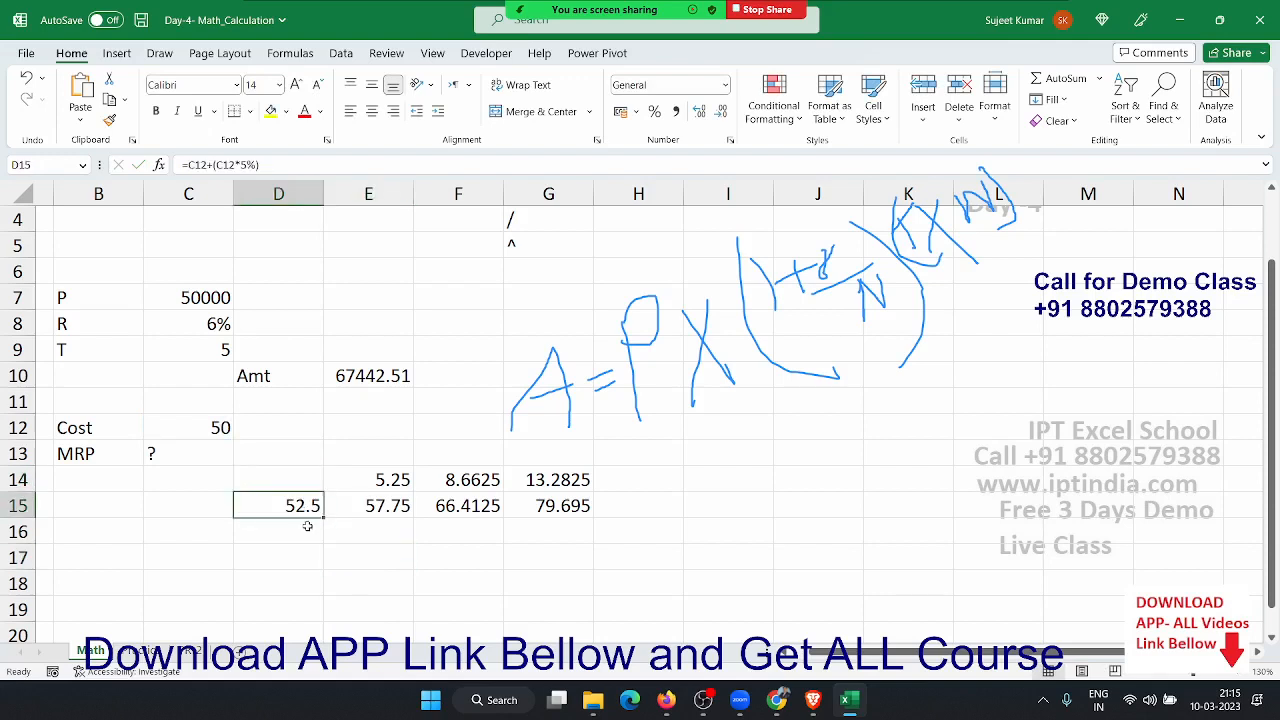
- Inspect the E14 and E15 formulas and copy the C12+(C12*5%) expression from D15
{"action": "double_click", "coordinate": [378, 484]}
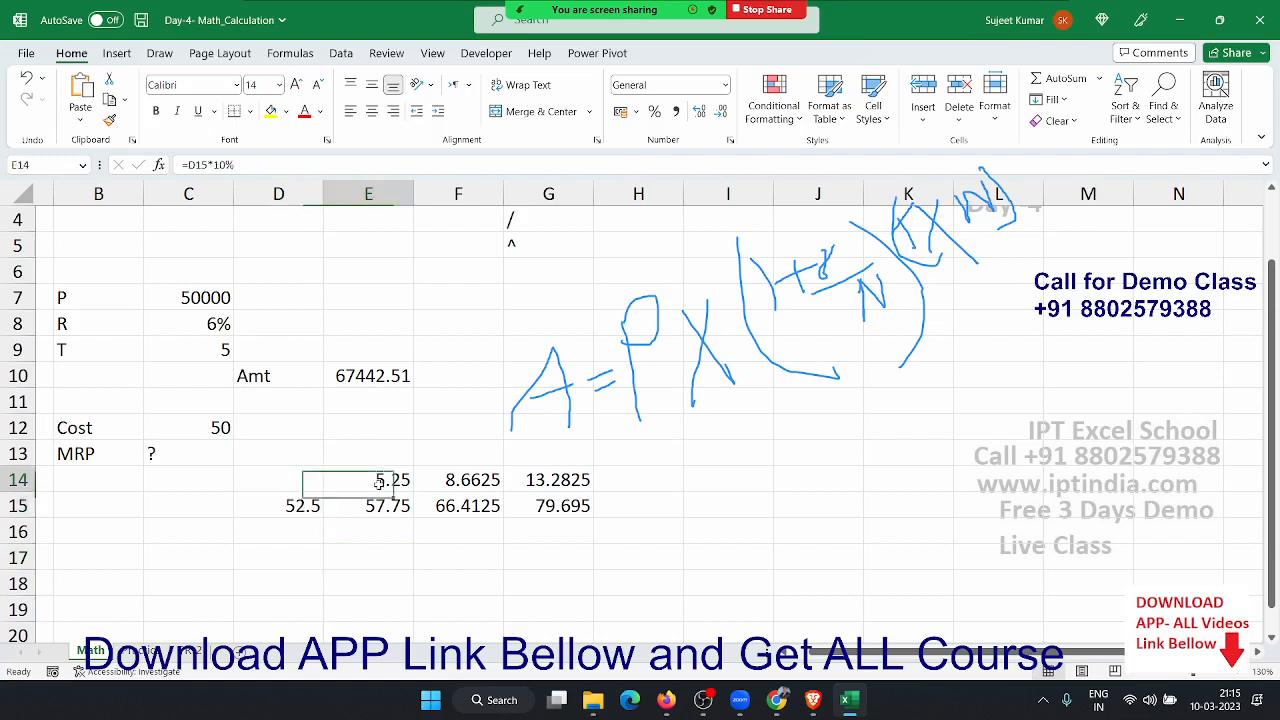
{"action": "key", "text": "Escape"}
{"action": "double_click", "coordinate": [376, 501]}
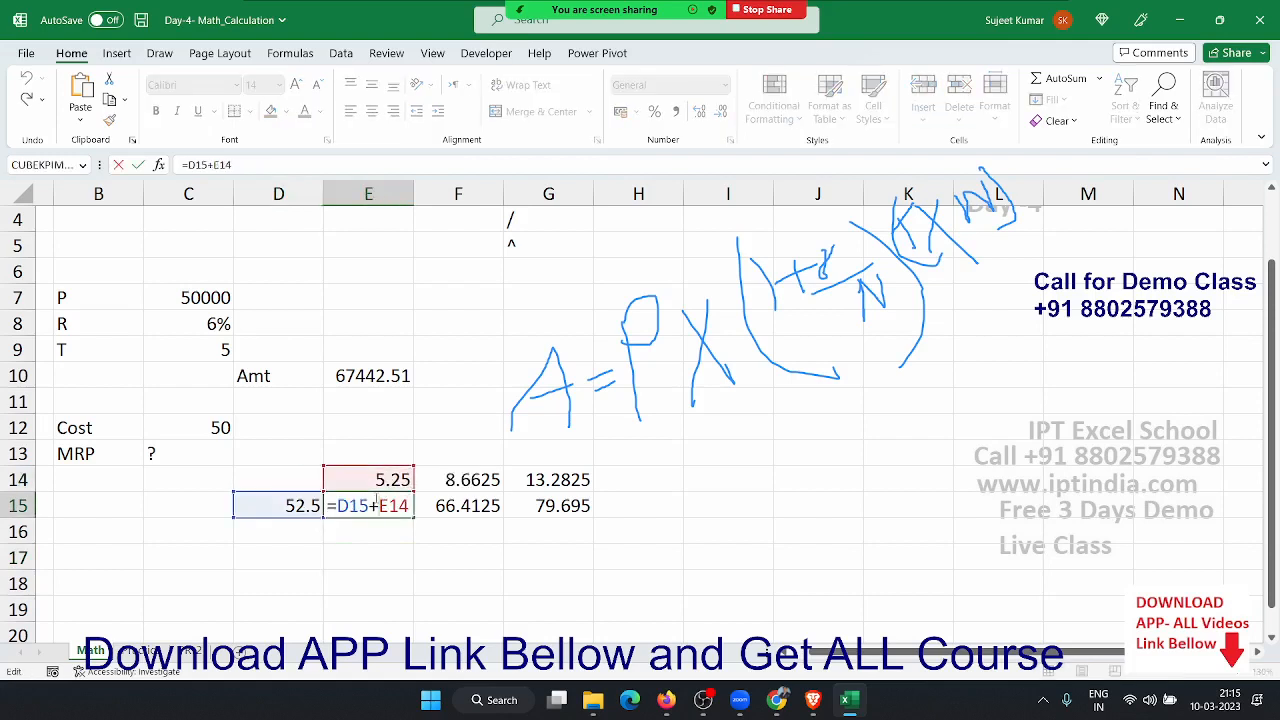
{"action": "key", "text": "Escape"}
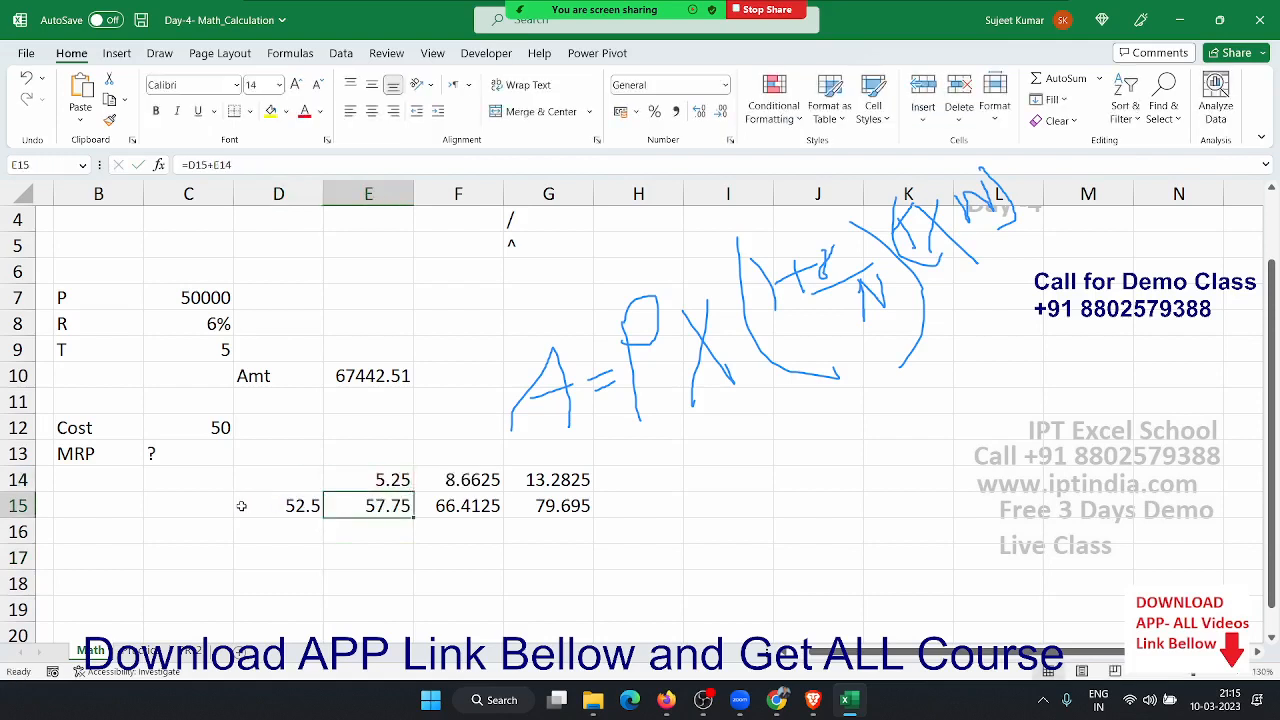
{"action": "left_click", "coordinate": [241, 506]}
{"action": "double_click", "coordinate": [241, 506]}
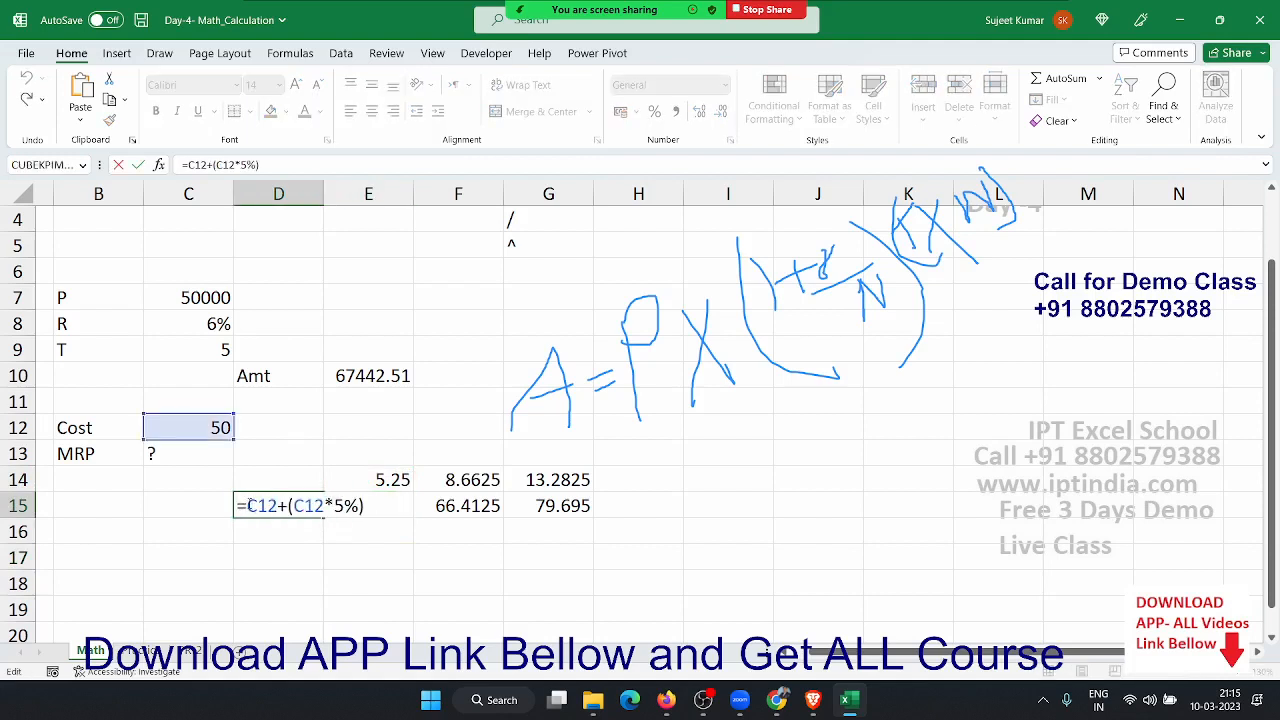
{"action": "left_click_drag", "start_coordinate": [247, 506], "coordinate": [407, 585]}
{"action": "key", "text": "ctrl+c"}
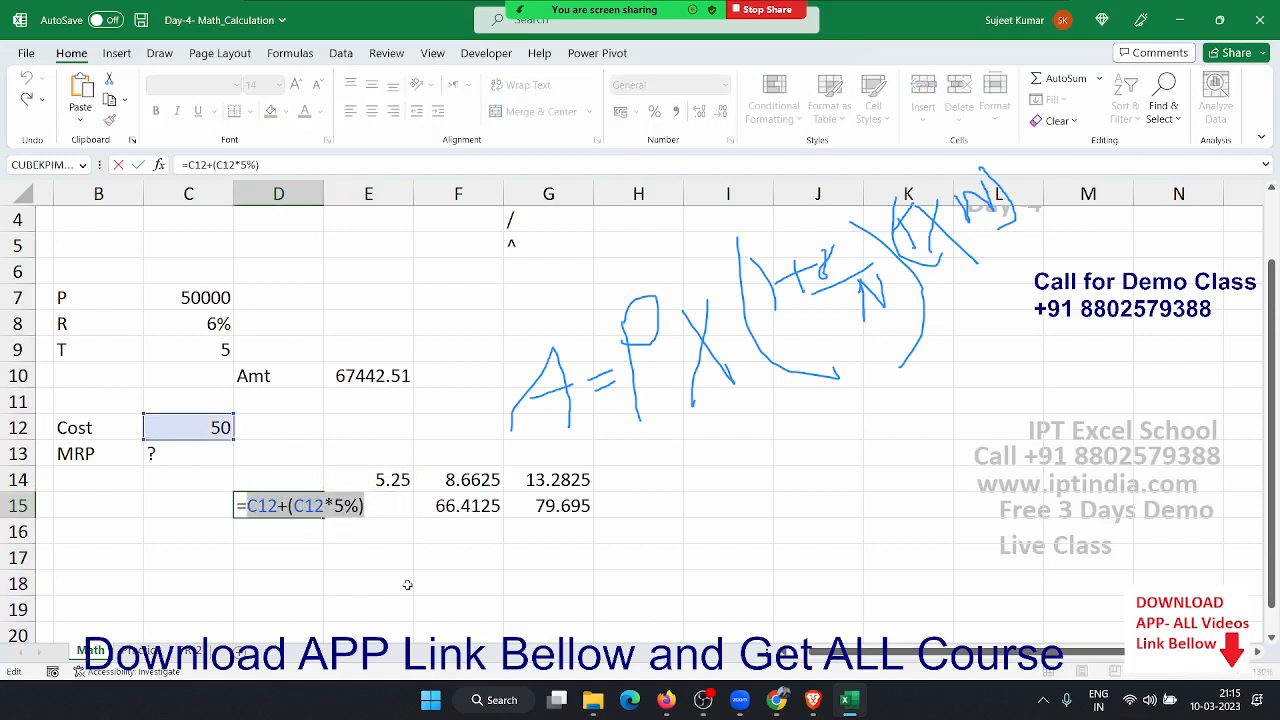
{"action": "key", "text": "Escape"}
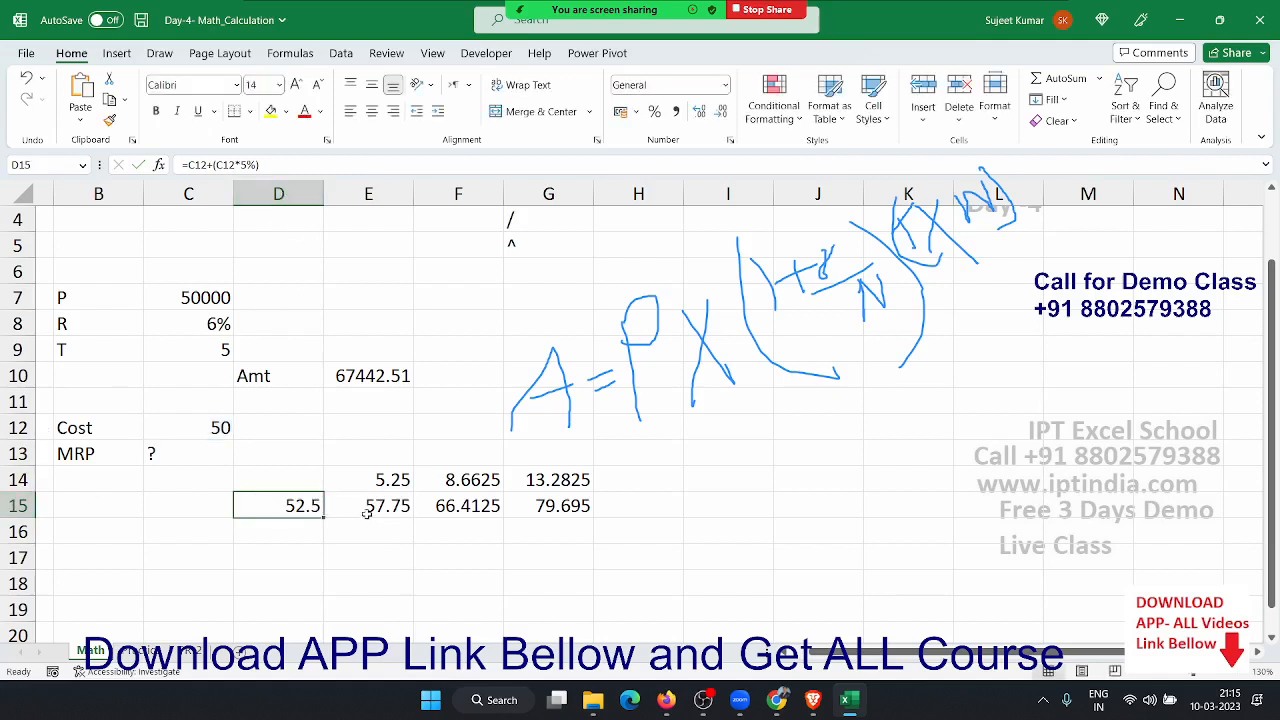
- Replace the D15 reference in E14 with (C12+(C12*5%))
{"action": "left_click", "coordinate": [381, 483]}
{"action": "double_click", "coordinate": [381, 483]}
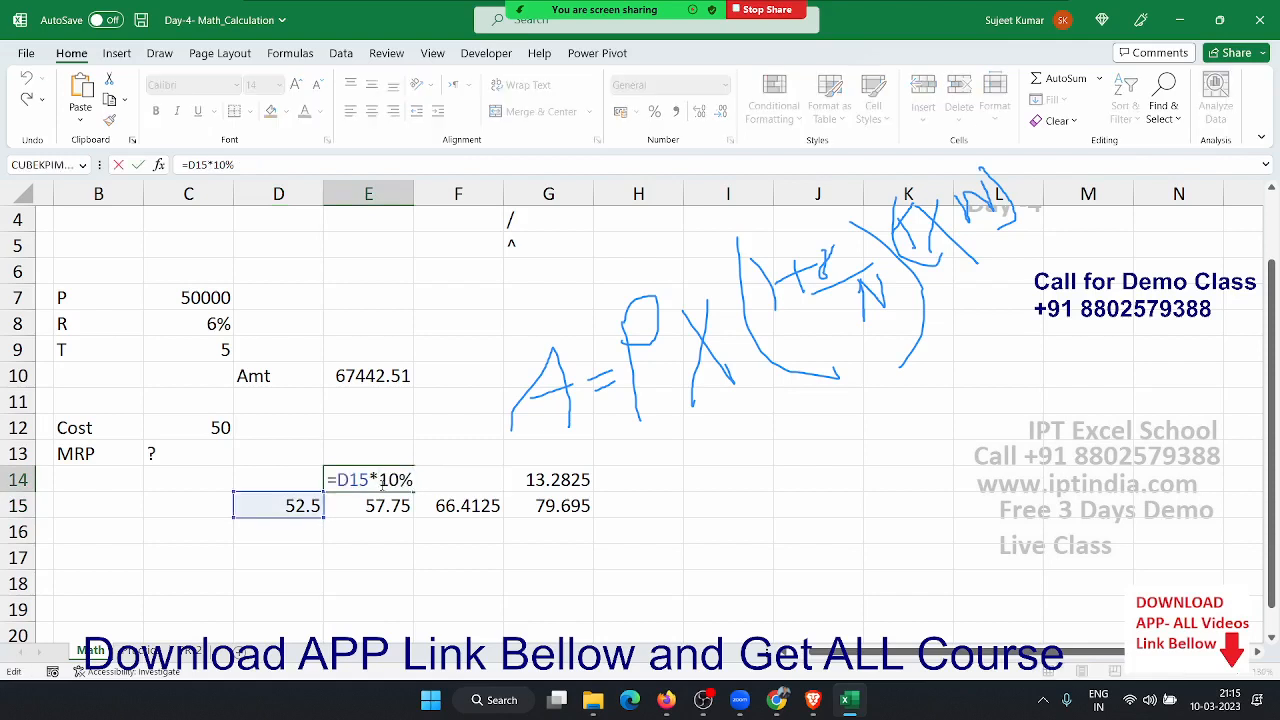
{"action": "double_click", "coordinate": [362, 481]}
{"action": "type", "text": "()"}
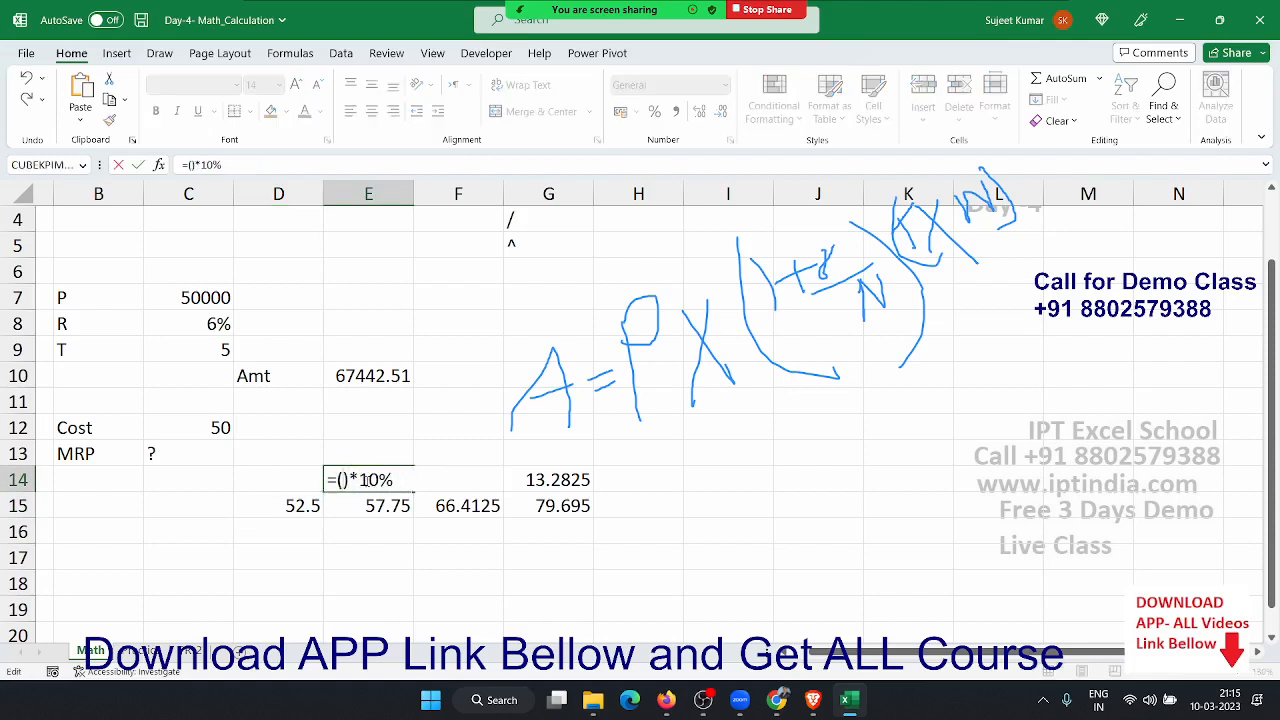
{"action": "key", "text": "ctrl+v"}
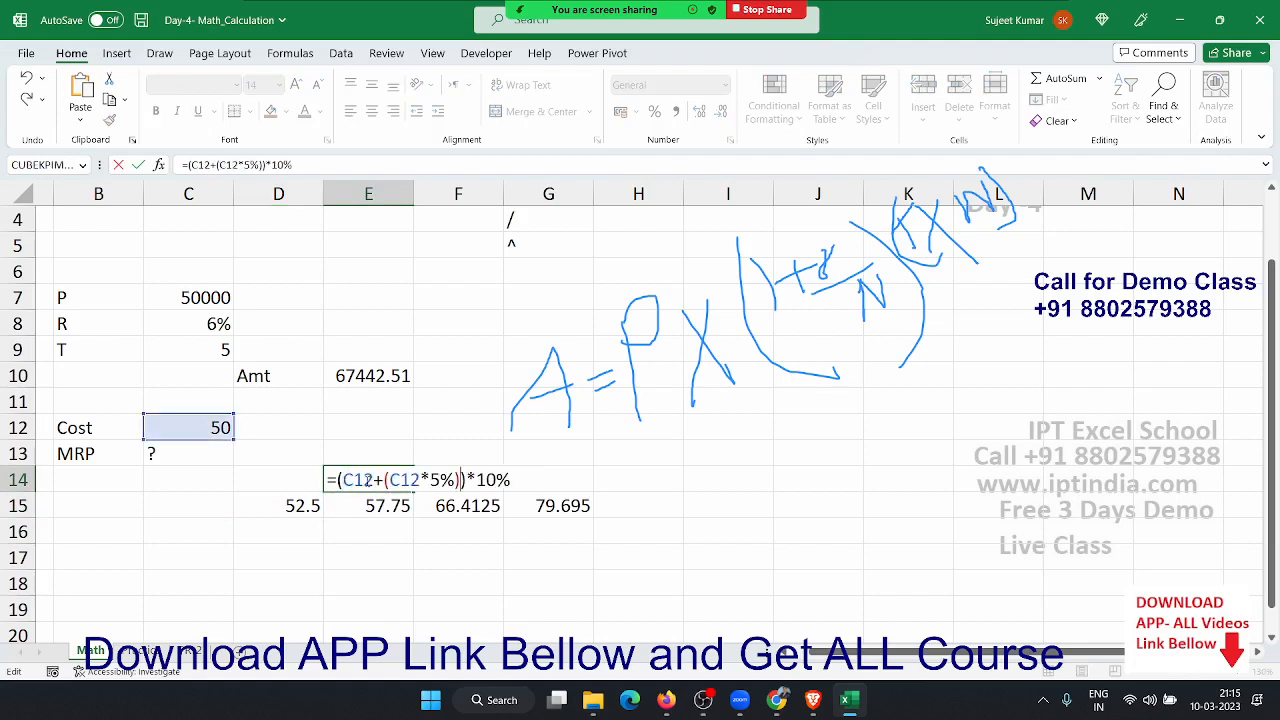
{"action": "key", "text": "Return"}
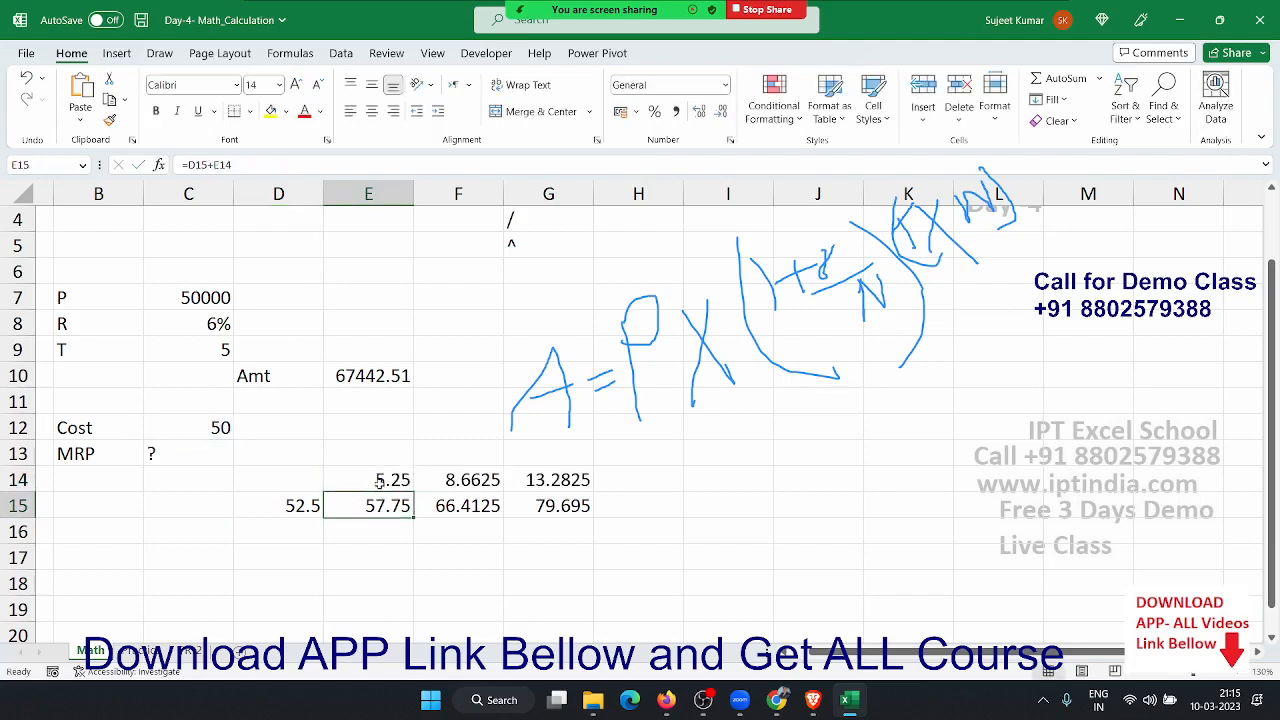
- Replace the D15 reference in E15 with (C12+(C12*5%))
{"action": "double_click", "coordinate": [376, 505]}
{"action": "double_click", "coordinate": [355, 506]}
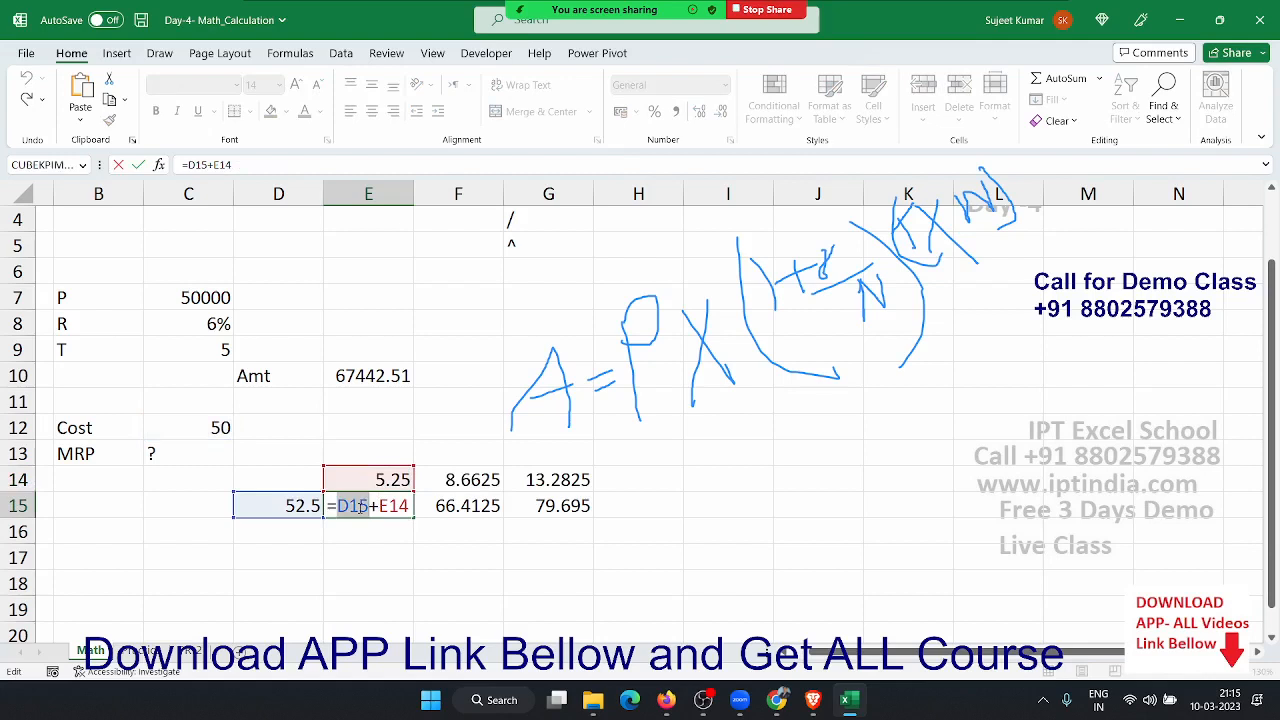
{"action": "type", "text": "()"}
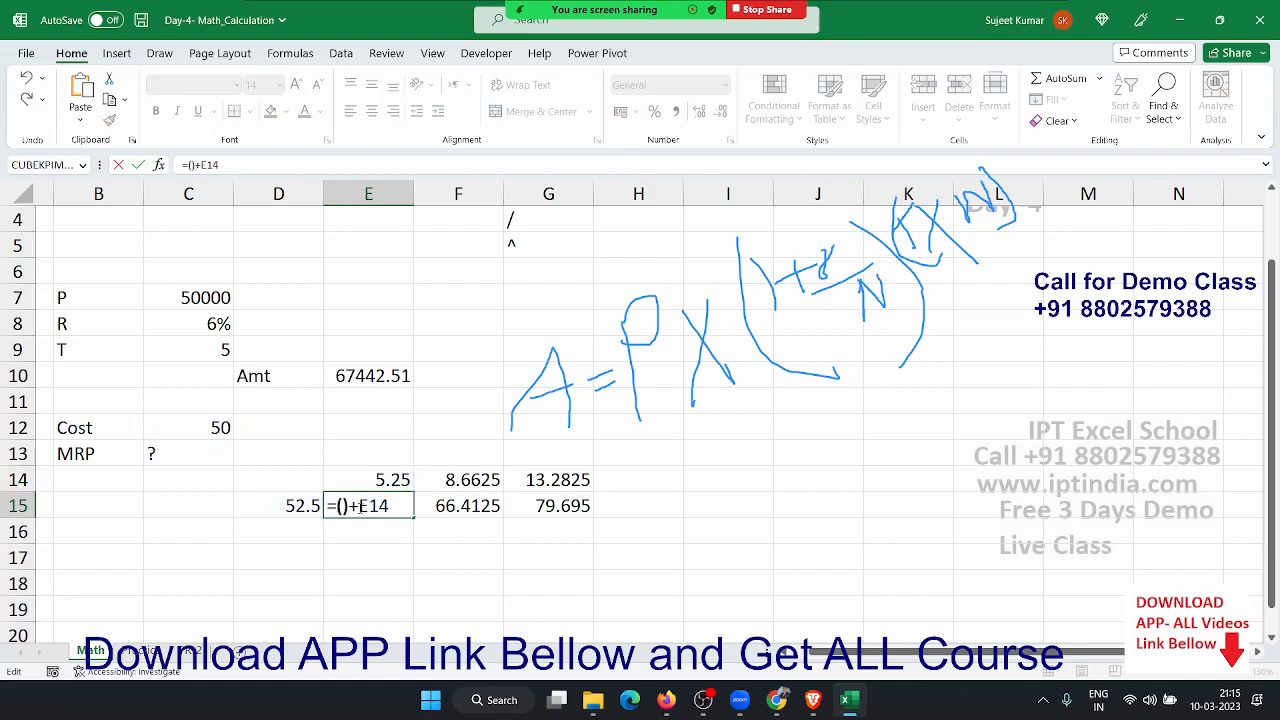
{"action": "key", "text": "ctrl+v"}
{"action": "key", "text": "Return"}
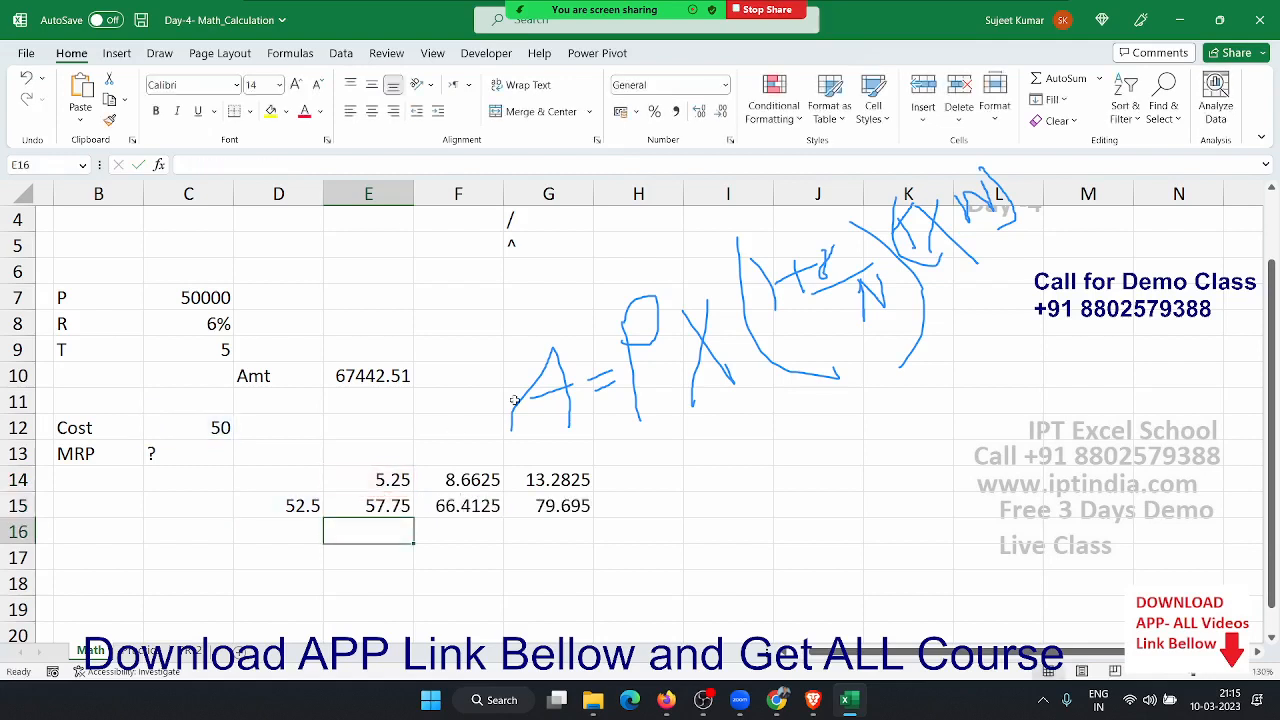
- Review D15's formula and move around the E14:E15 helper cells
{"action": "key", "text": "Up"}
{"action": "key", "text": "Left"}
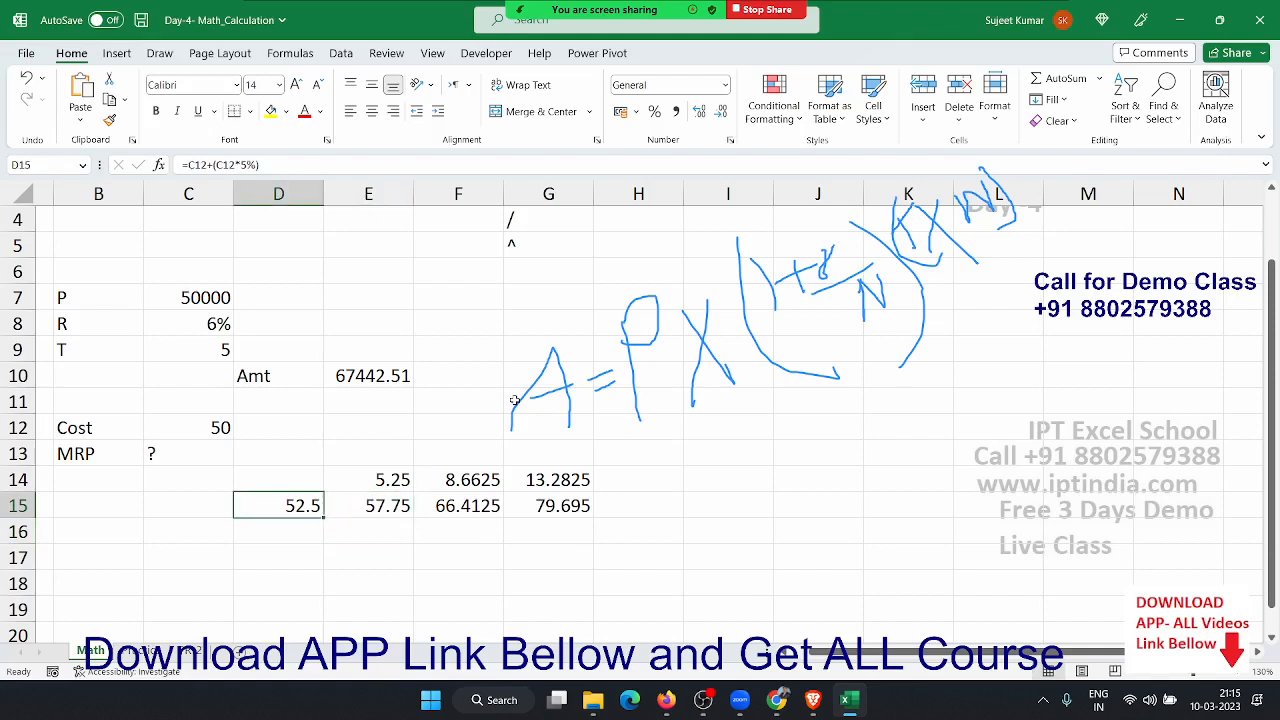
{"action": "key", "text": "F2"}
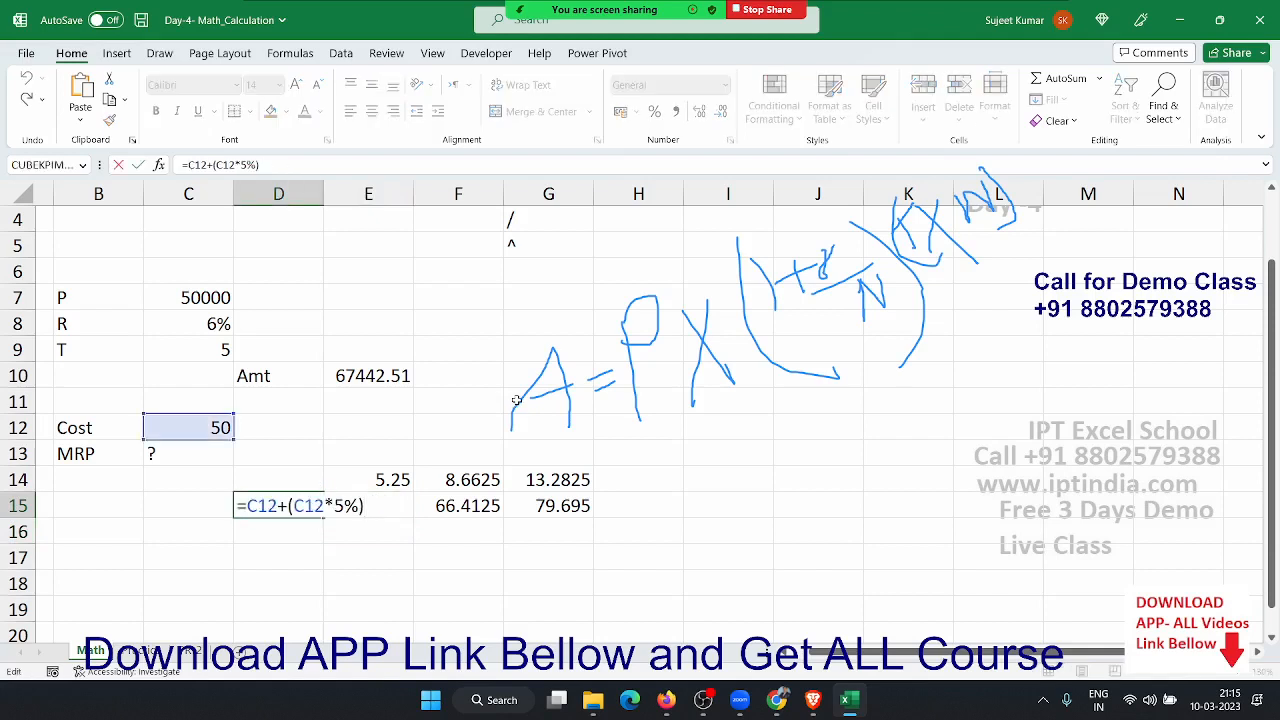
{"action": "key", "text": "Escape"}
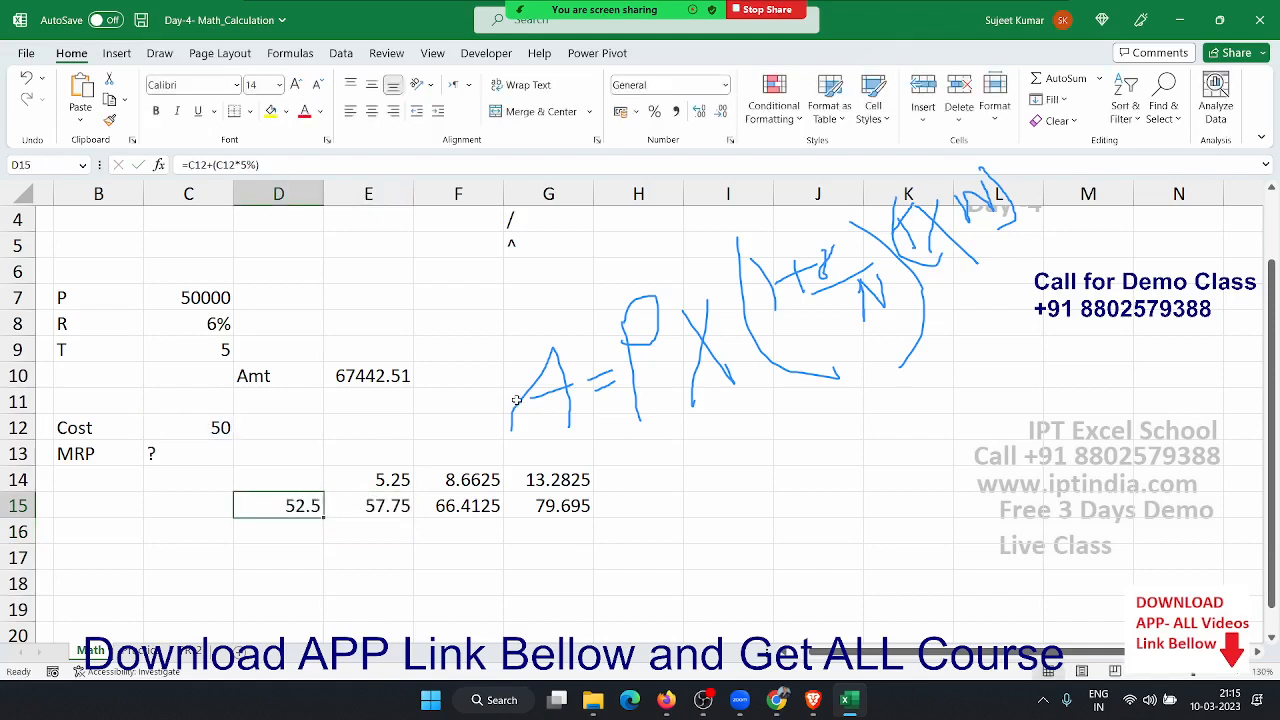
{"action": "key", "text": "Right"}
{"action": "key", "text": "shift+Up"}
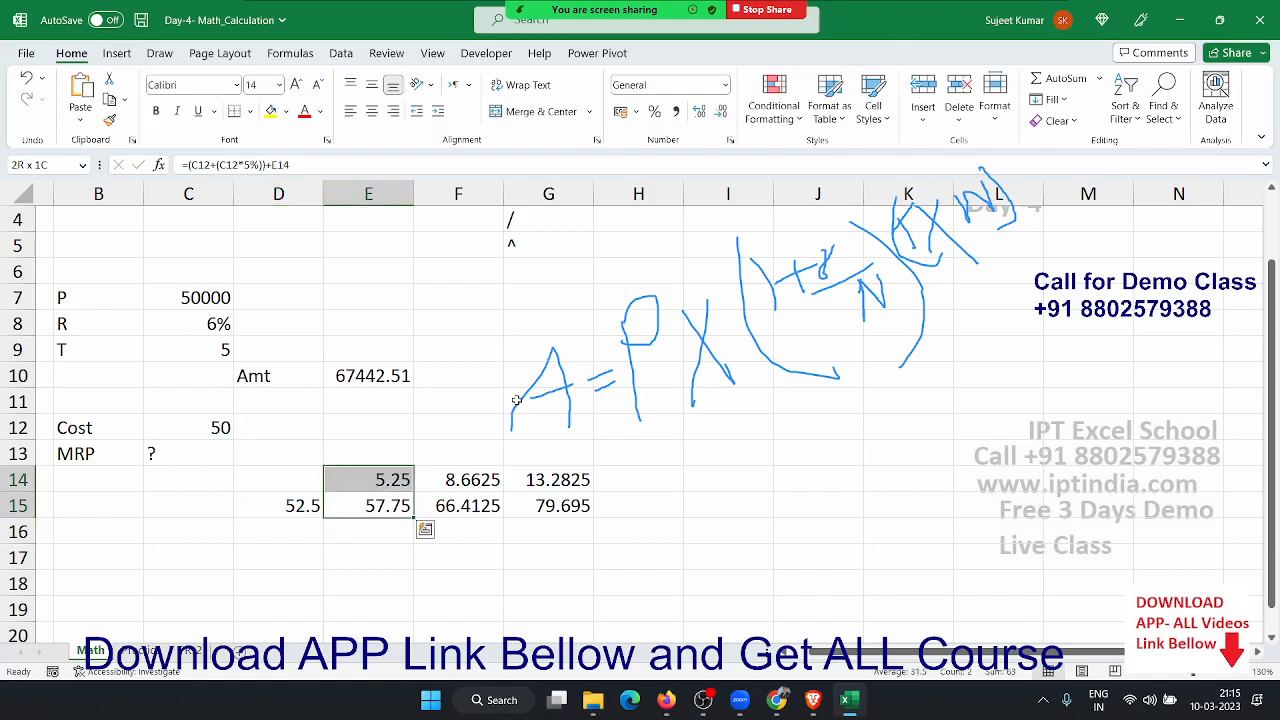
{"action": "key", "text": "Down"}
{"action": "key", "text": "Left"}
{"action": "key", "text": "Up"}
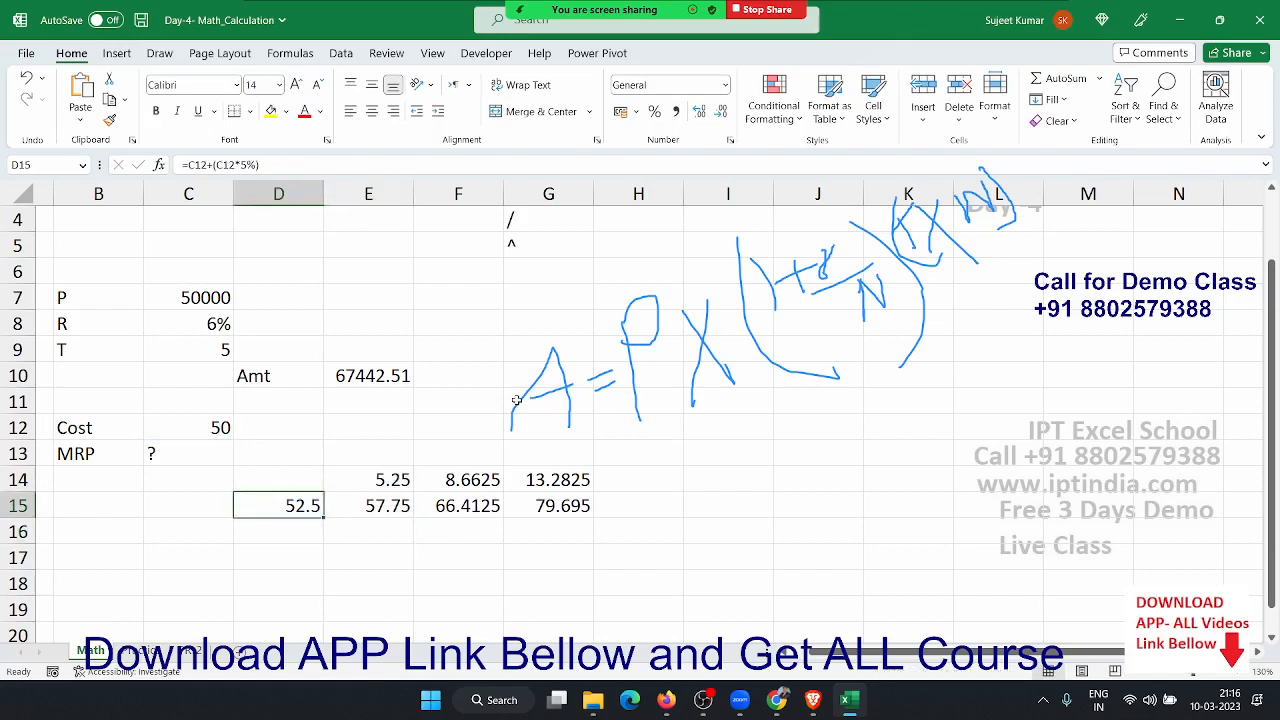
- Check E14's formula and E15's trailing E14 reference without changing them
{"action": "key", "text": "Right"}
{"action": "key", "text": "Up"}
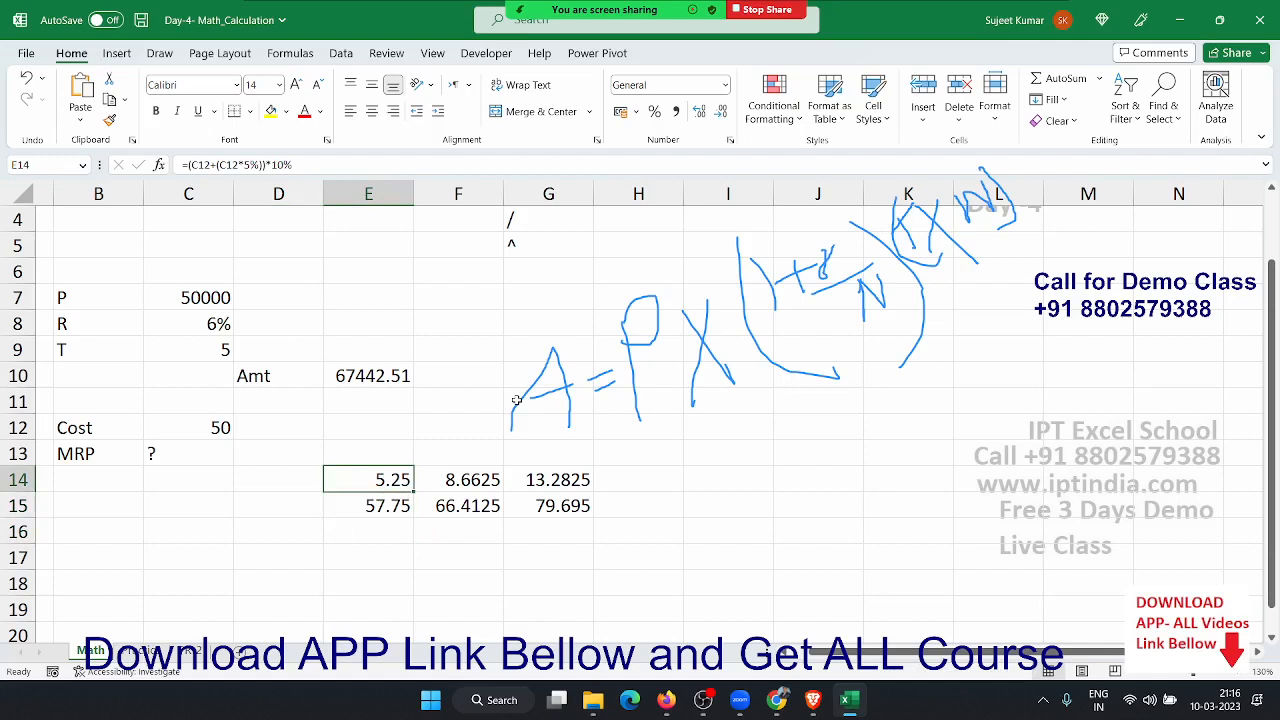
{"action": "key", "text": "F2"}
{"action": "key", "text": "Escape"}
{"action": "key", "text": "Down"}
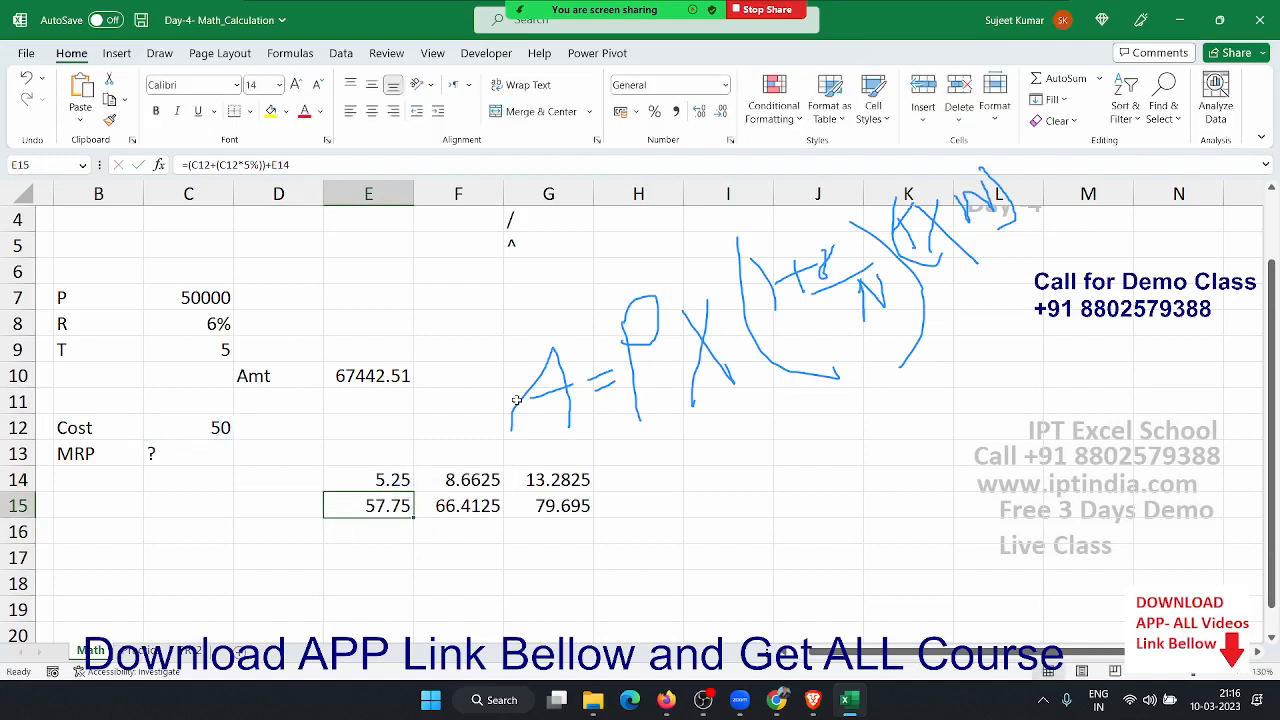
{"action": "key", "text": "F2"}
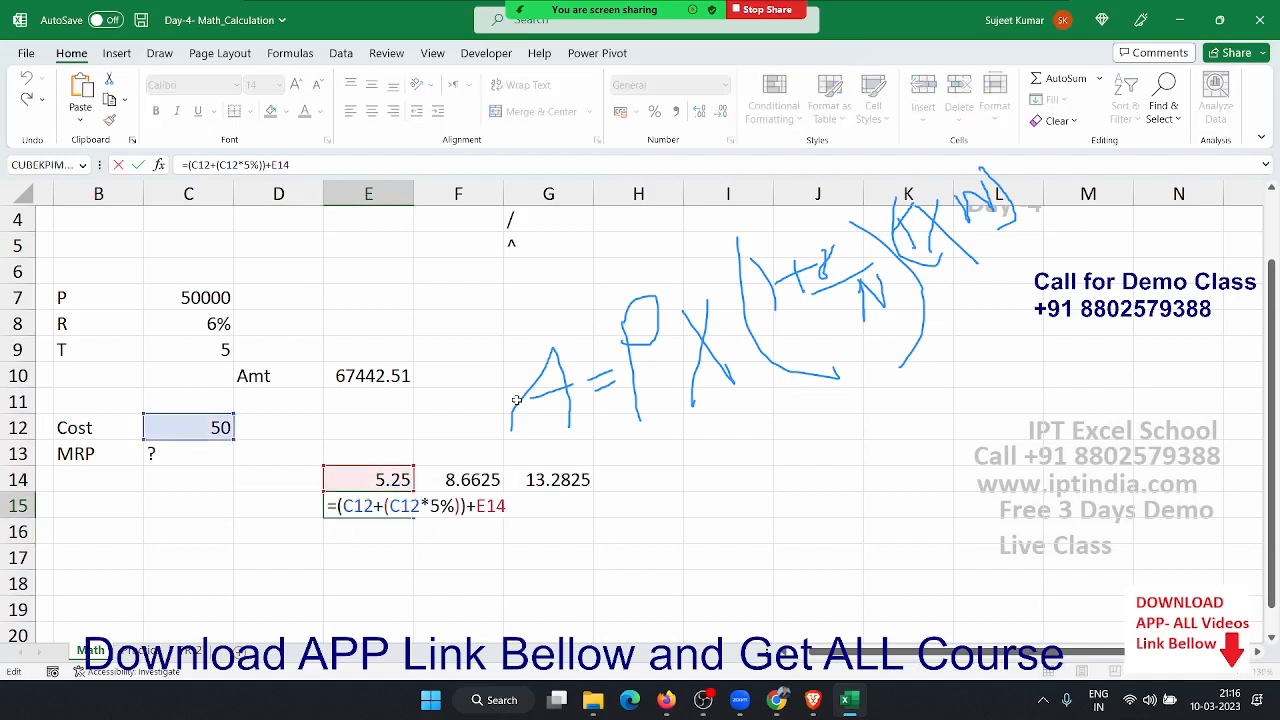
{"action": "key", "text": "shift+Left"}
{"action": "key", "text": "shift+Left"}
{"action": "key", "text": "shift+Left"}
{"action": "key", "text": "Escape"}
{"action": "key", "text": "Up"}
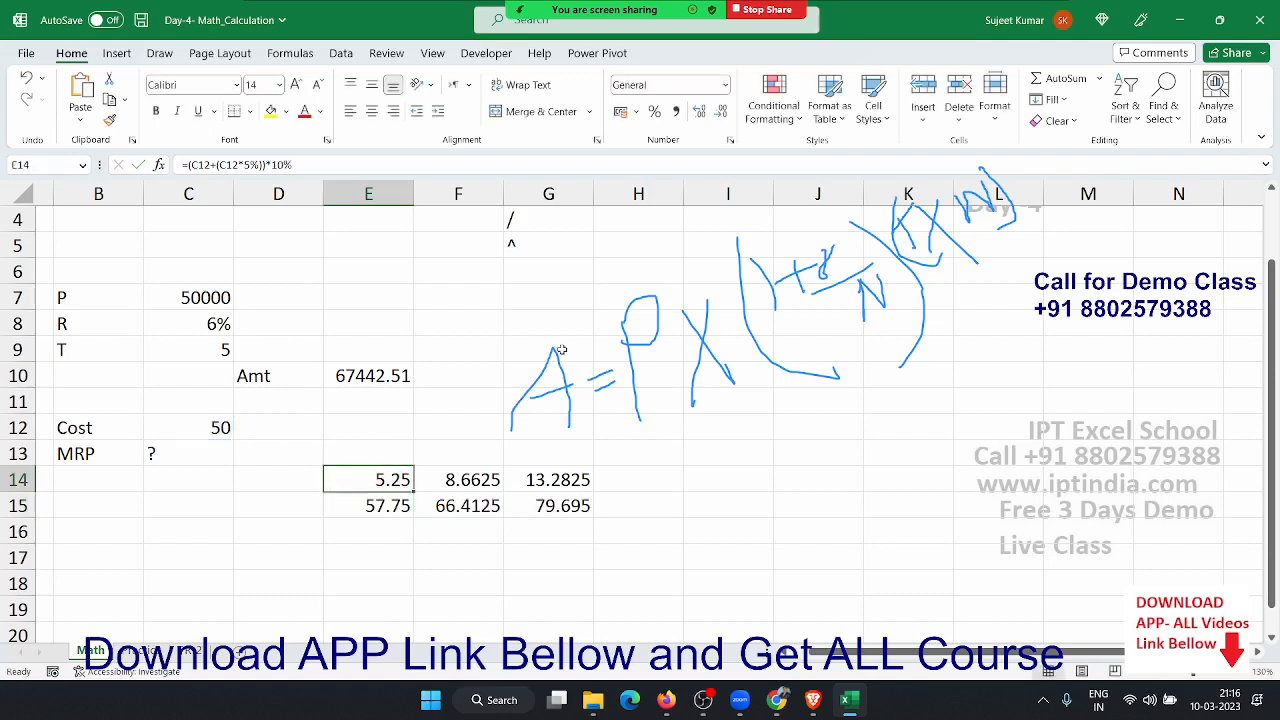
- Replace E15's E14 reference with ((C12+(C12*5%))*10%) so E15 gives 57.75
{"action": "double_click", "coordinate": [340, 480]}
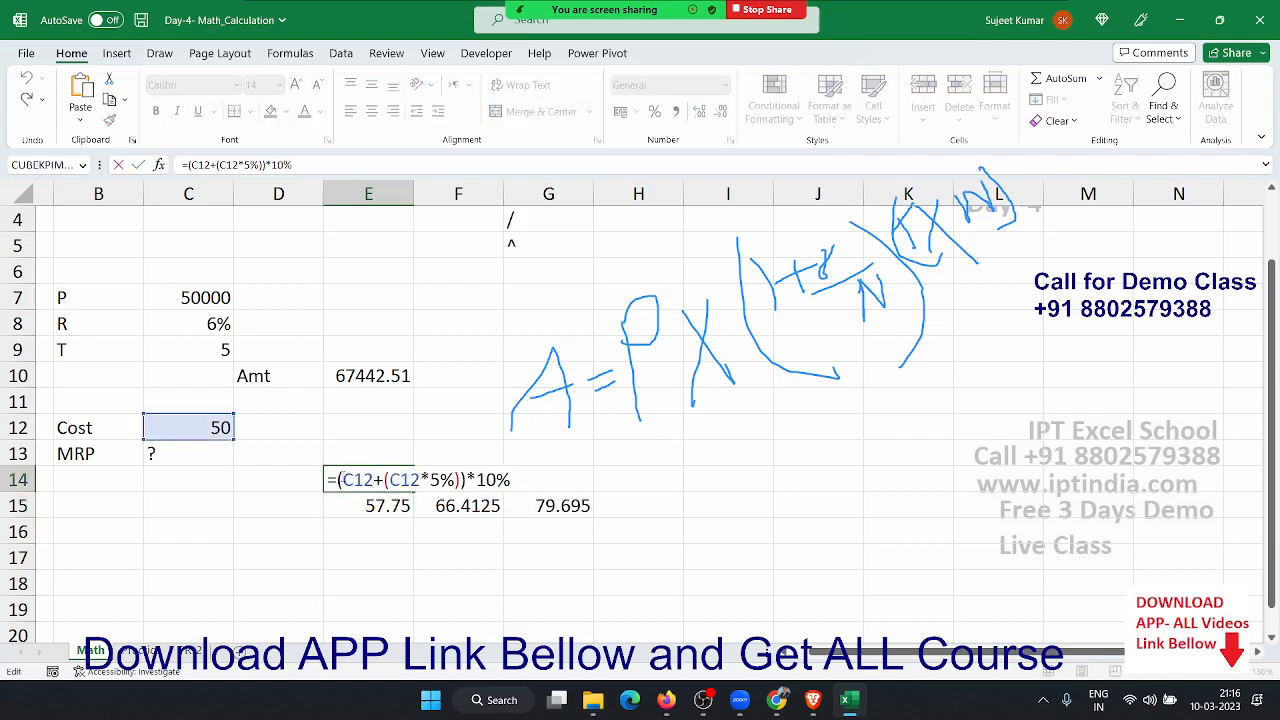
{"action": "left_click_drag", "start_coordinate": [340, 480], "coordinate": [531, 497]}
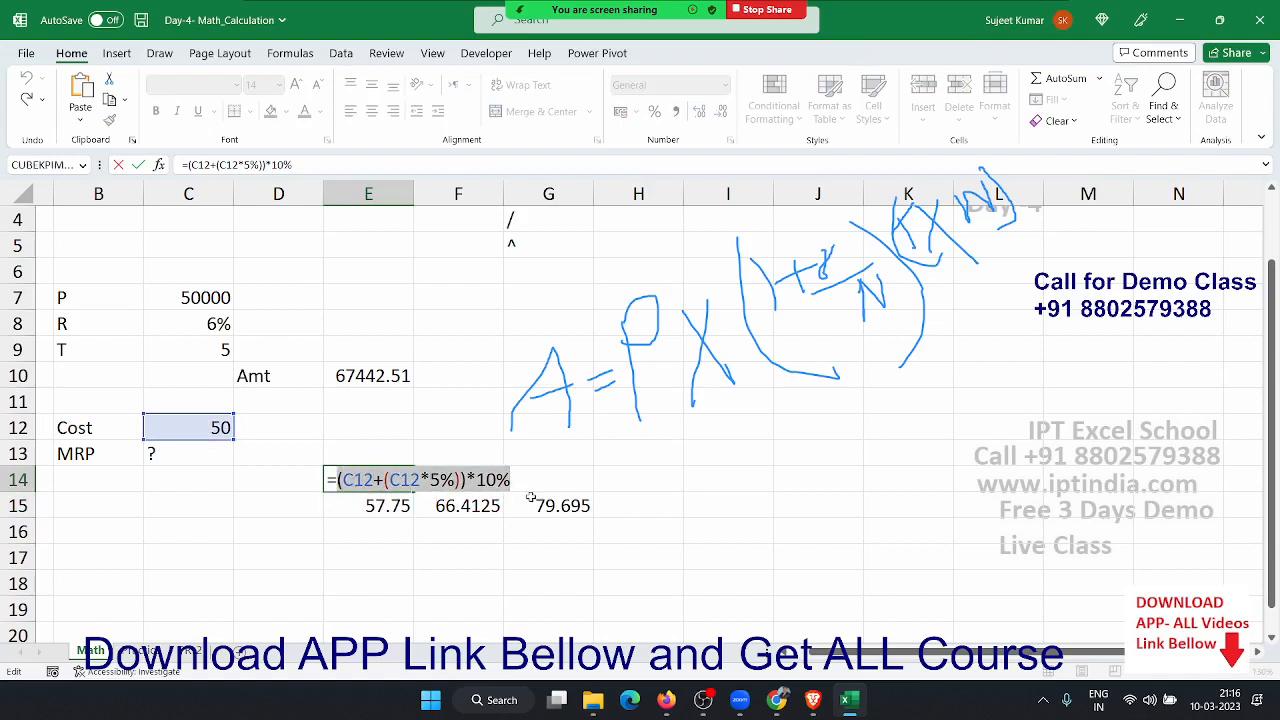
{"action": "key", "text": "Escape"}
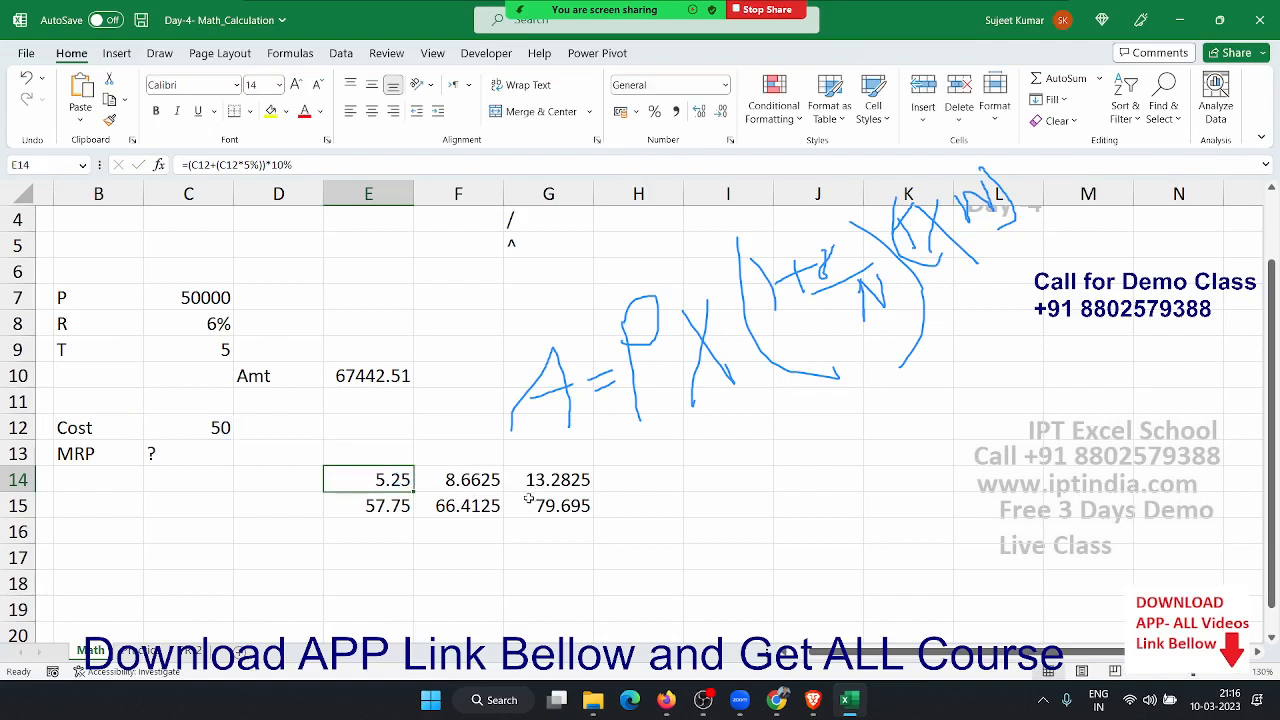
{"action": "double_click", "coordinate": [398, 518]}
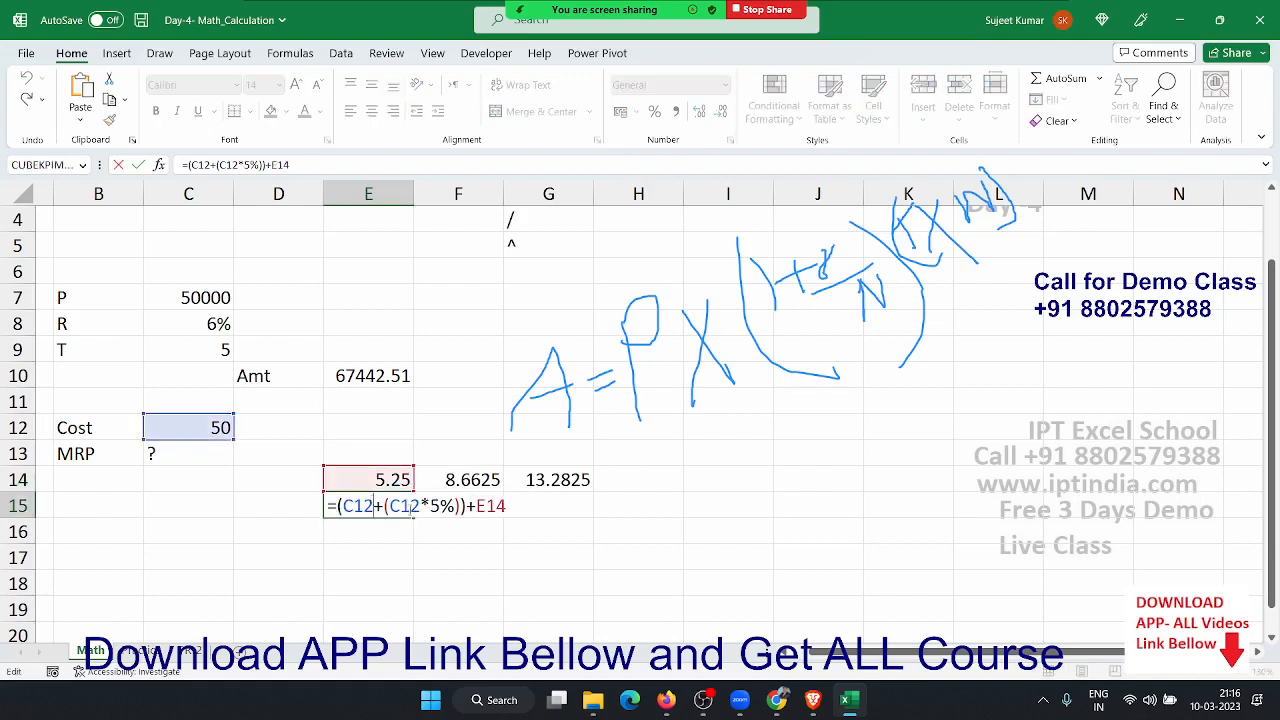
{"action": "left_click", "coordinate": [487, 516]}
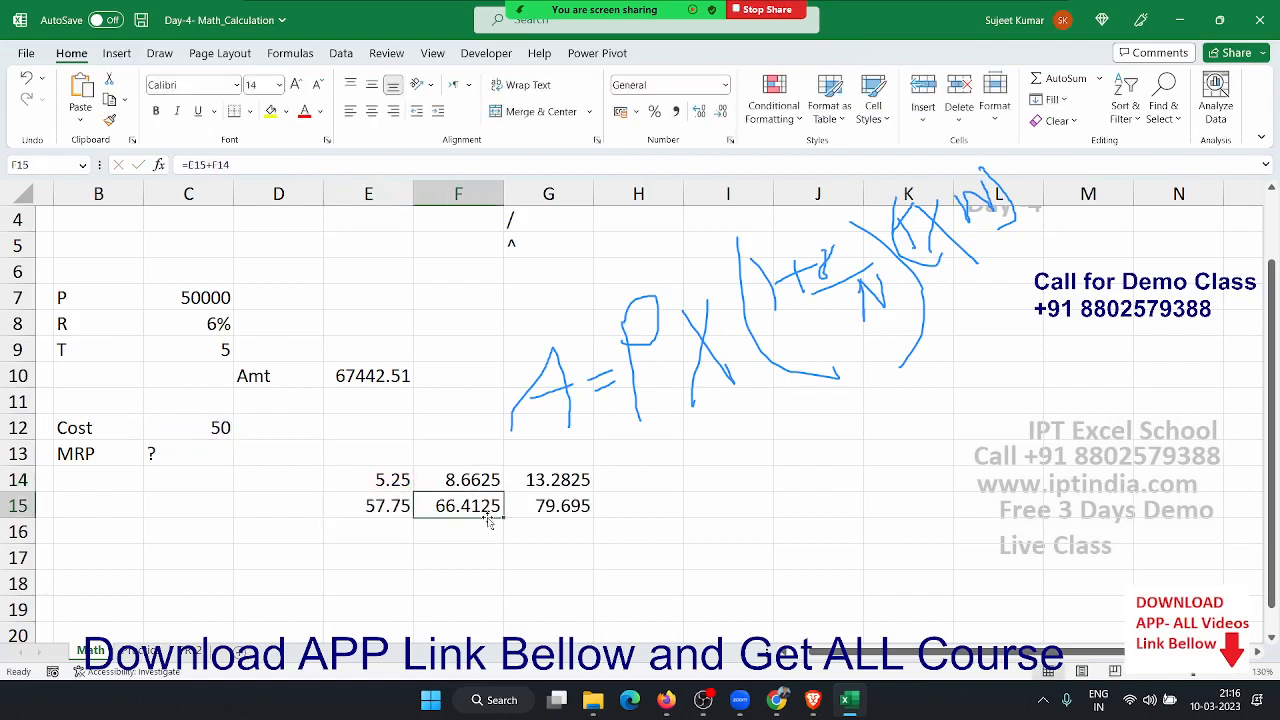
{"action": "double_click", "coordinate": [386, 506]}
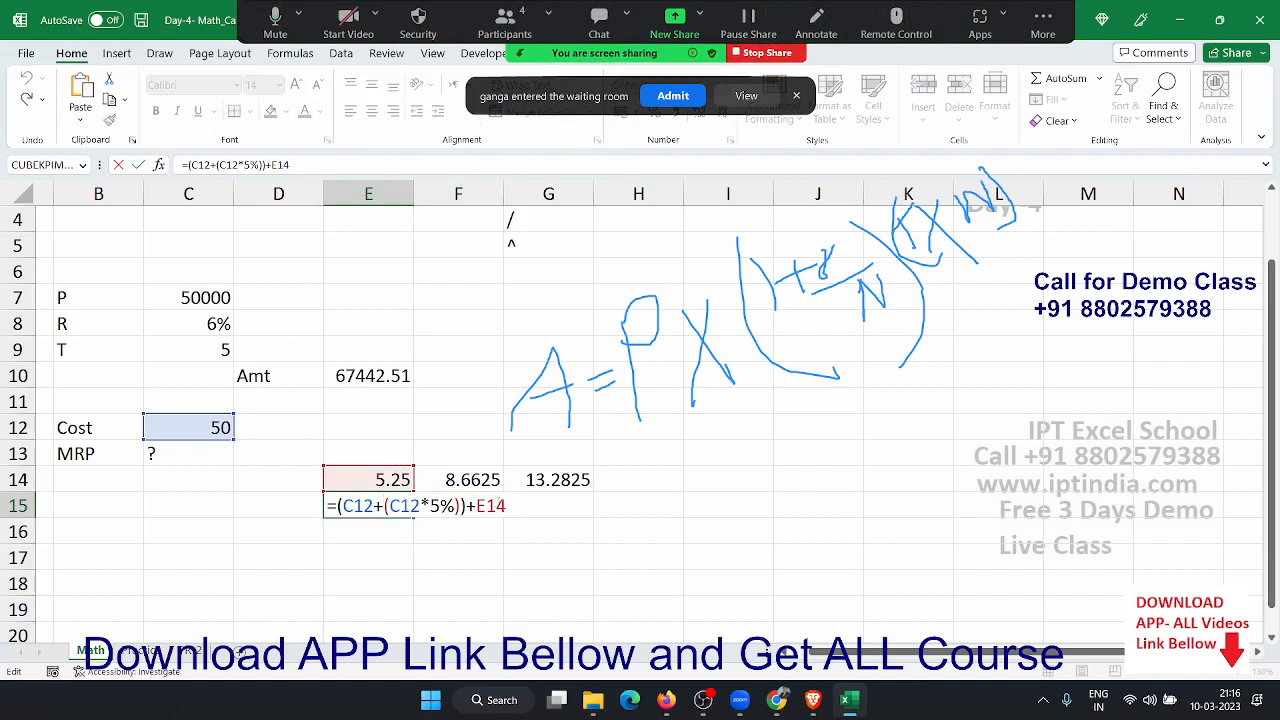
{"action": "double_click", "coordinate": [493, 506]}
{"action": "type", "text": "("}
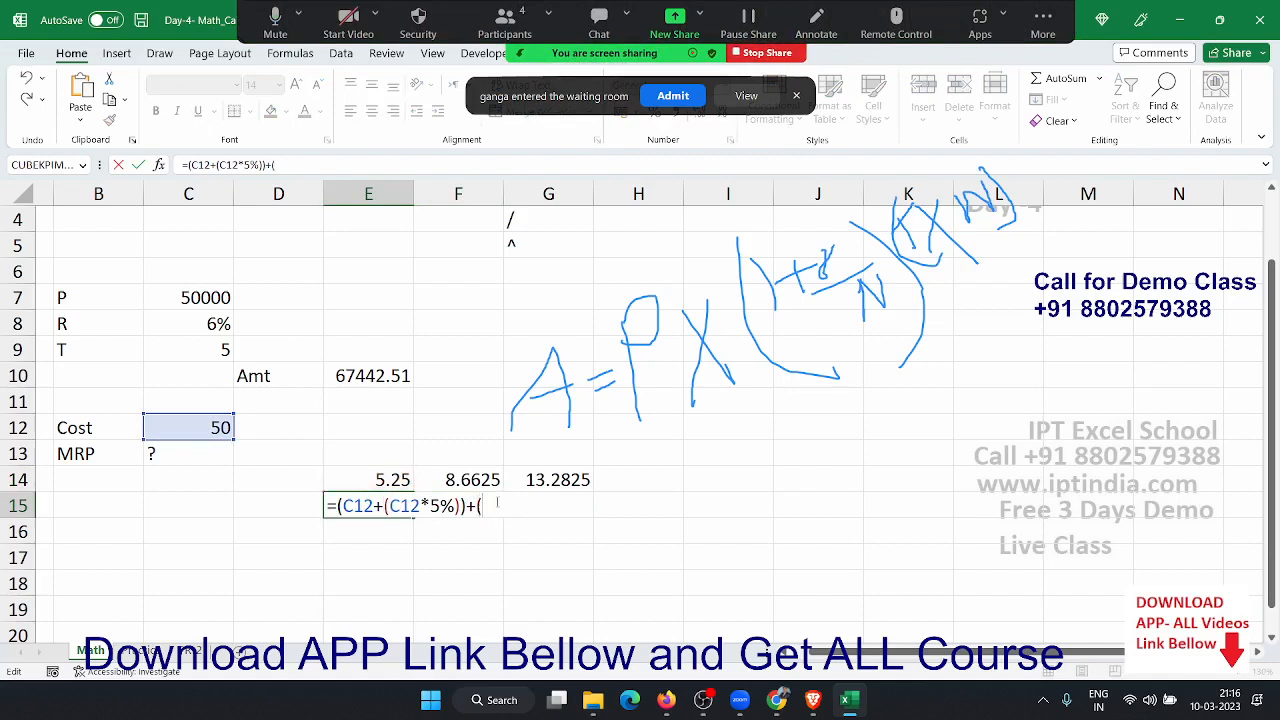
{"action": "type", "text": "(C12+(C12*5%))*10%)"}
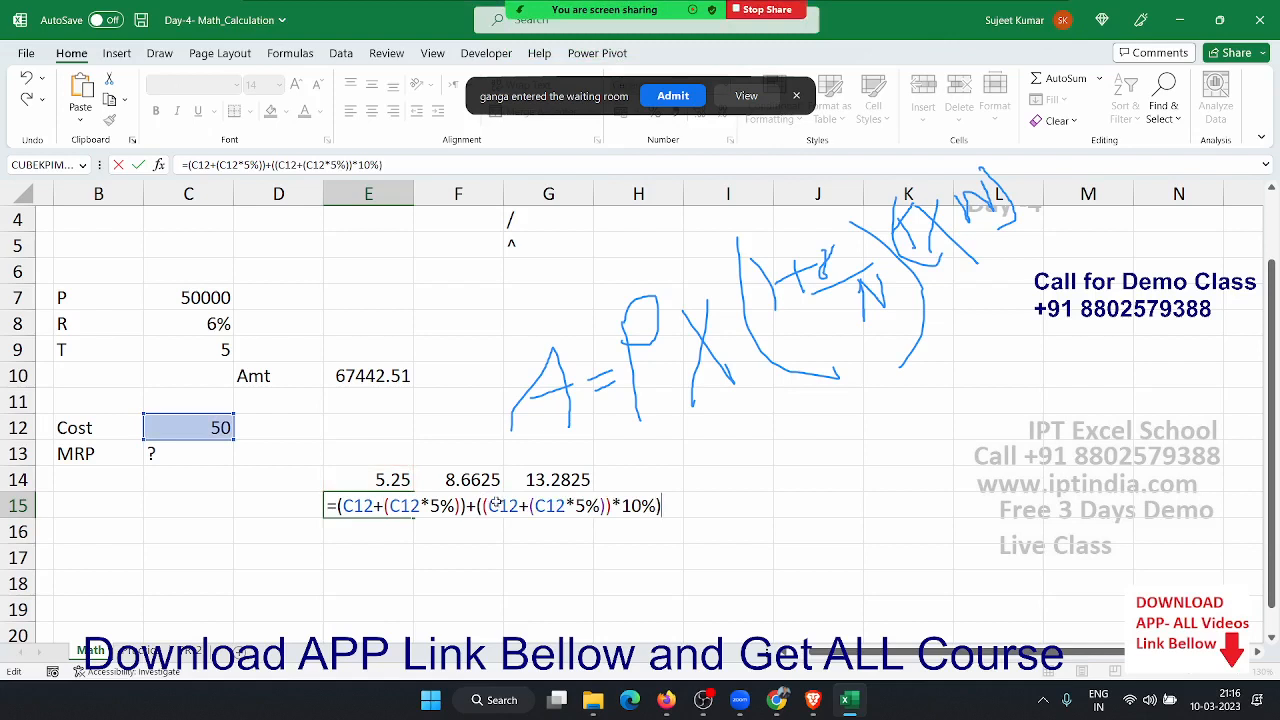
{"action": "key", "text": "Return"}
- Clear E14's 5.25 helper value and select E15's full formula text
{"action": "key", "text": "Up"}
{"action": "key", "text": "Up"}
{"action": "key", "text": "Delete"}
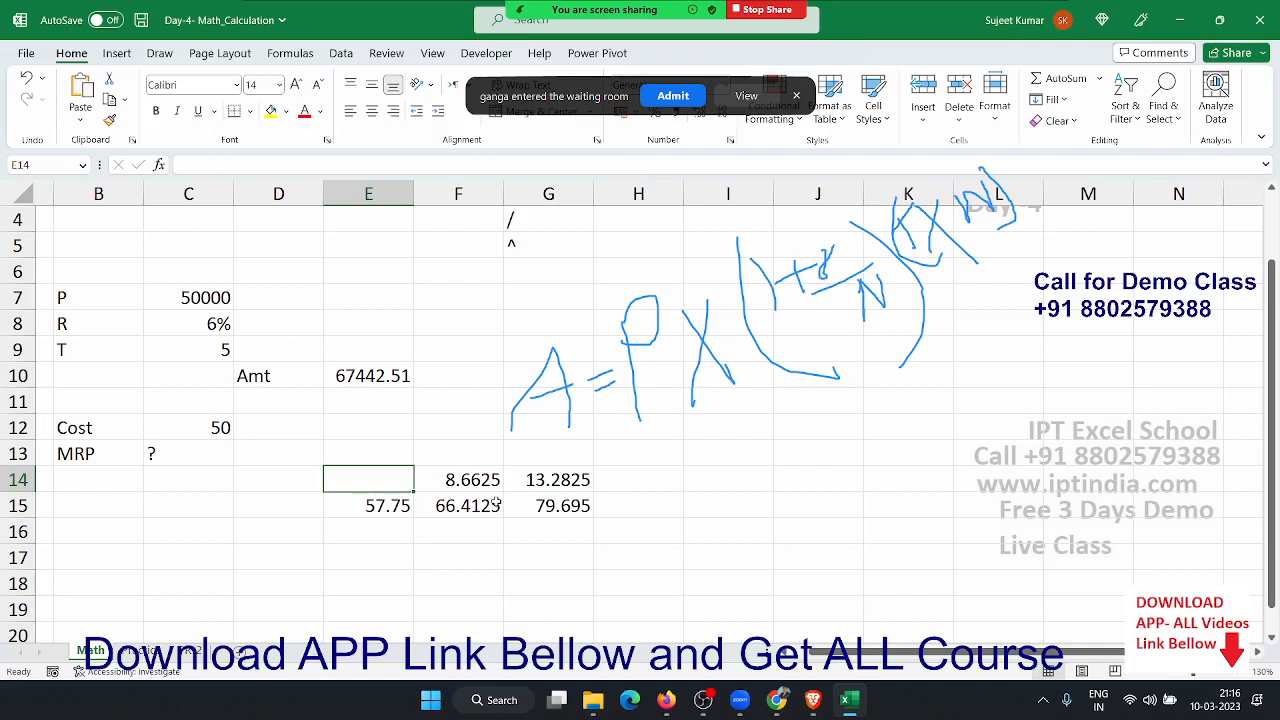
{"action": "key", "text": "Down"}
{"action": "double_click", "coordinate": [388, 505]}
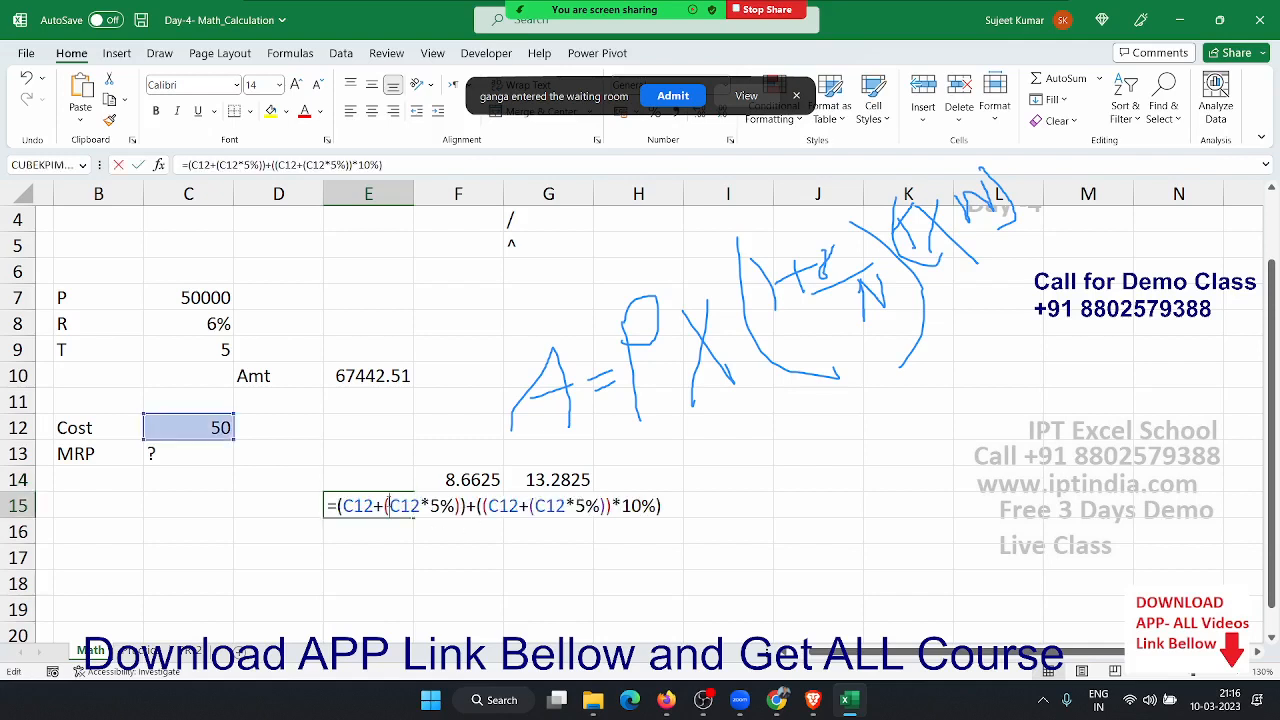
{"action": "left_click_drag", "start_coordinate": [332, 505], "coordinate": [726, 513]}
{"action": "key", "text": "ctrl+c"}
{"action": "key", "text": "Escape"}
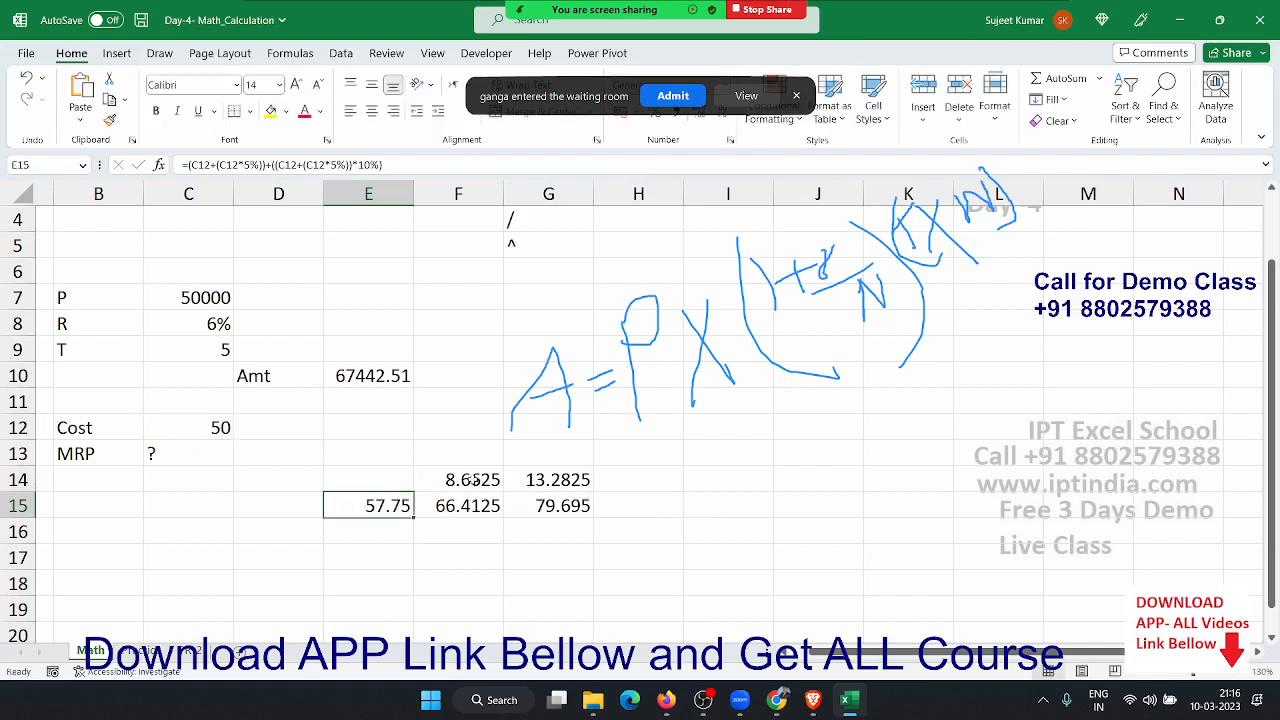
- Make F14 compute 15% of the pasted C12 markup expression instead of E15
{"action": "left_click", "coordinate": [472, 480]}
{"action": "type", "text": "=E15*15%"}
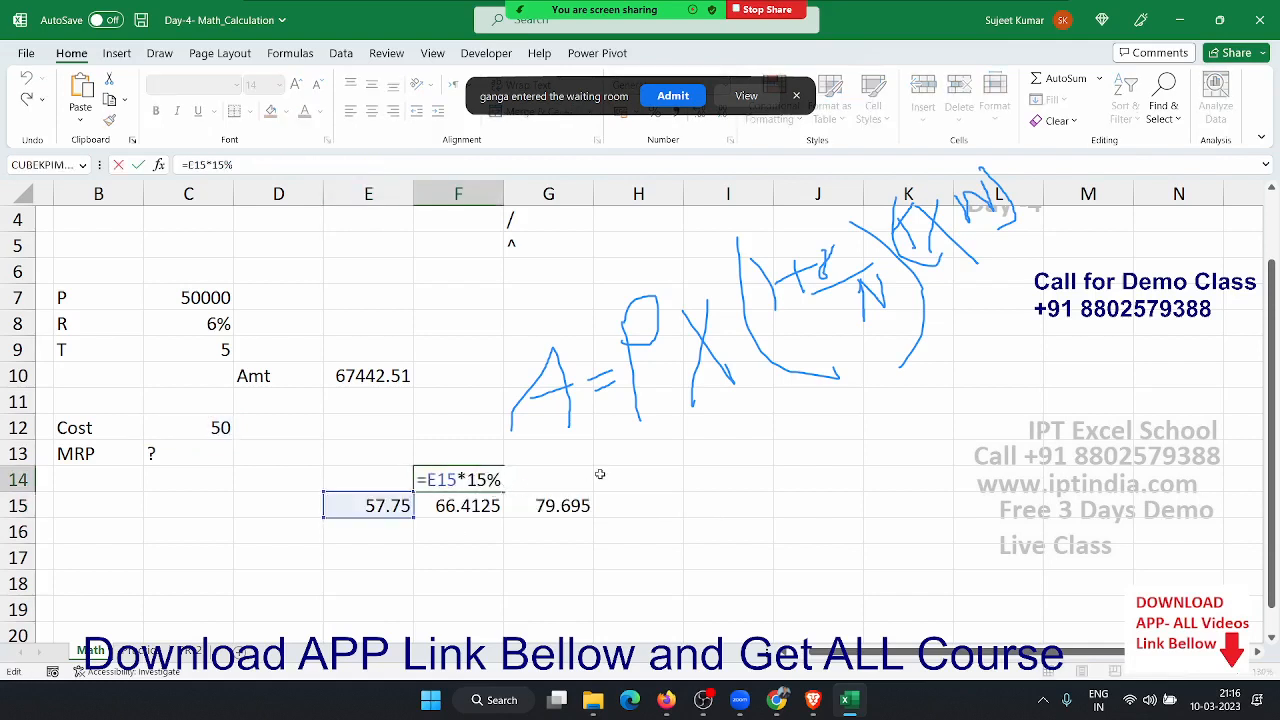
{"action": "key", "text": "shift+Left"}
{"action": "key", "text": "shift+Left"}
{"action": "key", "text": "shift+Left"}
{"action": "type", "text": "("}
{"action": "key", "text": "ctrl+v"}
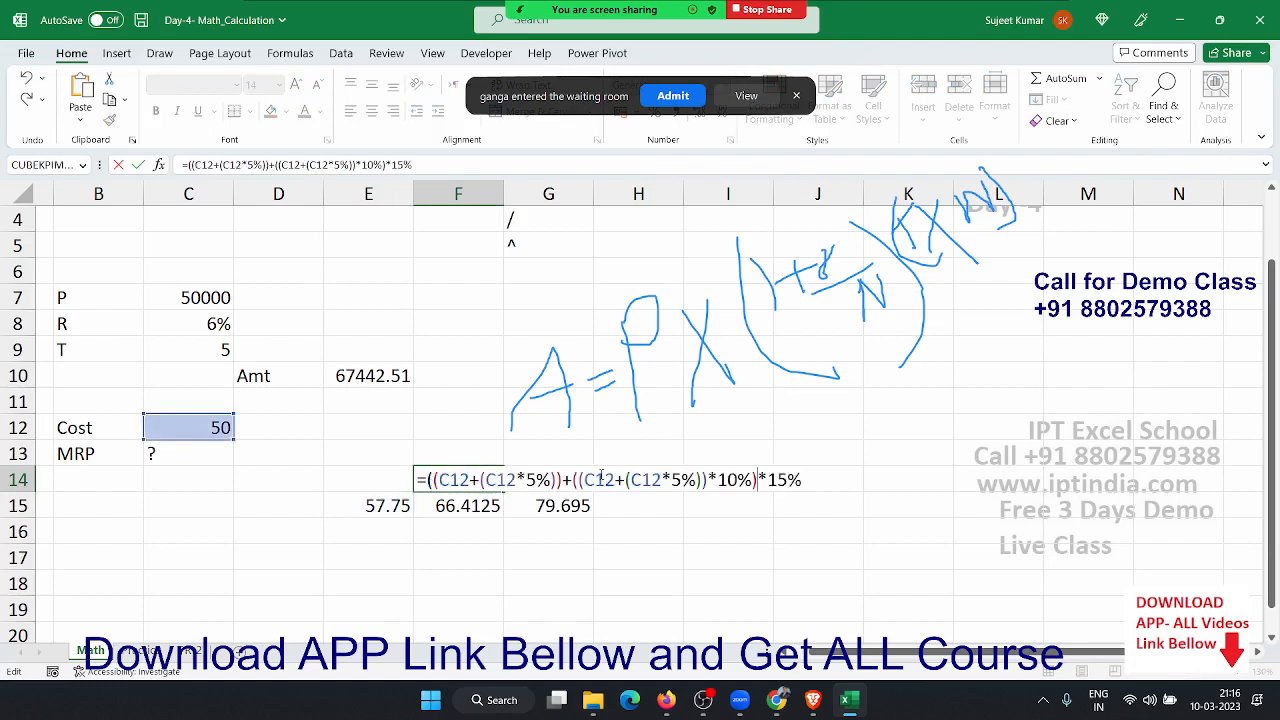
{"action": "type", "text": ")"}
{"action": "key", "text": "Return"}
- Replace the E15 reference in F15 with the pasted C12 markup expression, giving 66.4125
{"action": "key", "text": "F2"}
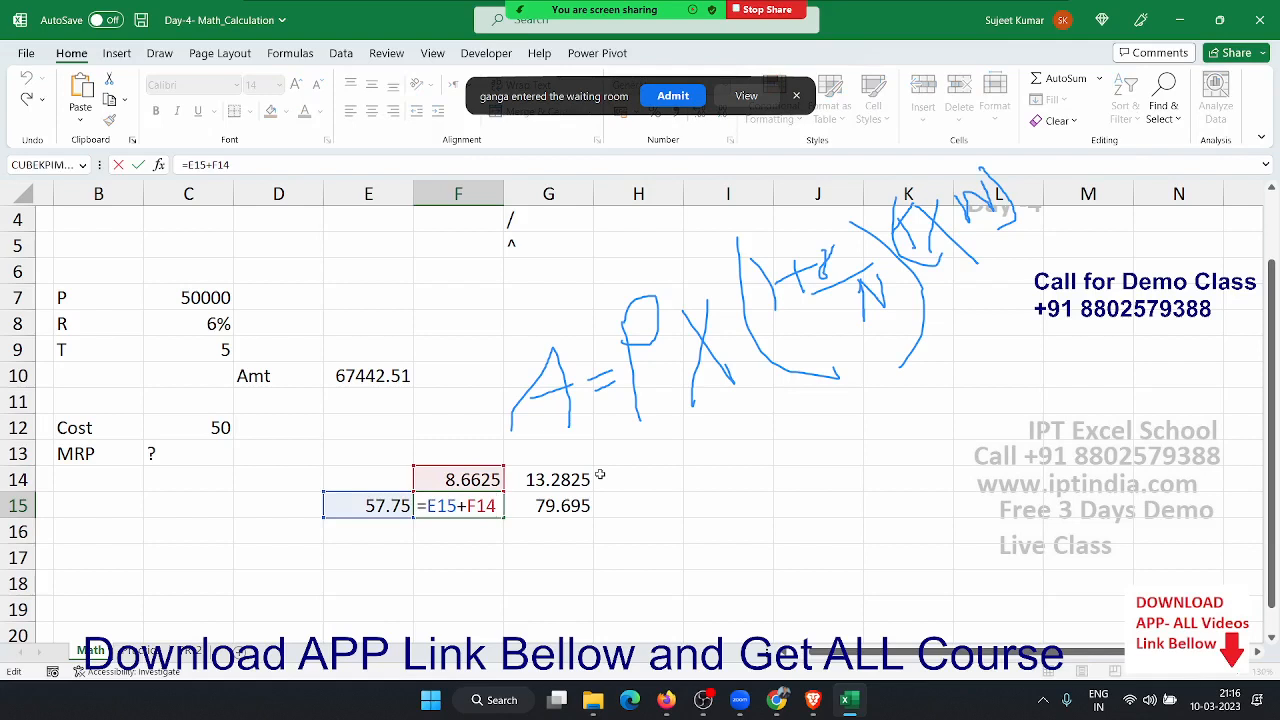
{"action": "key", "text": "Left"}
{"action": "key", "text": "shift+Left"}
{"action": "key", "text": "shift+Left"}
{"action": "key", "text": "shift+Left"}
{"action": "key", "text": "BackSpace"}
{"action": "type", "text": "((C12+(C12*5%))+((C12+(C12*5%))*10%)"}
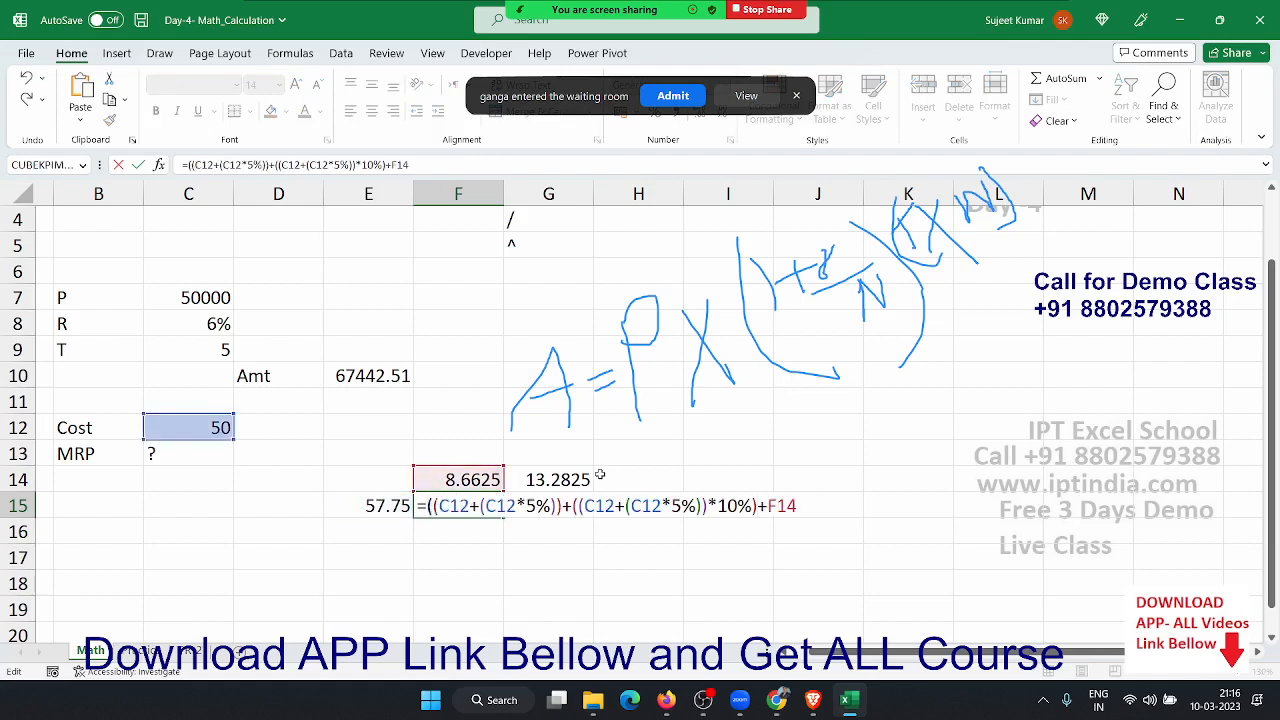
{"action": "key", "text": "Return"}
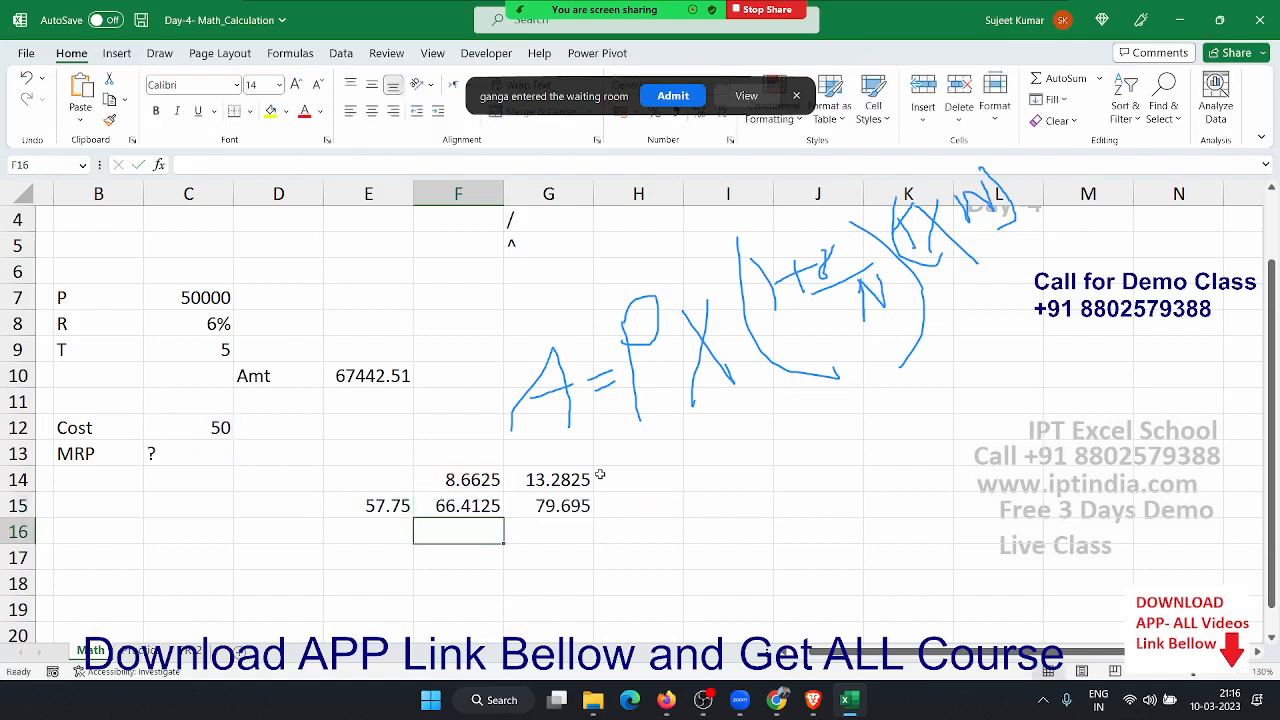
- Clear the 57.75 helper value from E15 and return to F14
{"action": "key", "text": "Up"}
{"action": "key", "text": "Left"}
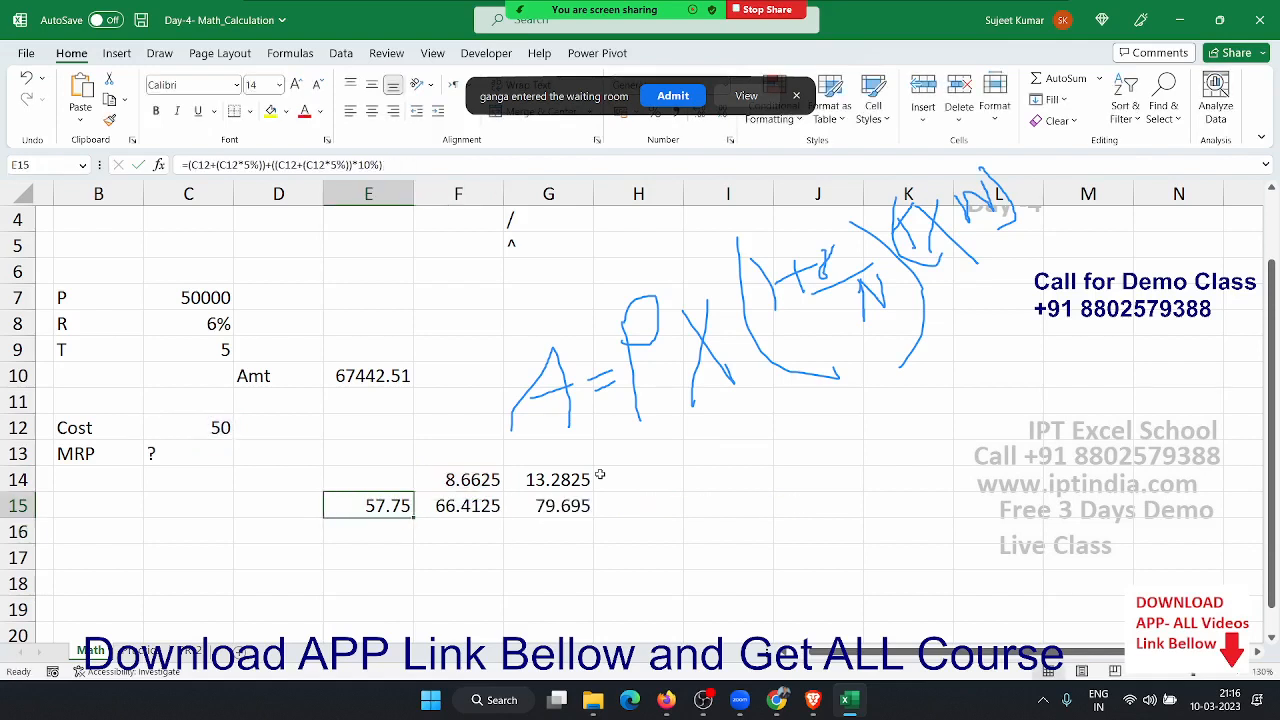
{"action": "key", "text": "Delete"}
{"action": "key", "text": "Right"}
{"action": "key", "text": "Up"}
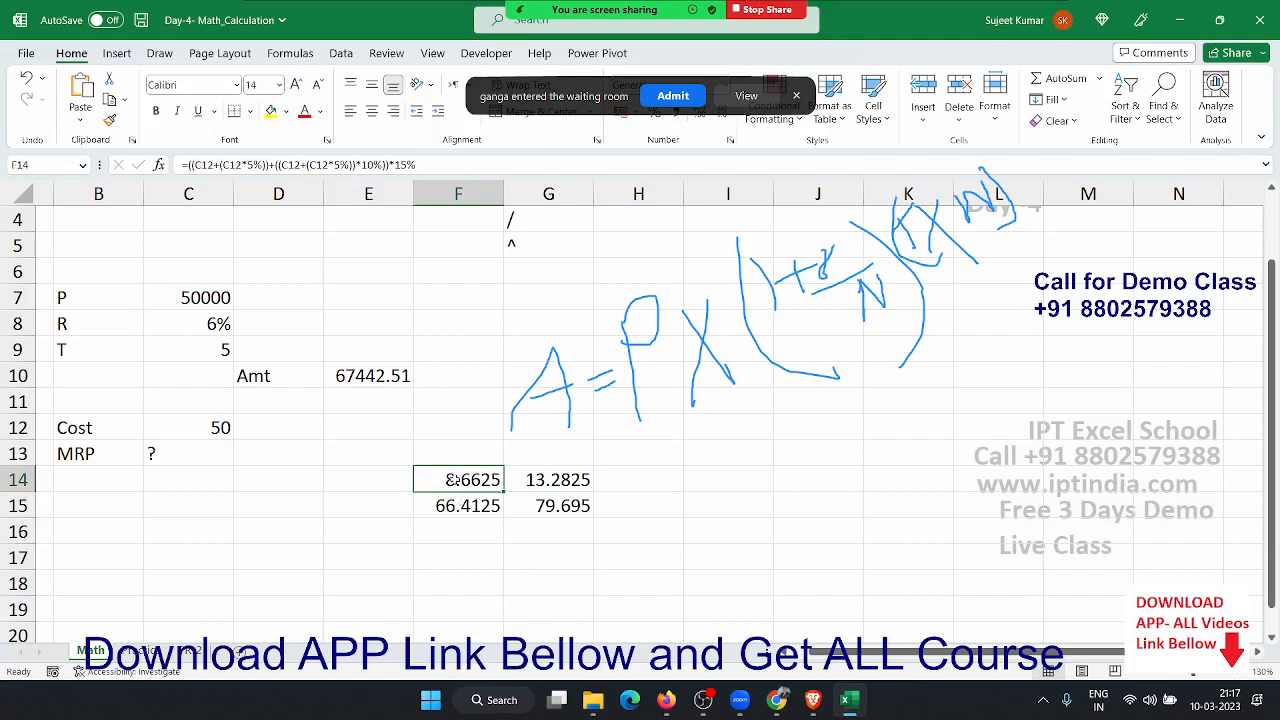
- Replace the F14 reference in F15 with F14's formula in brackets
{"action": "double_click", "coordinate": [445, 481]}
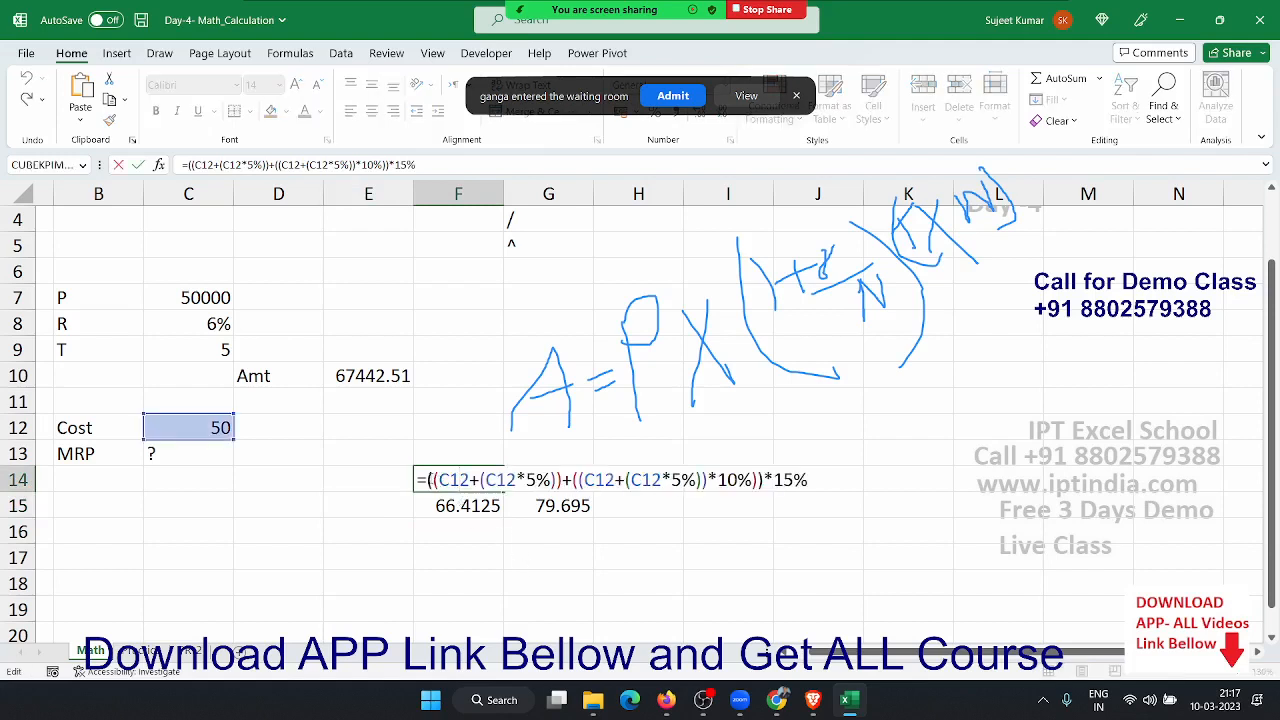
{"action": "left_click_drag", "start_coordinate": [428, 480], "coordinate": [906, 484]}
{"action": "key", "text": "ctrl+c"}
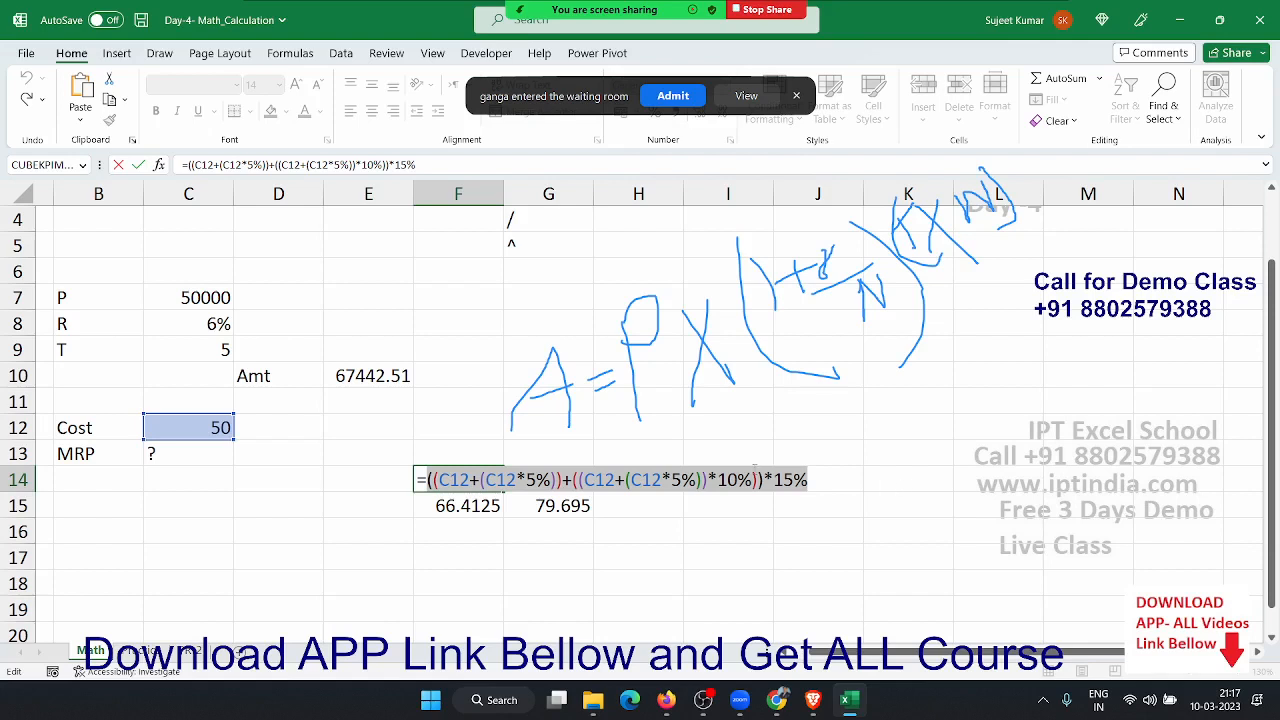
{"action": "key", "text": "Escape"}
{"action": "double_click", "coordinate": [458, 506]}
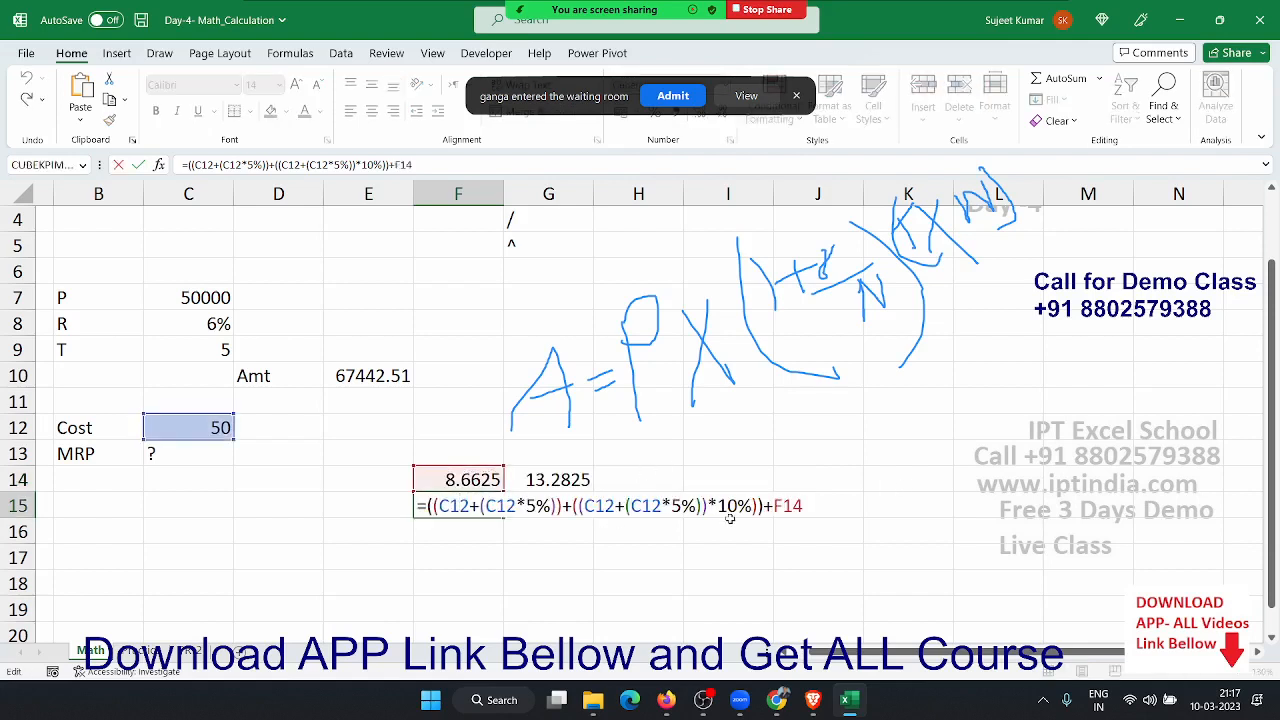
{"action": "double_click", "coordinate": [788, 506]}
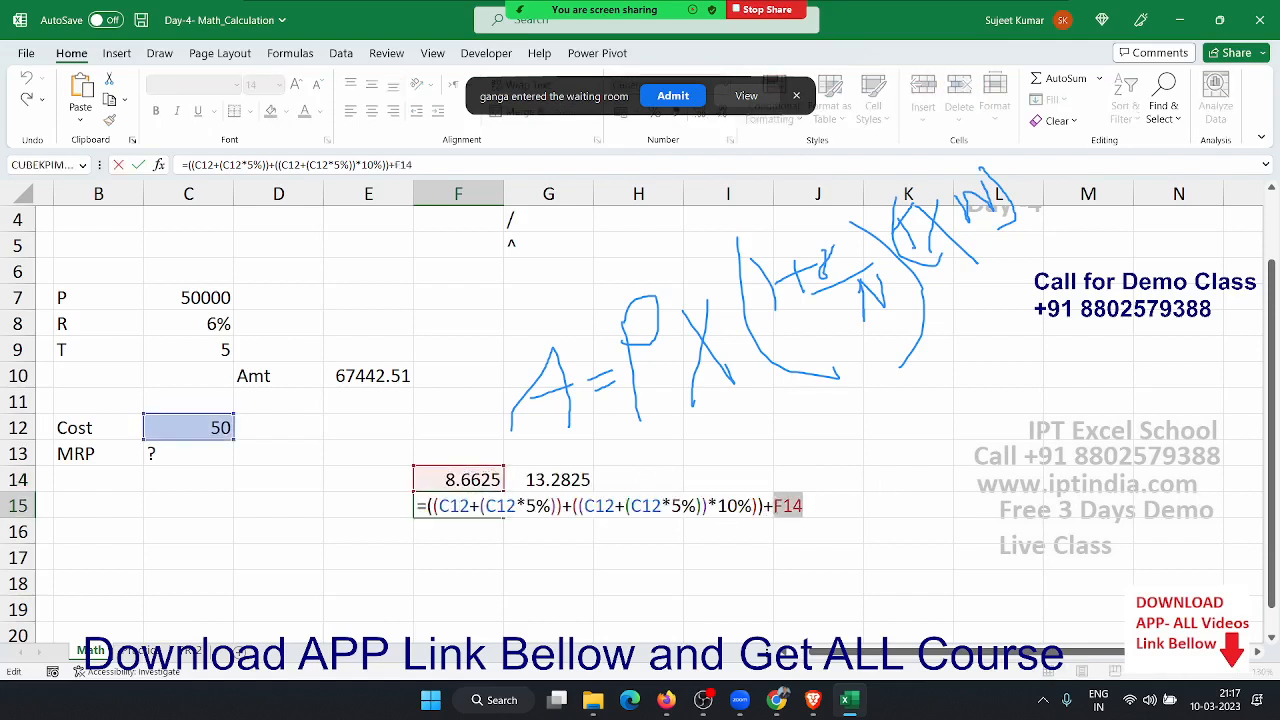
{"action": "type", "text": "("}
{"action": "key", "text": "ctrl+v"}
{"action": "type", "text": ")"}
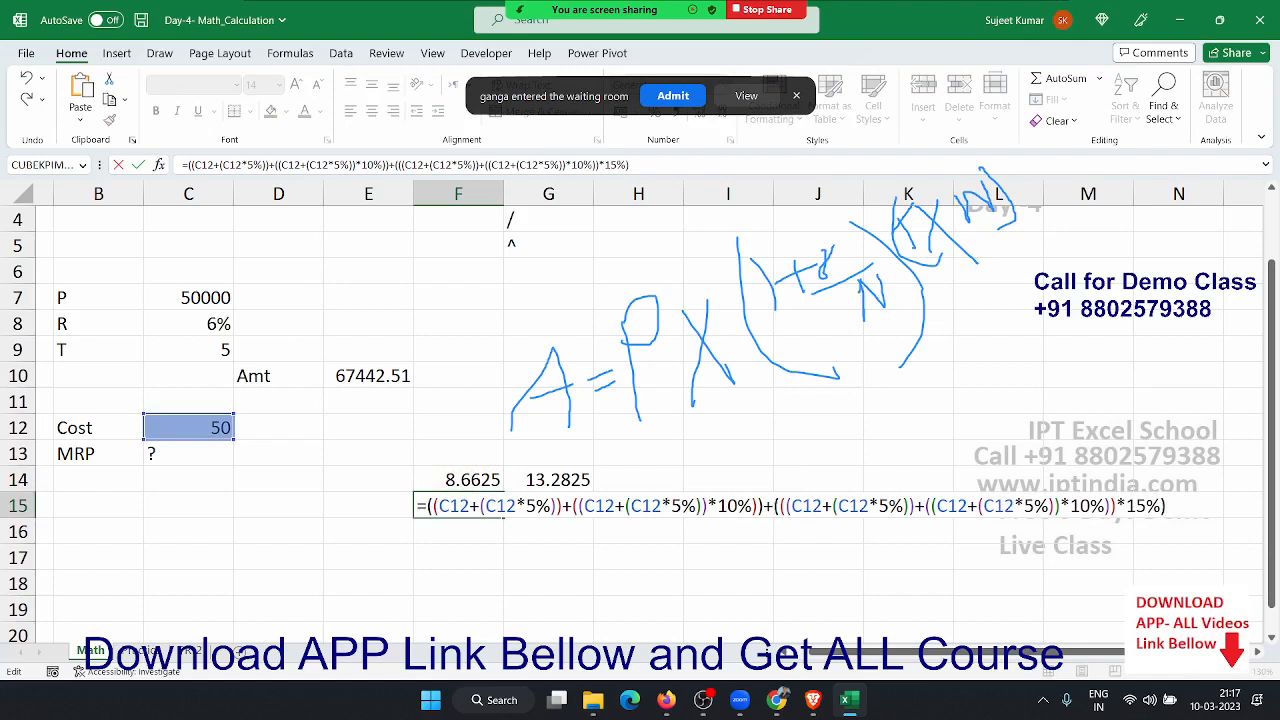
{"action": "key", "text": "Return"}
- Clear the 8.6625 helper in F14 and review F15's combined formula
{"action": "key", "text": "Up"}
{"action": "key", "text": "Up"}
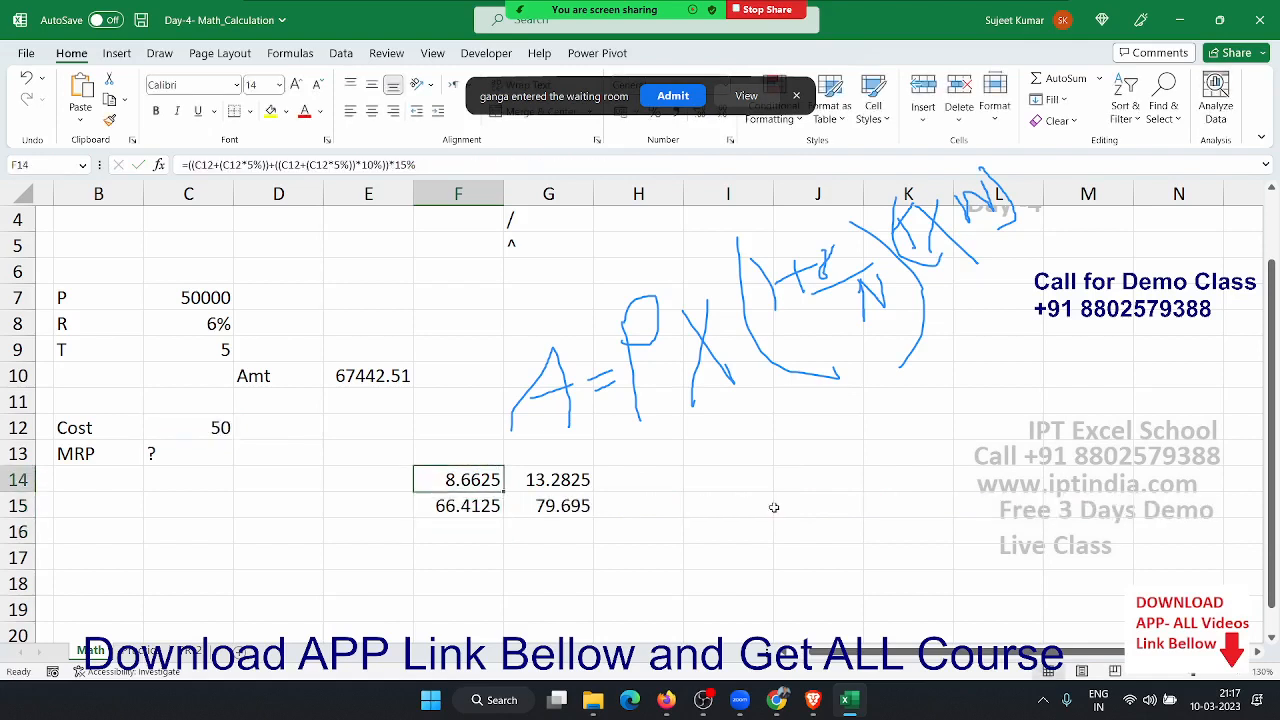
{"action": "key", "text": "Delete"}
{"action": "key", "text": "Down"}
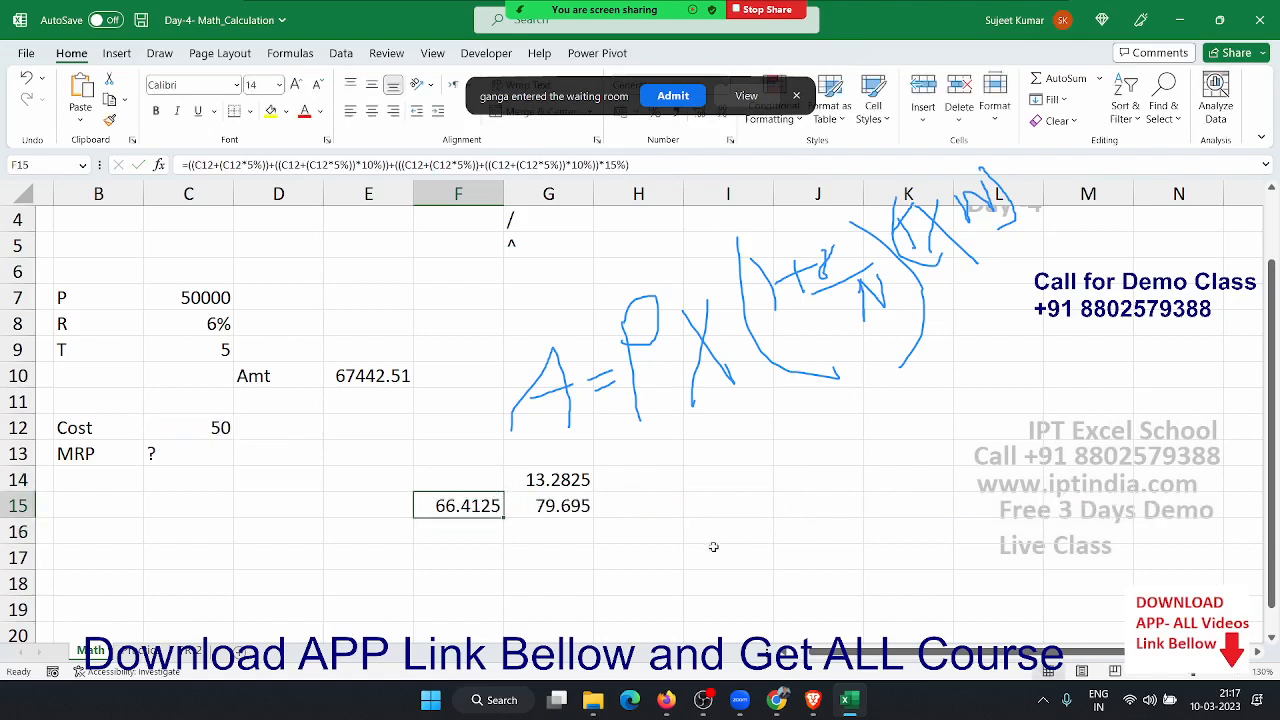
{"action": "double_click", "coordinate": [489, 508]}
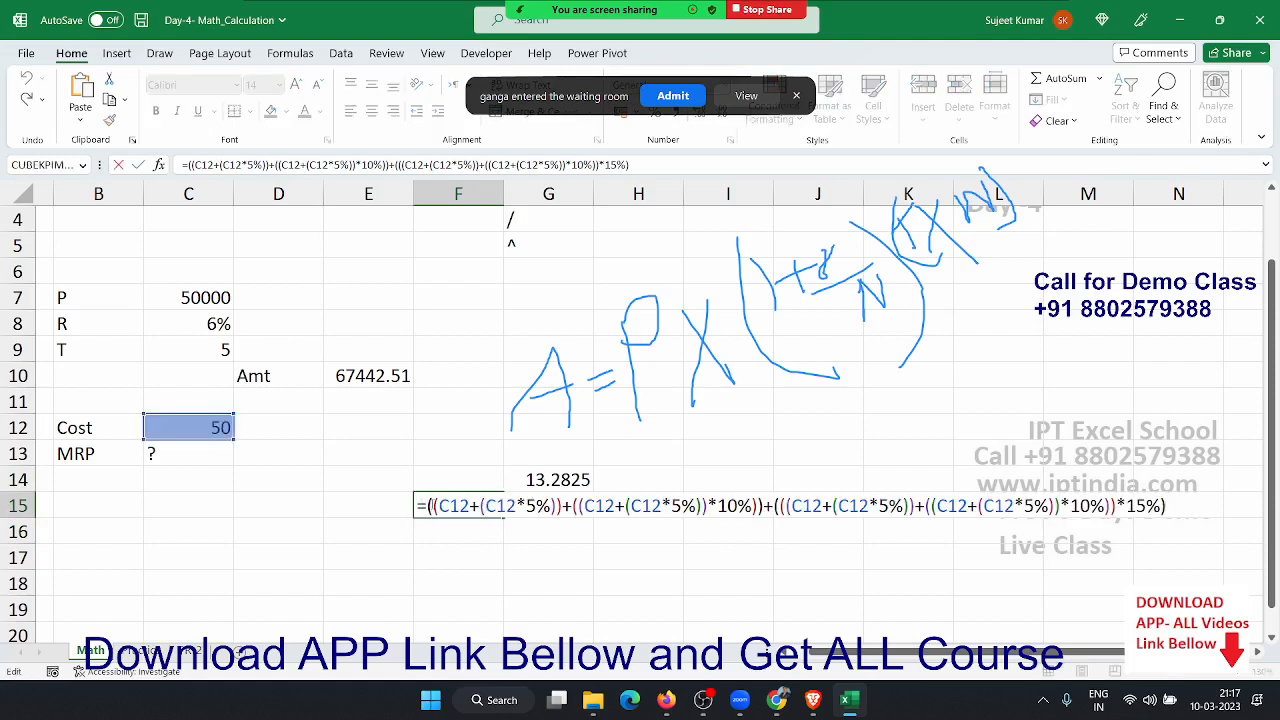
{"action": "left_click_drag", "start_coordinate": [426, 506], "coordinate": [1275, 512]}
{"action": "key", "text": "ctrl+c"}
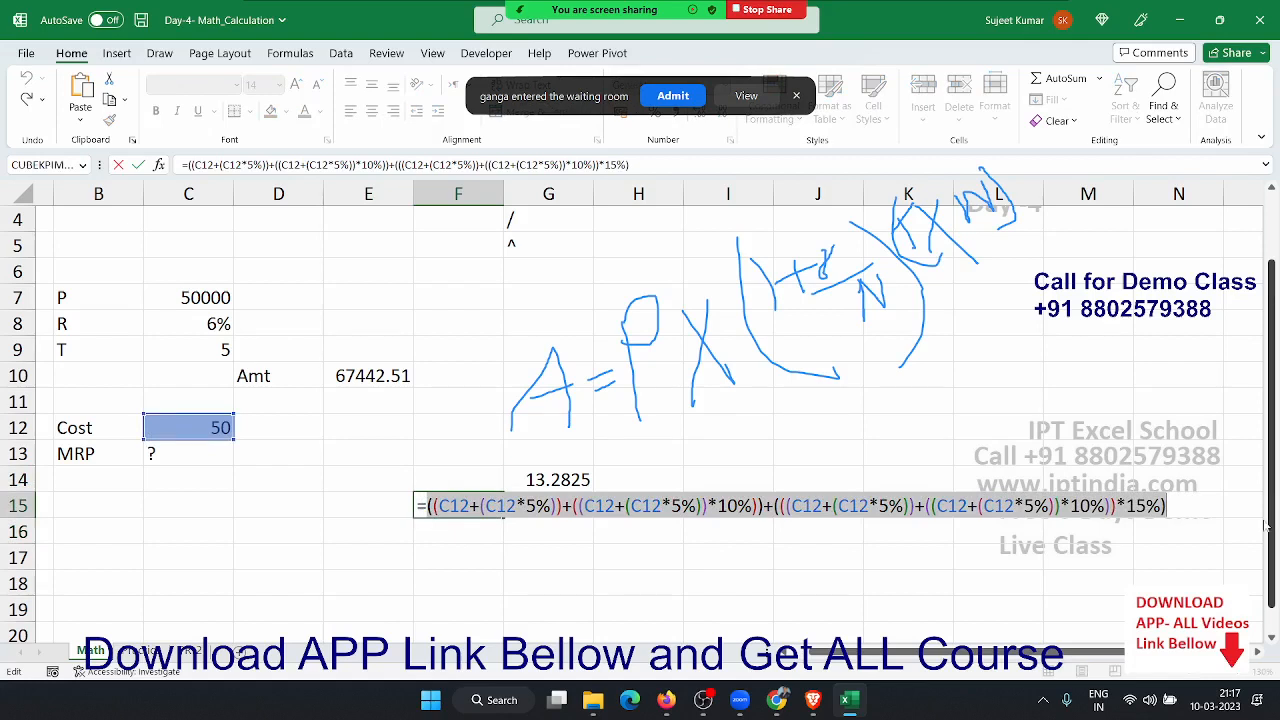
{"action": "key", "text": "Escape"}
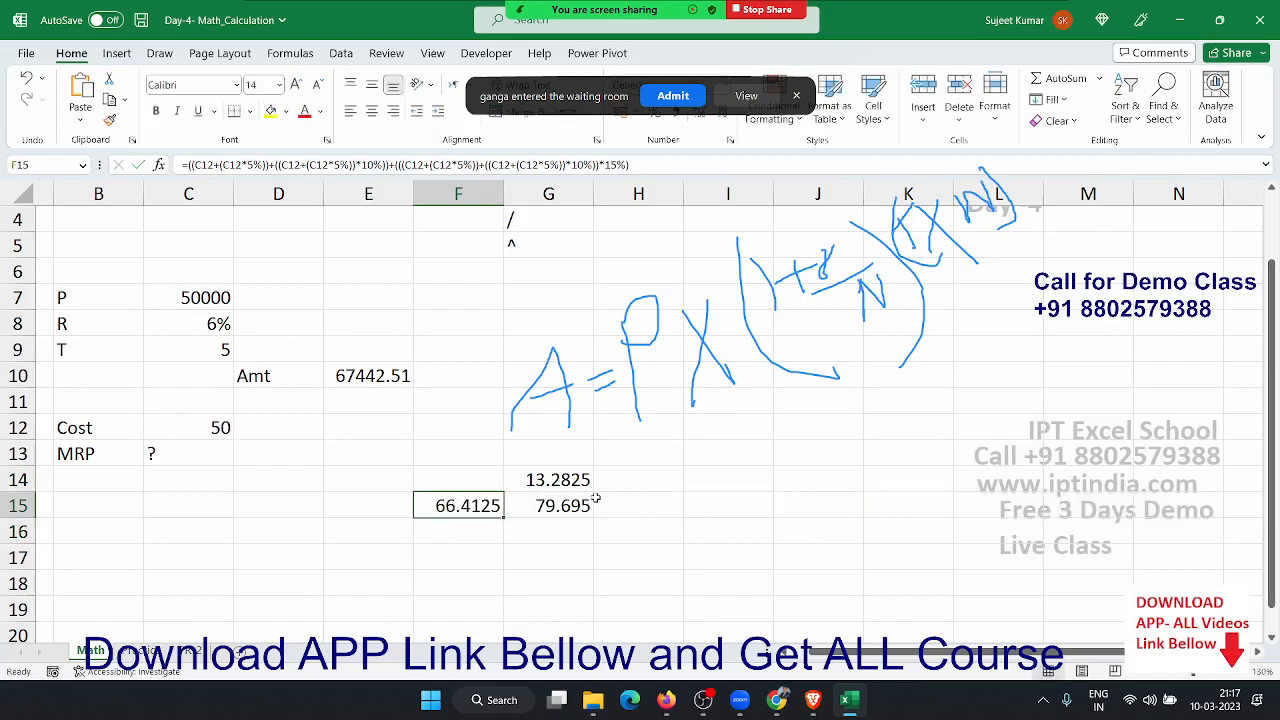
- Replace the F15 reference in G14 with F15's formula in parentheses
{"action": "double_click", "coordinate": [530, 481]}
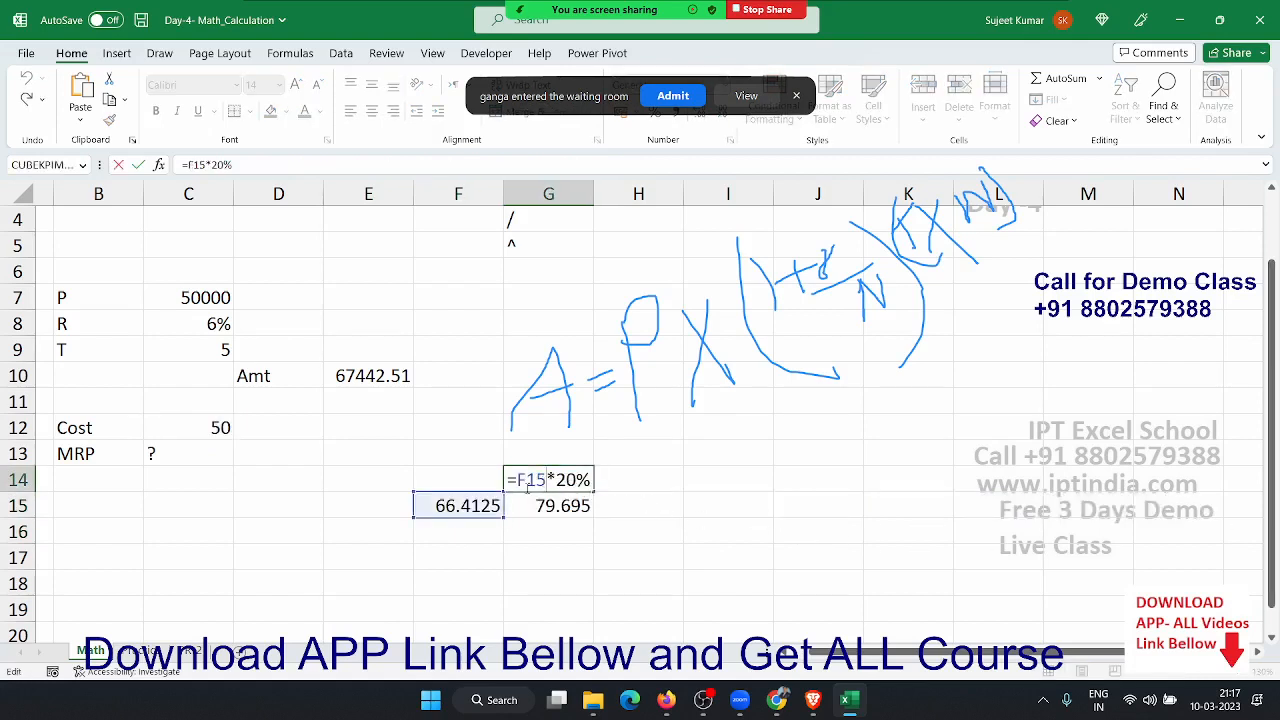
{"action": "double_click", "coordinate": [533, 479]}
{"action": "type", "text": "()"}
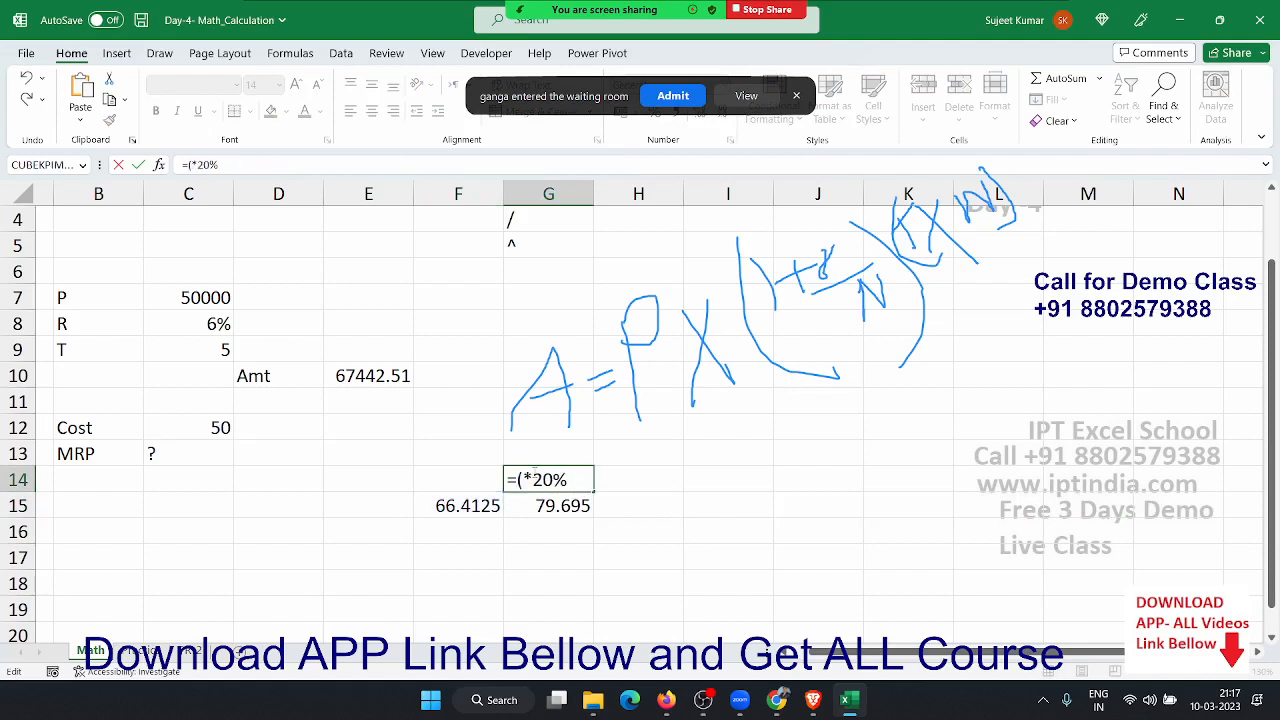
{"action": "type", "text": "((C12+C12*5%)+((C12+C12*5%)*10%))+(((C12+C12*5%)+((C12+C12*5%)*10%))*15%)"}
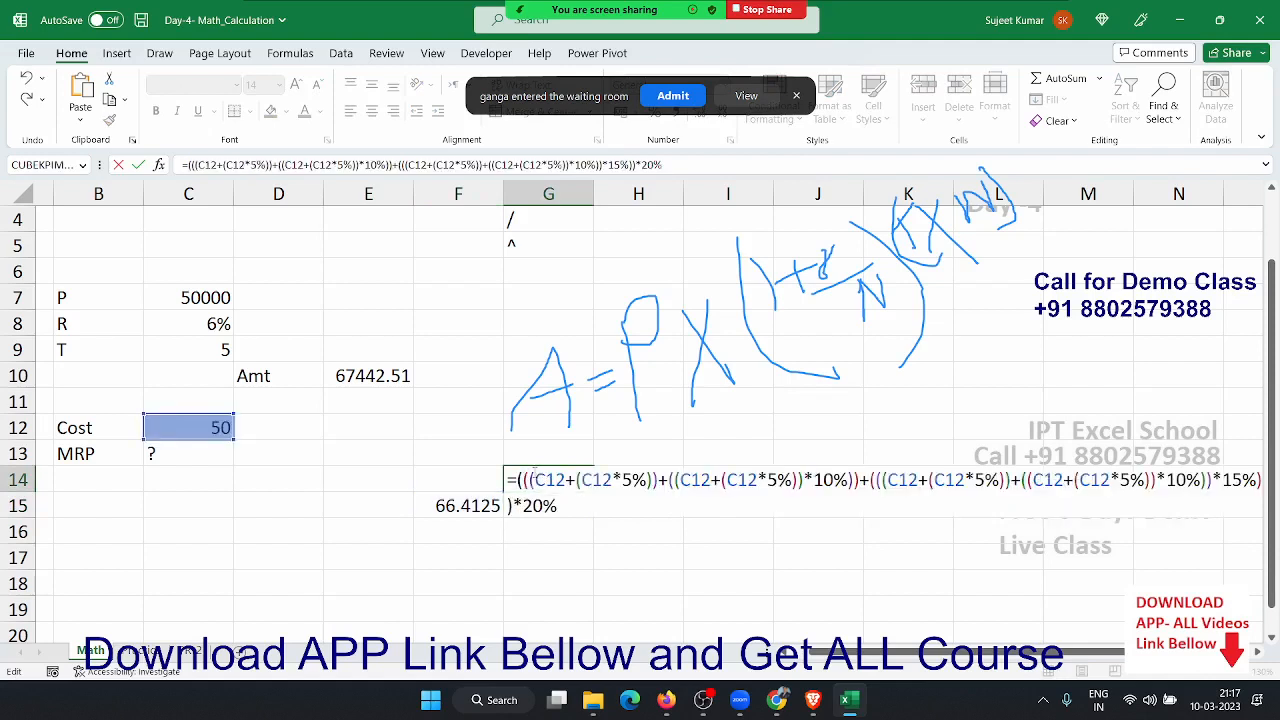
{"action": "key", "text": "Return"}
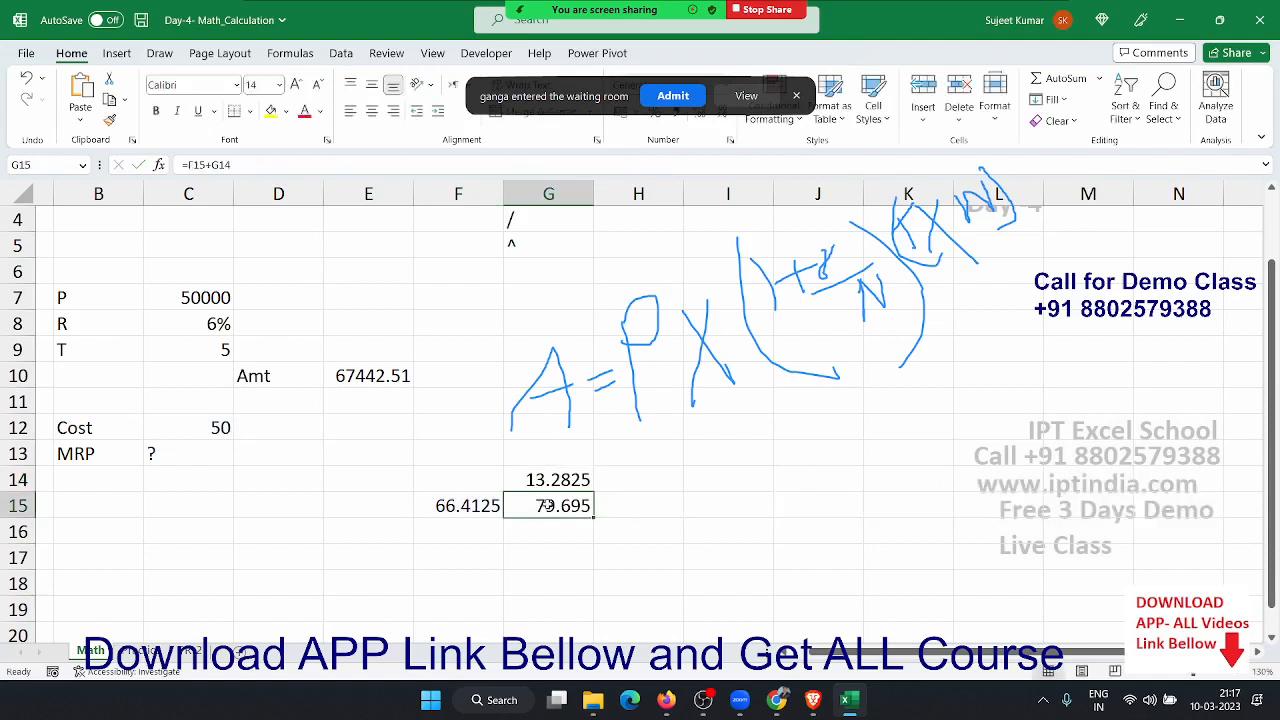
- Swap G15's F15 reference for F15's bracketed formula, then clear F15
{"action": "double_click", "coordinate": [548, 505]}
{"action": "double_click", "coordinate": [533, 506]}
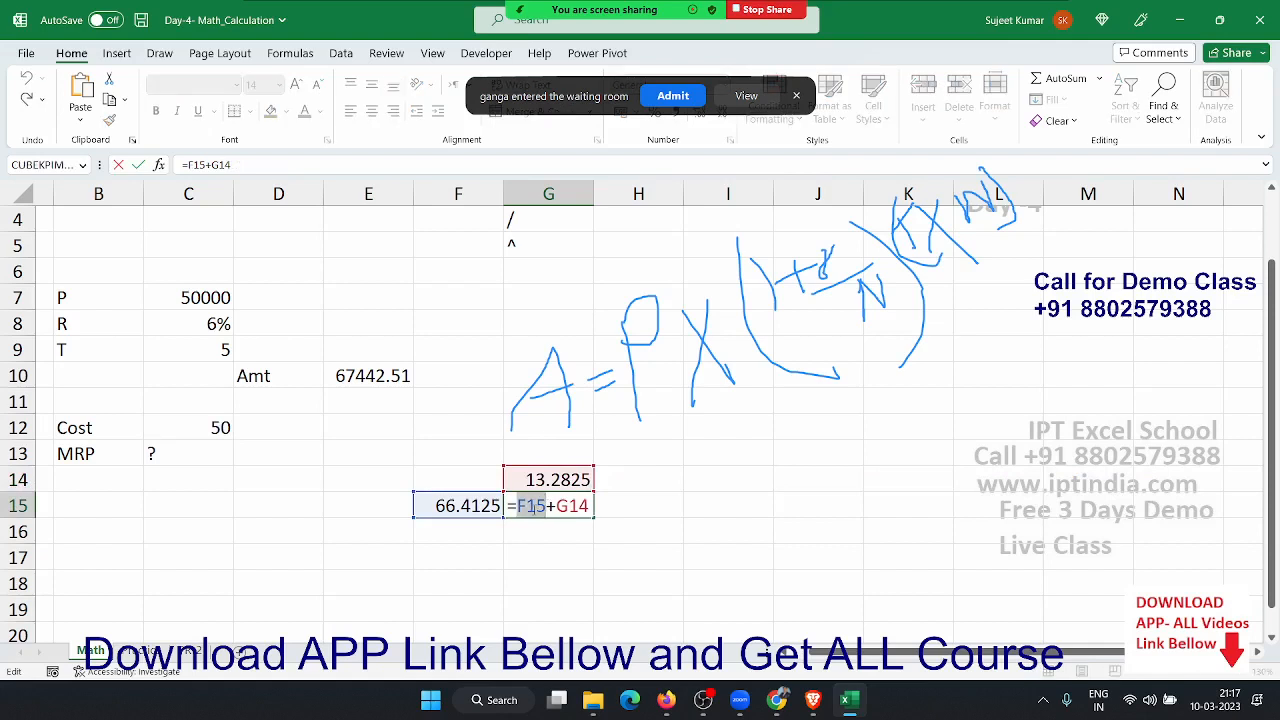
{"action": "type", "text": "("}
{"action": "key", "text": "ctrl+v"}
{"action": "type", "text": ")"}
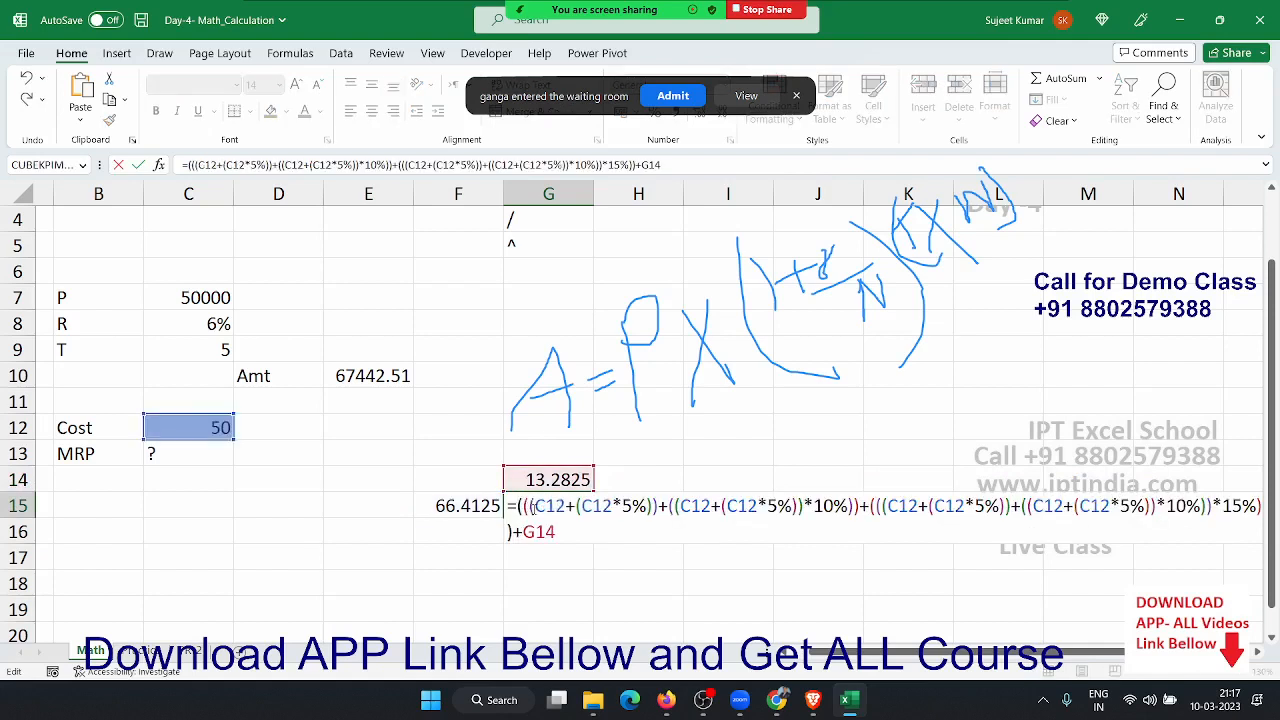
{"action": "key", "text": "Return"}
{"action": "key", "text": "Up"}
{"action": "key", "text": "Left"}
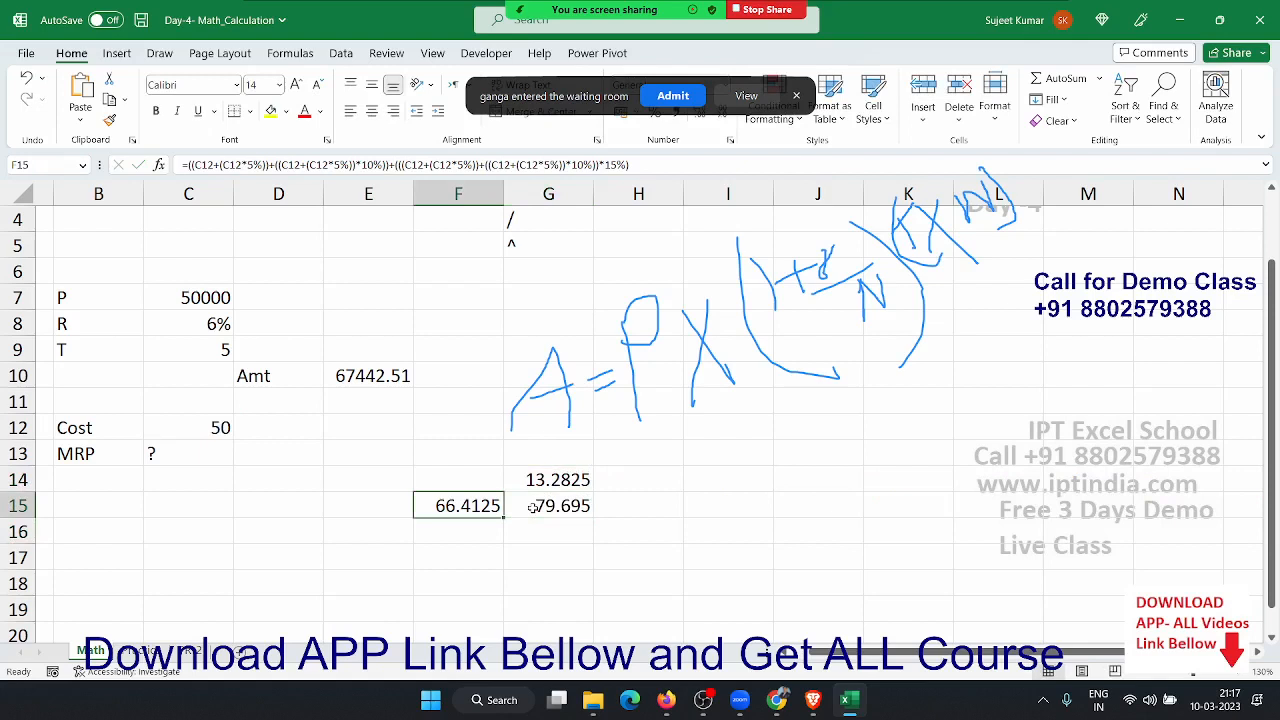
{"action": "key", "text": "Delete"}
- Copy G14's formula and paste it over the G14 reference in G15
{"action": "key", "text": "Up"}
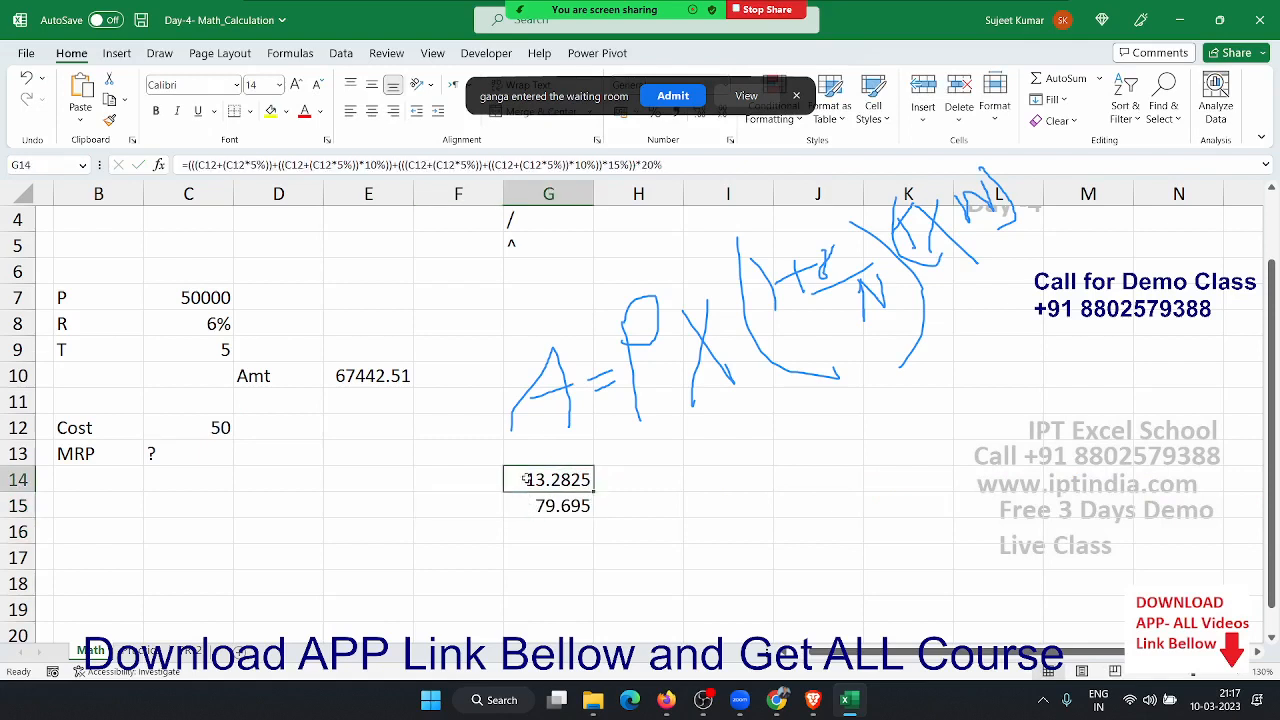
{"action": "double_click", "coordinate": [525, 479]}
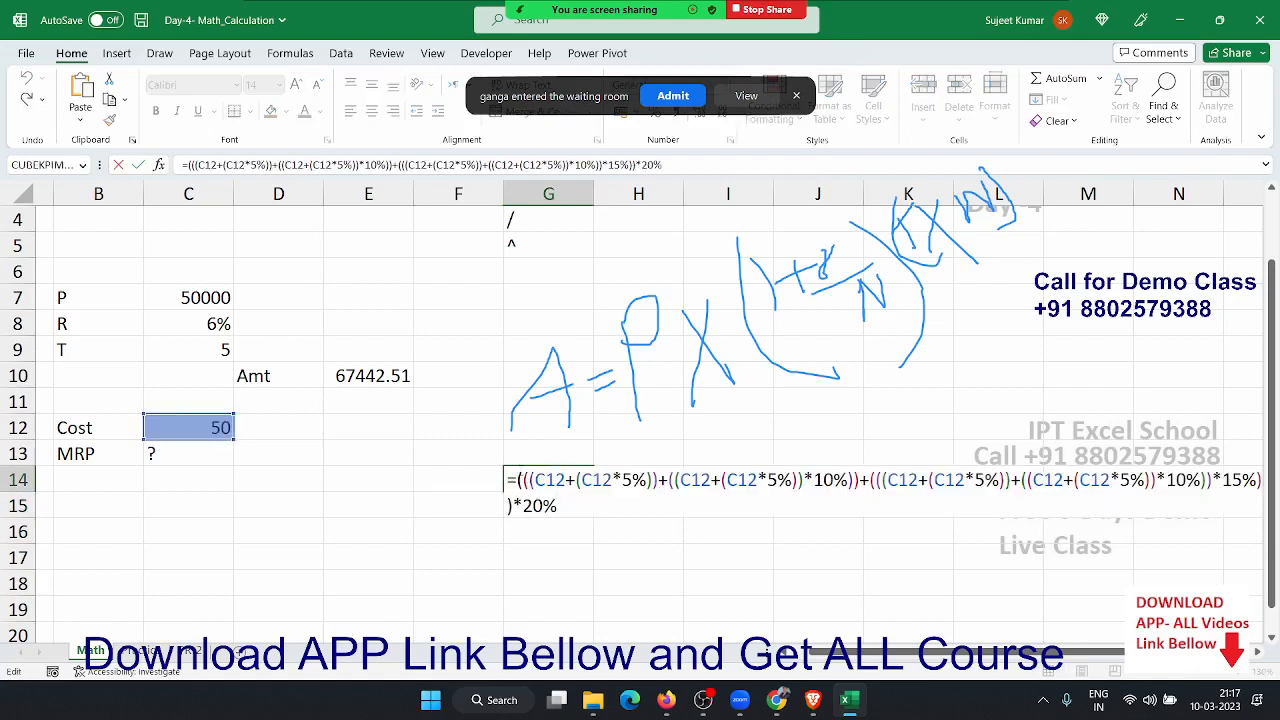
{"action": "left_click_drag", "start_coordinate": [517, 480], "coordinate": [558, 505]}
{"action": "key", "text": "ctrl+c"}
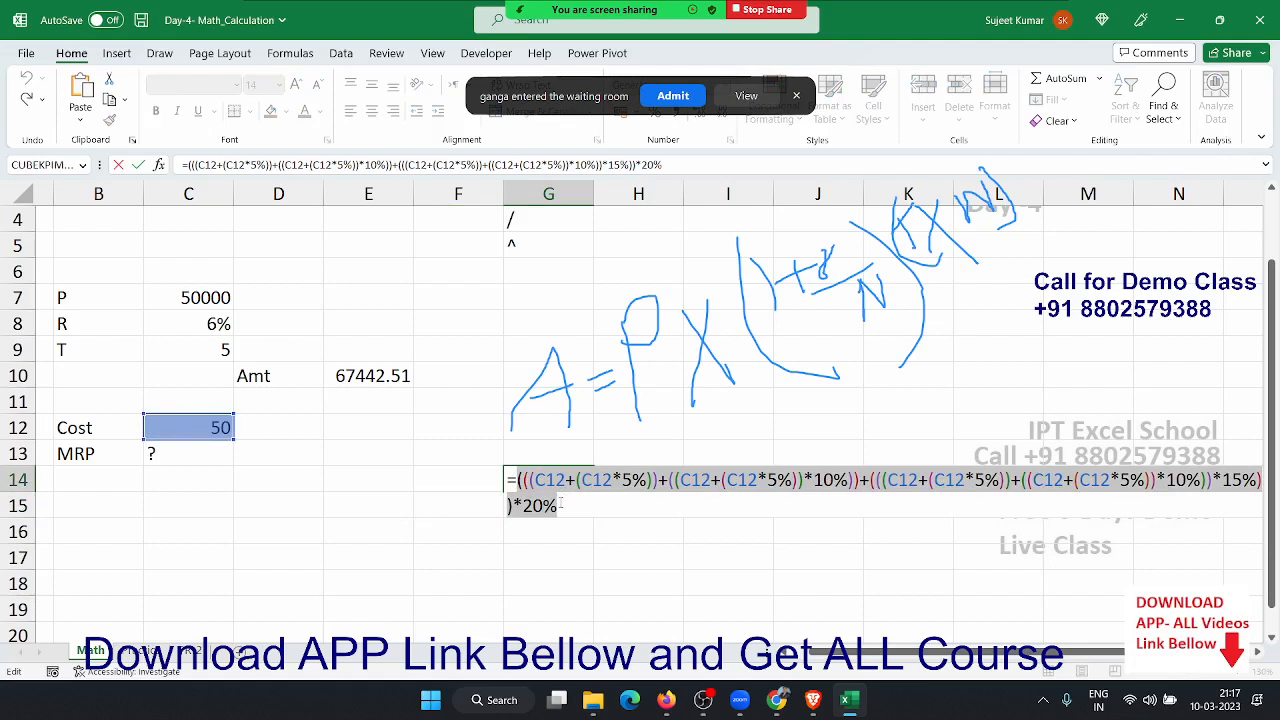
{"action": "key", "text": "Return"}
{"action": "double_click", "coordinate": [560, 505]}
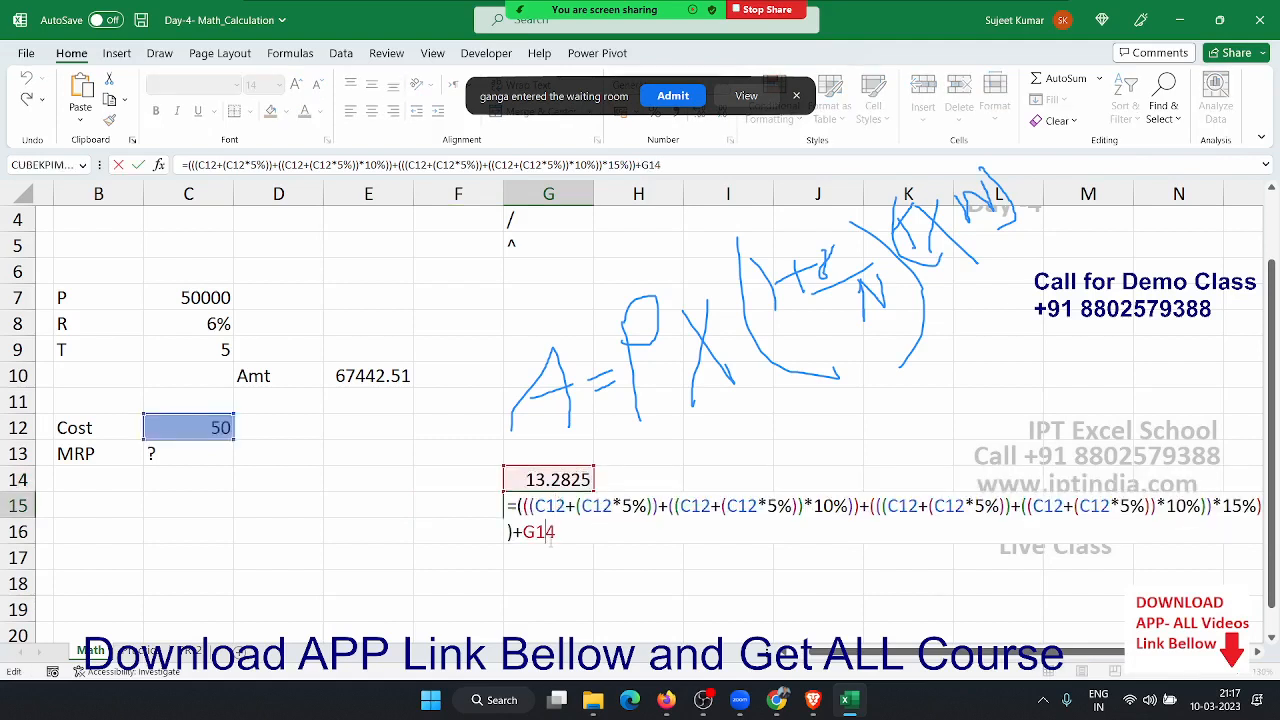
{"action": "double_click", "coordinate": [549, 537]}
{"action": "type", "text": "("}
{"action": "key", "text": "ctrl+v"}
- Finish G15's combined formula with *20%) and clear the G14 helper
{"action": "type", "text": "*20%"}
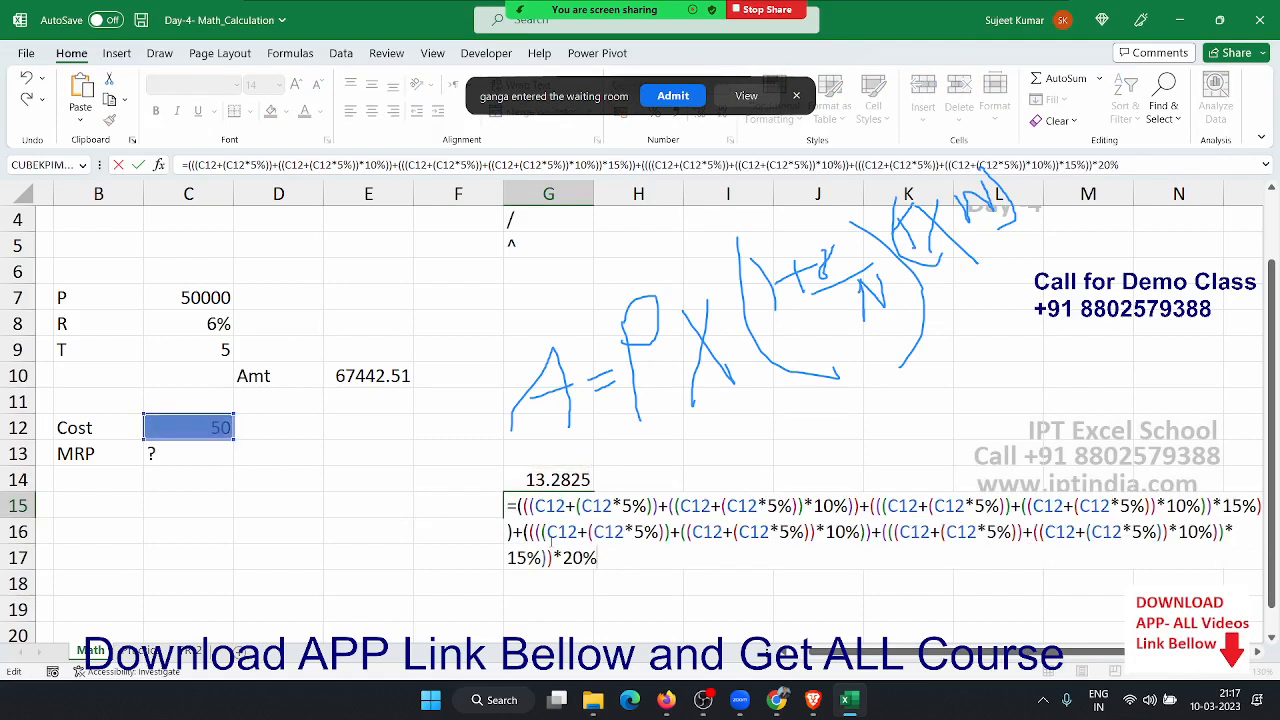
{"action": "type", "text": ")"}
{"action": "key", "text": "Return"}
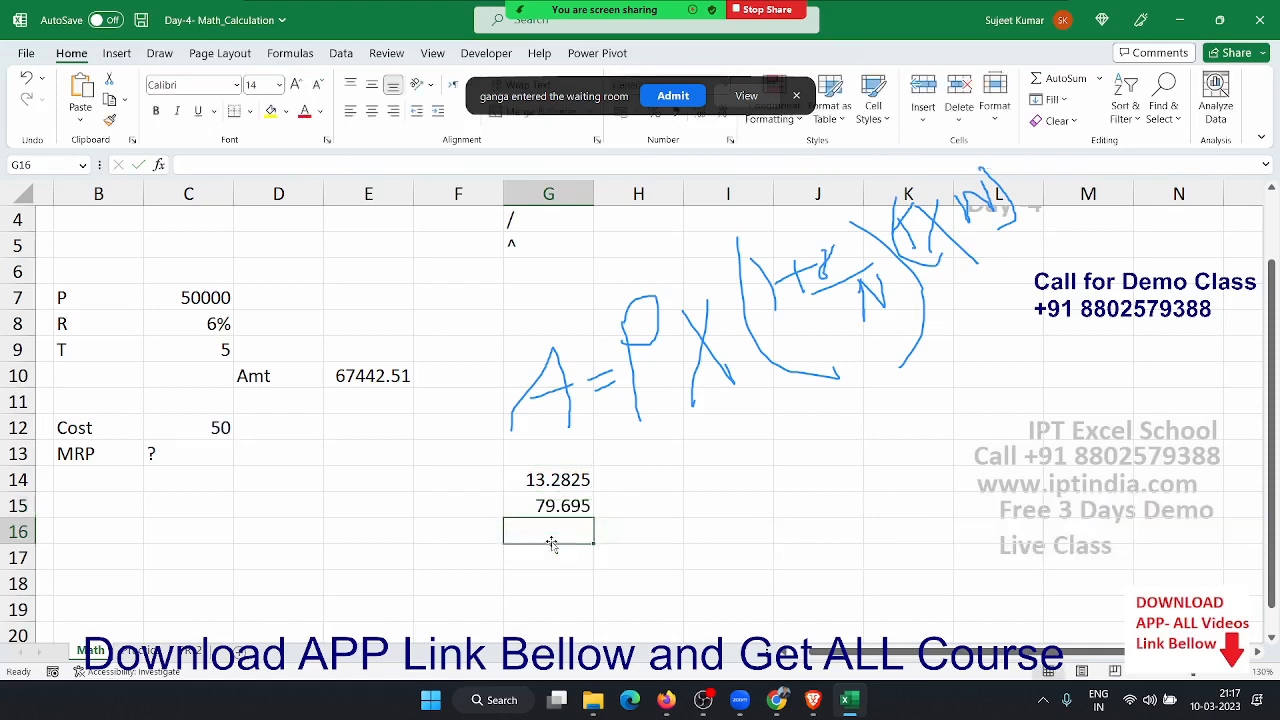
{"action": "key", "text": "Up"}
{"action": "key", "text": "Delete"}
{"action": "key", "text": "Down"}
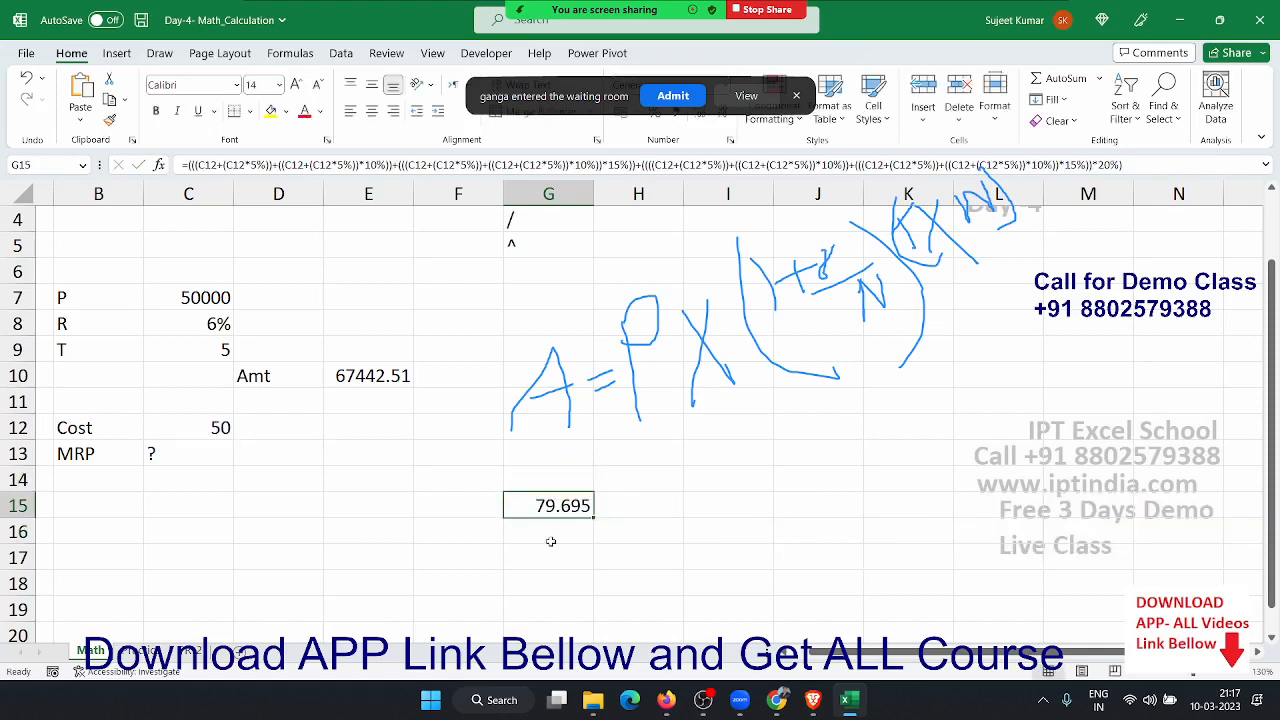
- Place G15's combined formula in C13 as the MRP, showing 79.695
{"action": "double_click", "coordinate": [550, 507]}
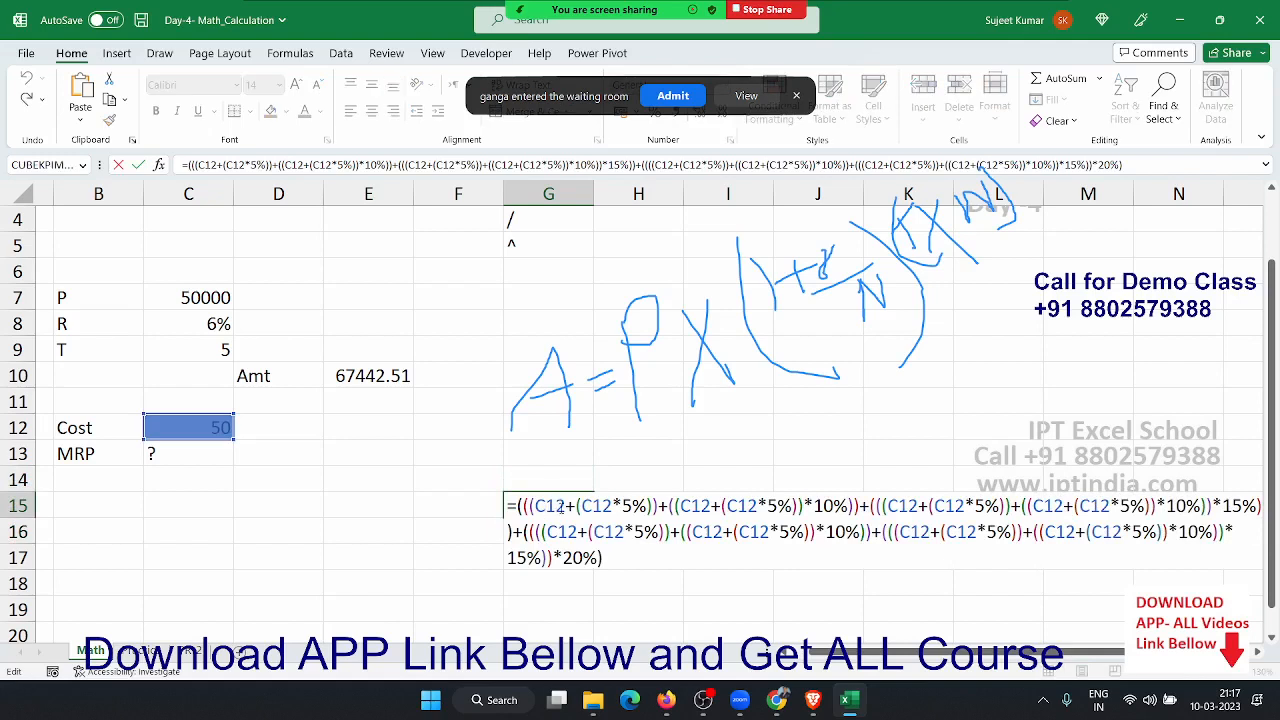
{"action": "key", "text": "Escape"}
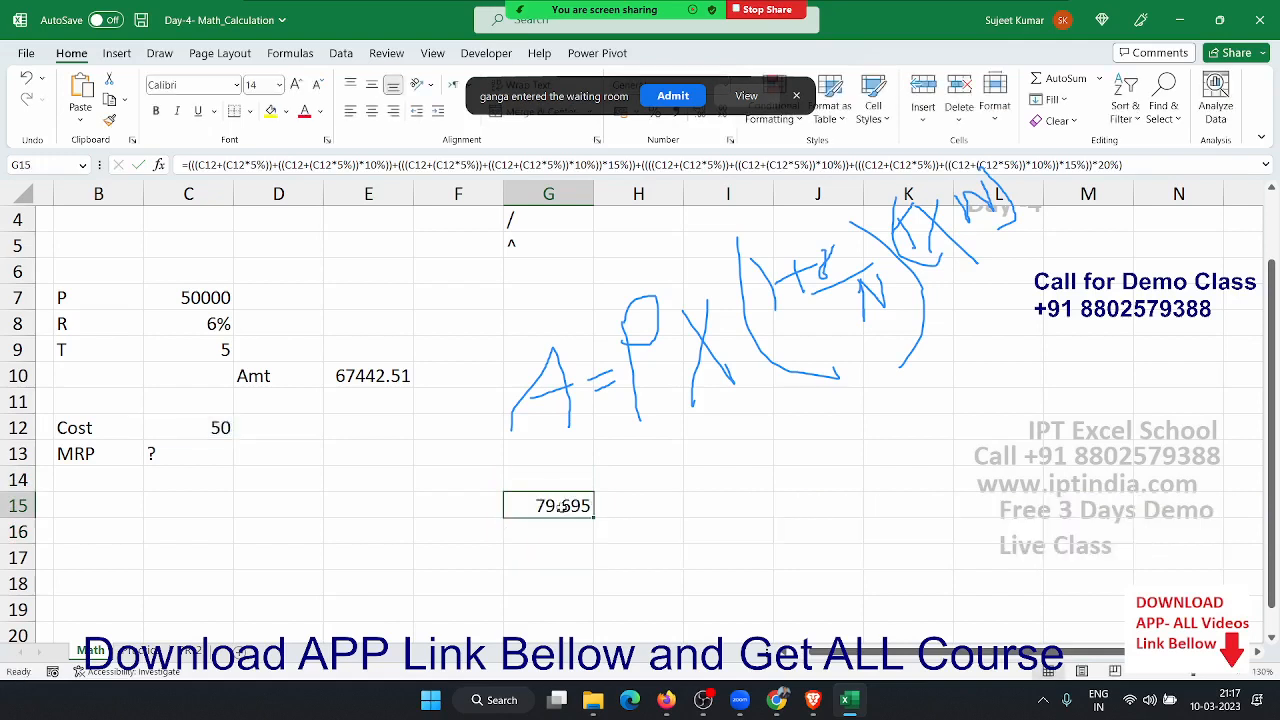
{"action": "key", "text": "ctrl+c"}
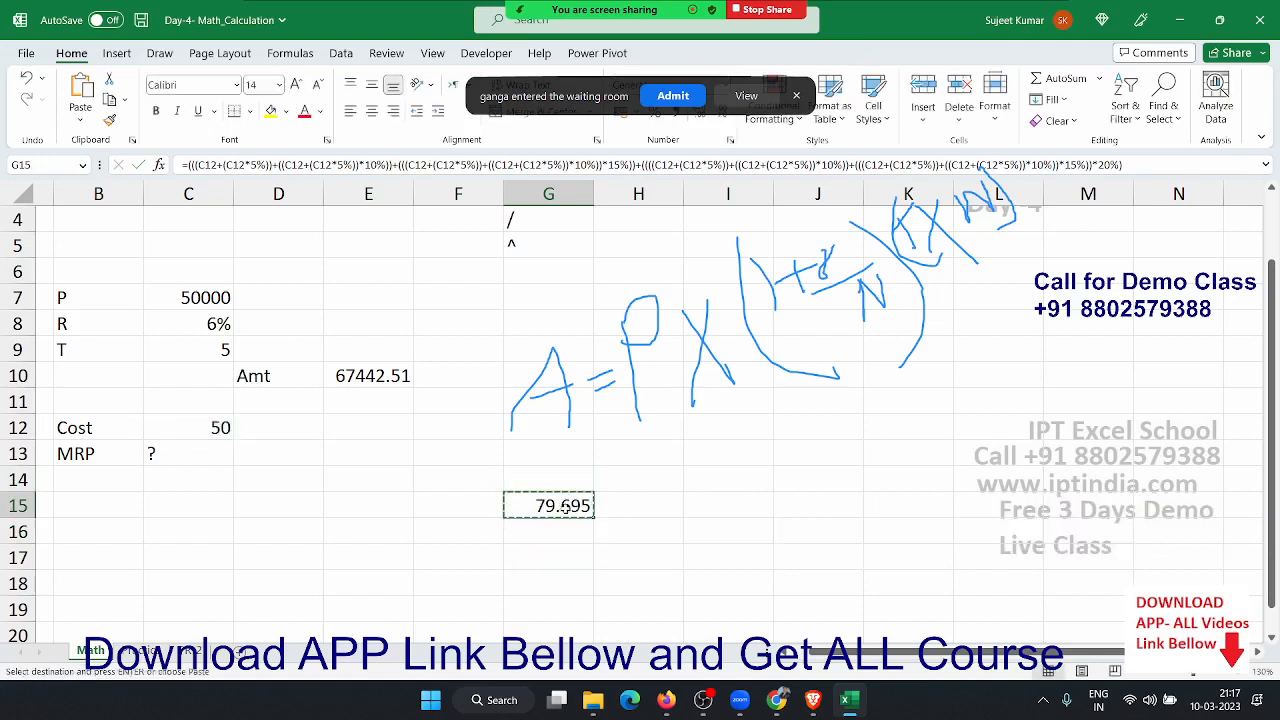
{"action": "left_click", "coordinate": [206, 454]}
{"action": "key", "text": "Return"}
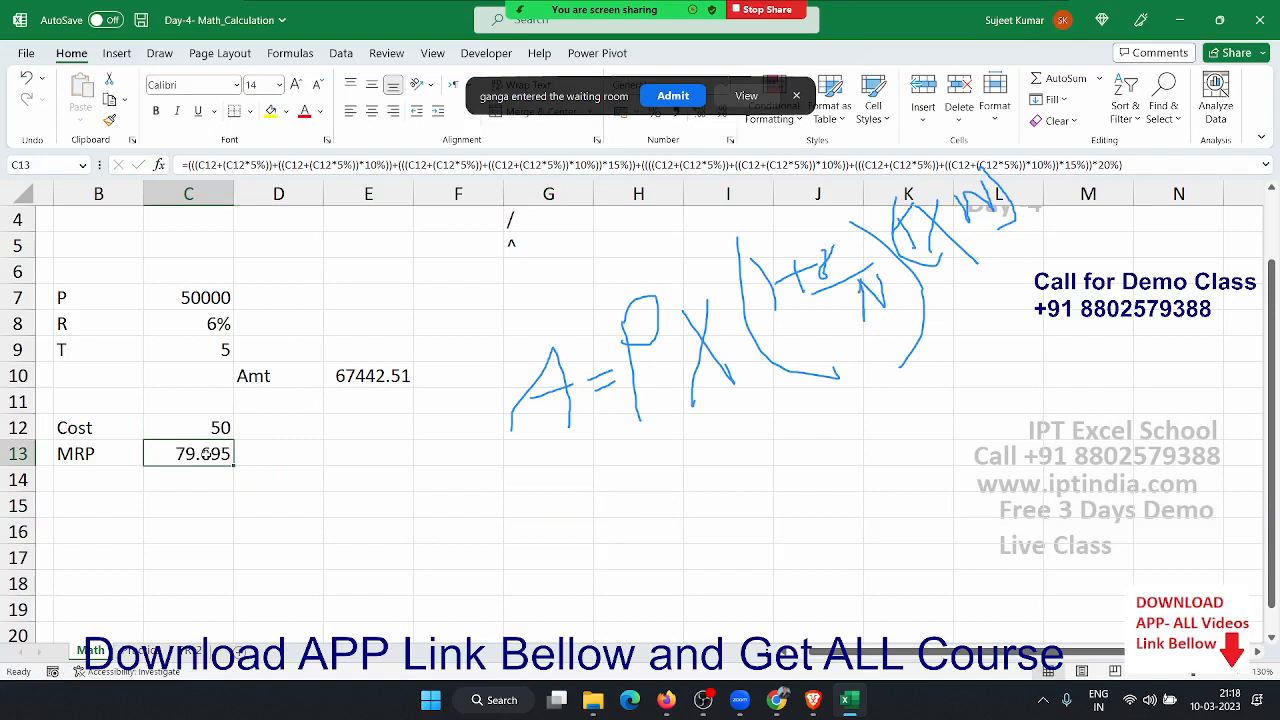
- Erase the on-screen annotation drawings and dismiss the waiting room notification
{"action": "mouse_move", "coordinate": [672, 10]}
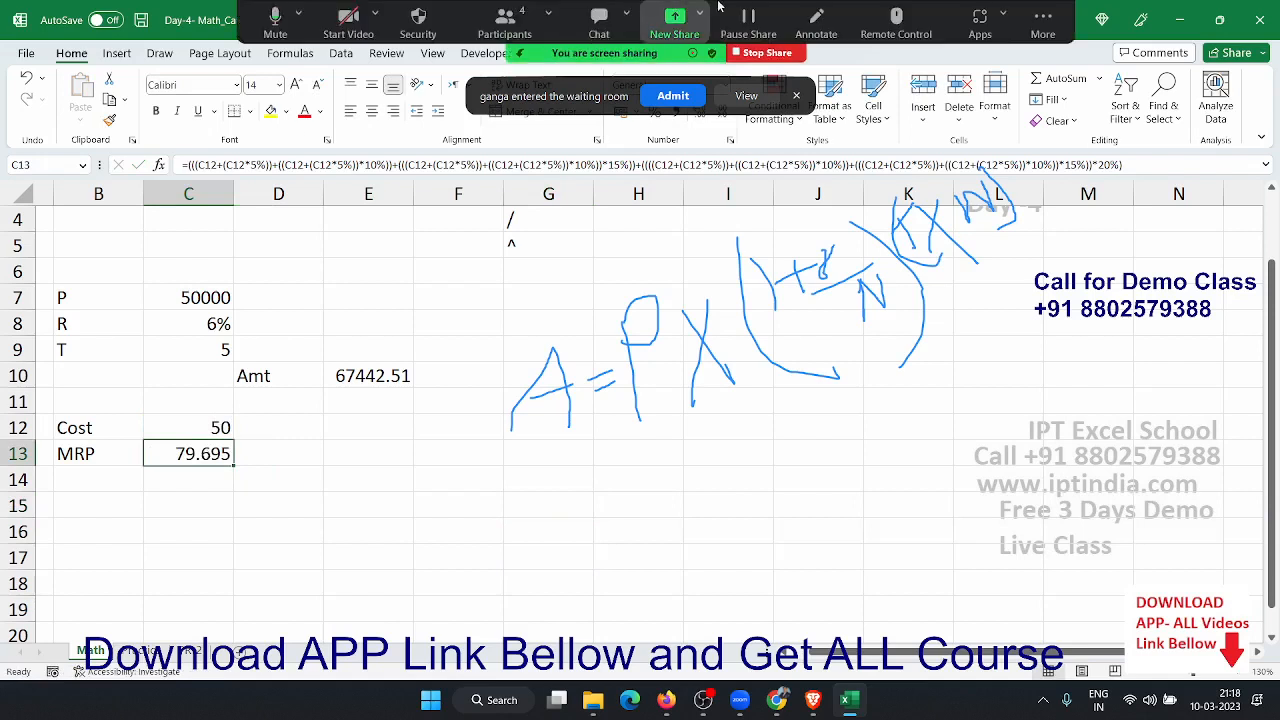
{"action": "left_click", "coordinate": [830, 37]}
{"action": "left_click", "coordinate": [835, 95]}
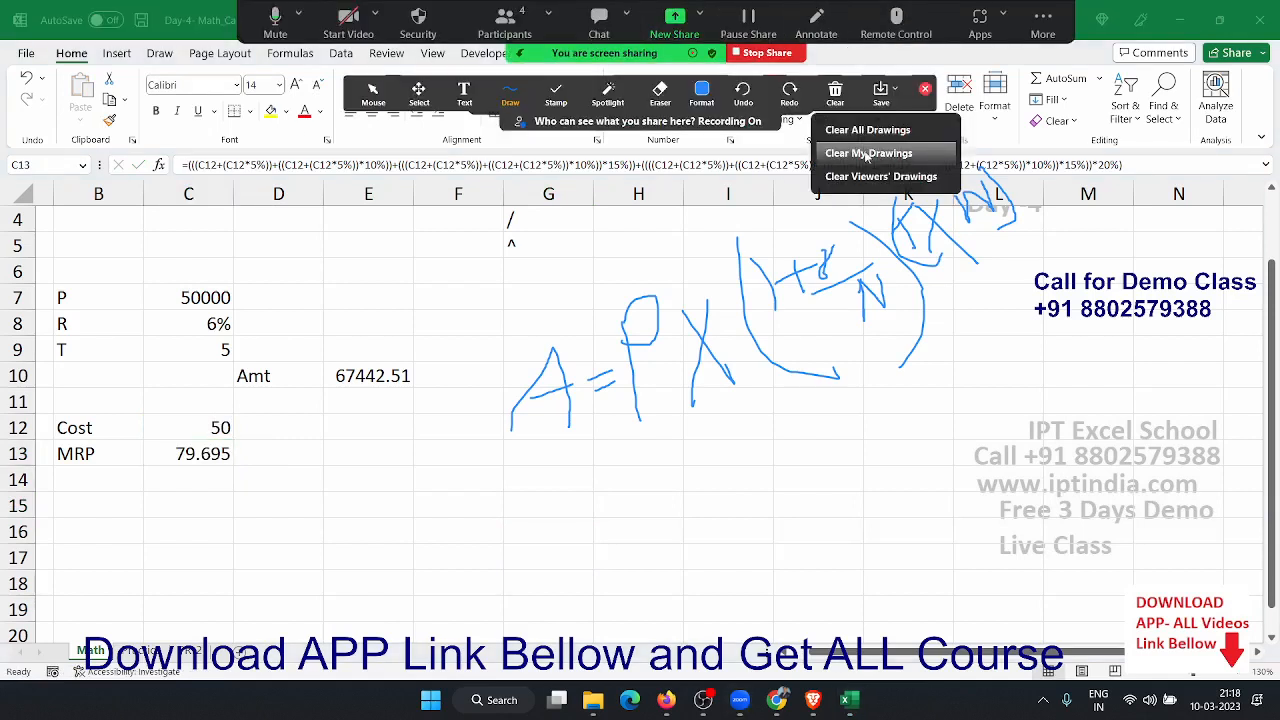
{"action": "left_click", "coordinate": [870, 151]}
{"action": "left_click", "coordinate": [925, 90]}
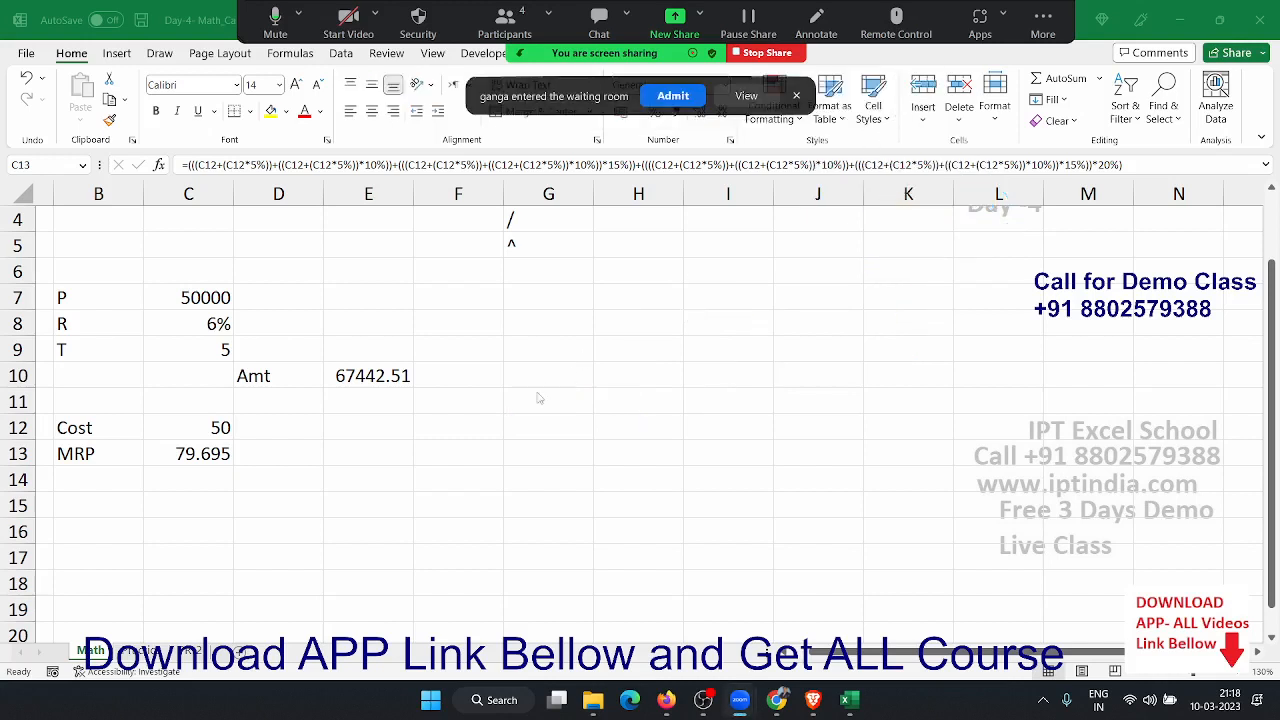
{"action": "left_click", "coordinate": [797, 95]}
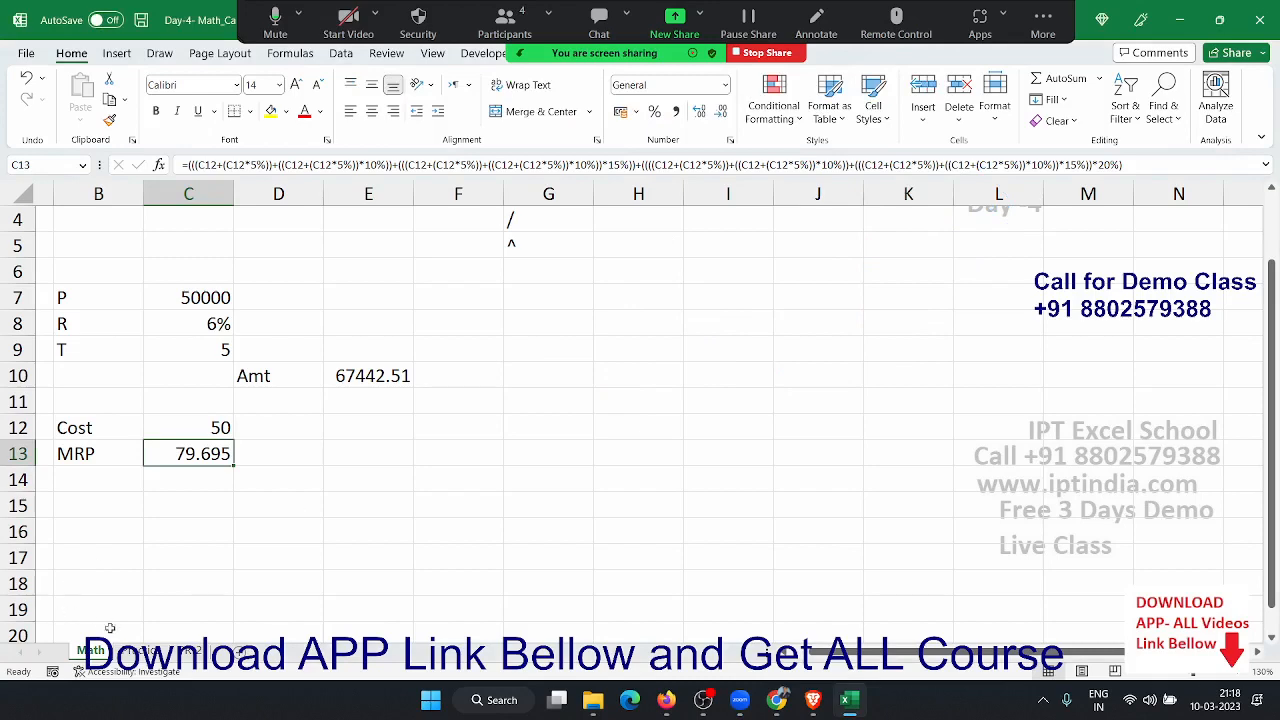
- Switch to the Practice sheet holding the simple-interest inputs
{"action": "left_click", "coordinate": [140, 651]}
{"action": "left_click", "coordinate": [198, 476]}
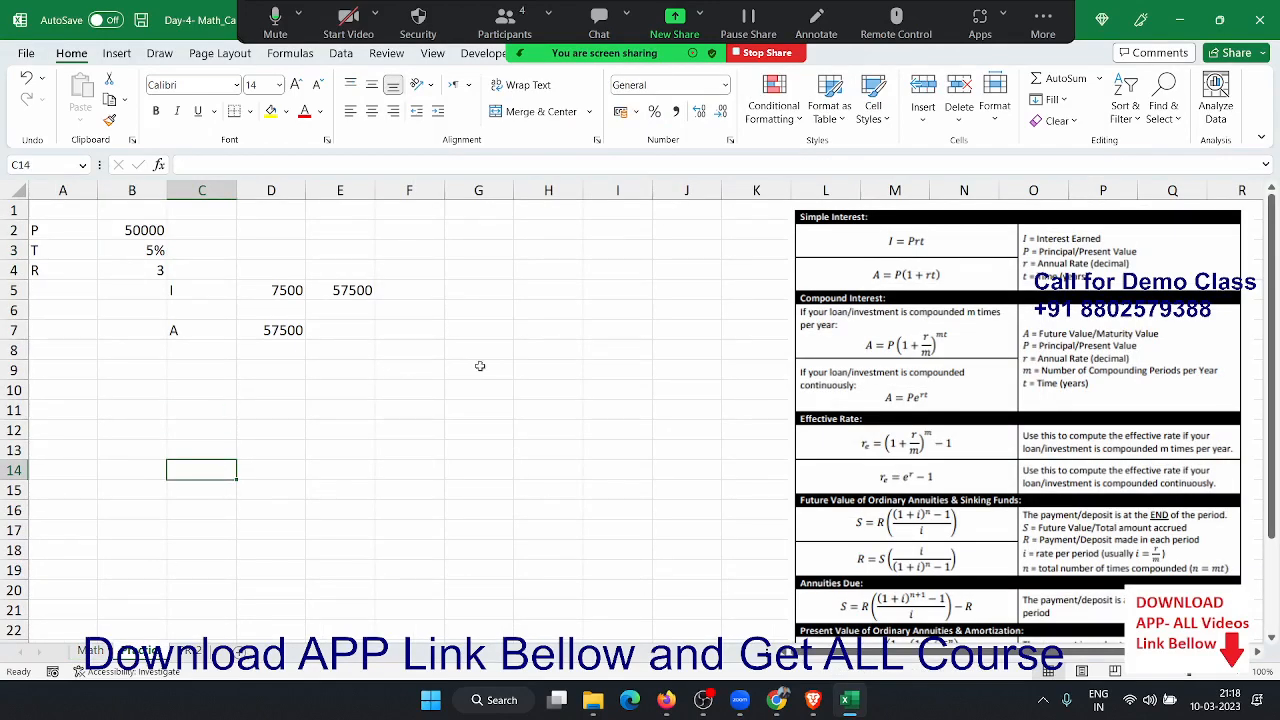
{"action": "left_click", "coordinate": [889, 267]}
{"action": "scroll", "coordinate": [942, 378], "scroll_direction": "down", "scroll_amount": 6}
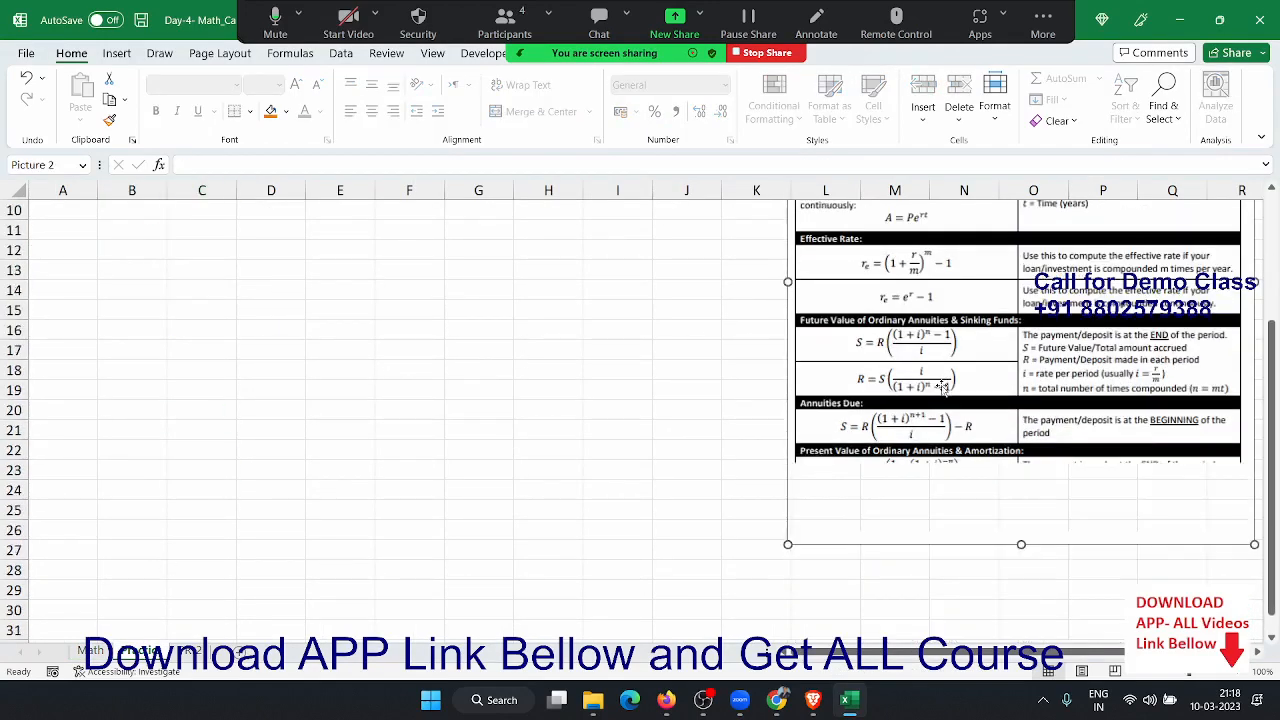
{"action": "scroll", "coordinate": [942, 386], "scroll_direction": "up", "scroll_amount": 6}
{"action": "left_click", "coordinate": [402, 366]}
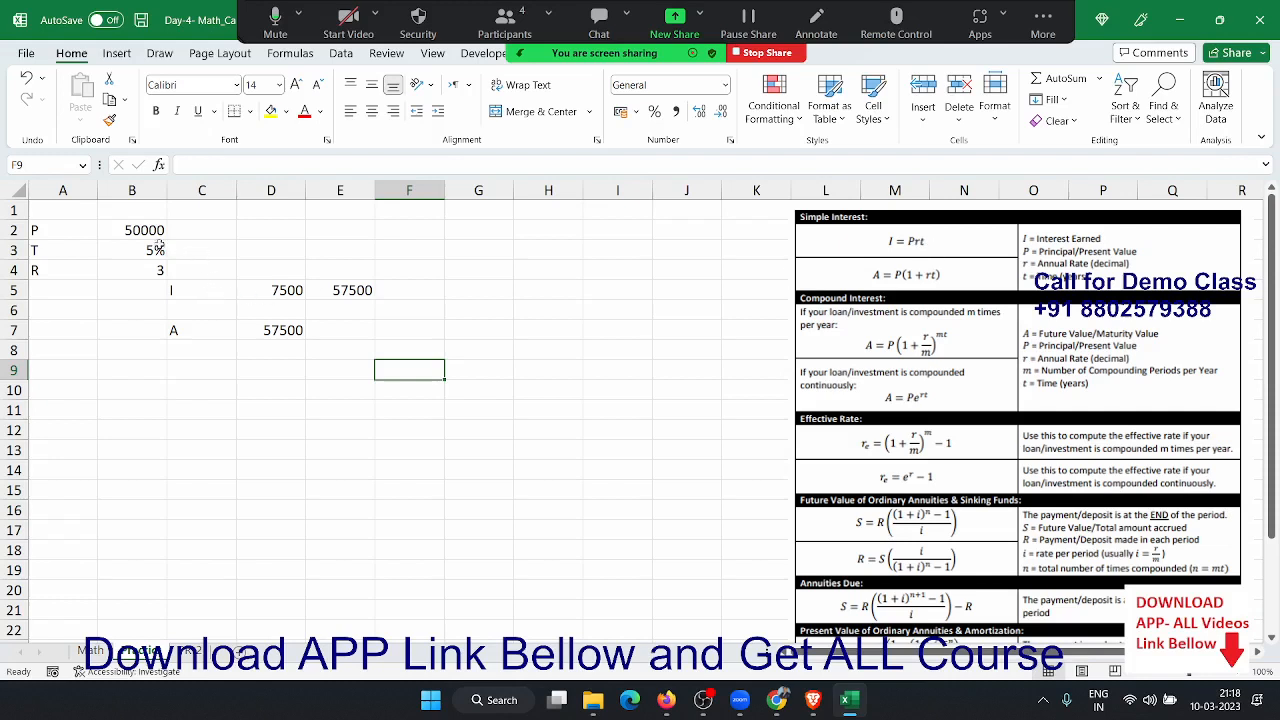
- Relabel A3 as R and A4 as T beside the values 5% and 3
{"action": "left_click", "coordinate": [131, 228]}
{"action": "key", "text": "Down"}
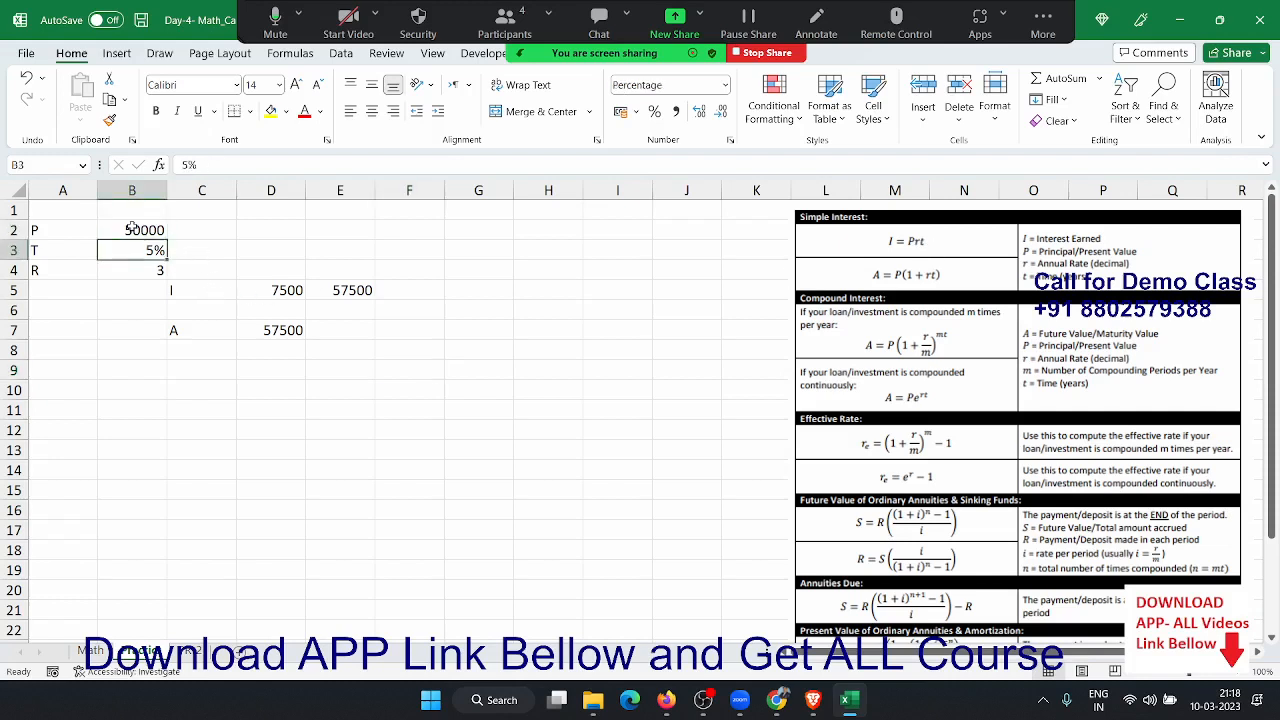
{"action": "key", "text": "Down"}
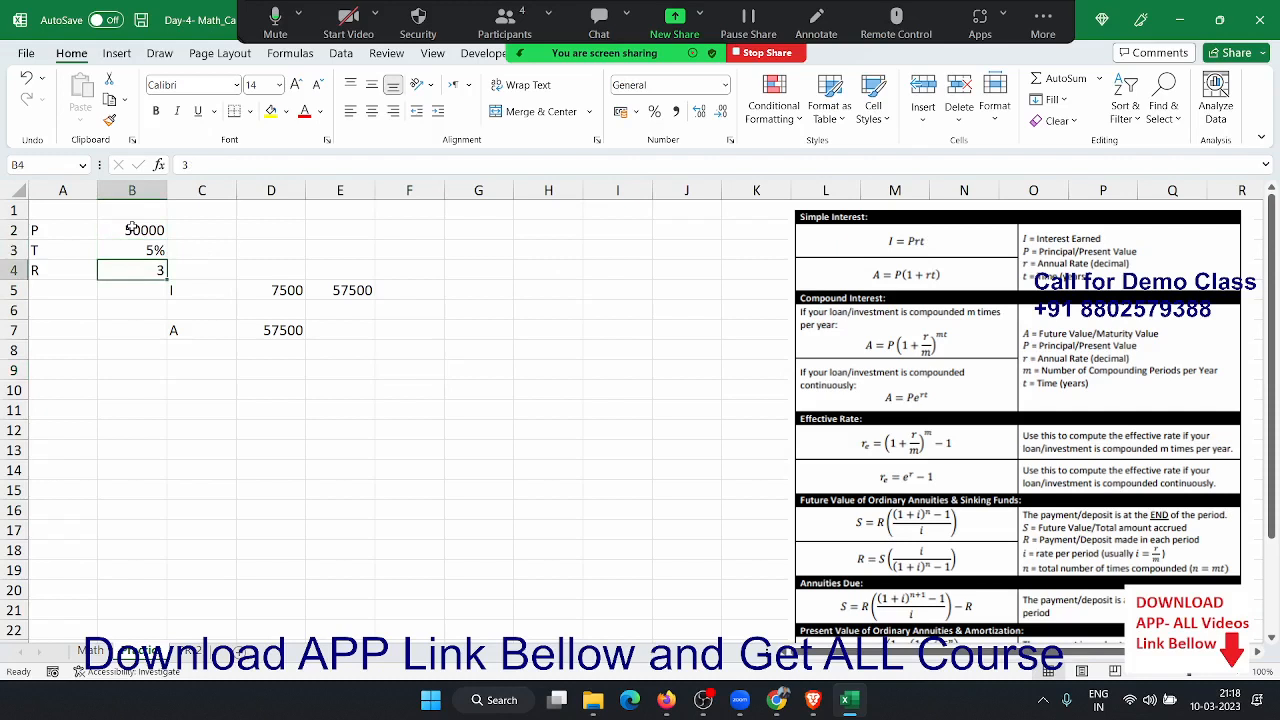
{"action": "key", "text": "Up"}
{"action": "key", "text": "Down"}
{"action": "key", "text": "Left"}
{"action": "key", "text": "Up"}
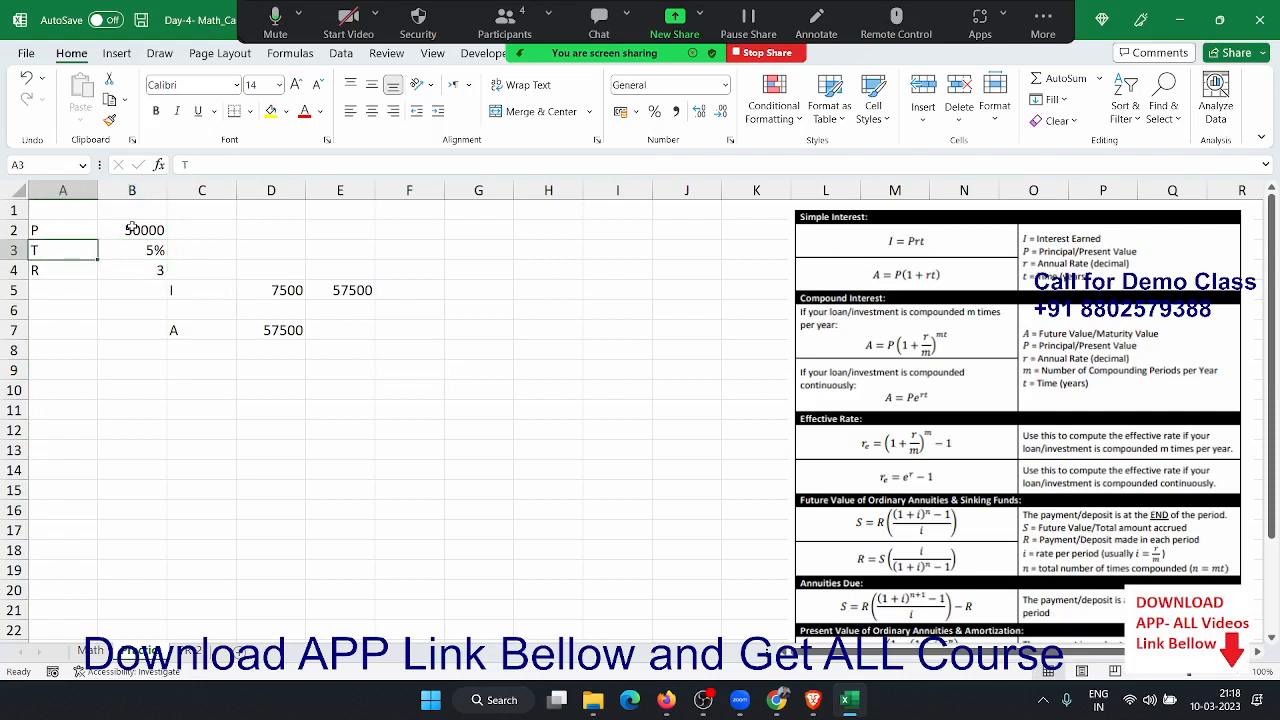
{"action": "type", "text": "R"}
{"action": "key", "text": "Return"}
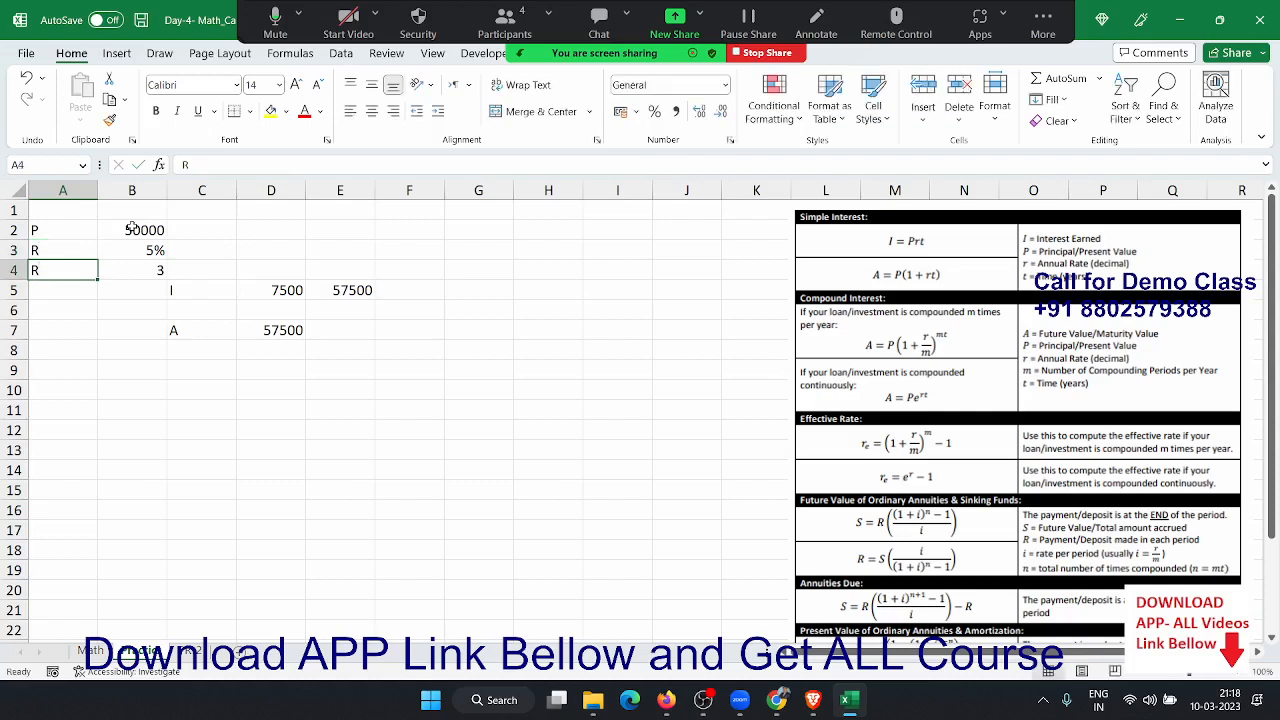
{"action": "type", "text": "T"}
{"action": "key", "text": "Return"}
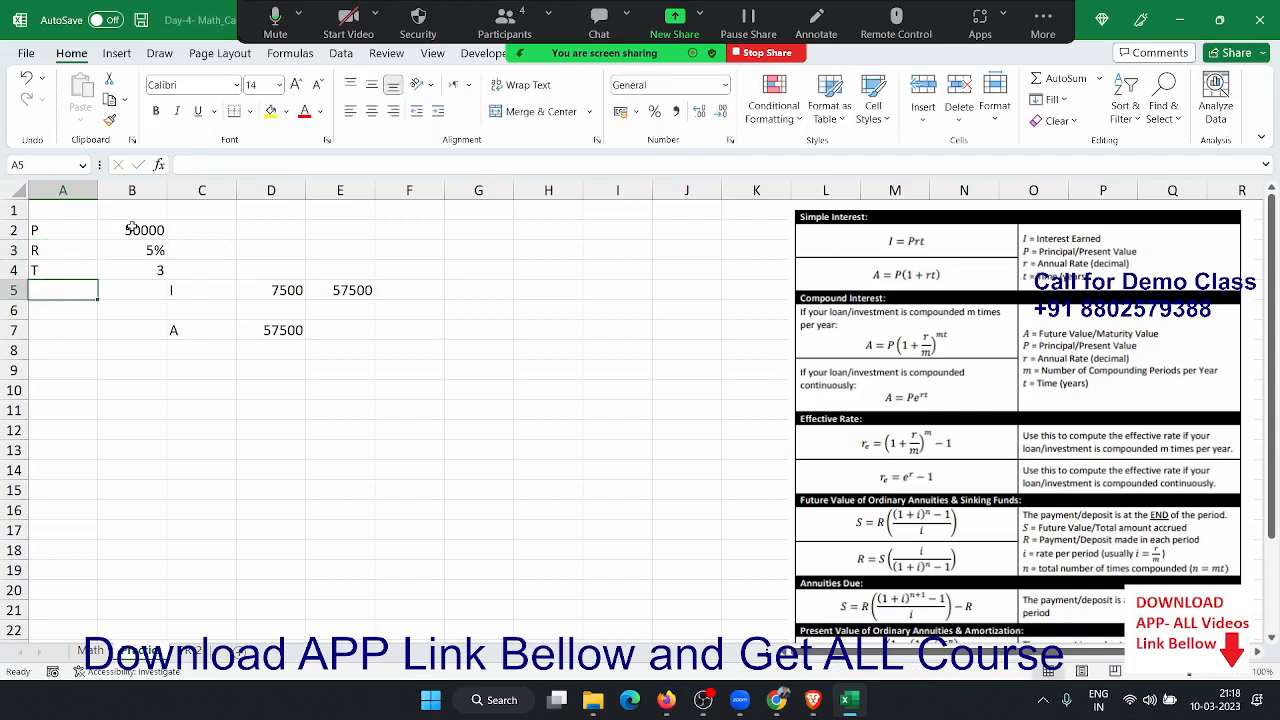
- Clear the old interest and amount results in D4:E7
{"action": "key", "text": "Up"}
{"action": "key", "text": "Up"}
{"action": "key", "text": "Right"}
{"action": "key", "text": "Down"}
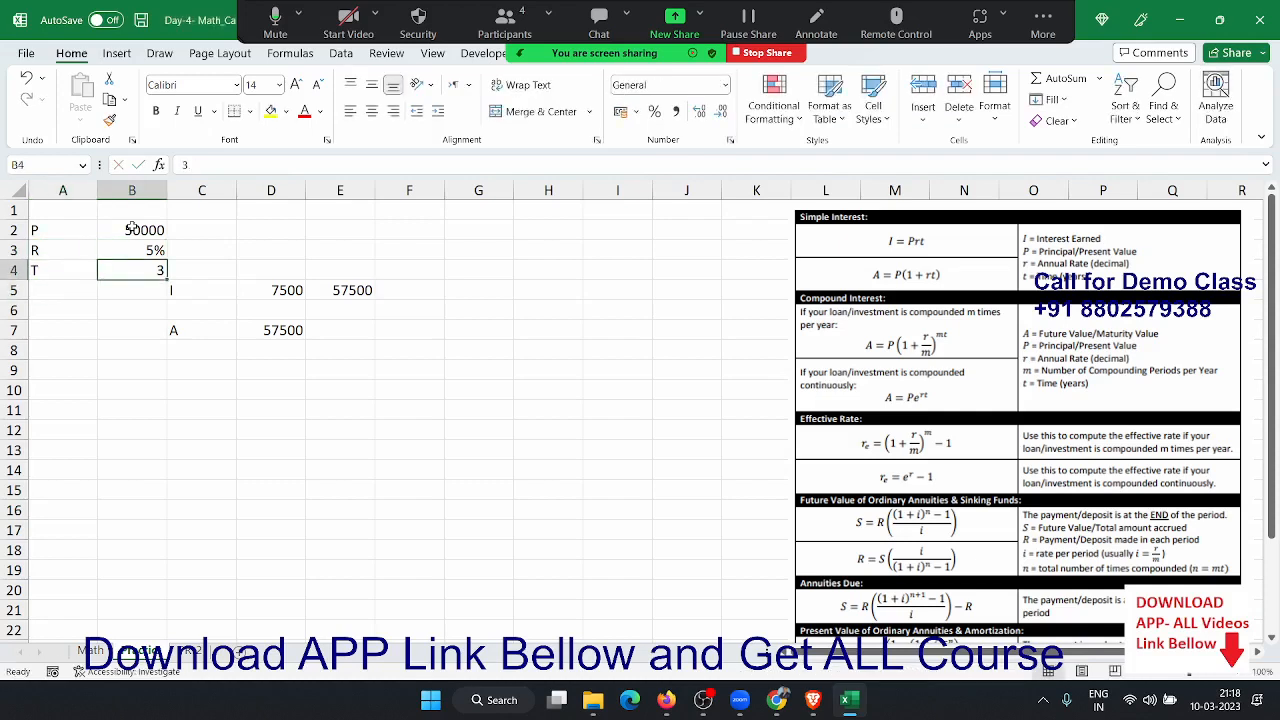
{"action": "key", "text": "Up"}
{"action": "key", "text": "Down"}
{"action": "key", "text": "Right"}
{"action": "key", "text": "Right"}
{"action": "key", "text": "shift+Down"}
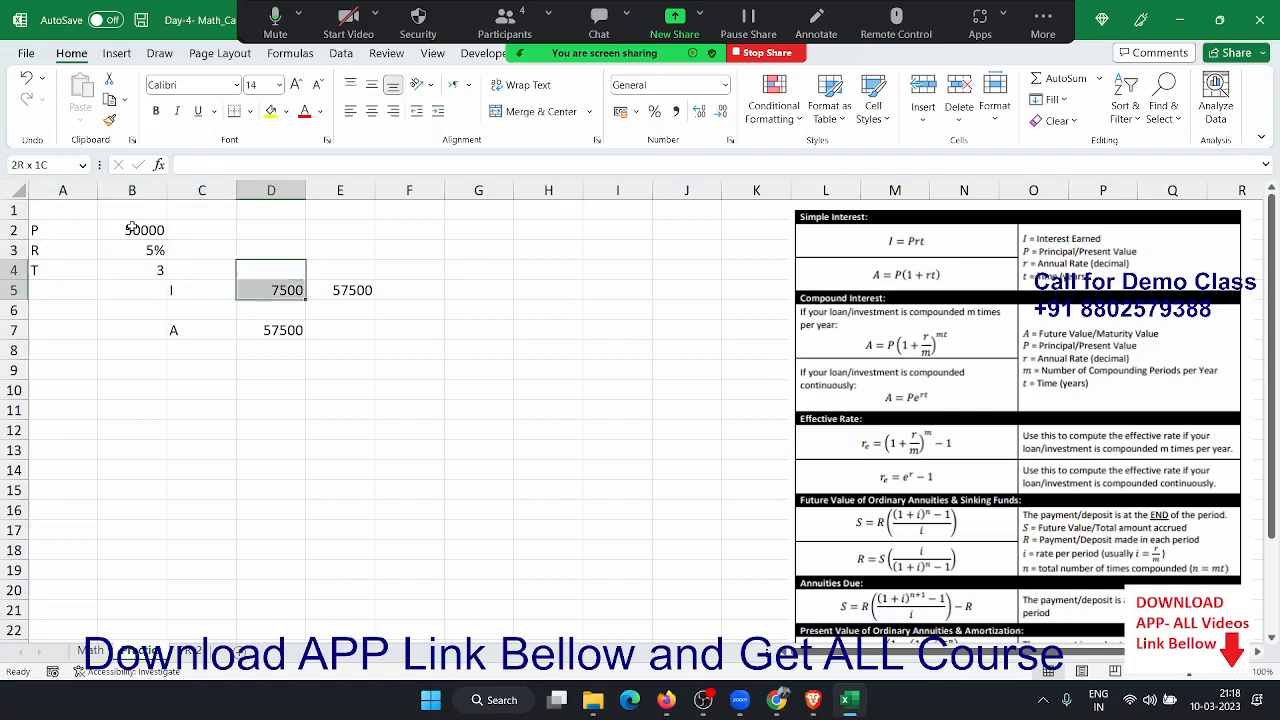
{"action": "key", "text": "shift+Down"}
{"action": "key", "text": "shift+Down"}
{"action": "key", "text": "shift+Right"}
{"action": "key", "text": "Delete"}
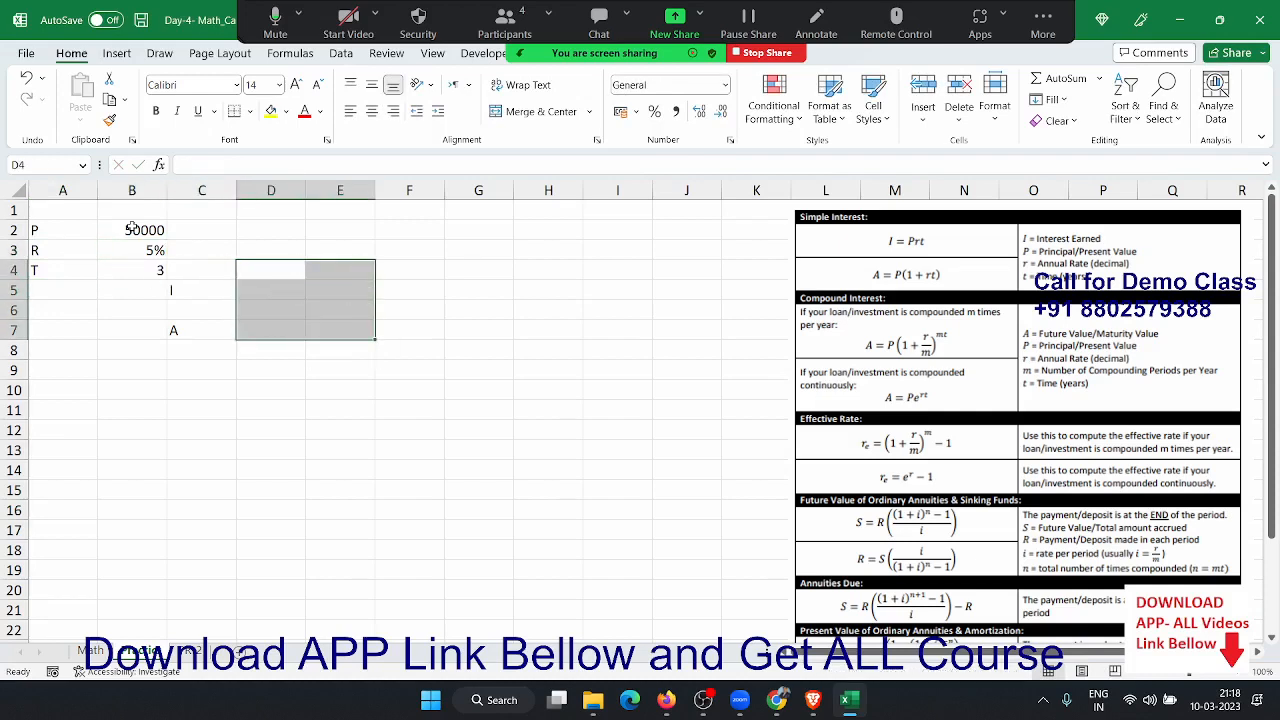
{"action": "key", "text": "Up"}
{"action": "key", "text": "Down"}
{"action": "key", "text": "Down"}
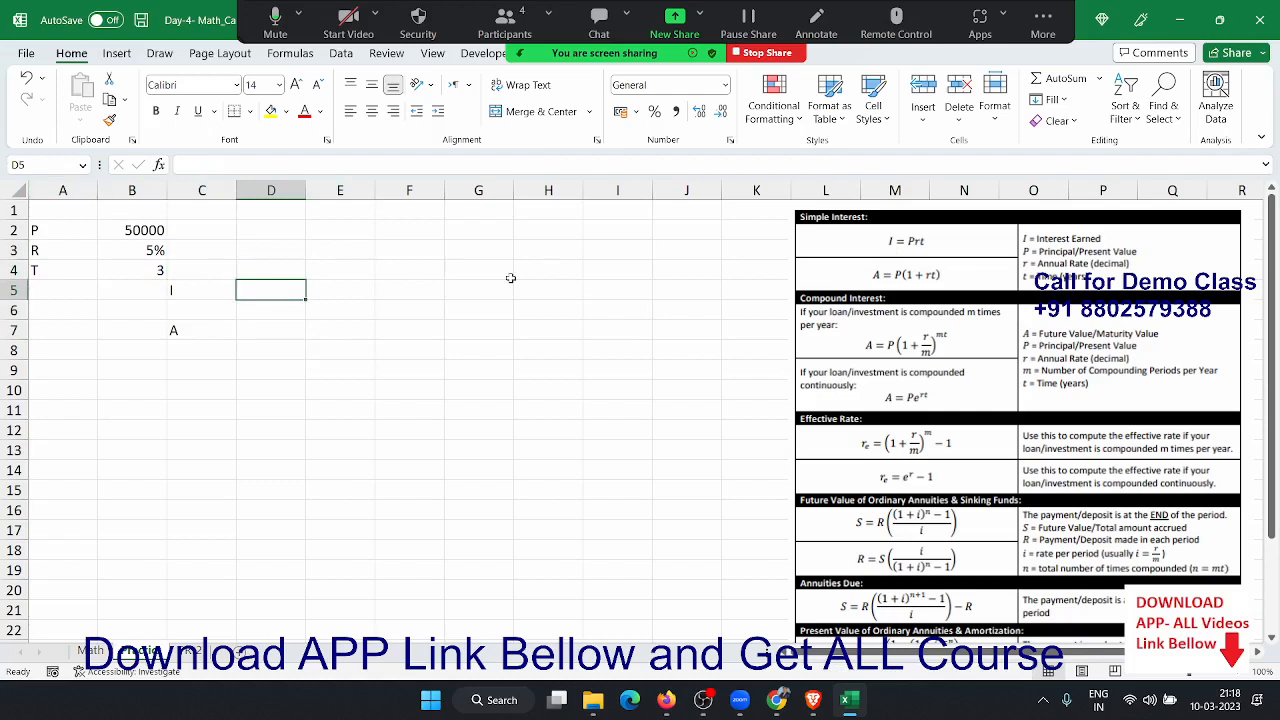
- Enter =B2*B3*B4 in D5 to get the simple interest of 7500
{"action": "type", "text": "="}
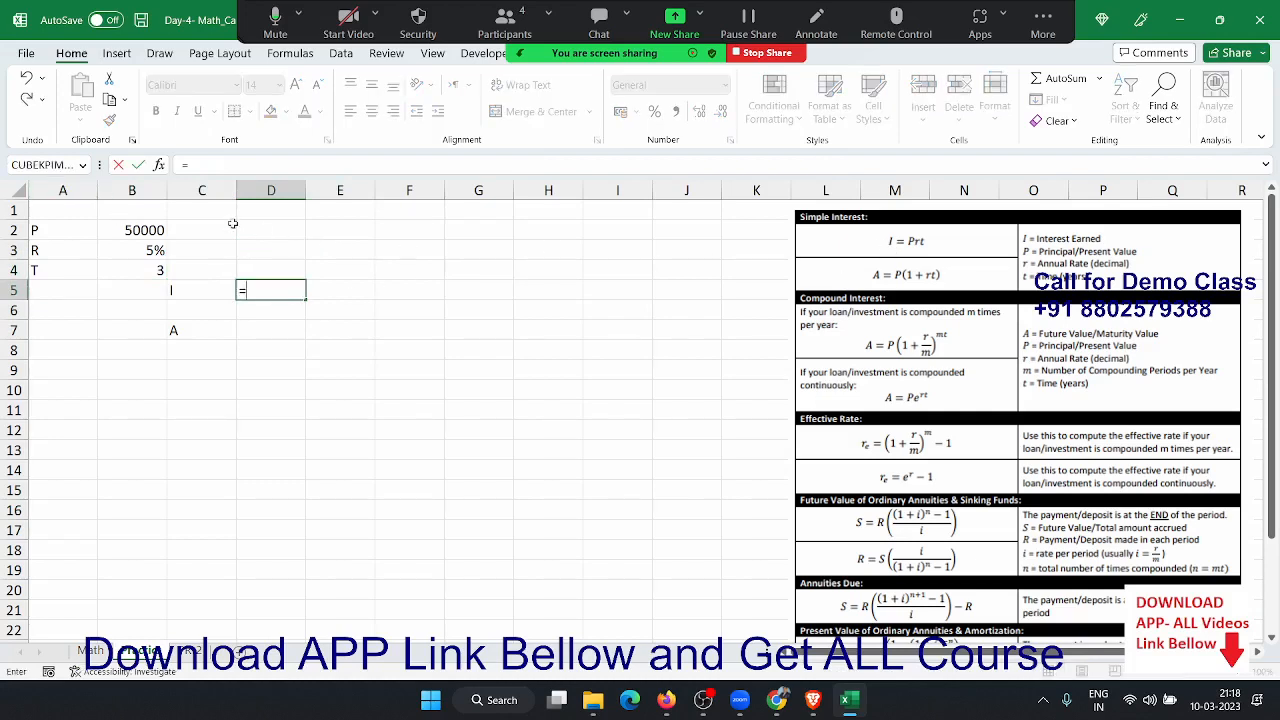
{"action": "left_click", "coordinate": [134, 229]}
{"action": "type", "text": "*"}
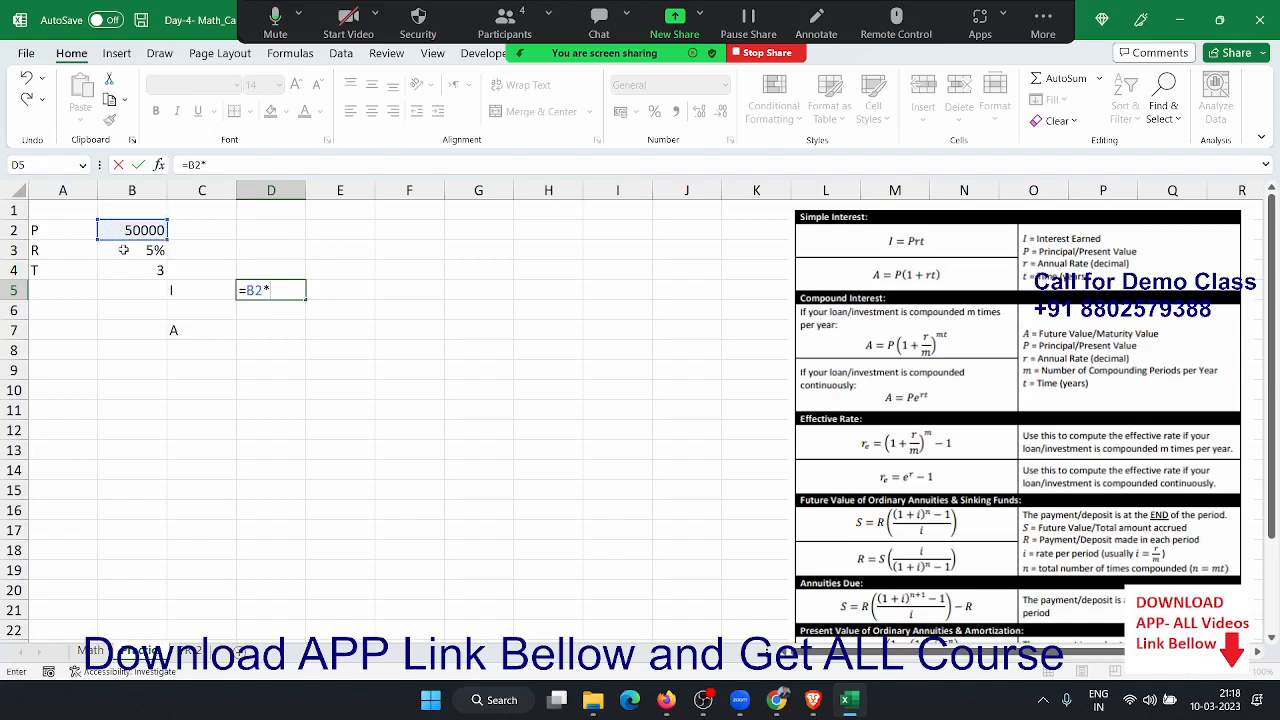
{"action": "left_click", "coordinate": [123, 249]}
{"action": "type", "text": "*"}
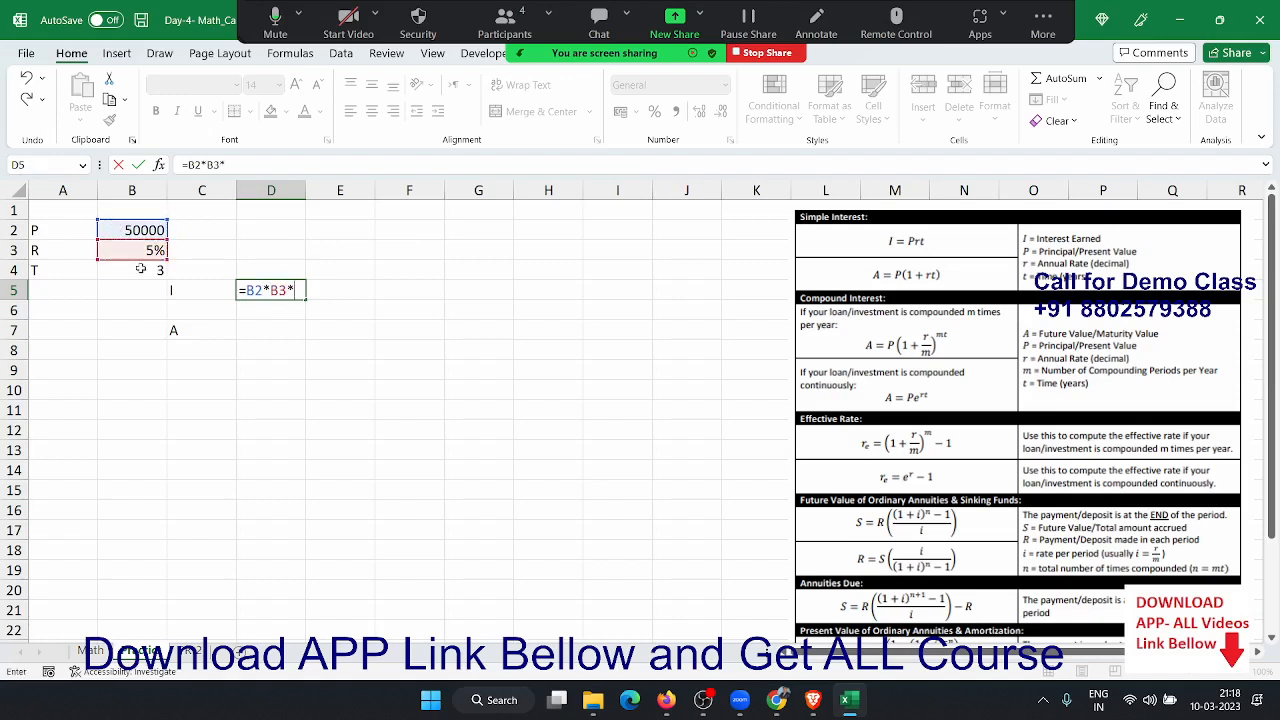
{"action": "left_click", "coordinate": [141, 268]}
{"action": "key", "text": "Return"}
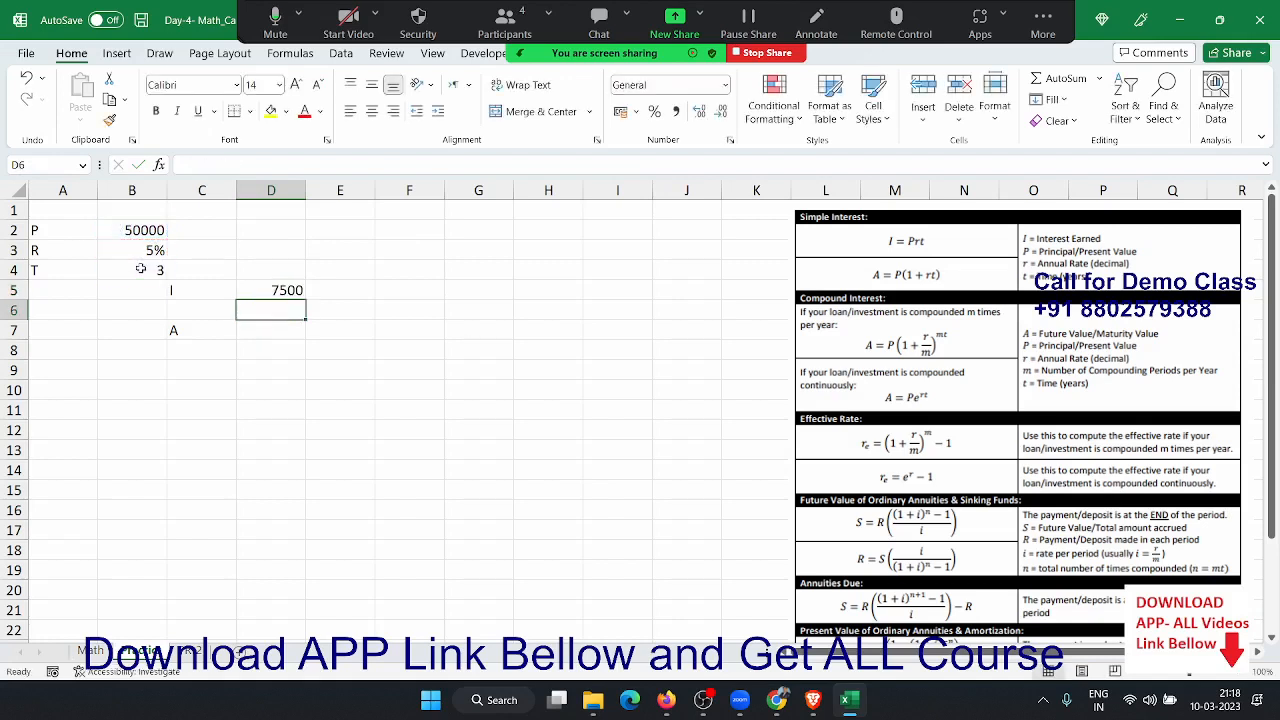
{"action": "key", "text": "Down"}
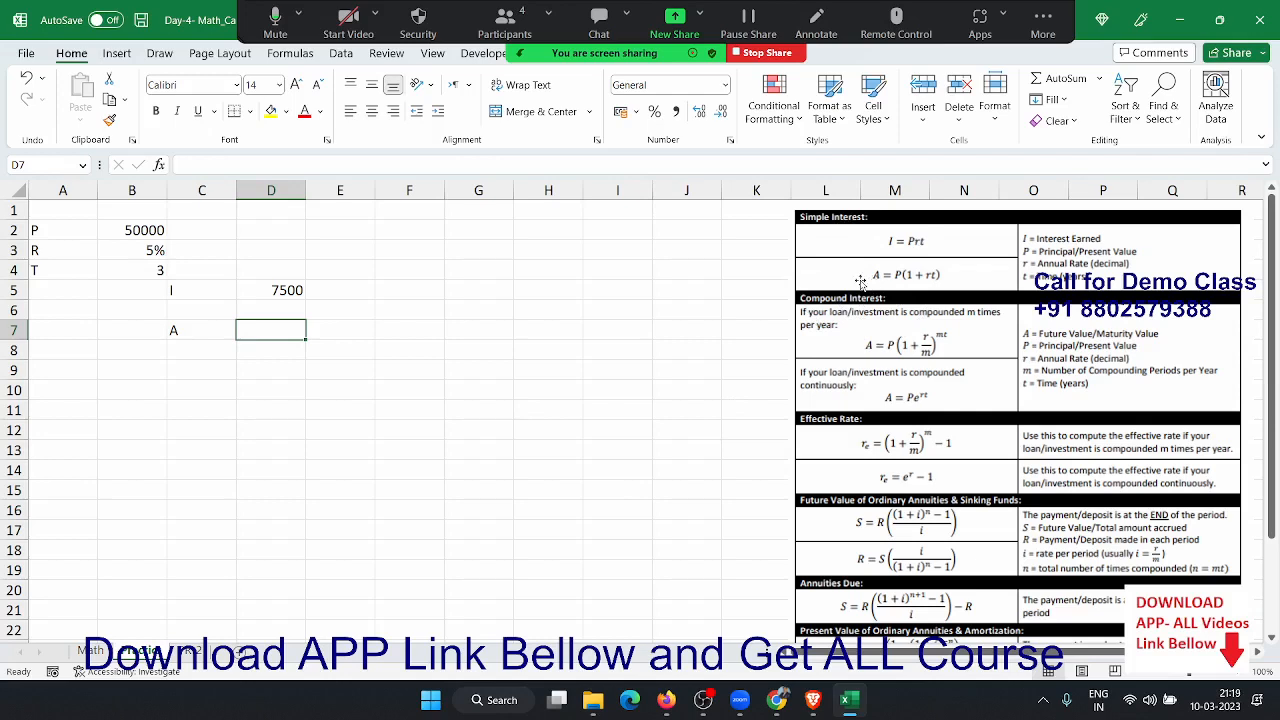
- Enter the amount formula =B2*(1+(B3*B4)) in D7, giving 57500
{"action": "type", "text": "="}
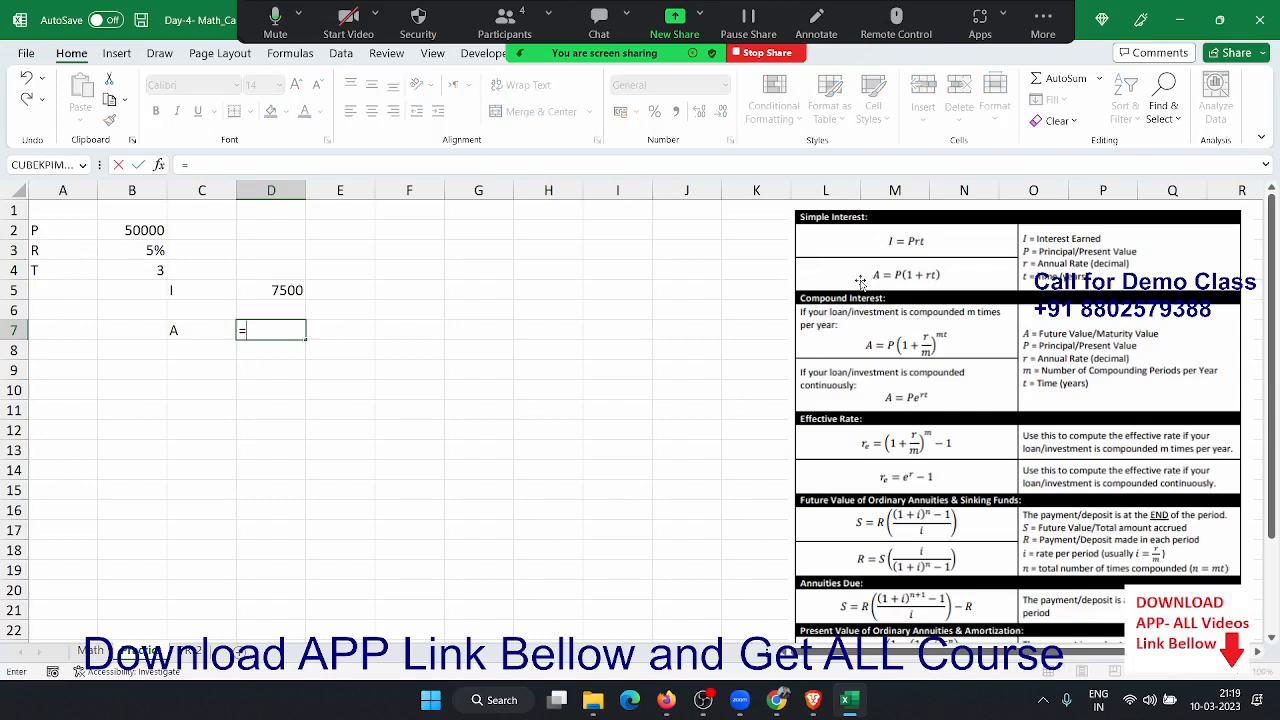
{"action": "left_click", "coordinate": [157, 230]}
{"action": "type", "text": "*"}
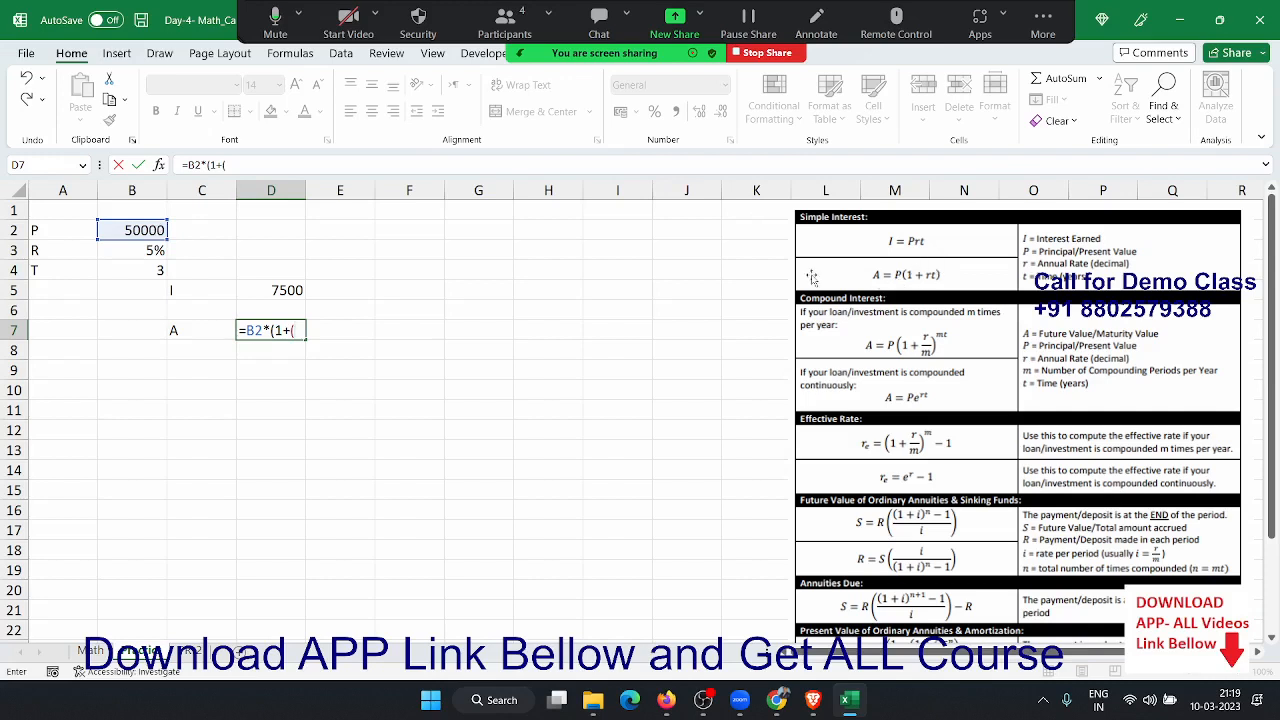
{"action": "left_click", "coordinate": [153, 251]}
{"action": "type", "text": "*"}
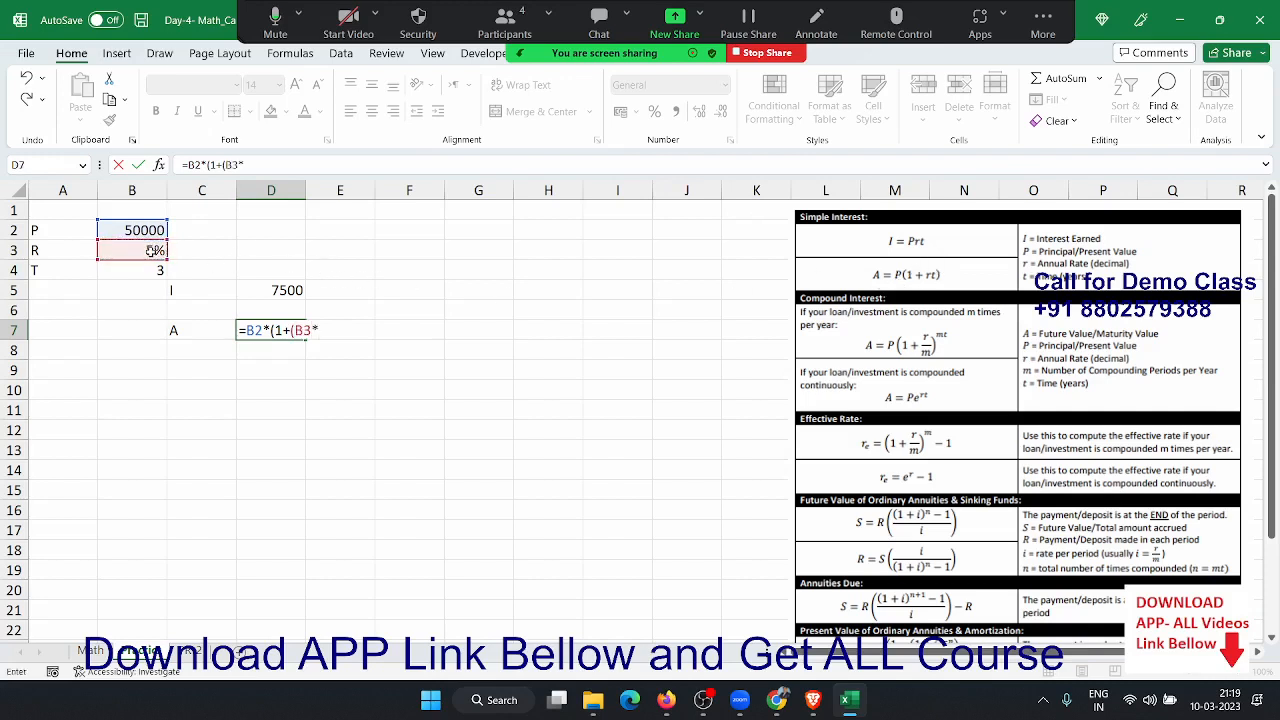
{"action": "left_click", "coordinate": [140, 266]}
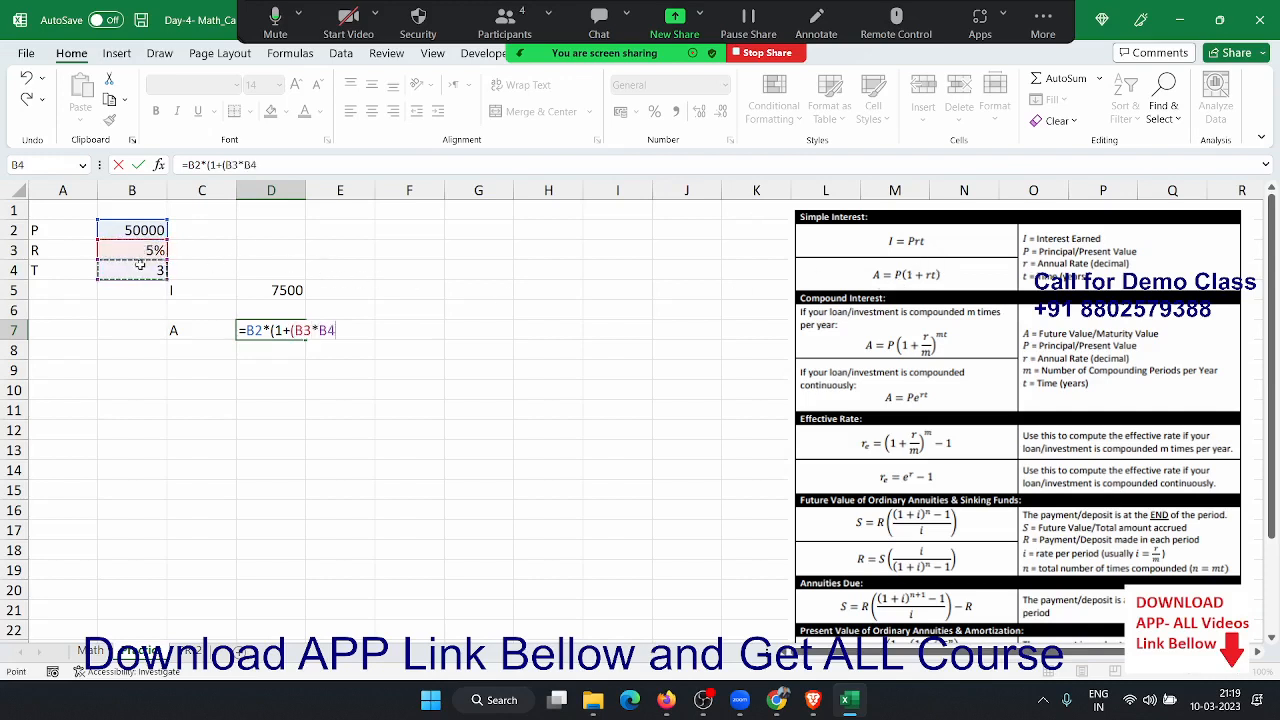
{"action": "type", "text": ")"}
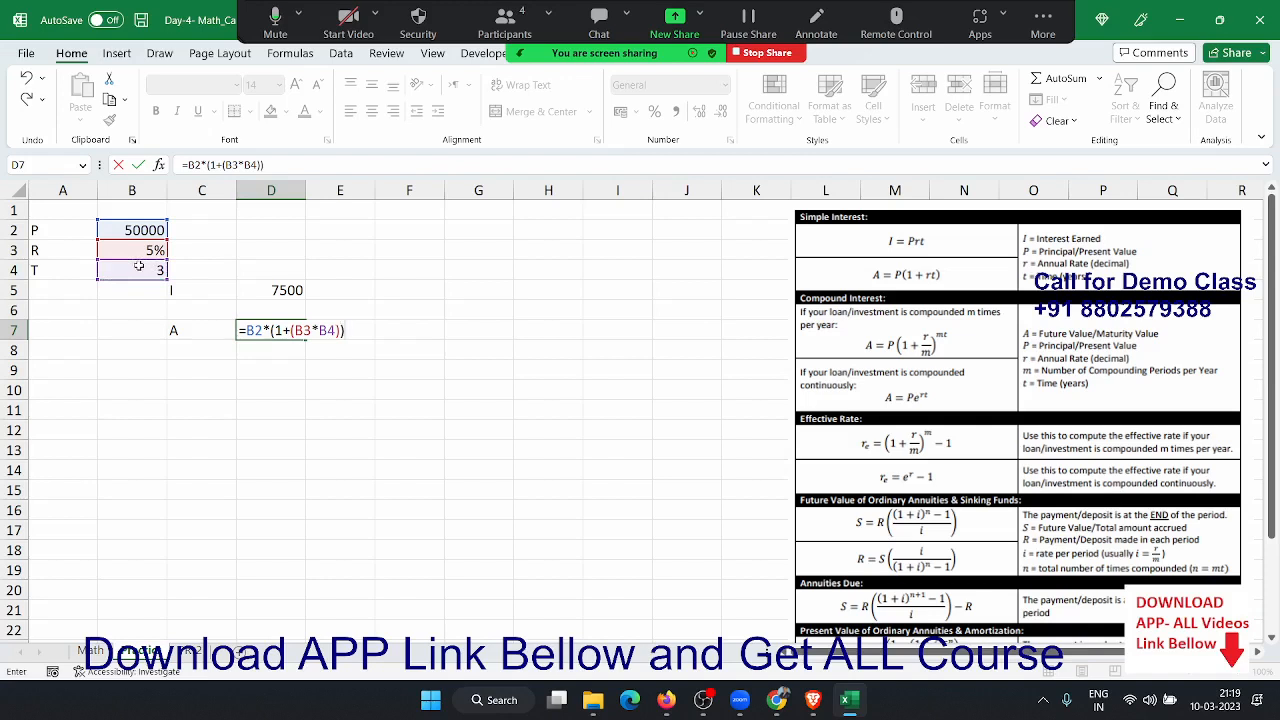
{"action": "key", "text": "Return"}
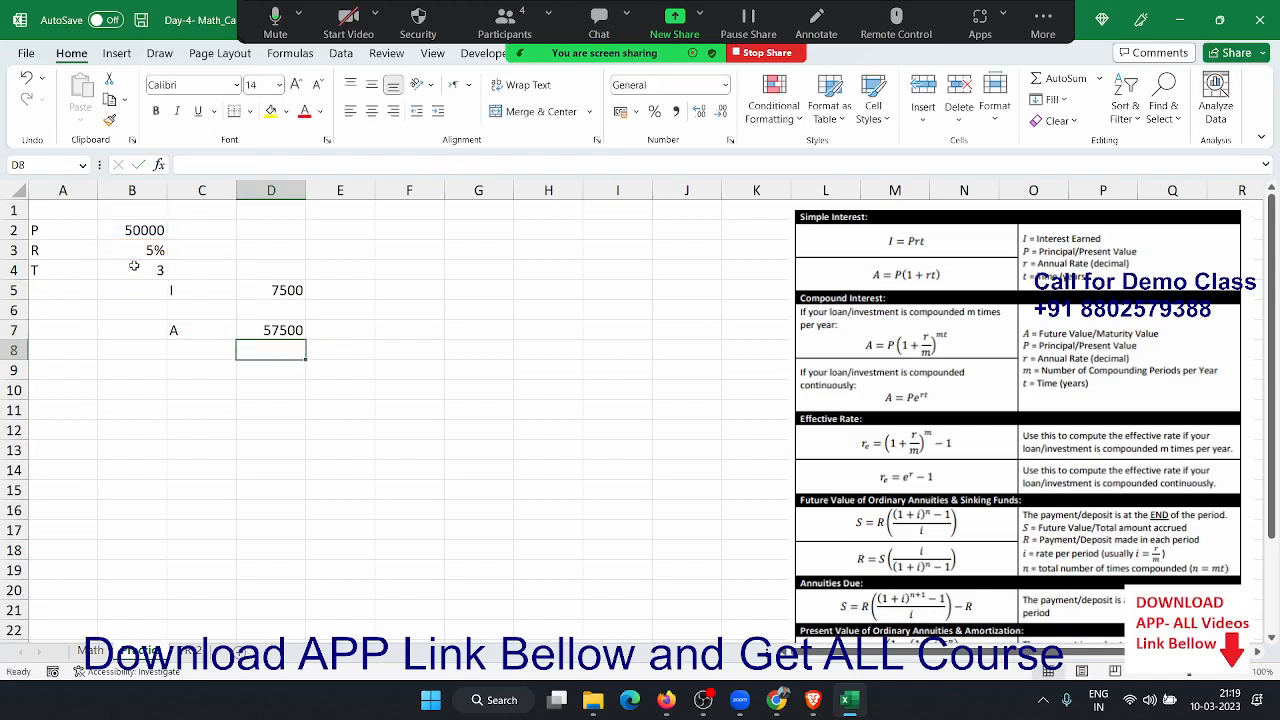
{"action": "key", "text": "Up"}
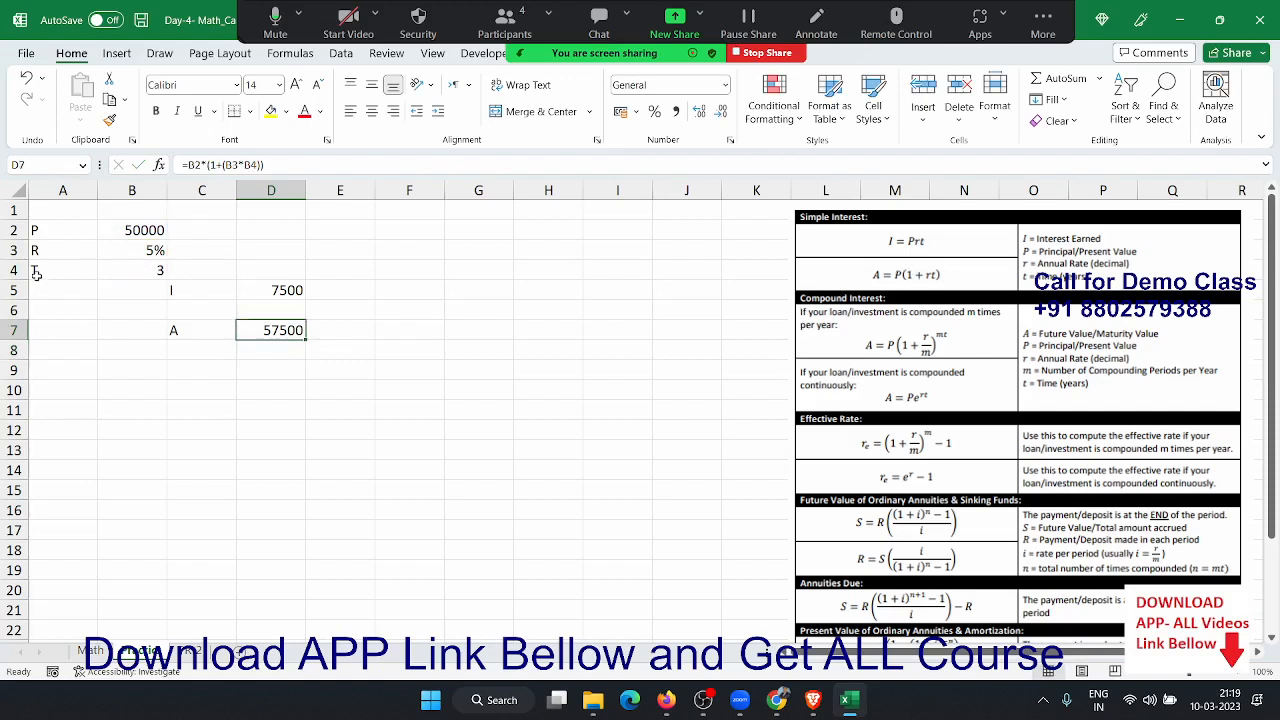
- Look over the other worksheets, including the 6% rate in C8
{"action": "left_click", "coordinate": [97, 650]}
{"action": "left_click", "coordinate": [188, 325]}
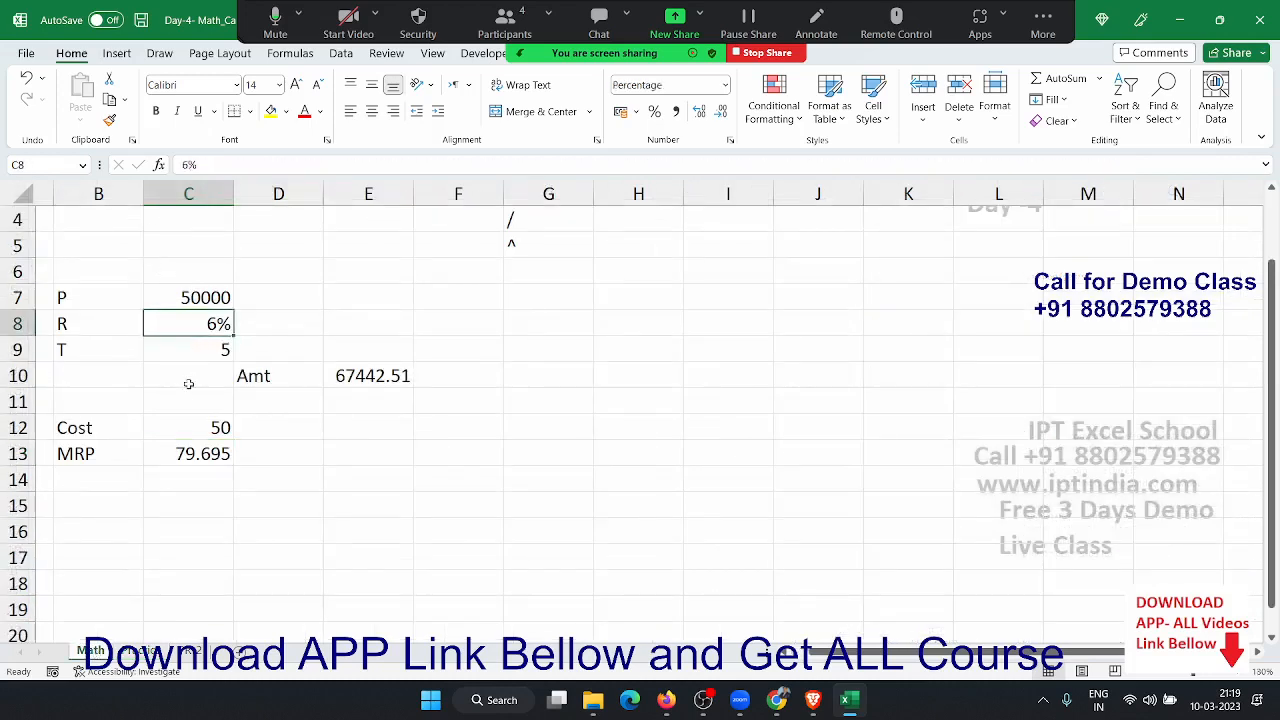
{"action": "left_click", "coordinate": [150, 651]}
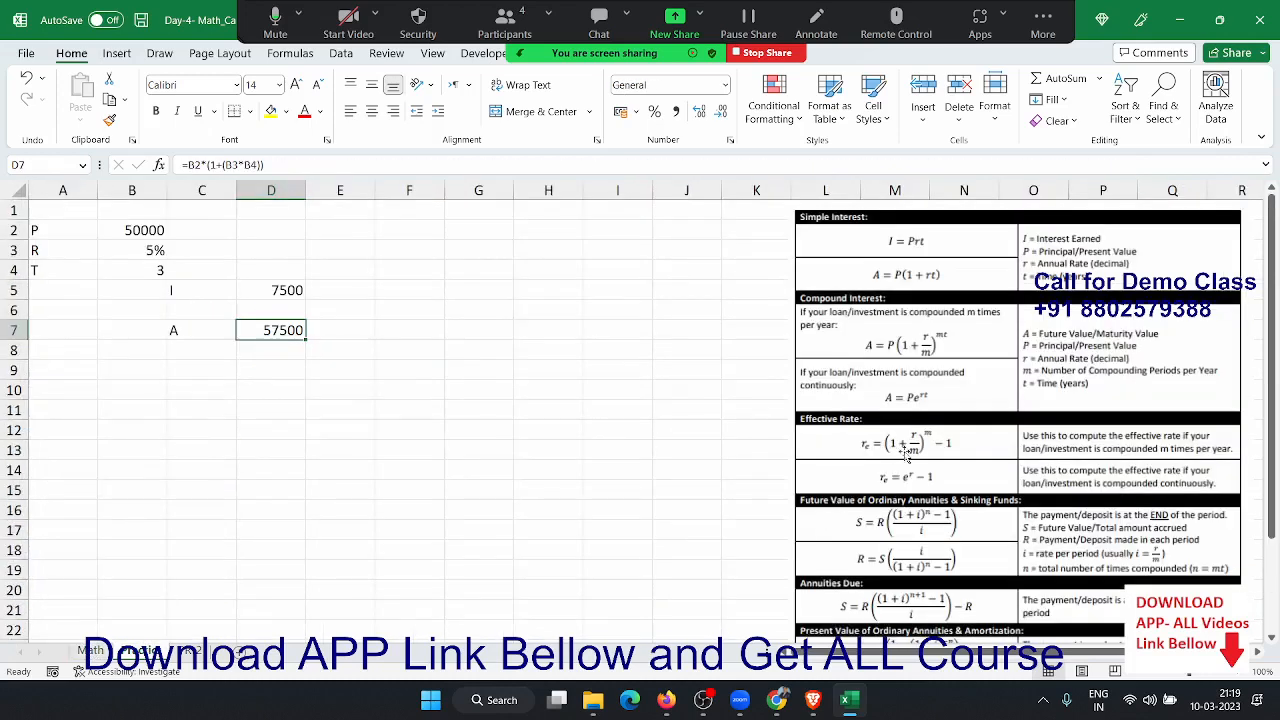
{"action": "scroll", "coordinate": [910, 447], "scroll_direction": "down", "scroll_amount": 1}
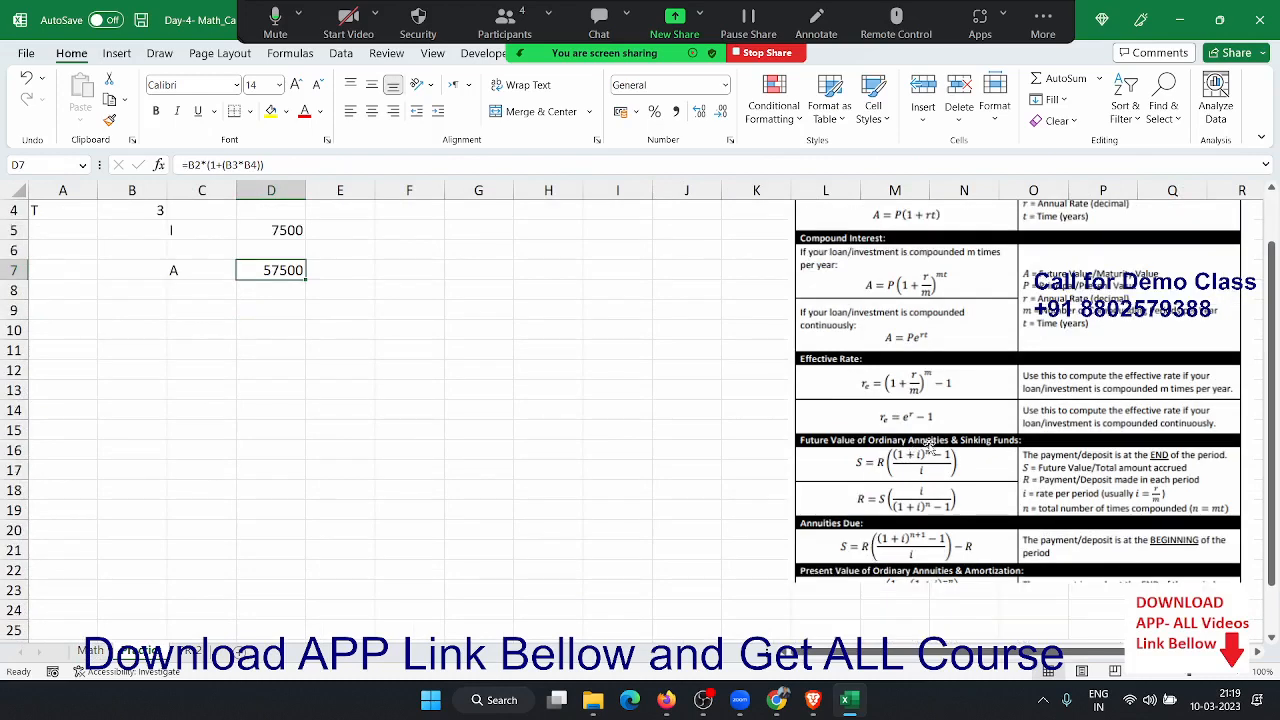
{"action": "left_click", "coordinate": [473, 430]}
{"action": "scroll", "coordinate": [411, 470], "scroll_direction": "up", "scroll_amount": 1}
{"action": "left_click", "coordinate": [194, 630]}
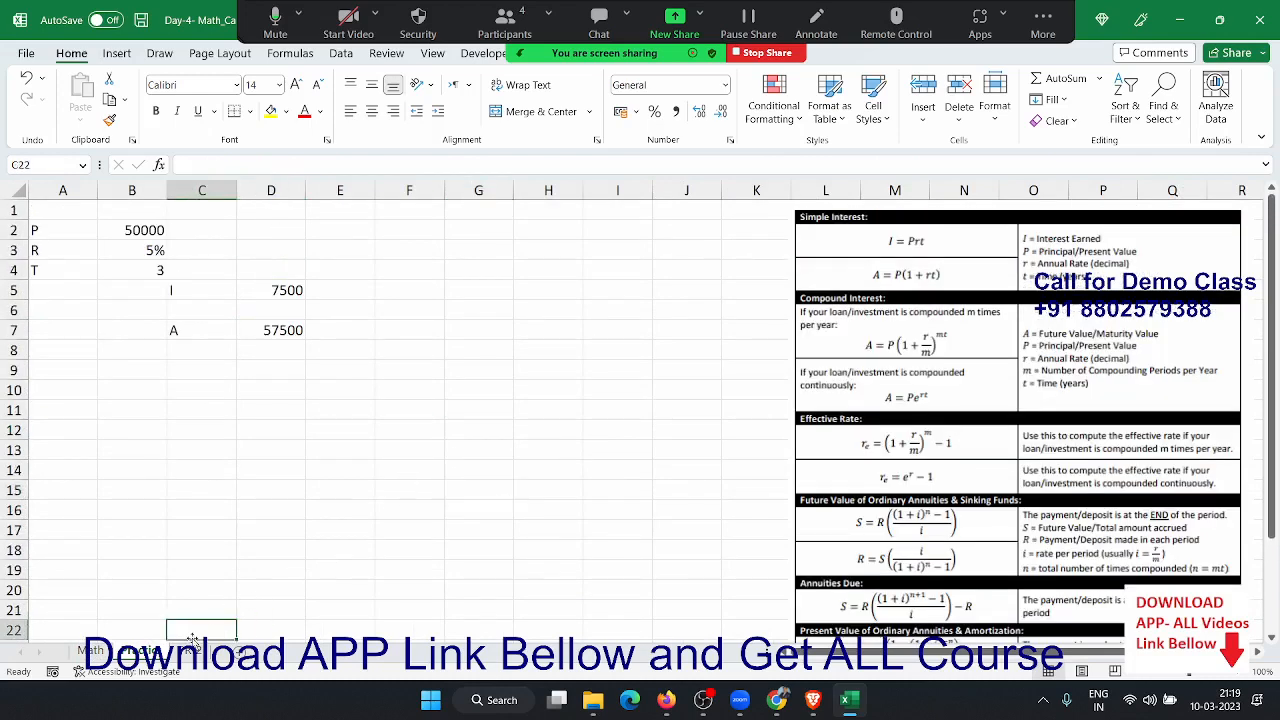
- Open the 3D shapes sheet and clear the V, SA and TSA results in column D
{"action": "left_click", "coordinate": [198, 651]}
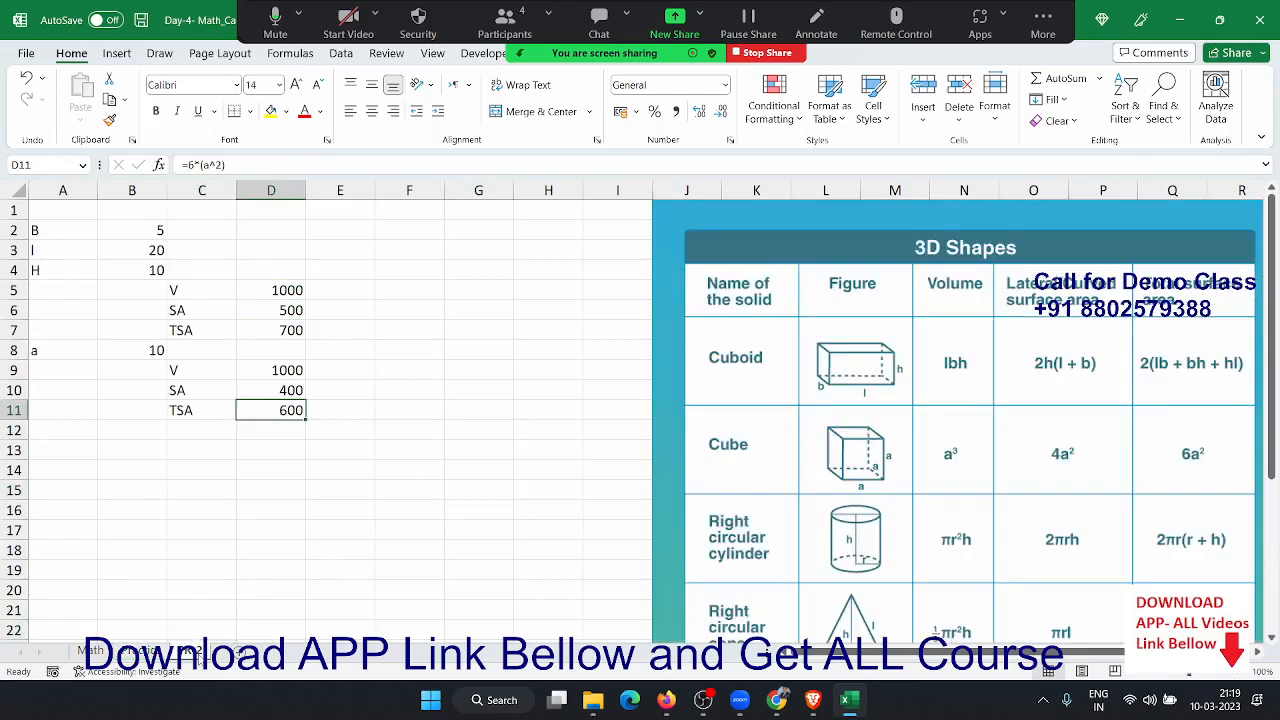
{"action": "left_click", "coordinate": [202, 588]}
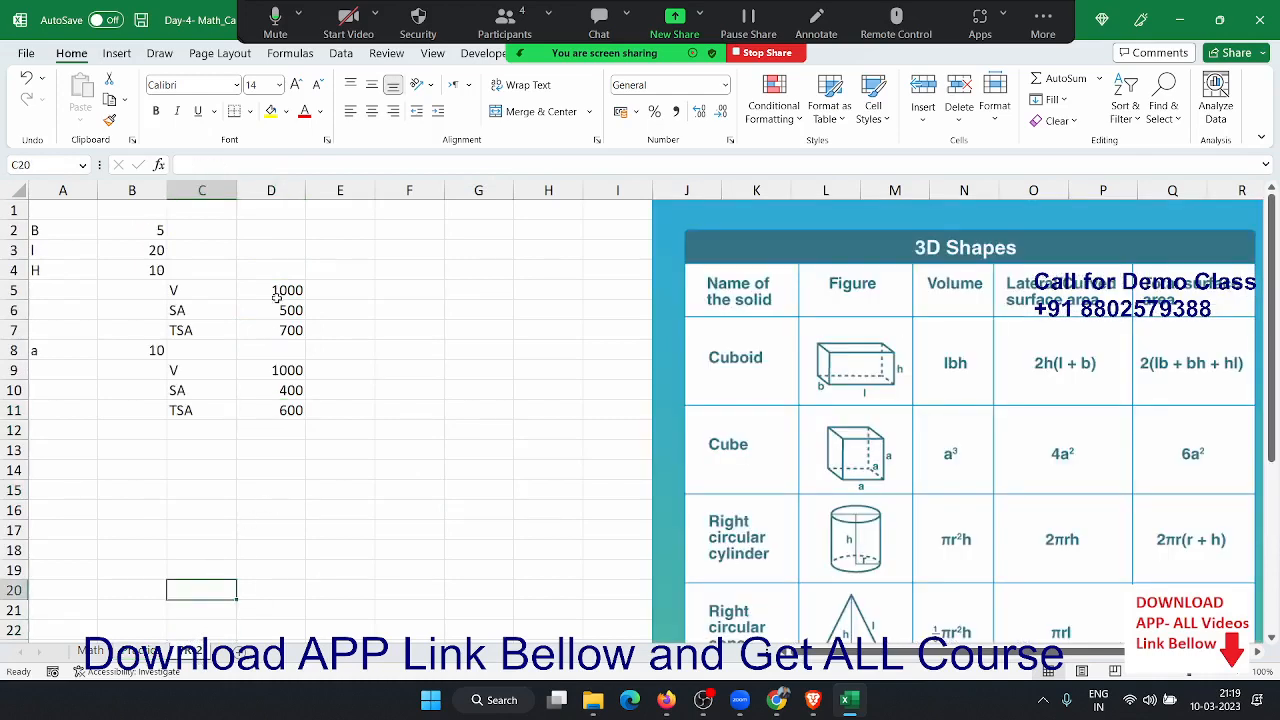
{"action": "left_click_drag", "start_coordinate": [298, 244], "coordinate": [296, 446]}
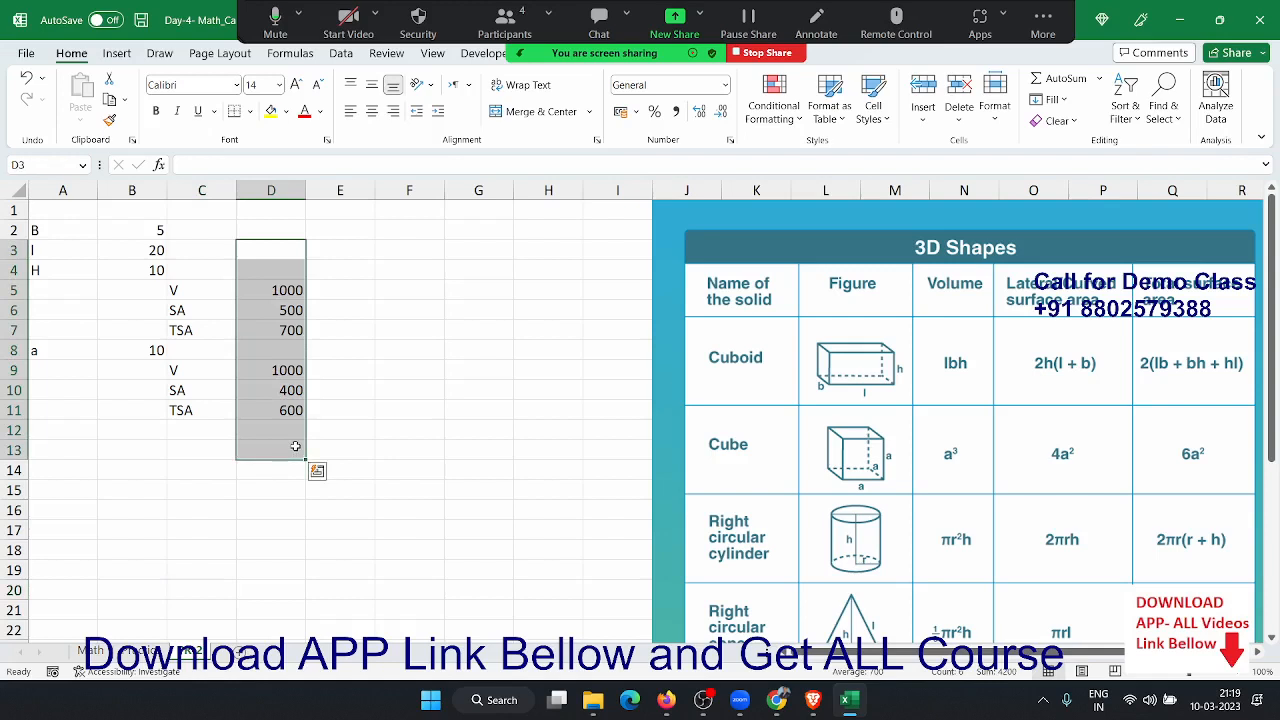
{"action": "key", "text": "Delete"}
{"action": "left_click", "coordinate": [509, 374]}
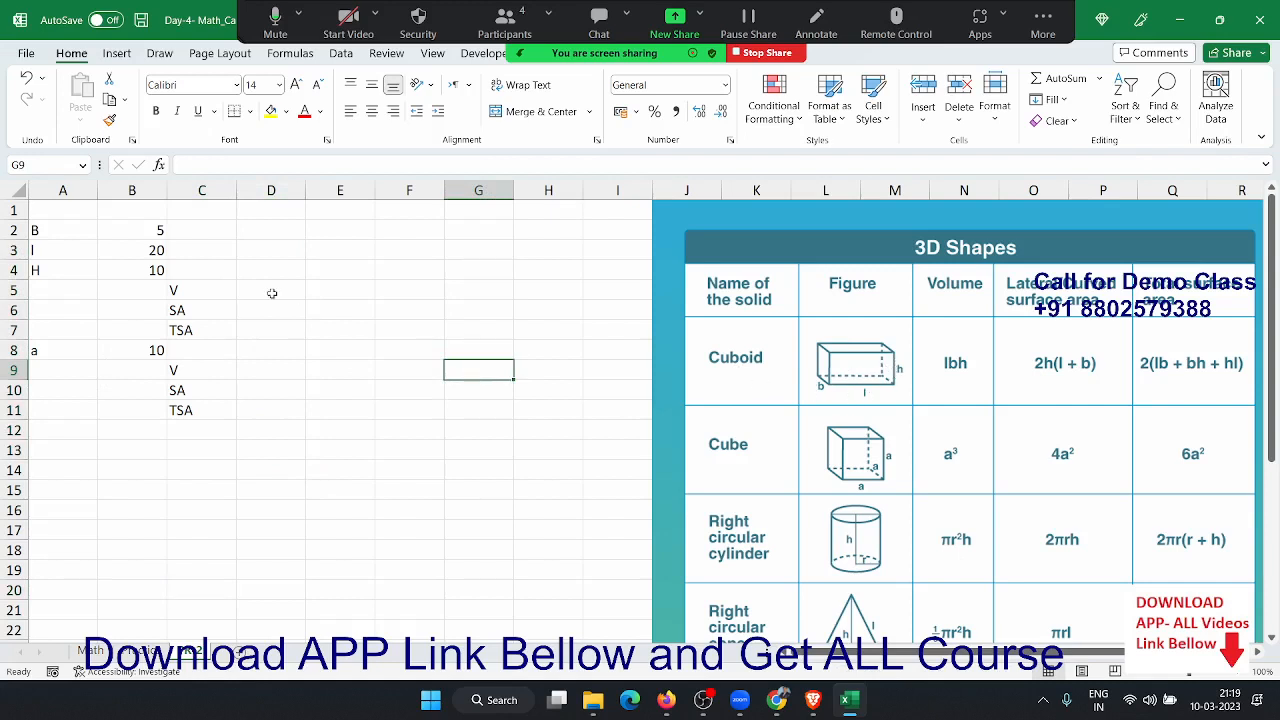
{"action": "left_click", "coordinate": [139, 229]}
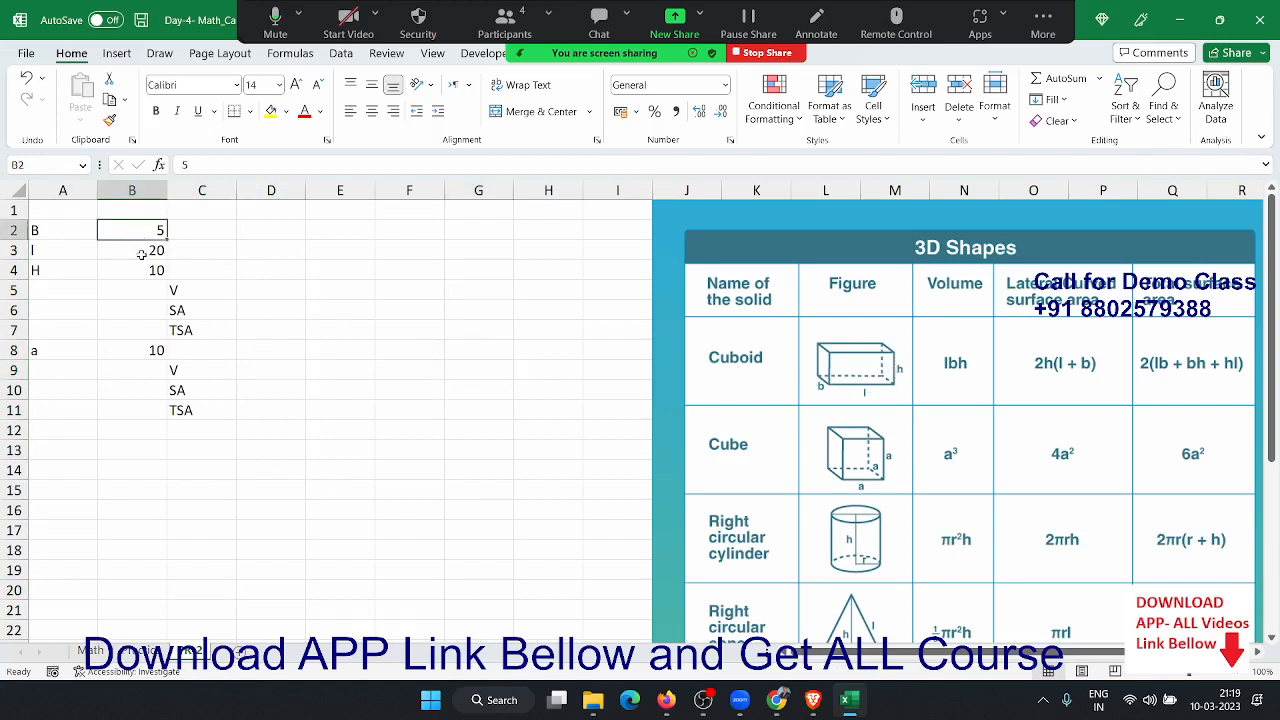
- Enter =B2*B3*B4 in D5 for the cuboid volume, giving 1000
{"action": "left_click", "coordinate": [142, 255]}
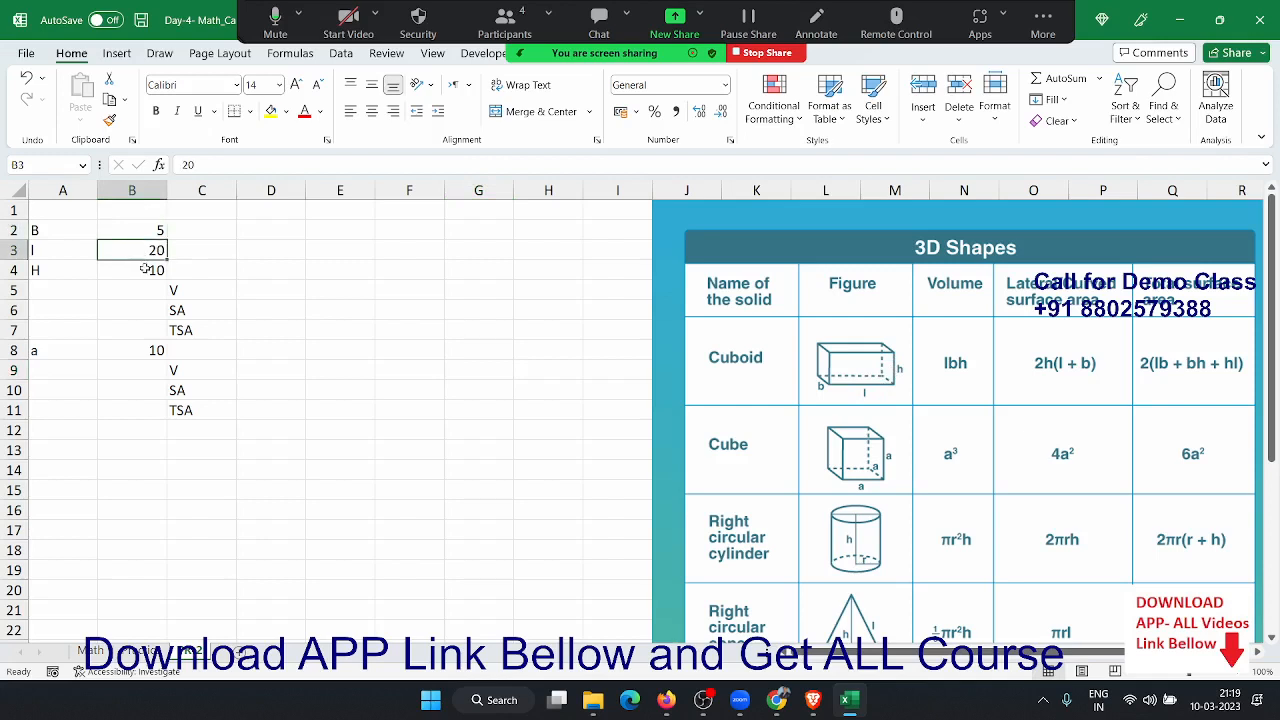
{"action": "left_click", "coordinate": [145, 268]}
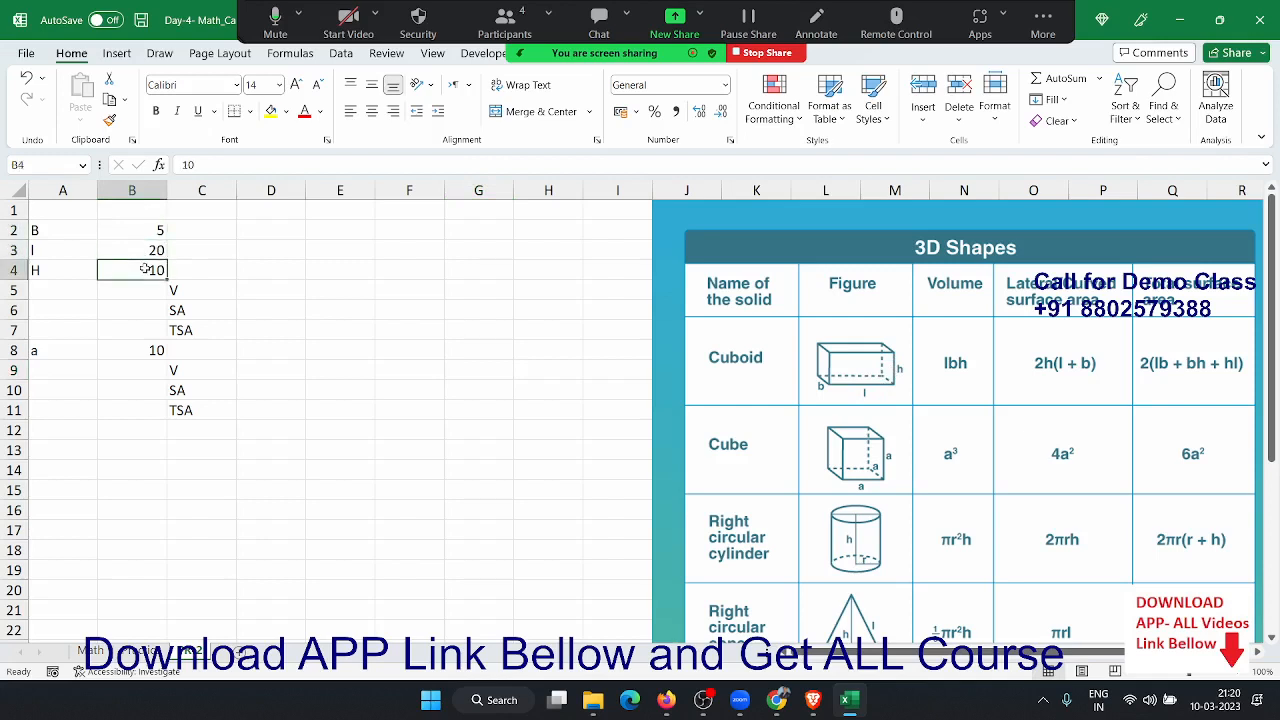
{"action": "left_click", "coordinate": [198, 293]}
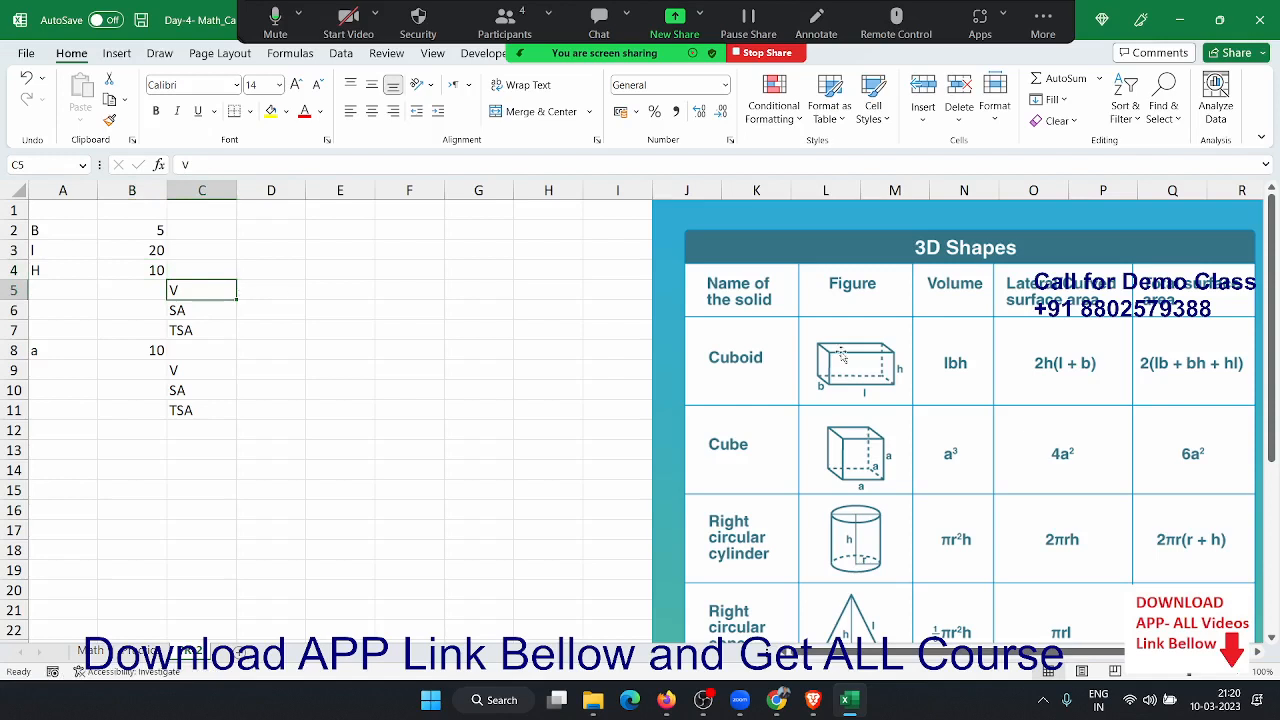
{"action": "left_click", "coordinate": [276, 294]}
{"action": "type", "text": "="}
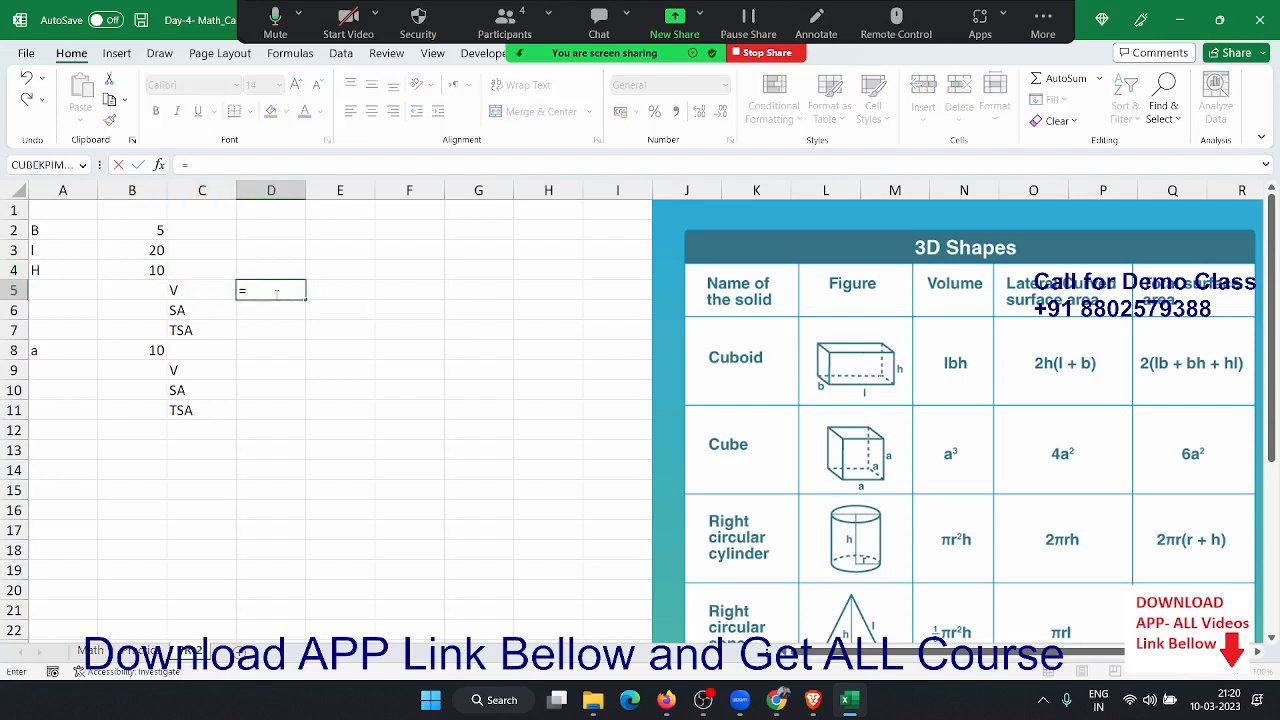
{"action": "left_click", "coordinate": [152, 231]}
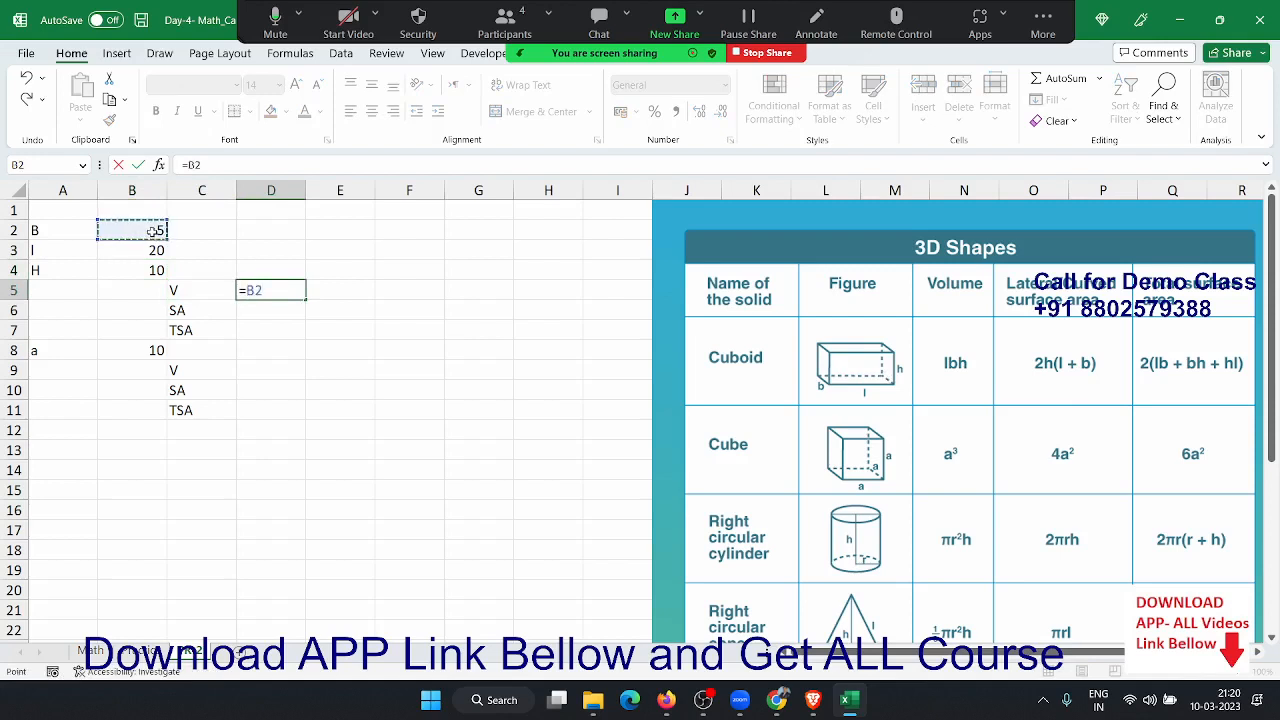
{"action": "type", "text": "*"}
{"action": "left_click", "coordinate": [157, 250]}
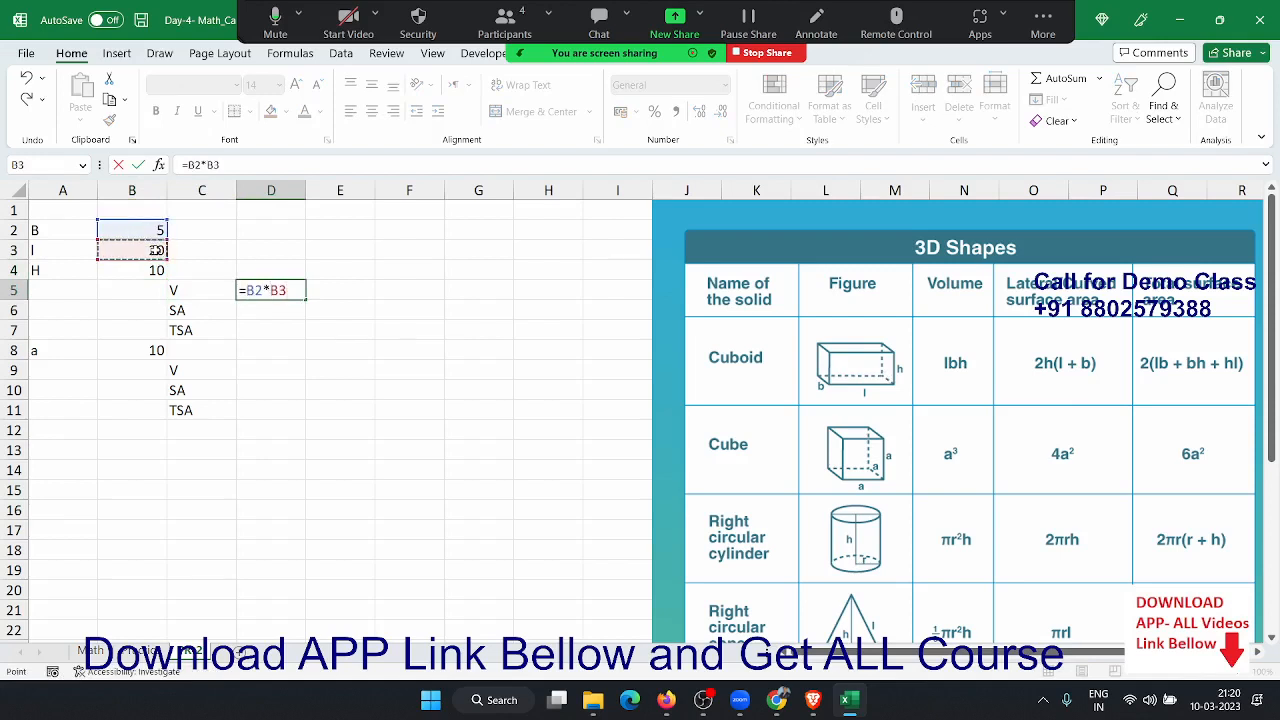
{"action": "type", "text": "*"}
{"action": "left_click", "coordinate": [144, 273]}
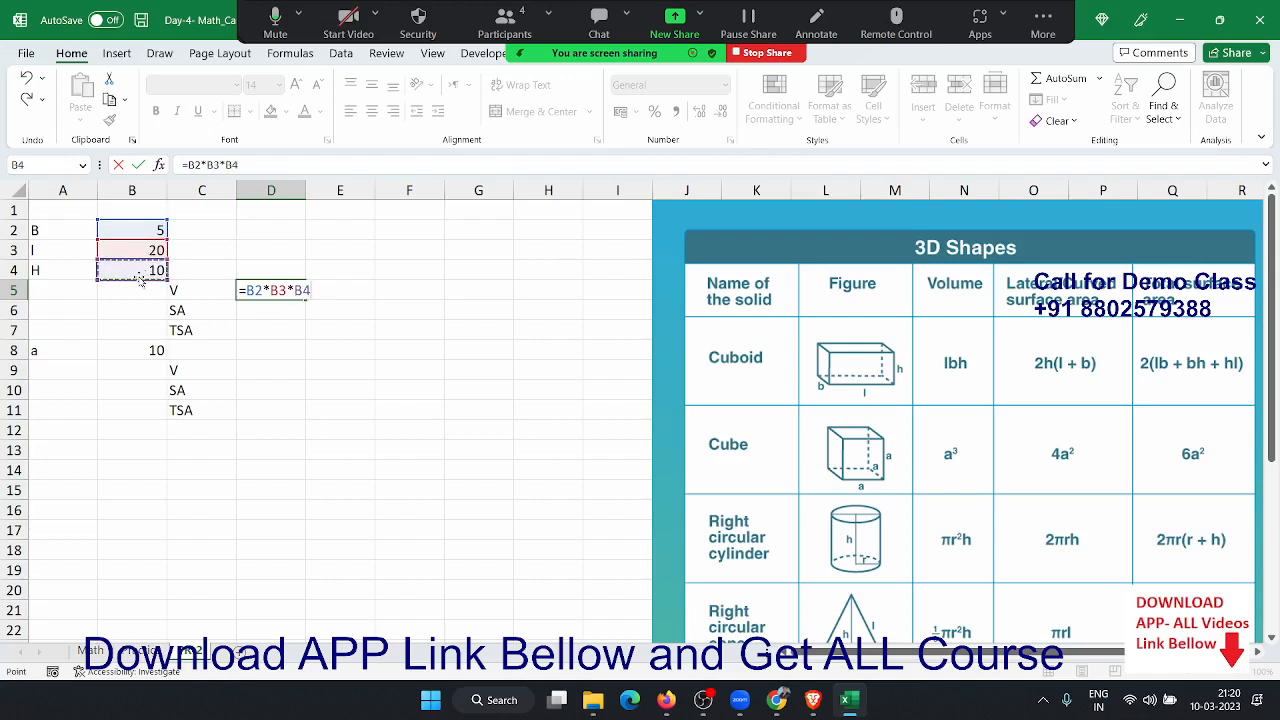
{"action": "key", "text": "ctrl+Return"}
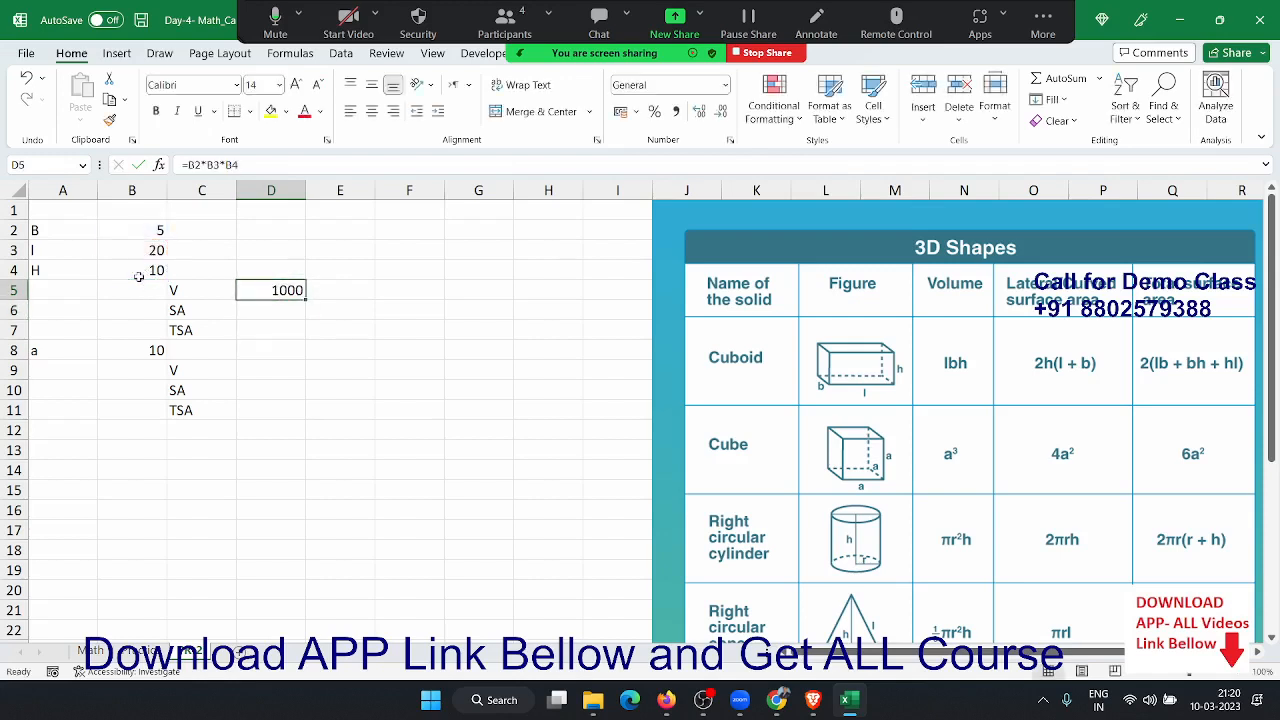
{"action": "key", "text": "Return"}
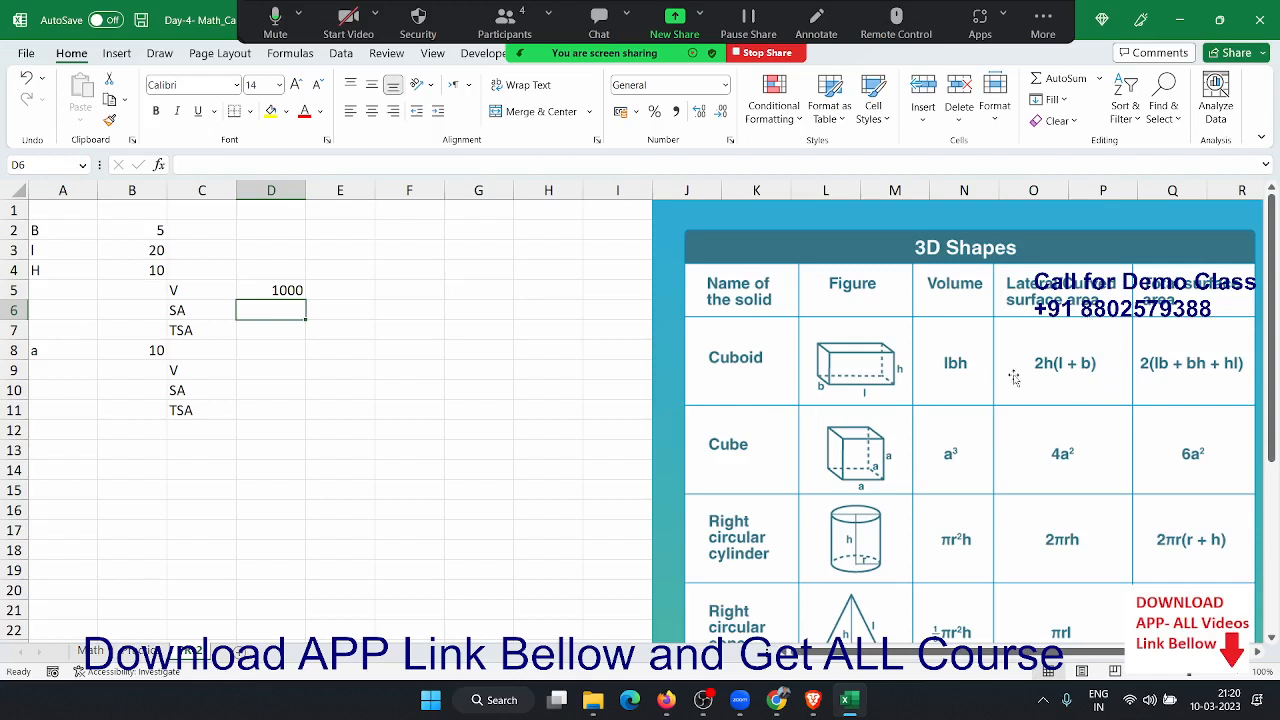
- Enter =(2*B4)+(B3+B2) in D6 for a cuboid SA of 45, then begin =2 in D7
{"action": "type", "text": "="}
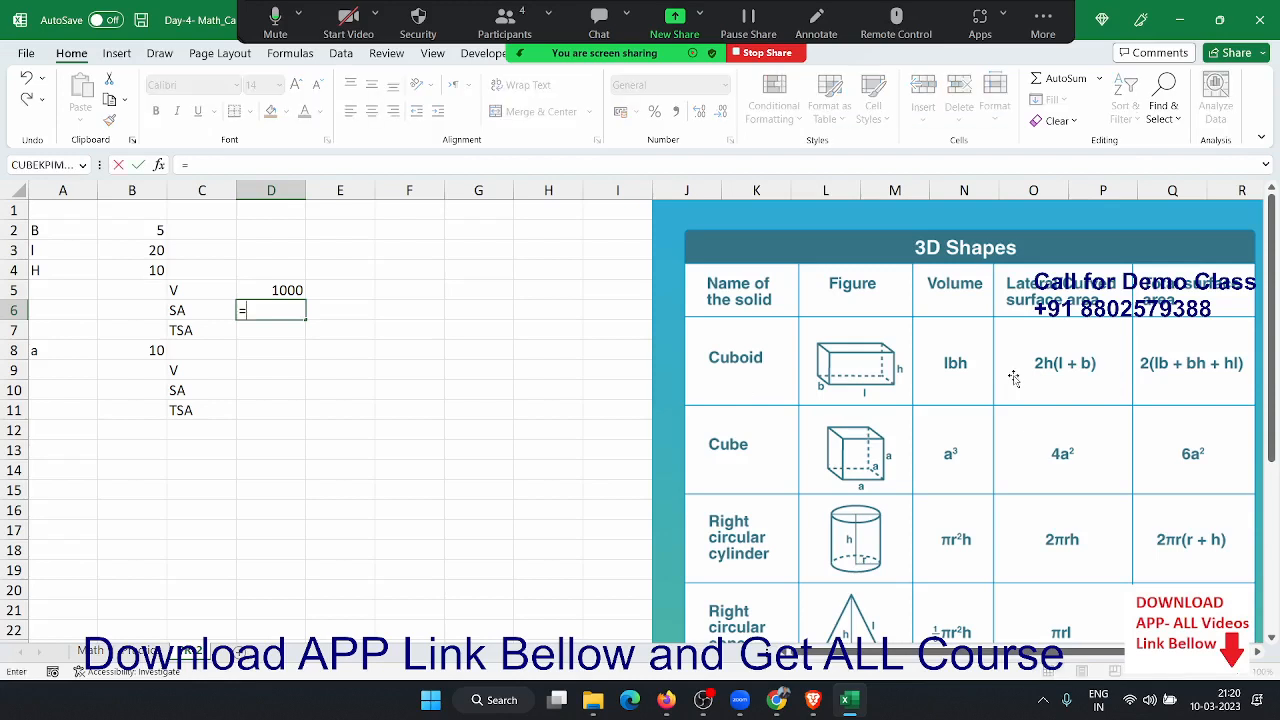
{"action": "type", "text": "(2*"}
{"action": "left_click", "coordinate": [146, 270]}
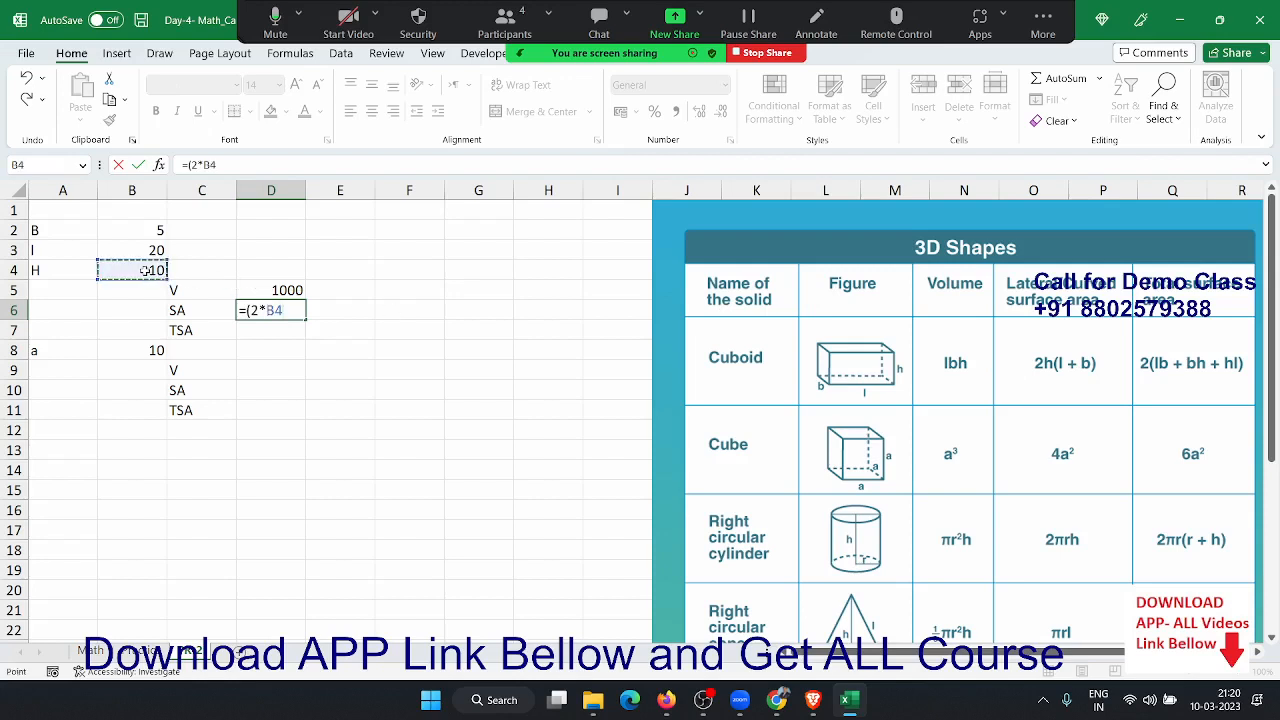
{"action": "type", "text": ")+("}
{"action": "left_click", "coordinate": [150, 247]}
{"action": "type", "text": "+"}
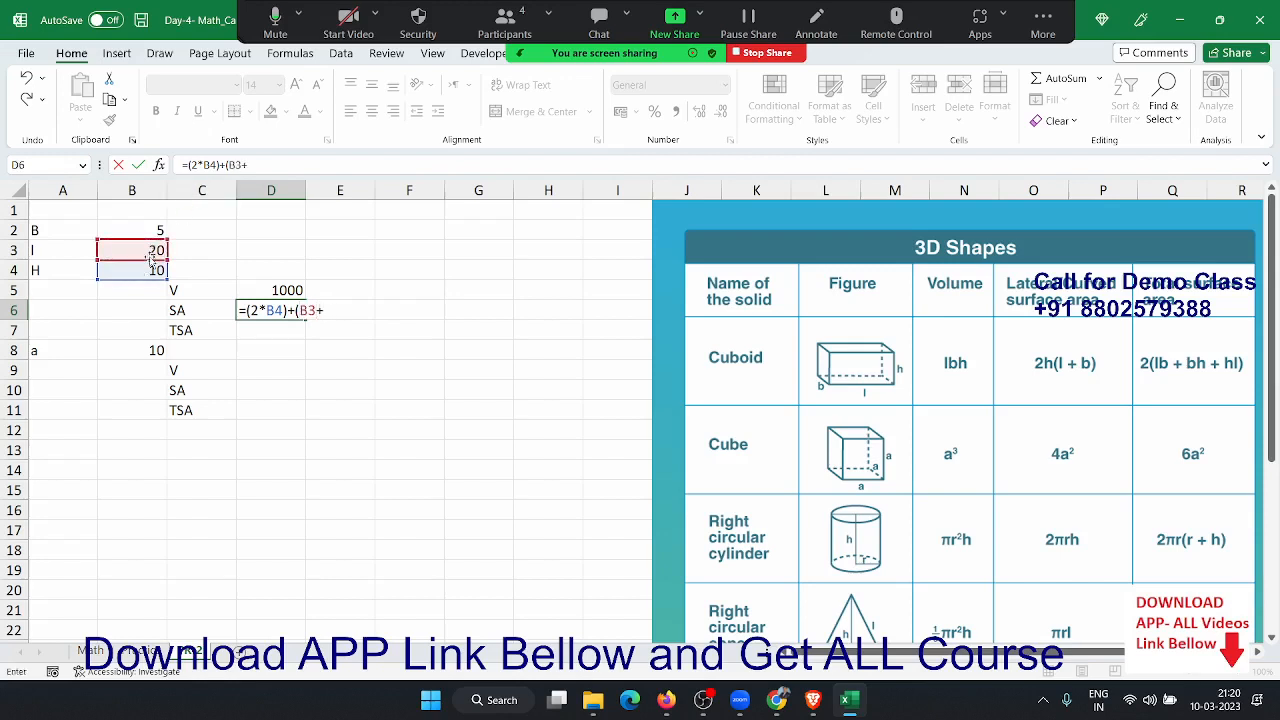
{"action": "left_click", "coordinate": [113, 225]}
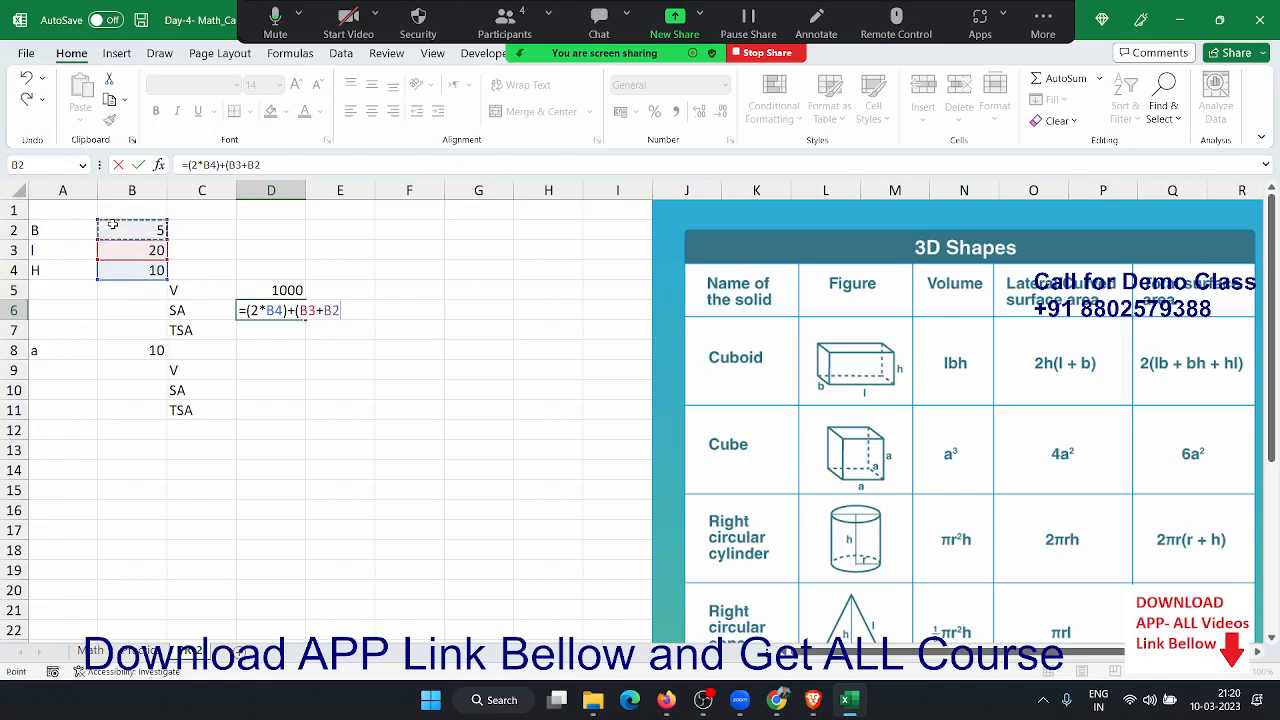
{"action": "type", "text": ")"}
{"action": "key", "text": "Return"}
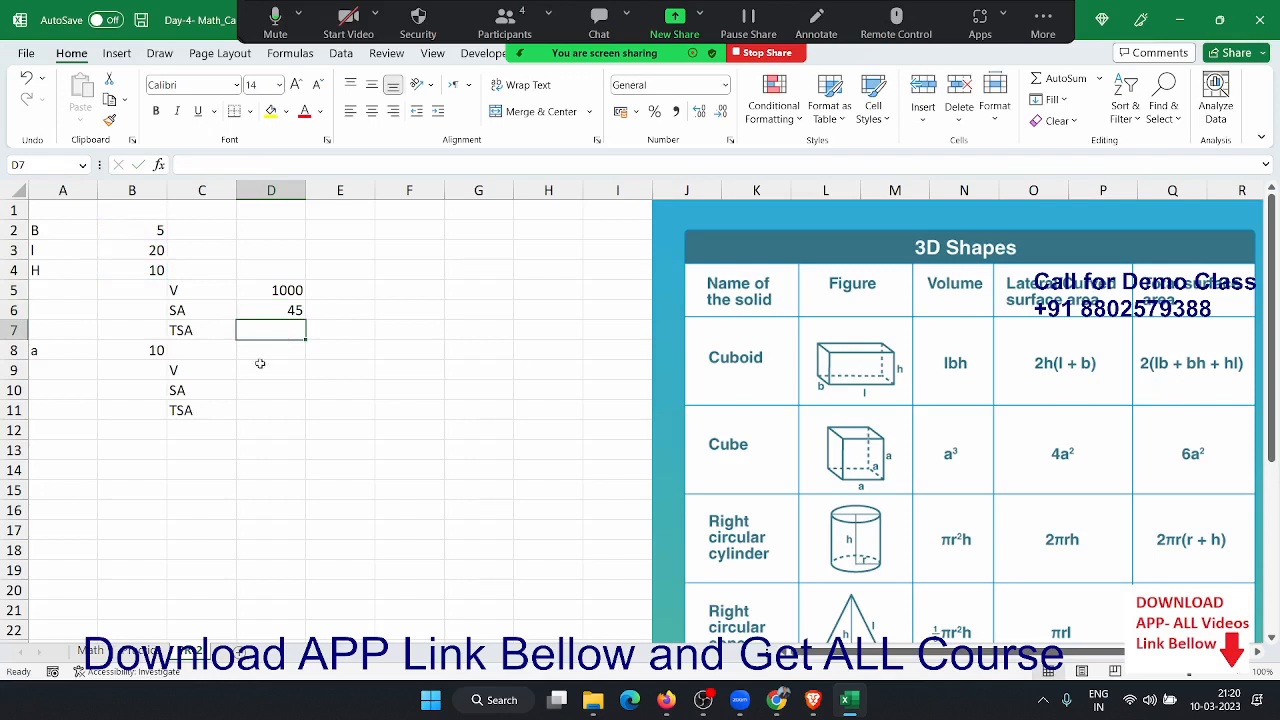
{"action": "type", "text": "=2*(("}
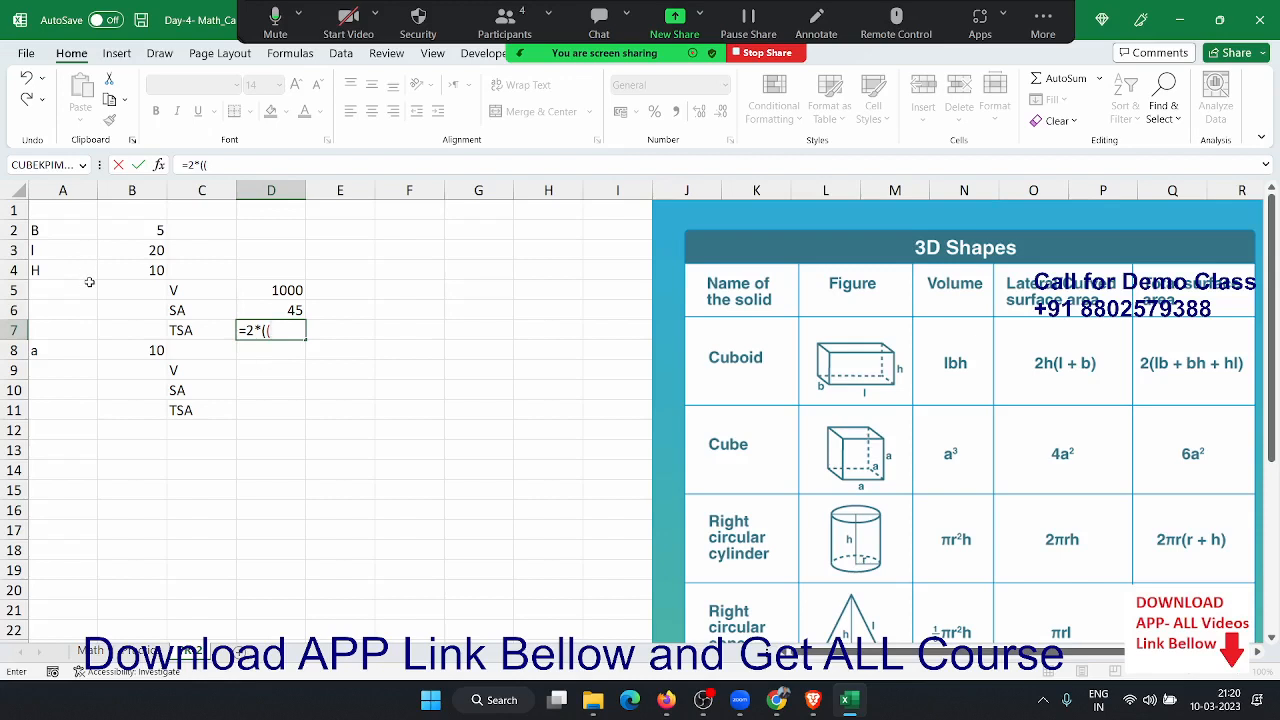
- Complete D7 as =2*((B3*B2)+(B2*B4)+(B4*B3)), giving a total surface area of 700
{"action": "left_click", "coordinate": [128, 248]}
{"action": "type", "text": "*"}
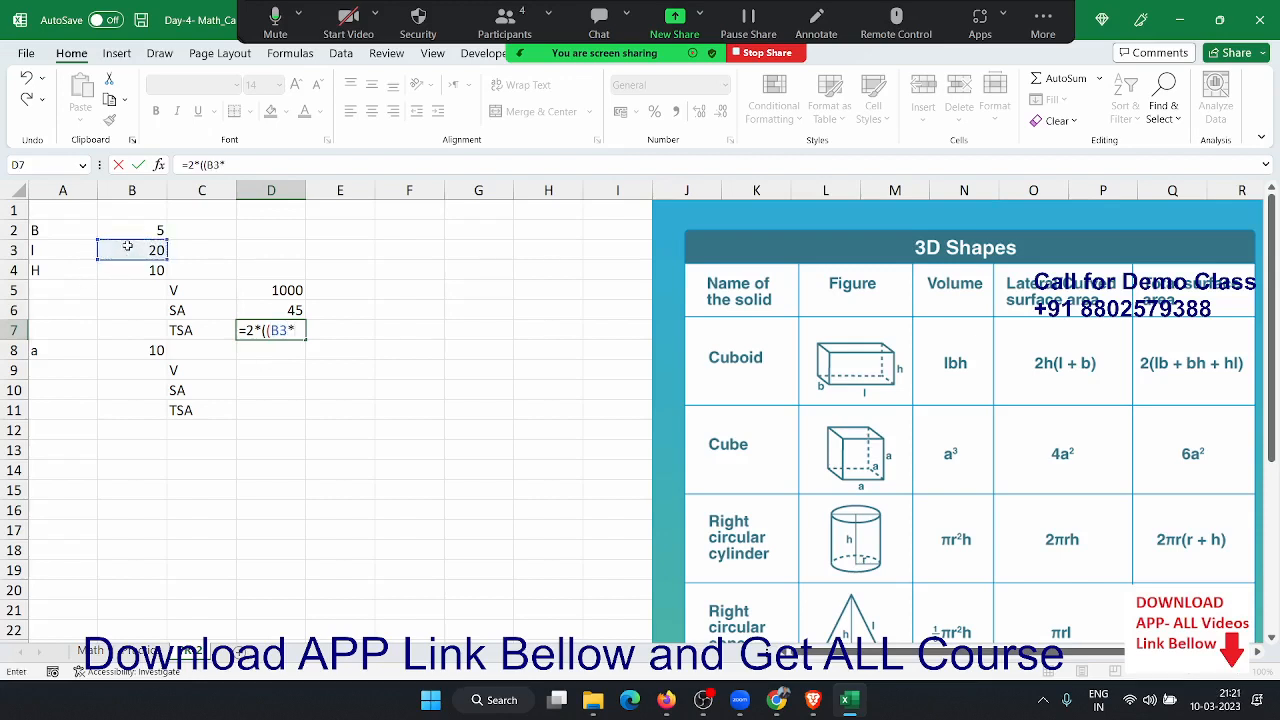
{"action": "left_click", "coordinate": [125, 231]}
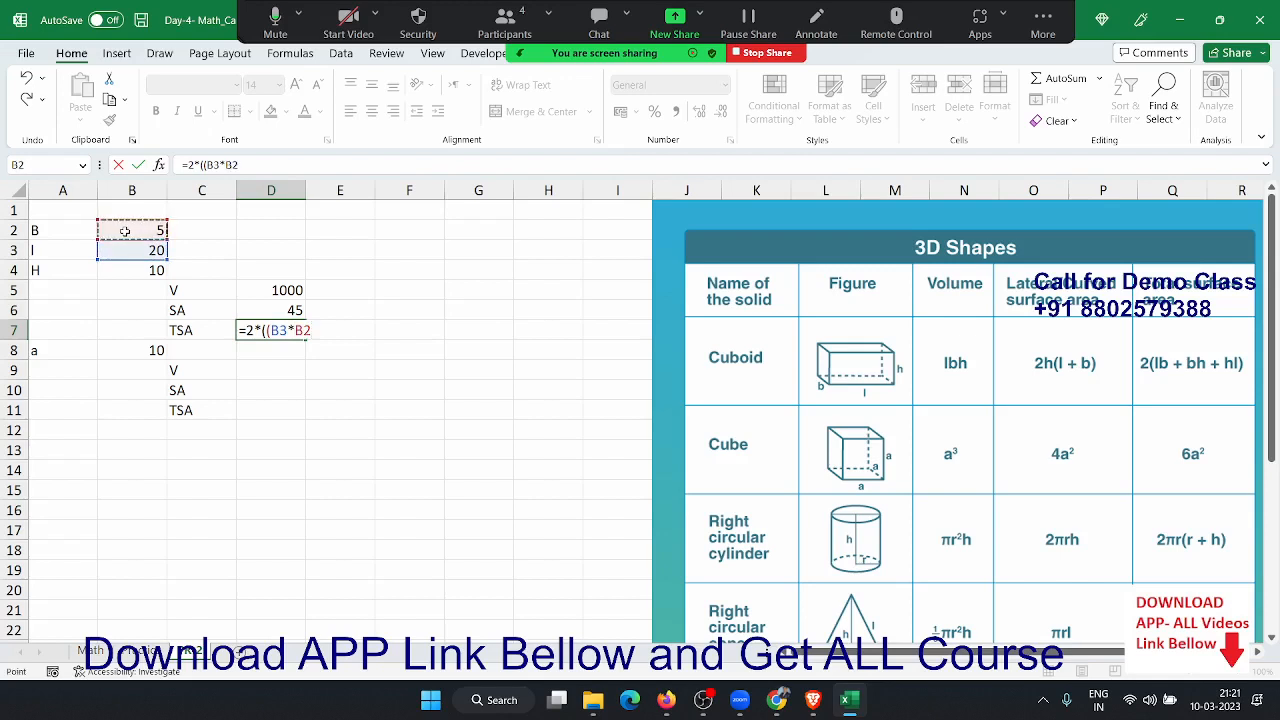
{"action": "type", "text": ")+("}
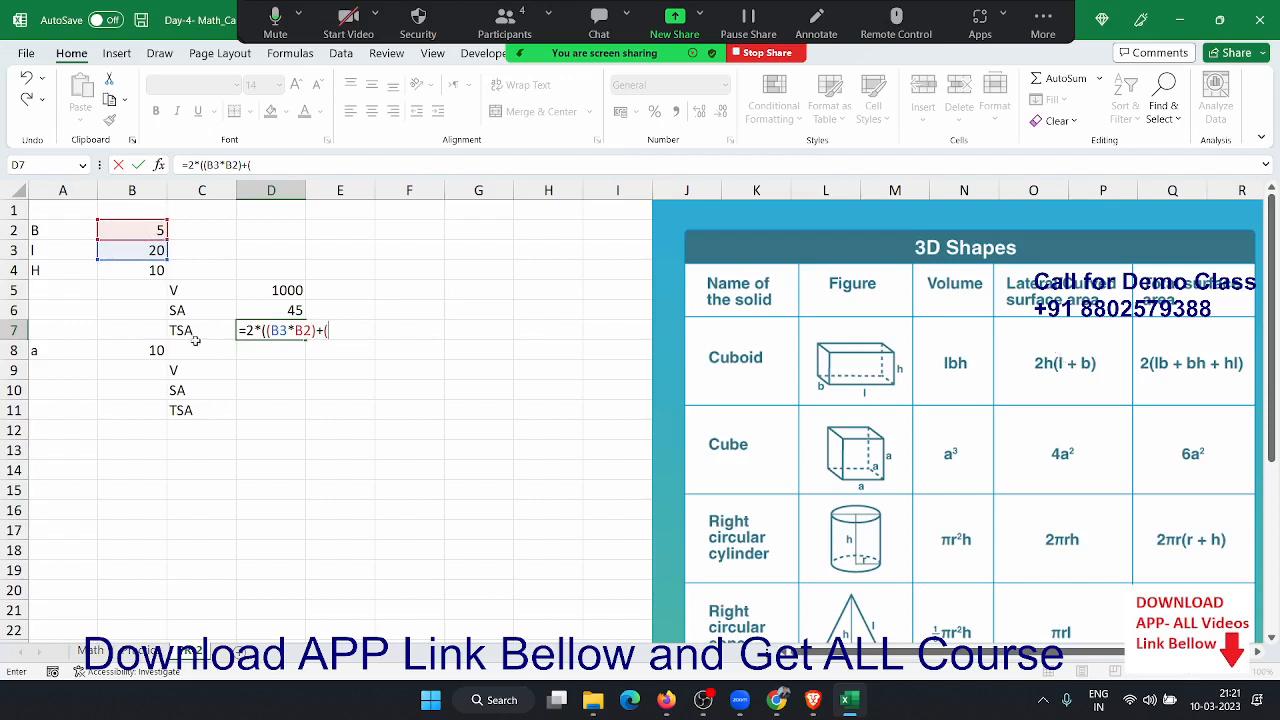
{"action": "left_click", "coordinate": [145, 228]}
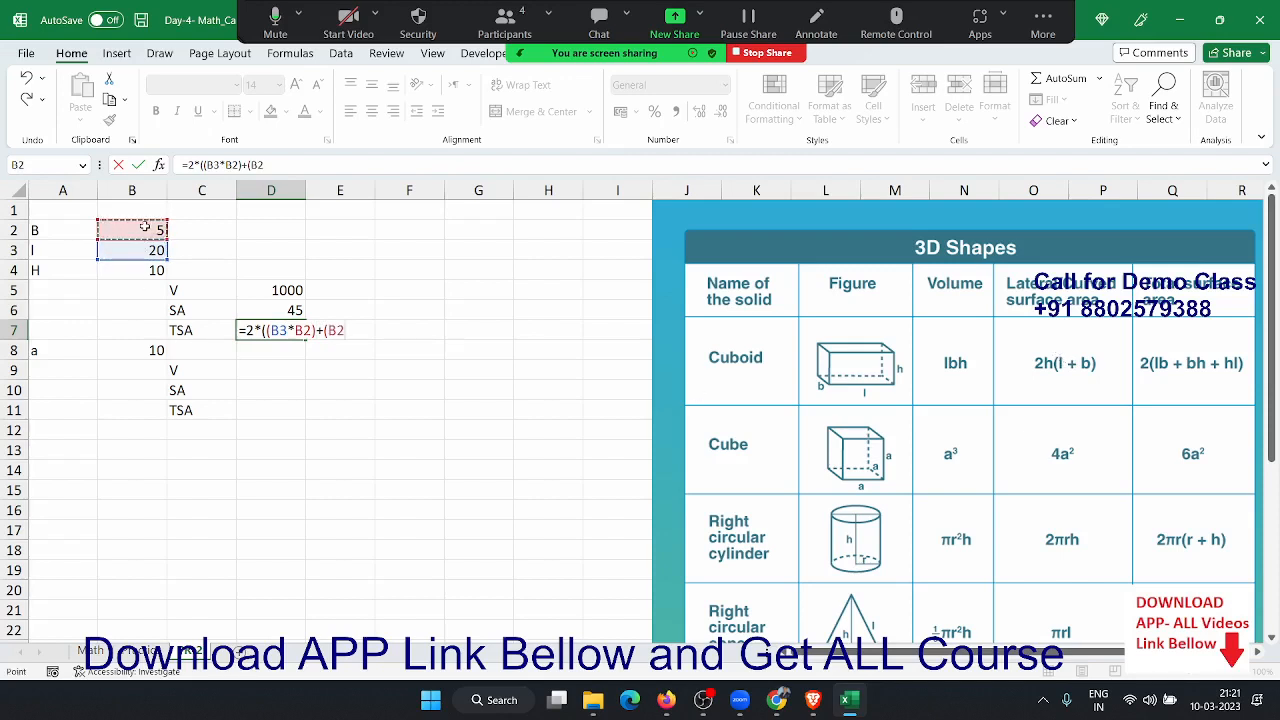
{"action": "type", "text": "*"}
{"action": "left_click", "coordinate": [100, 270]}
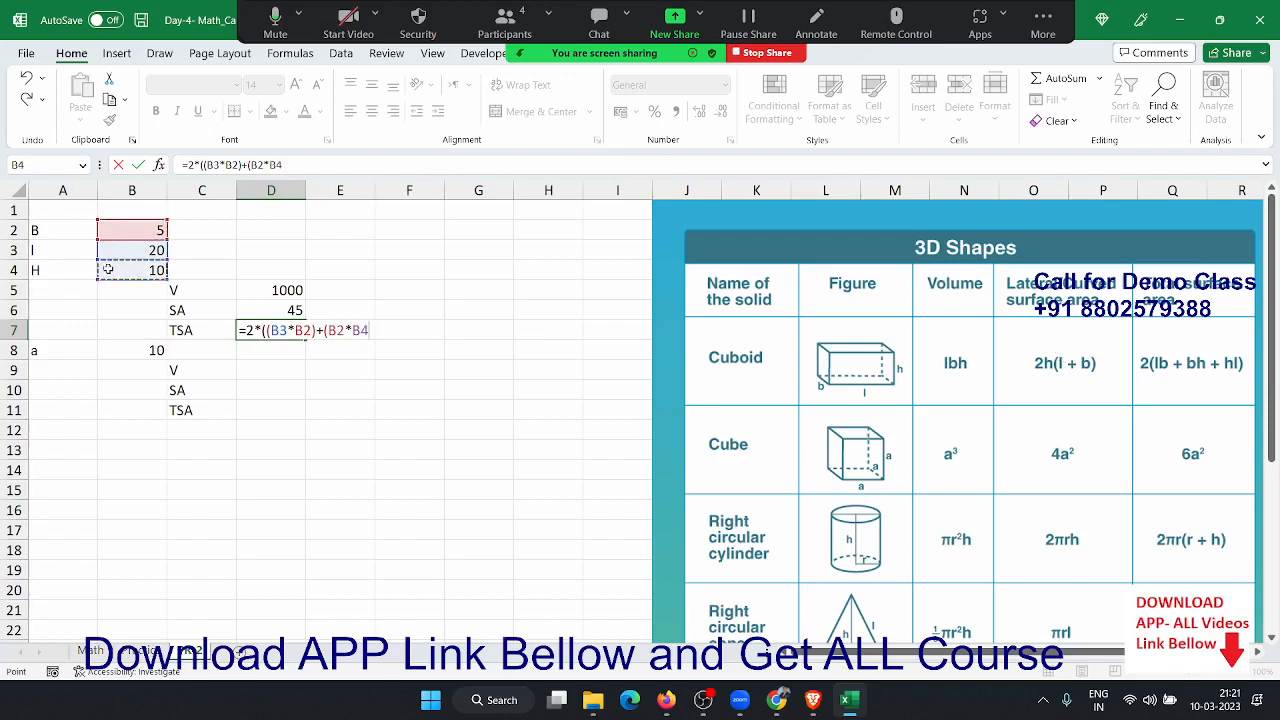
{"action": "type", "text": ")+("}
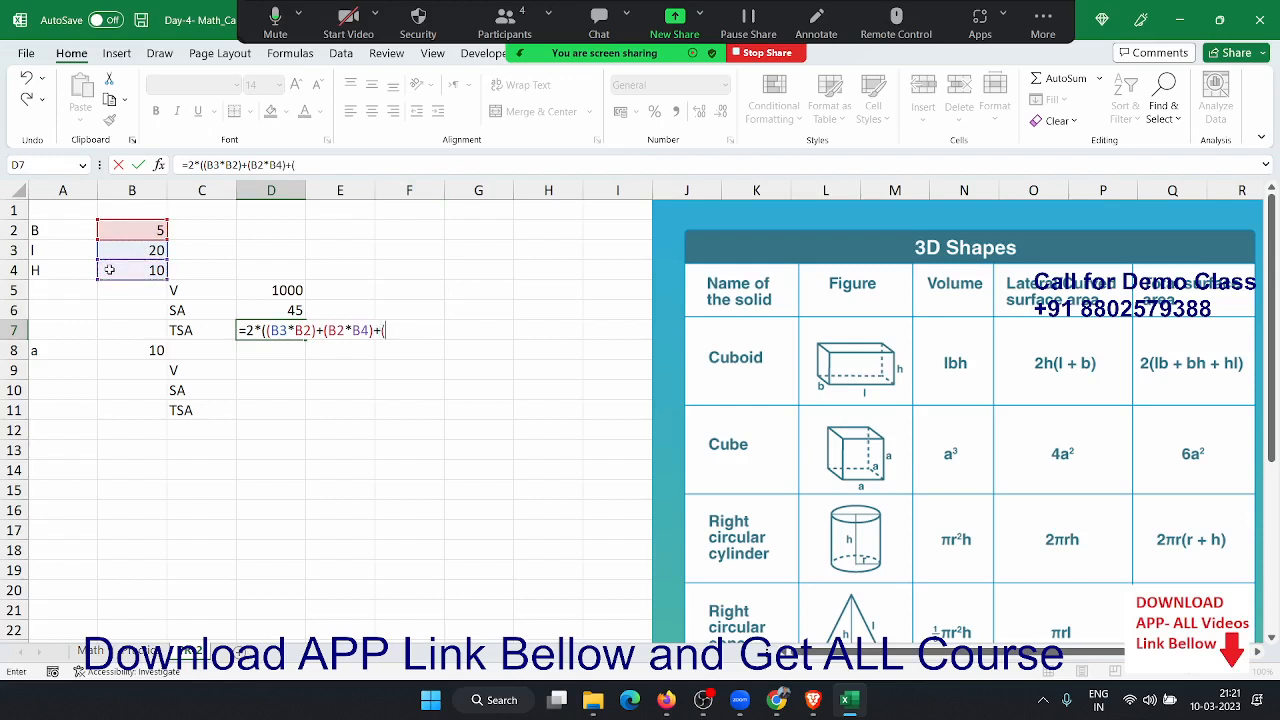
{"action": "left_click", "coordinate": [146, 268]}
{"action": "type", "text": "*"}
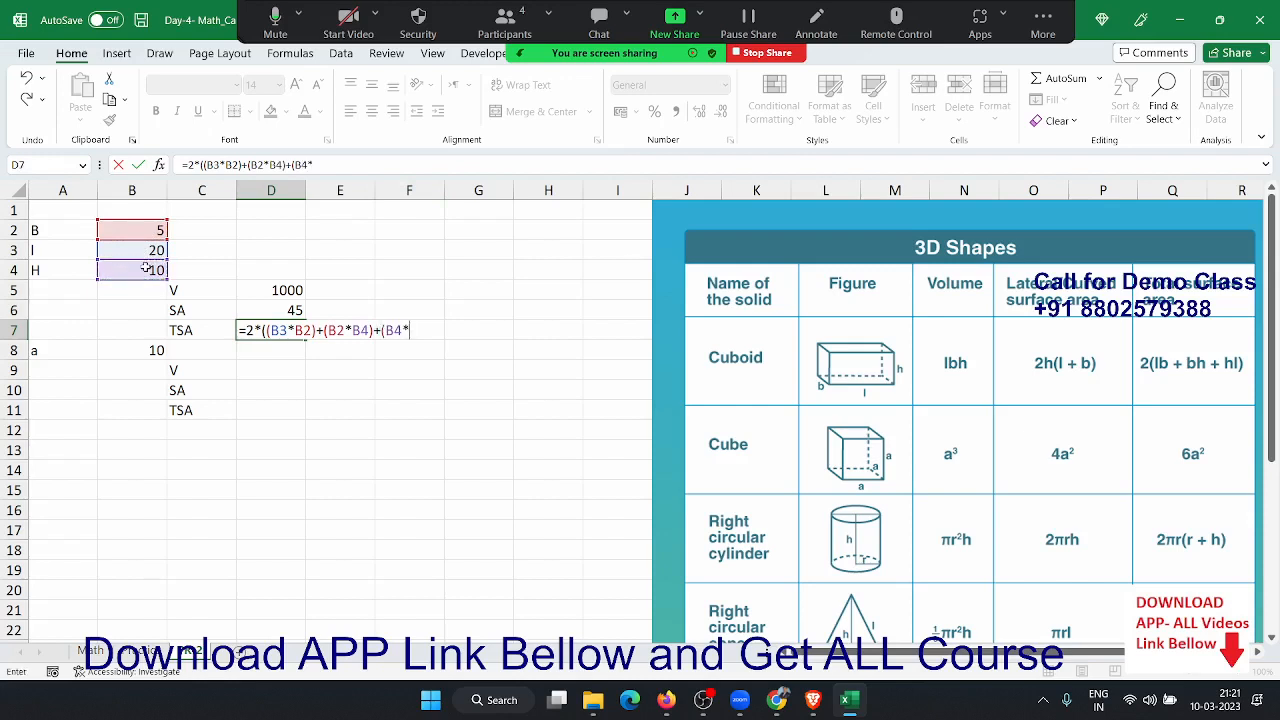
{"action": "left_click", "coordinate": [138, 250]}
{"action": "type", "text": ")"}
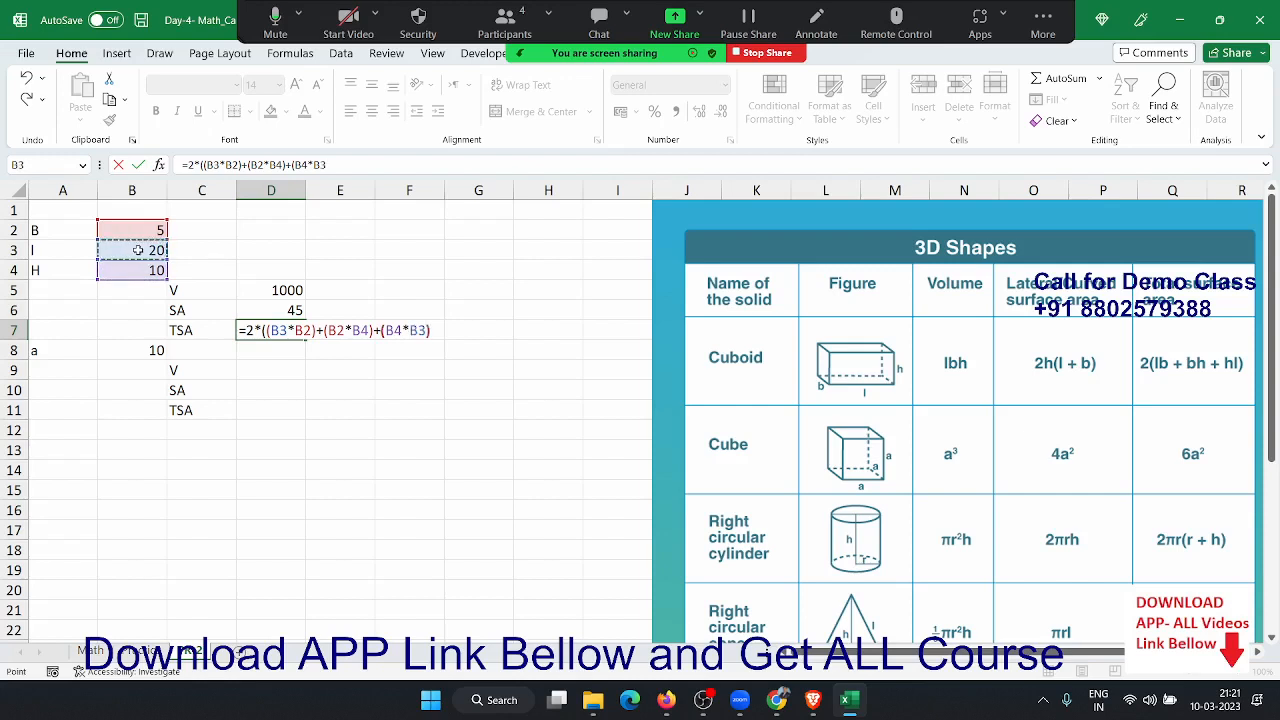
{"action": "type", "text": ")"}
{"action": "key", "text": "Return"}
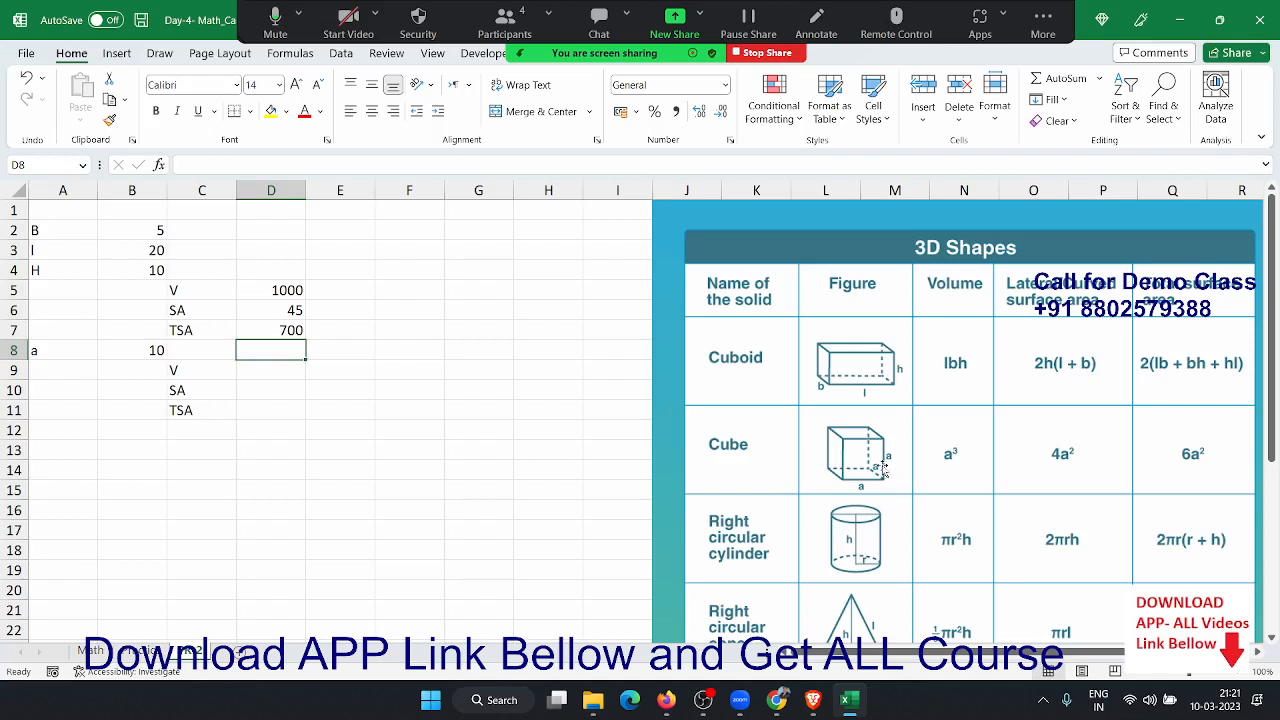
{"action": "left_click", "coordinate": [193, 372]}
- Enter =a^3 in D9 from the named side cell B8, giving a cube volume of 1000
{"action": "key", "text": "Right"}
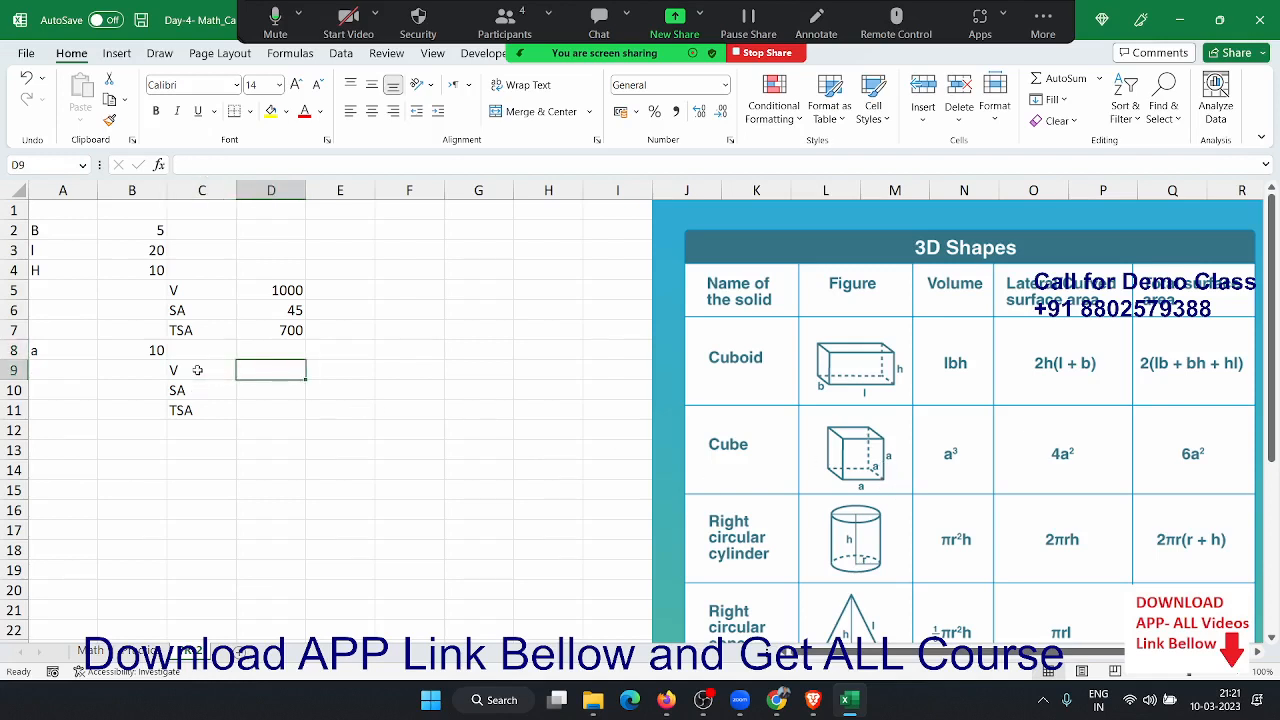
{"action": "type", "text": "="}
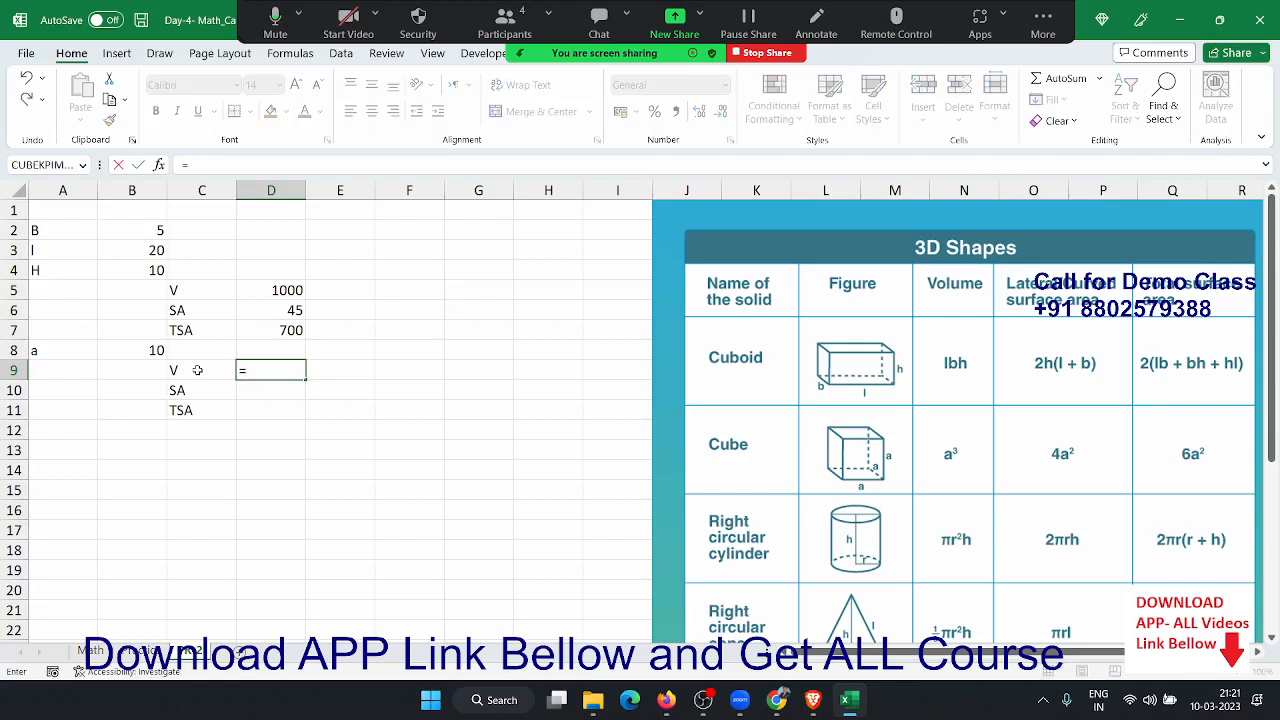
{"action": "left_click", "coordinate": [157, 350]}
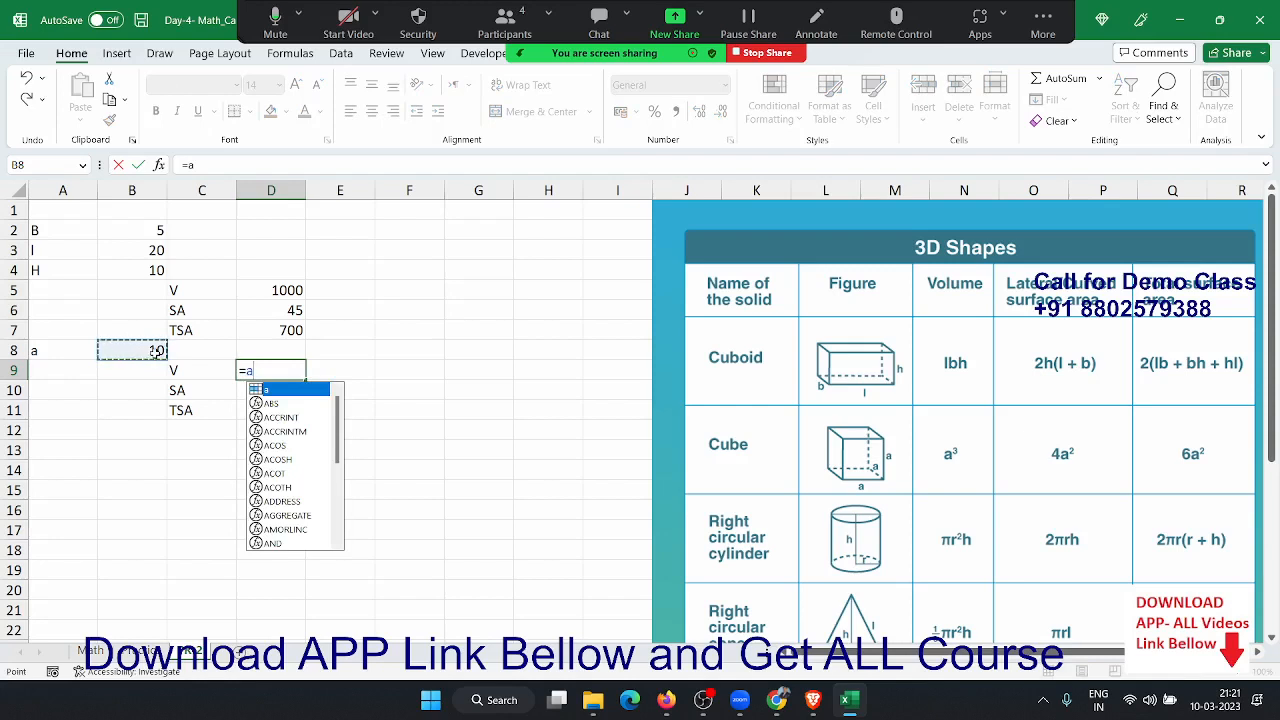
{"action": "type", "text": "^"}
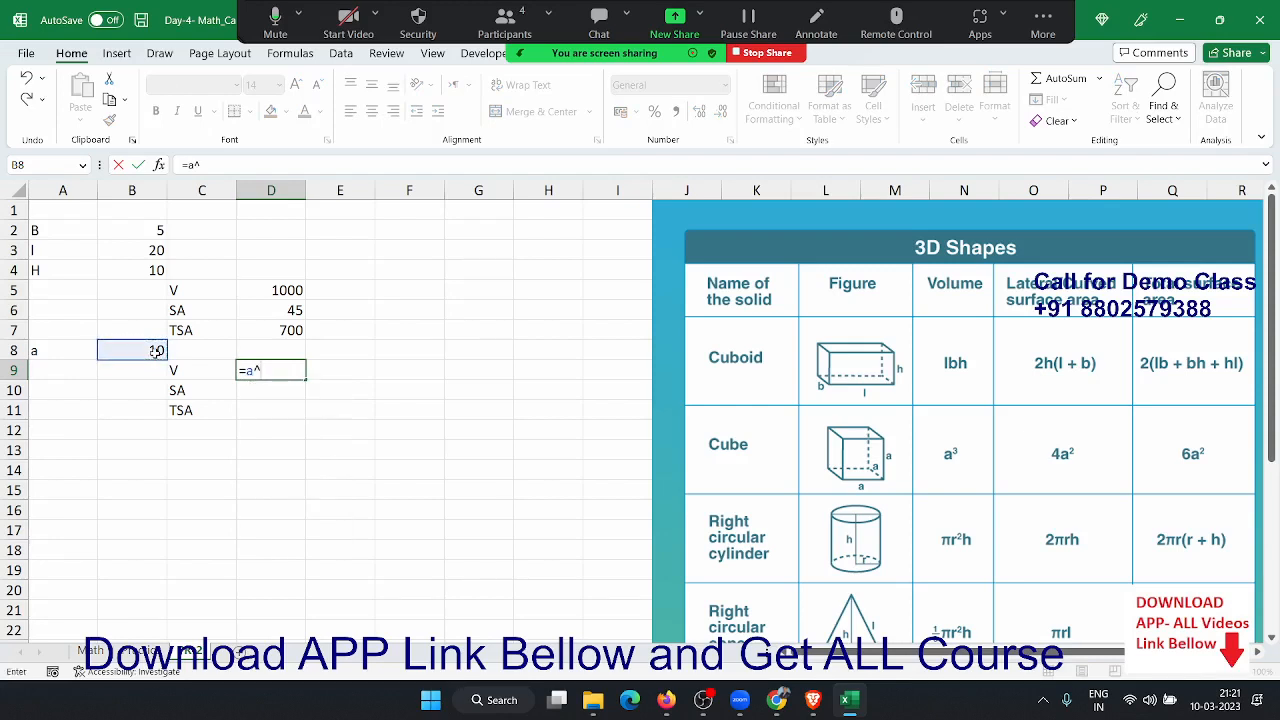
{"action": "type", "text": "3"}
{"action": "key", "text": "Return"}
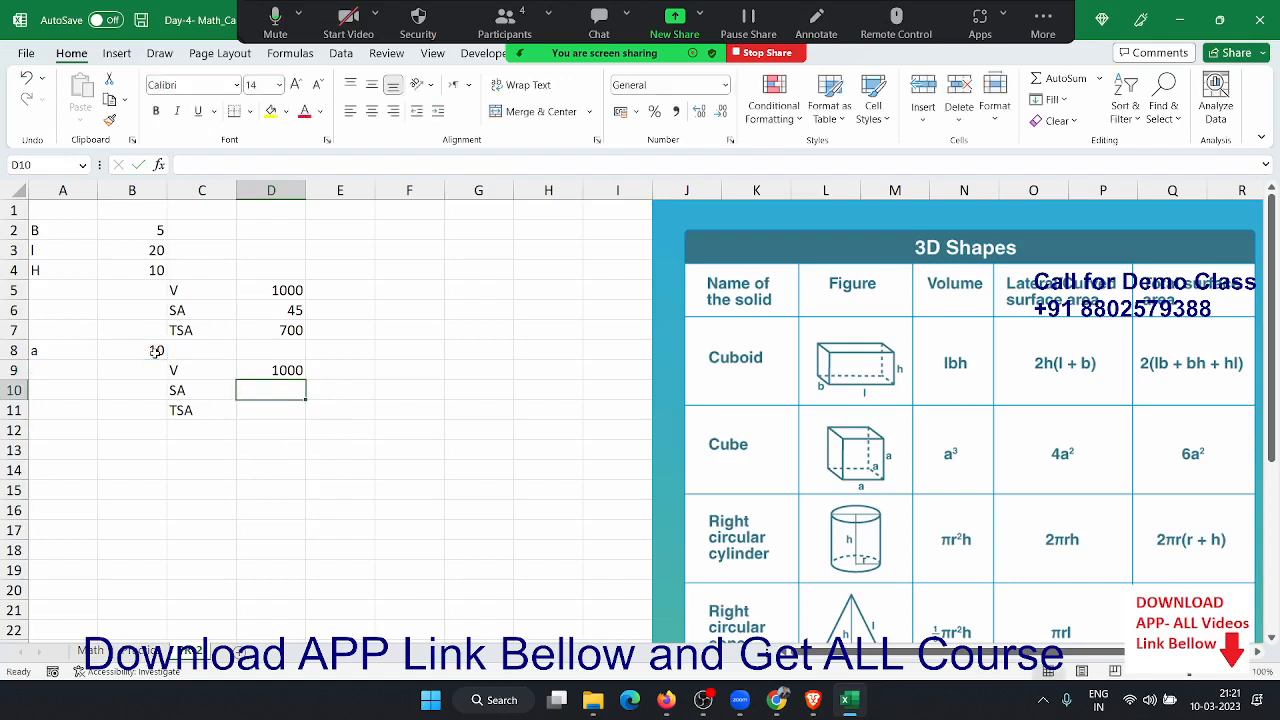
{"action": "key", "text": "Up"}
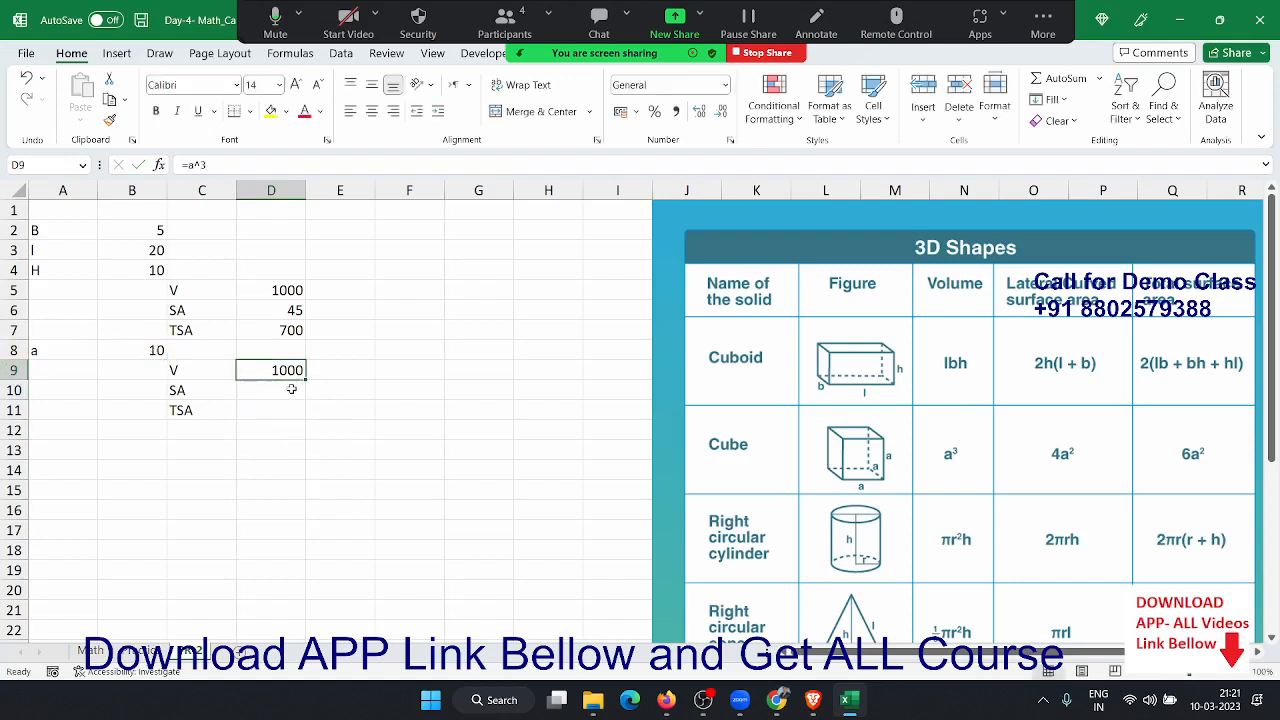
{"action": "left_click", "coordinate": [160, 349]}
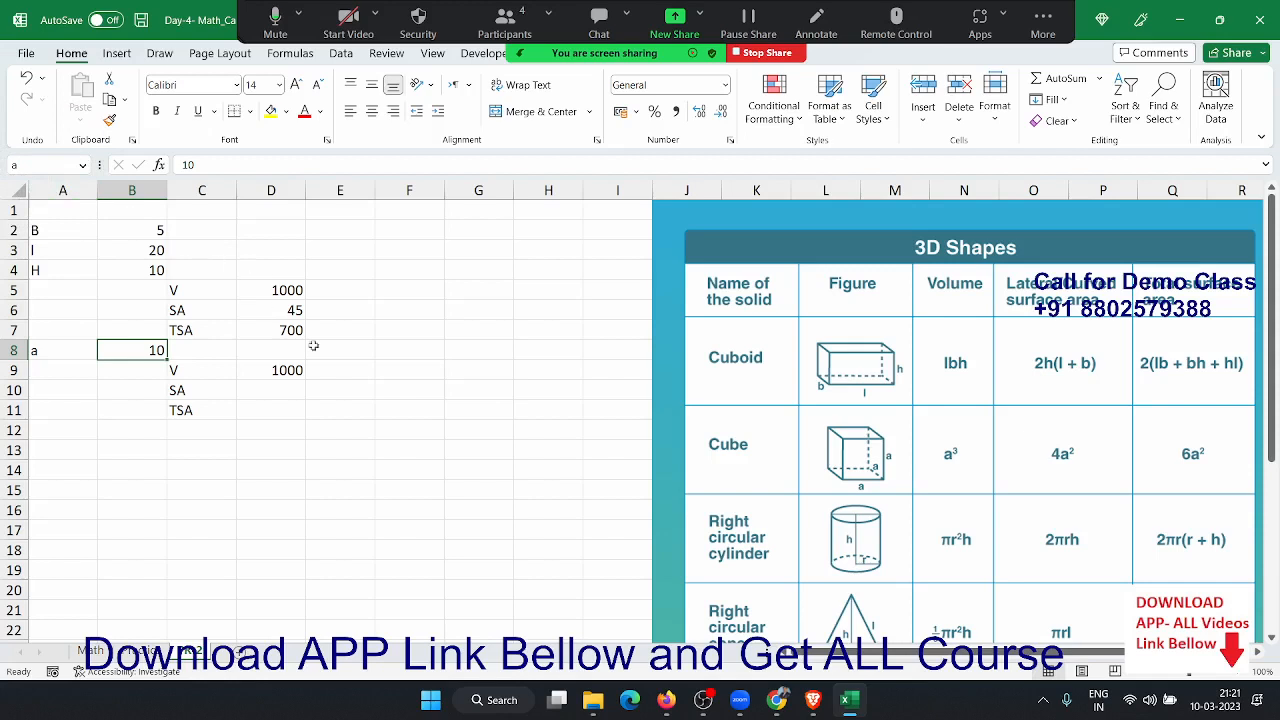
- Enter =4*(a^2) for the cube surface area of 400 and move it into D10
{"action": "left_click", "coordinate": [358, 369]}
{"action": "type", "text": "="}
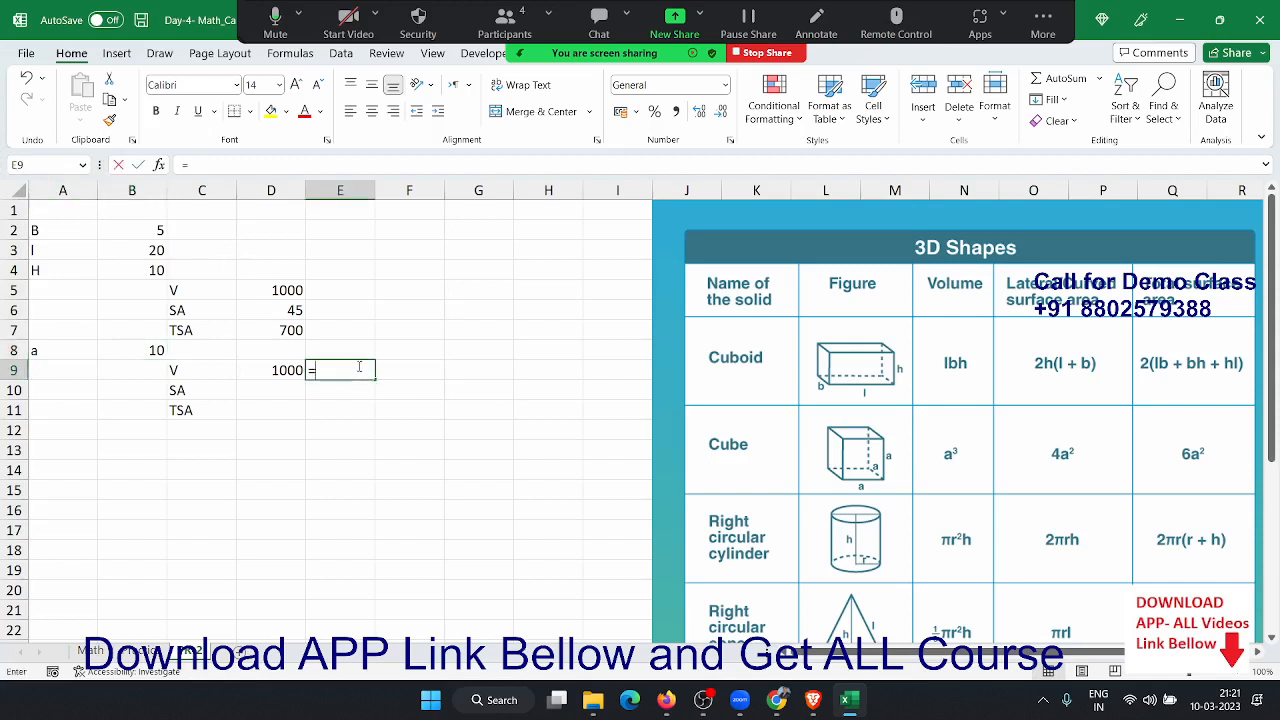
{"action": "type", "text": "4*"}
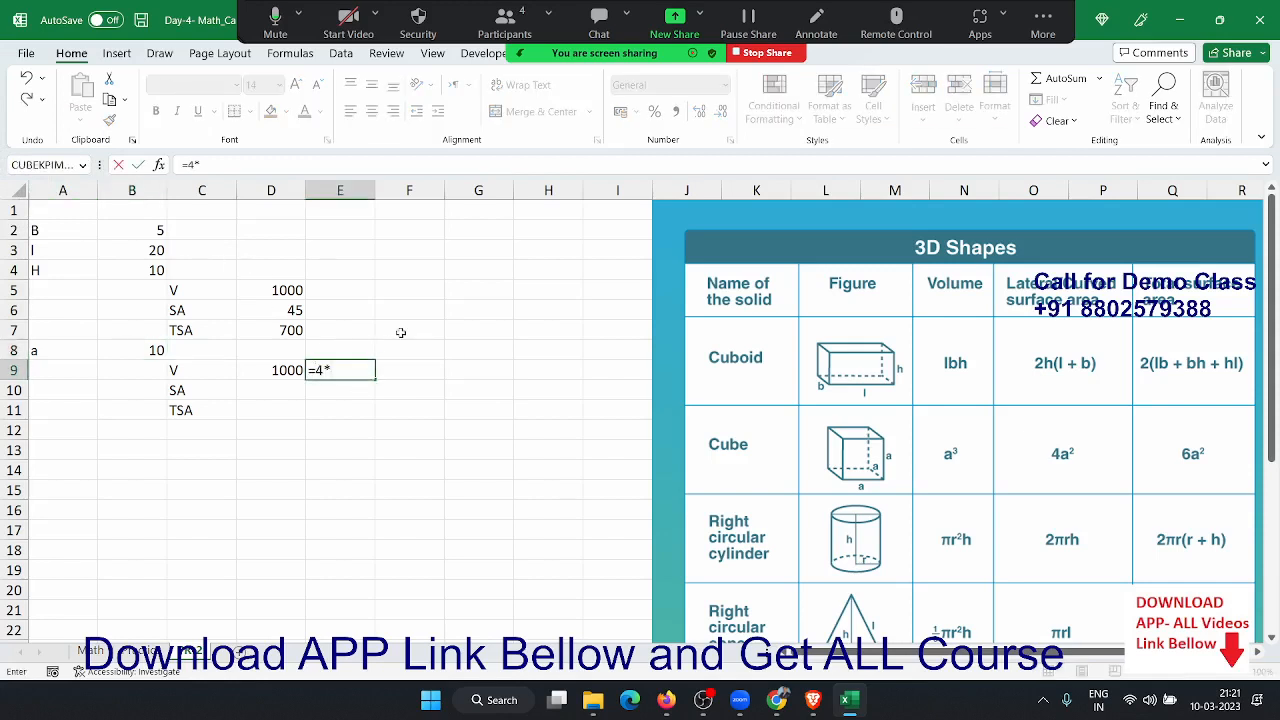
{"action": "type", "text": "(a"}
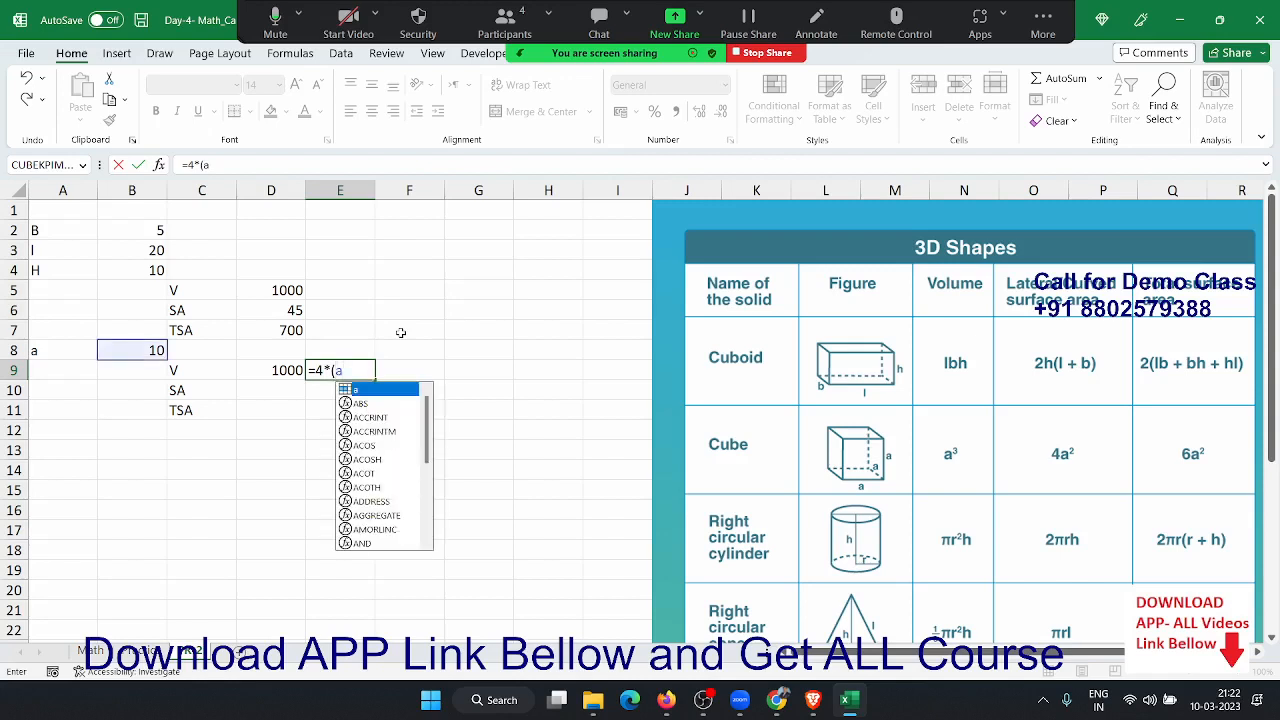
{"action": "type", "text": "^2"}
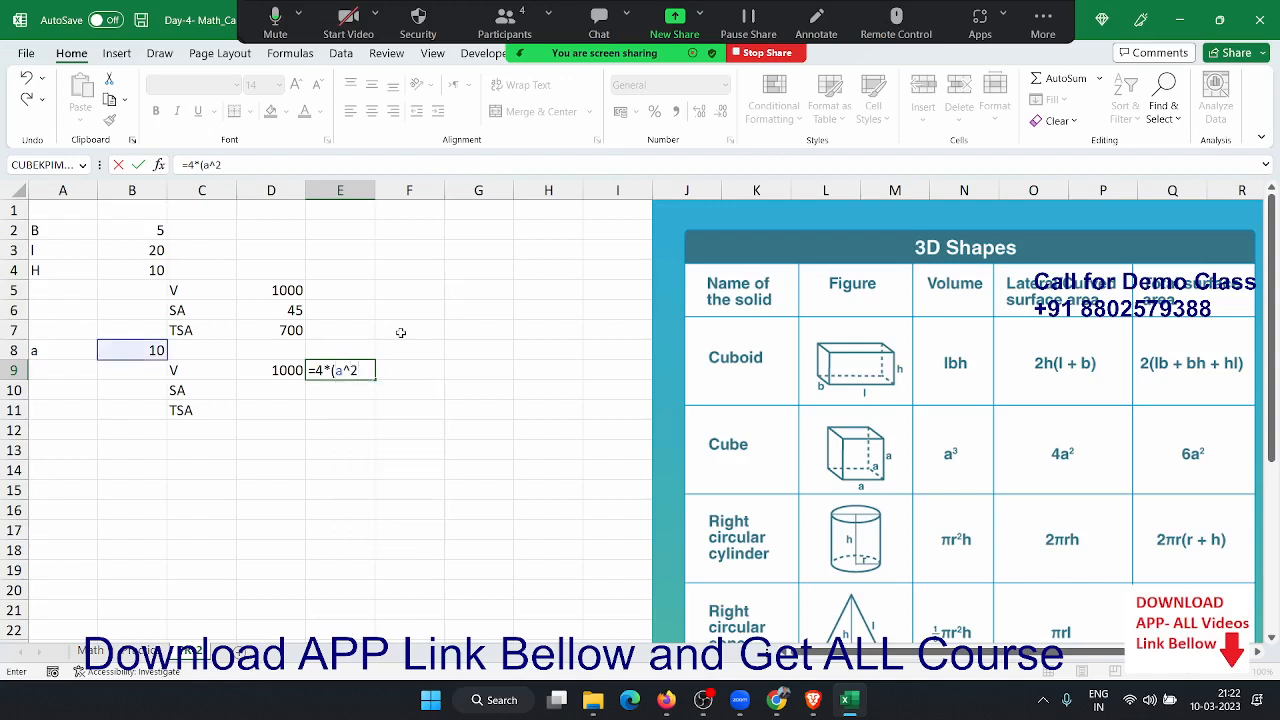
{"action": "type", "text": ")"}
{"action": "key", "text": "Return"}
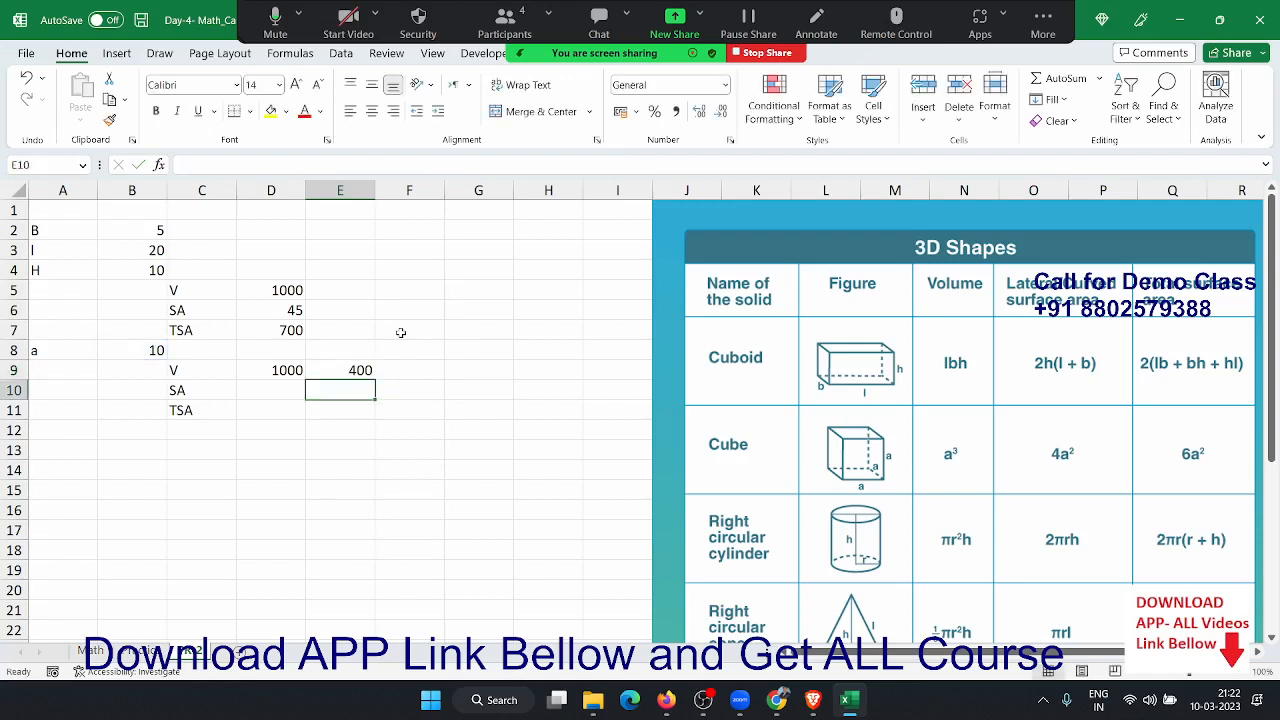
{"action": "key", "text": "Up"}
{"action": "key", "text": "Right"}
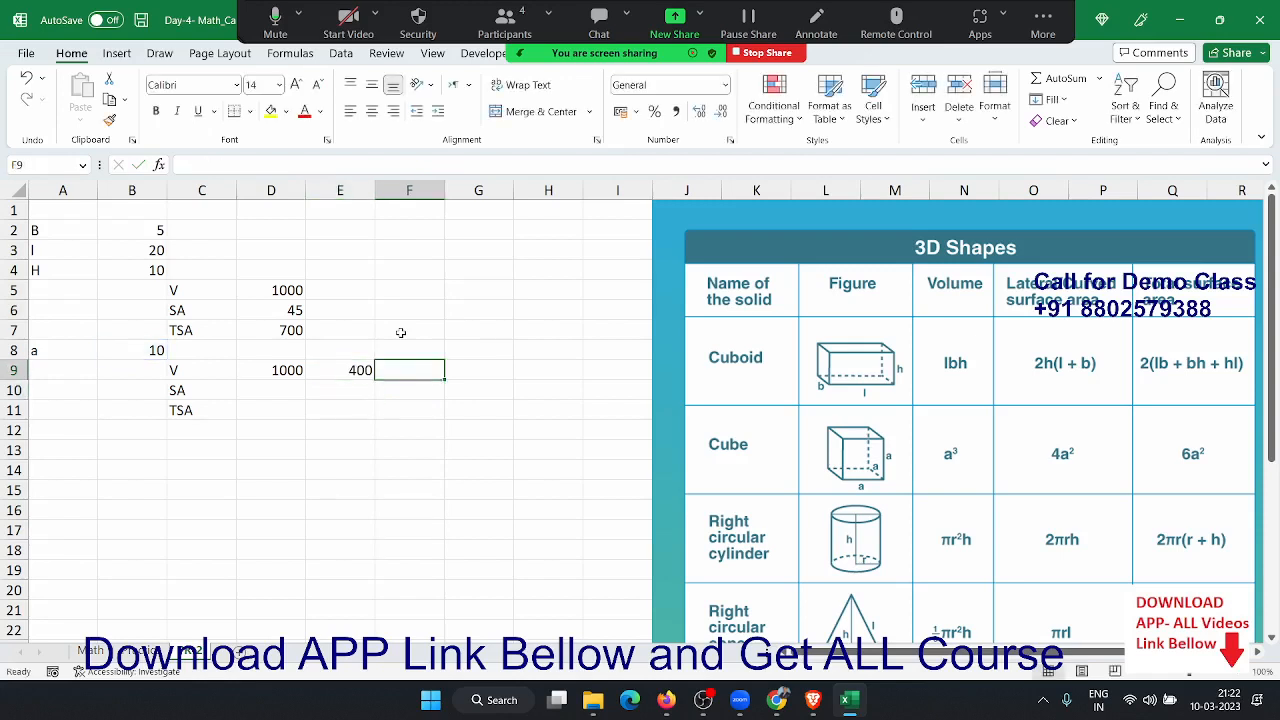
{"action": "key", "text": "Left"}
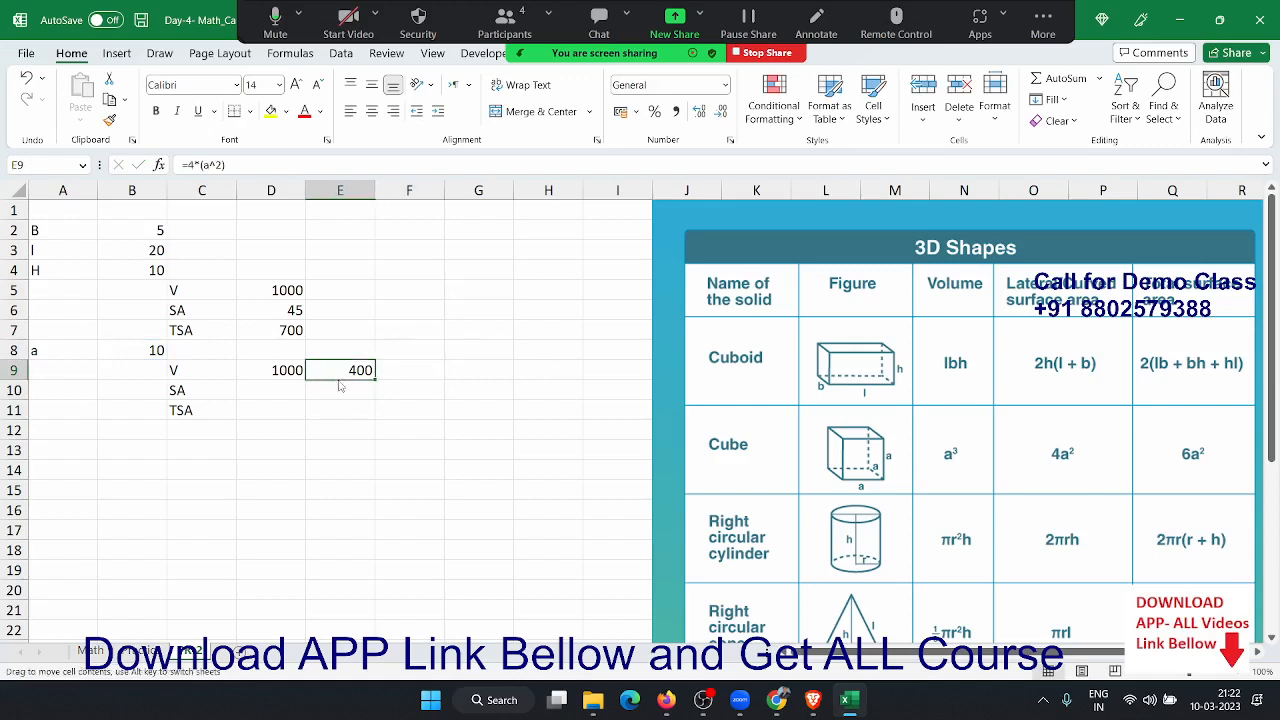
{"action": "left_click_drag", "start_coordinate": [326, 371], "coordinate": [298, 401]}
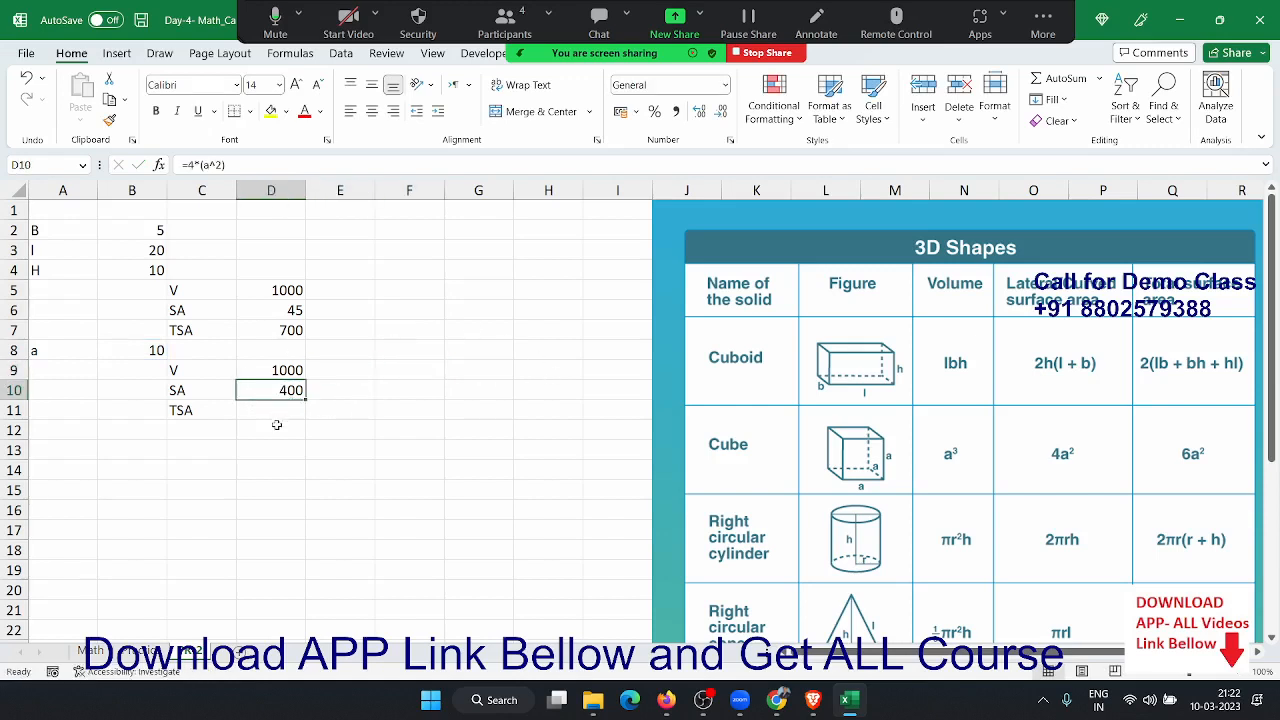
{"action": "left_click", "coordinate": [276, 424]}
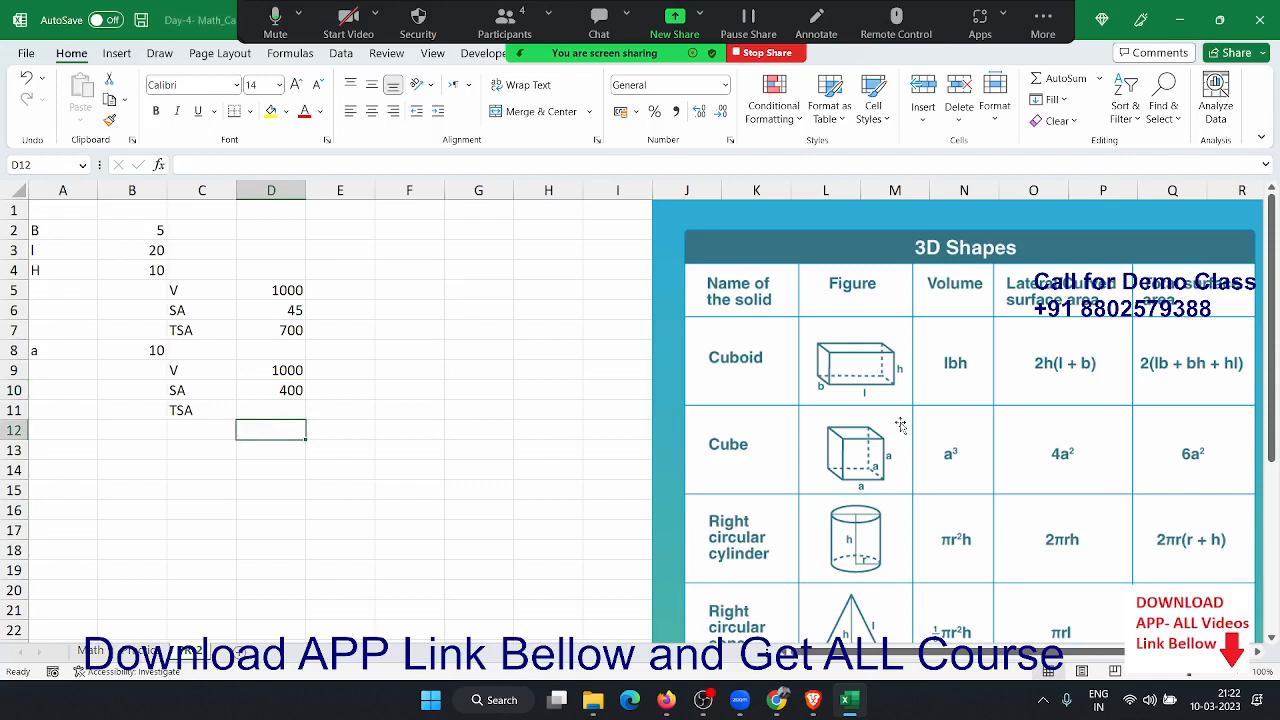
- Close the Day-4 workbook and open Day-5- MISS_Calculation from the APP_Rec (D:) drive
{"action": "left_click", "coordinate": [1252, 28]}
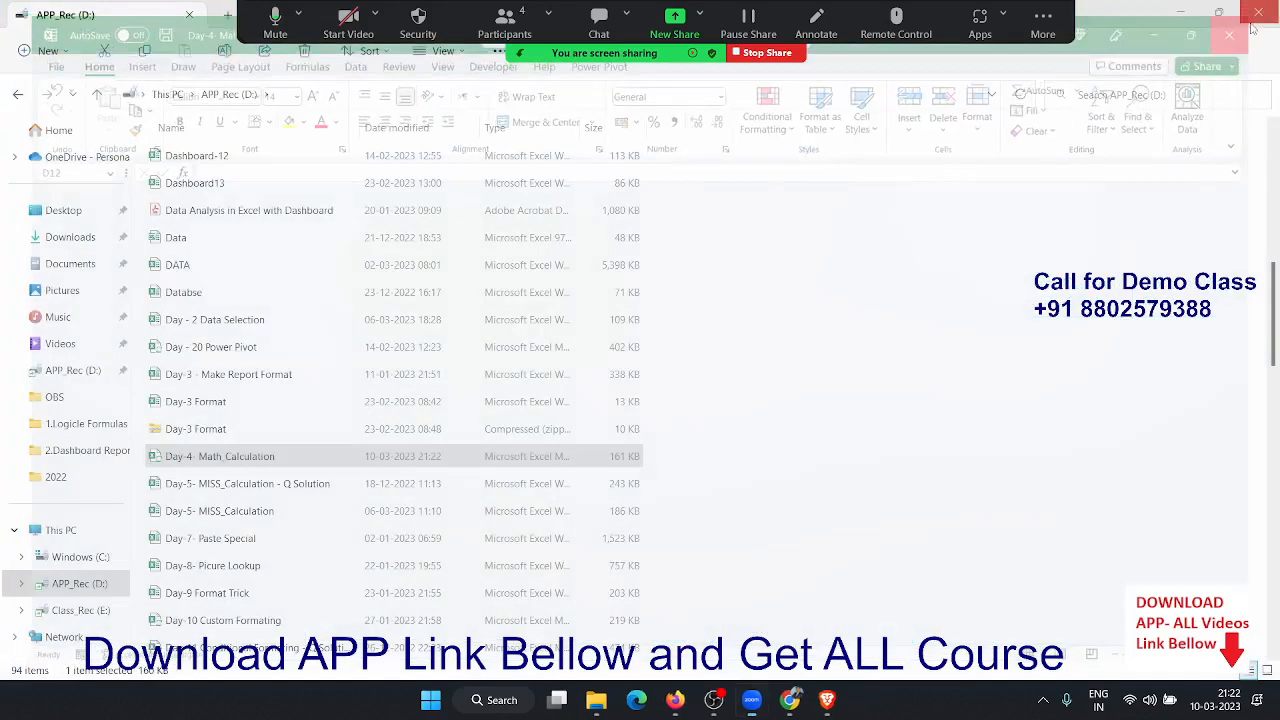
{"action": "left_click", "coordinate": [307, 488]}
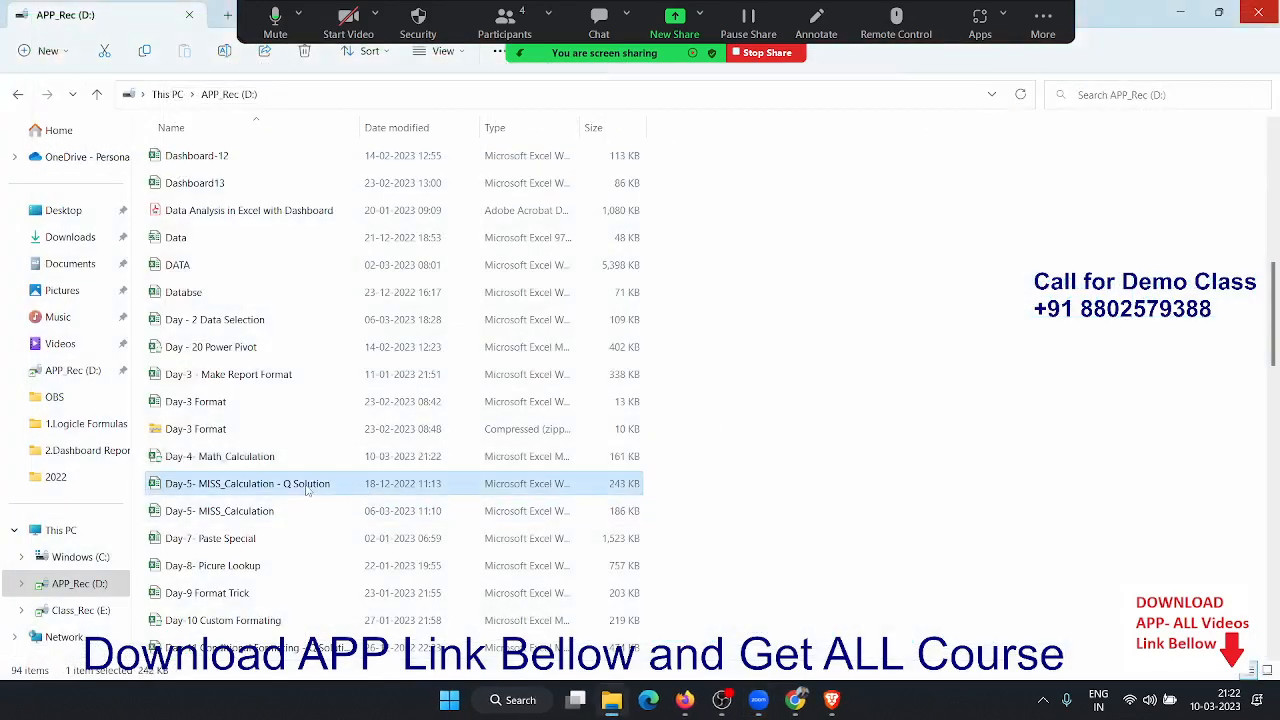
{"action": "double_click", "coordinate": [275, 510]}
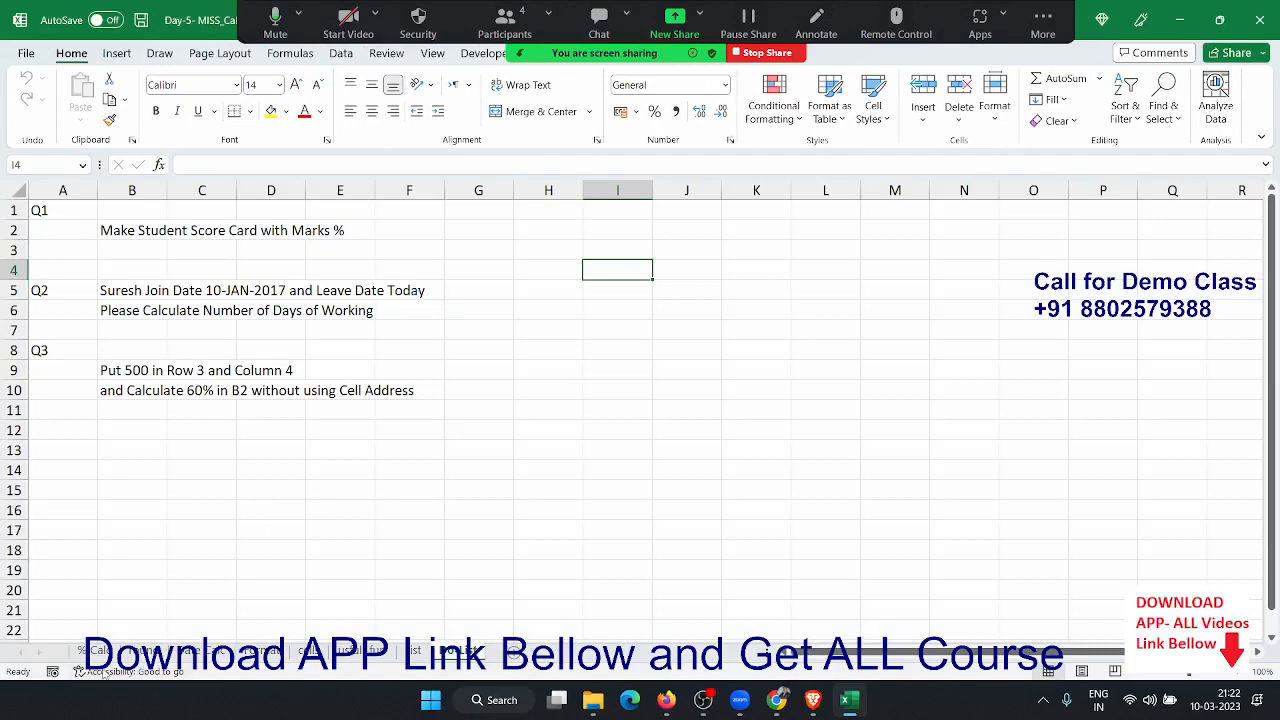
- Switch to the % Calulation sheet and clear rows 3 to 12
{"action": "left_click", "coordinate": [98, 651]}
{"action": "left_click", "coordinate": [186, 540]}
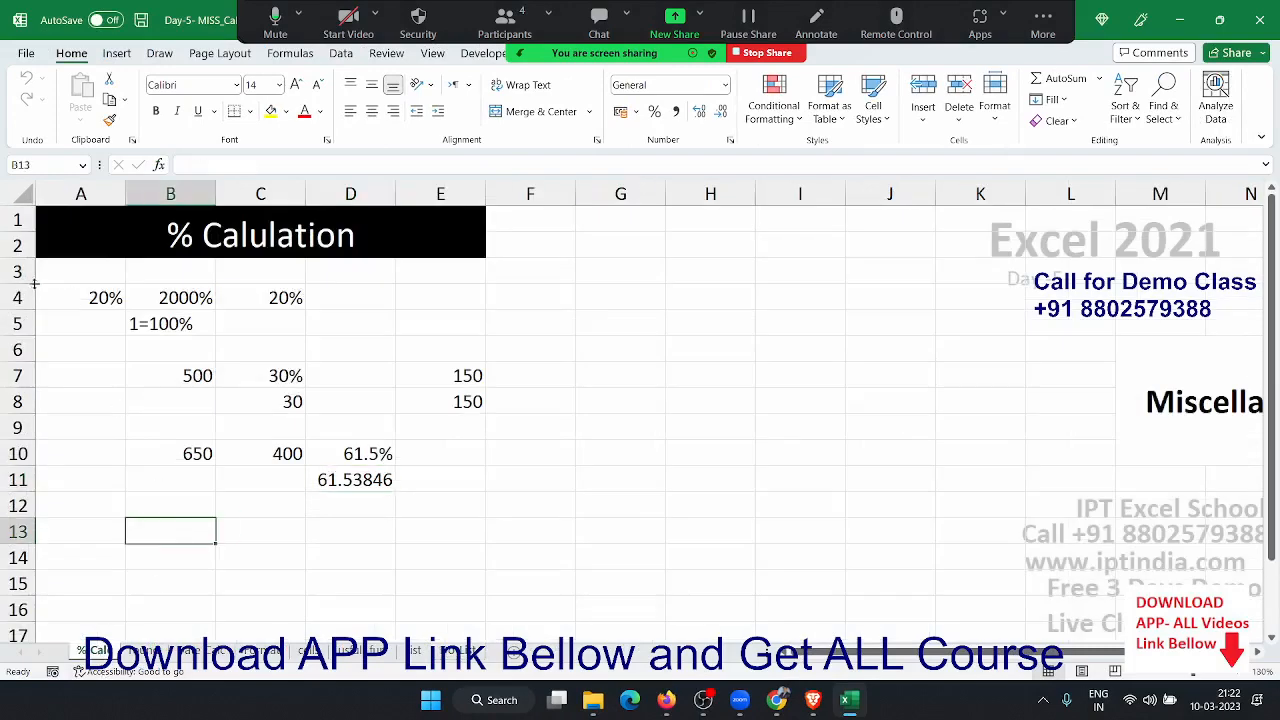
{"action": "left_click_drag", "start_coordinate": [17, 272], "coordinate": [4, 508]}
{"action": "key", "text": "Delete"}
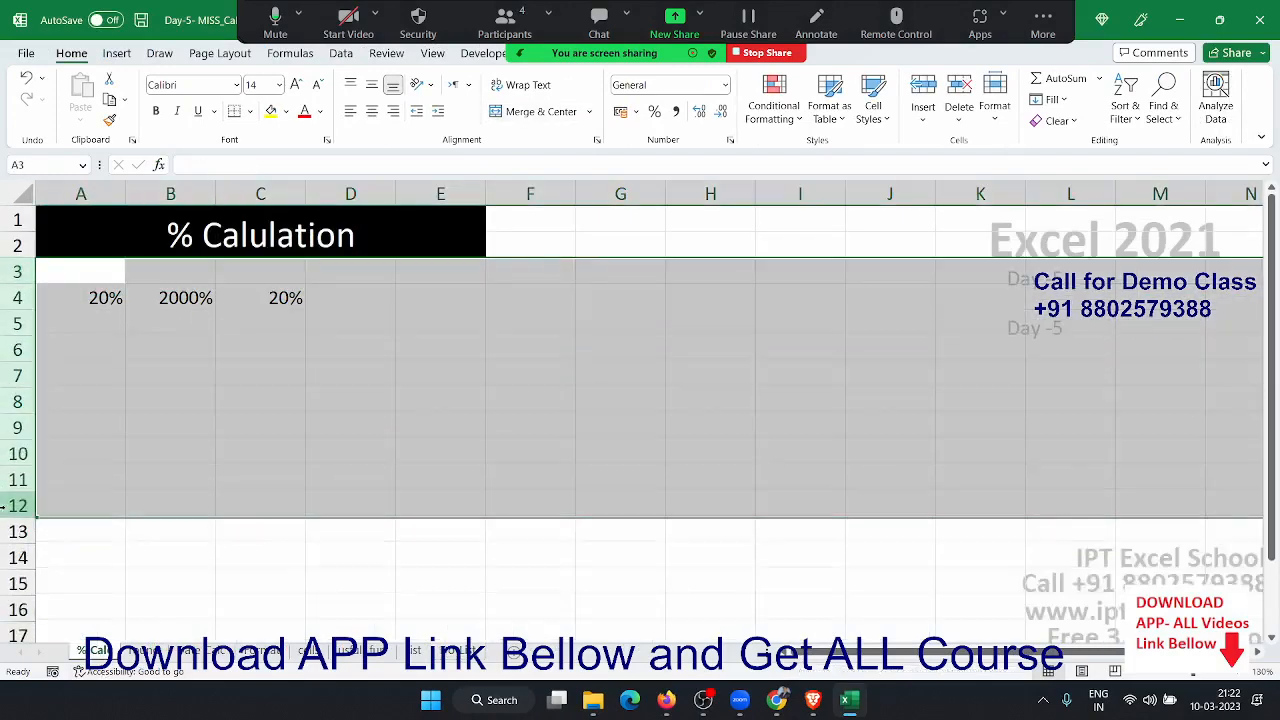
- Enter 20% in B4, and 20 in C4 formatted as a percentage to show 2000%
{"action": "key", "text": "ctrl+Home"}
{"action": "key", "text": "Down"}
{"action": "key", "text": "Down"}
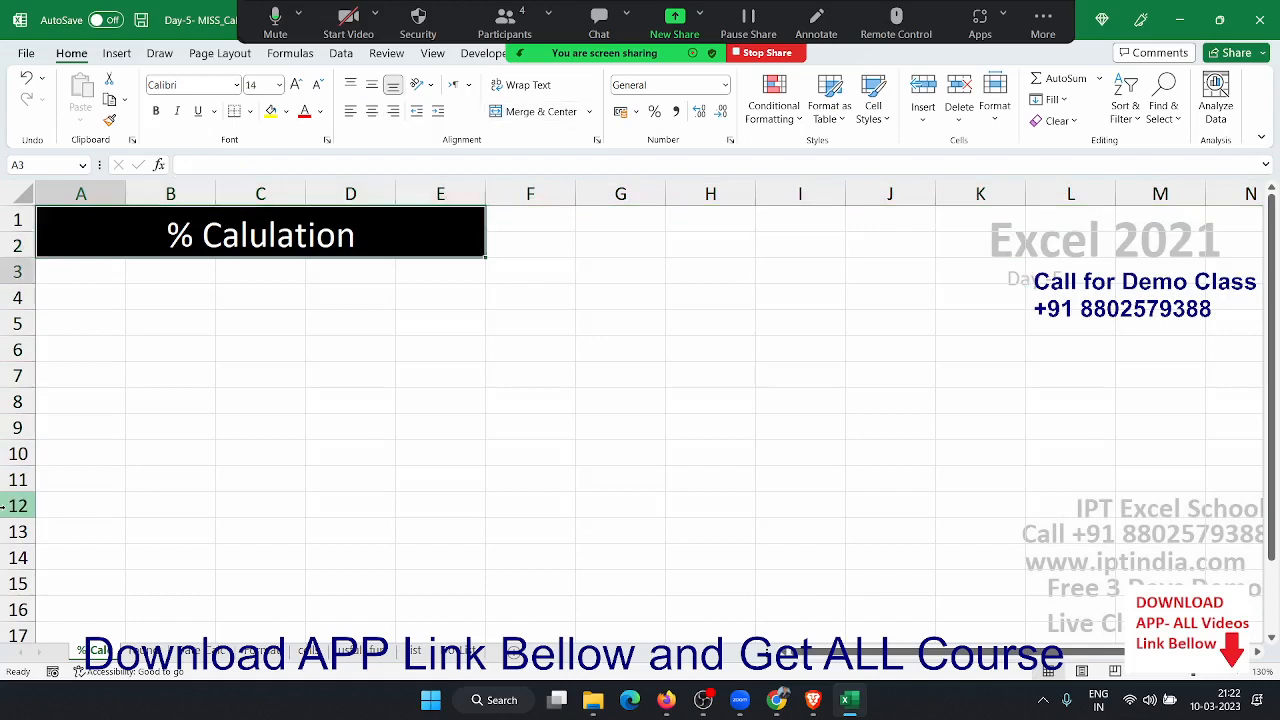
{"action": "key", "text": "Right"}
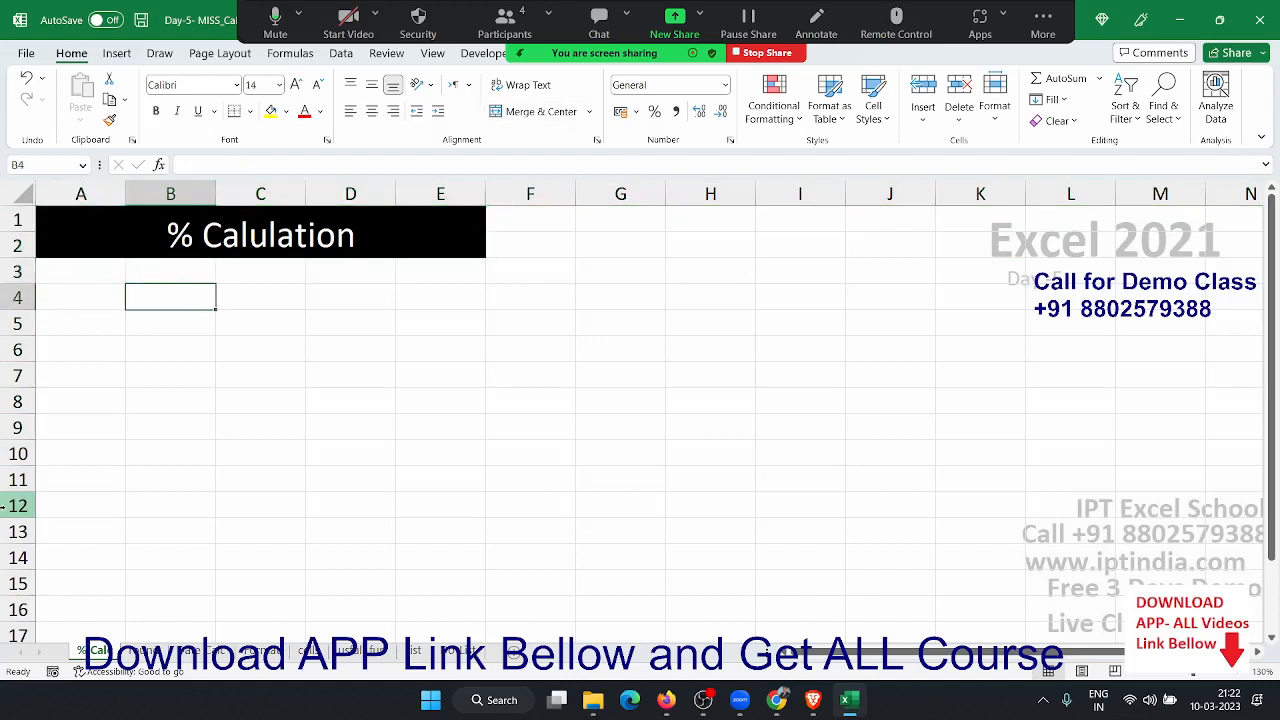
{"action": "type", "text": "20"}
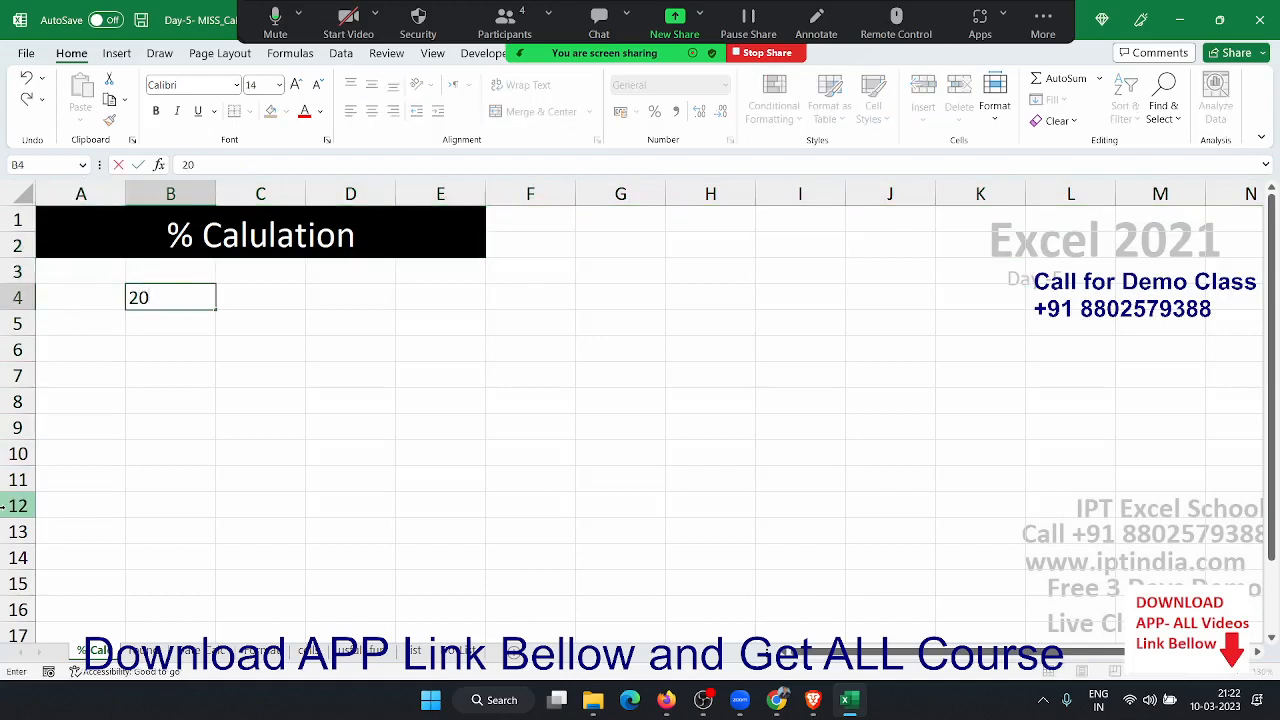
{"action": "type", "text": "%"}
{"action": "key", "text": "Return"}
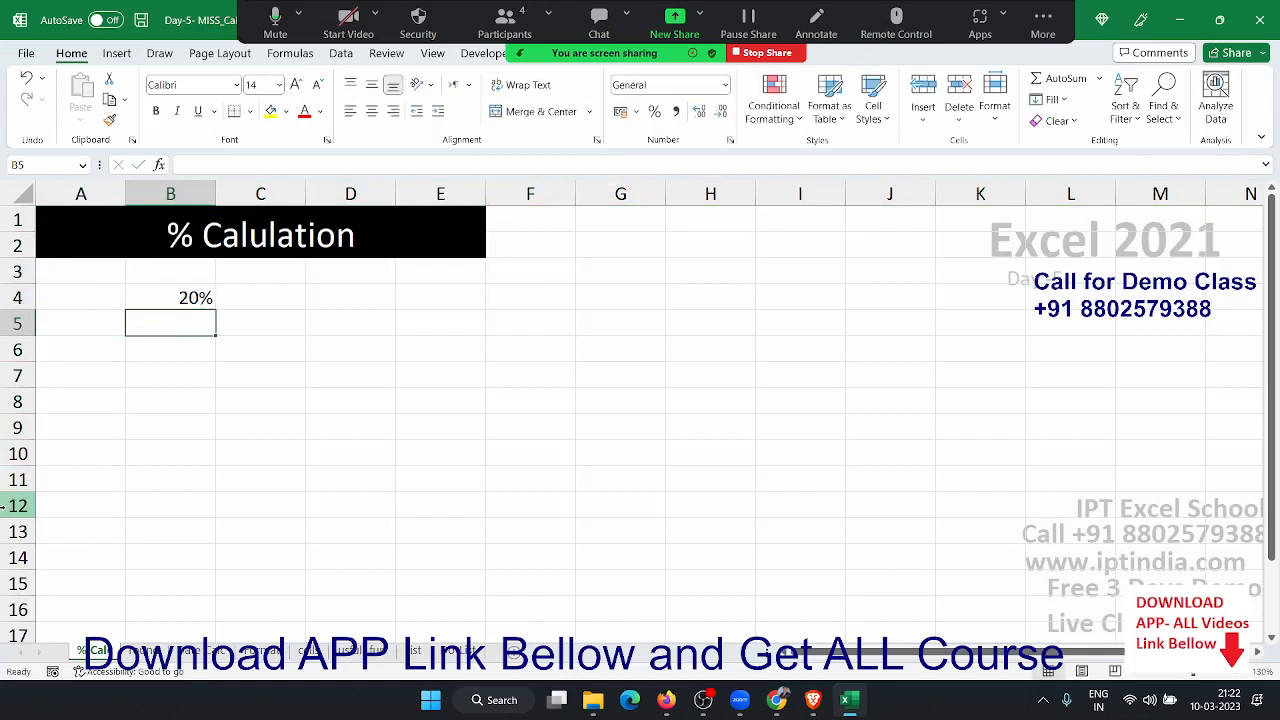
{"action": "key", "text": "Up"}
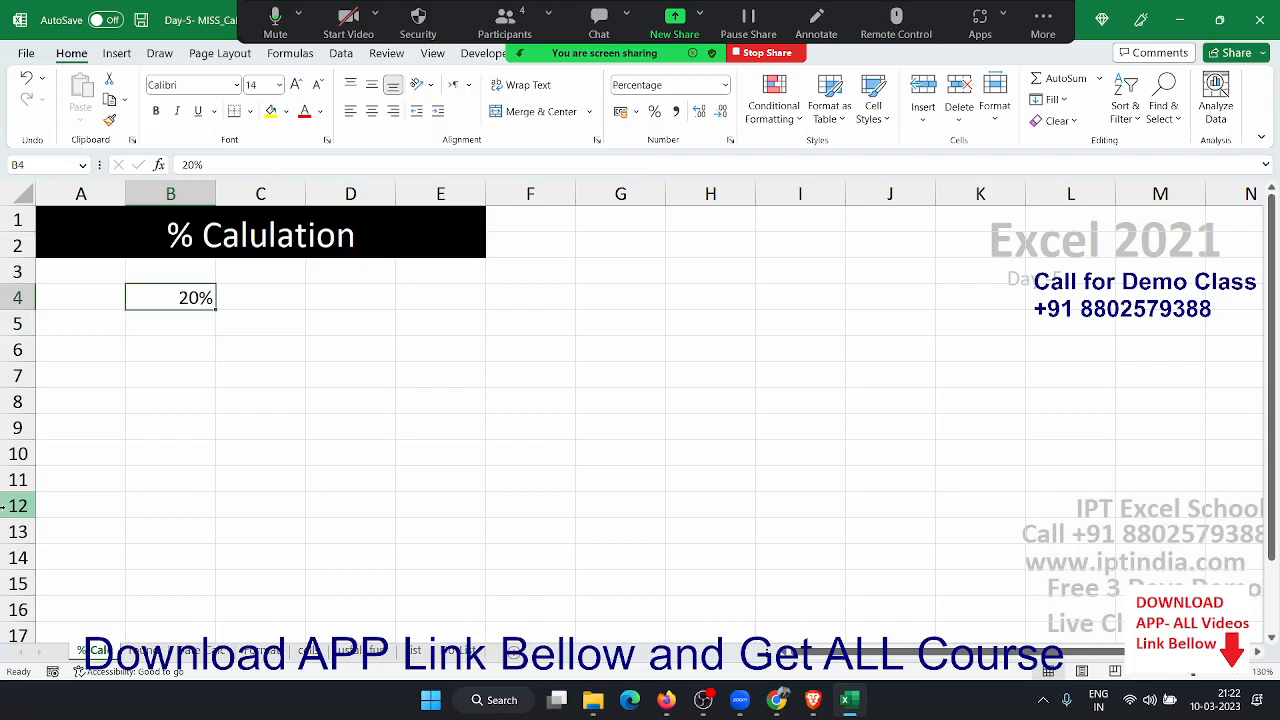
{"action": "key", "text": "Right"}
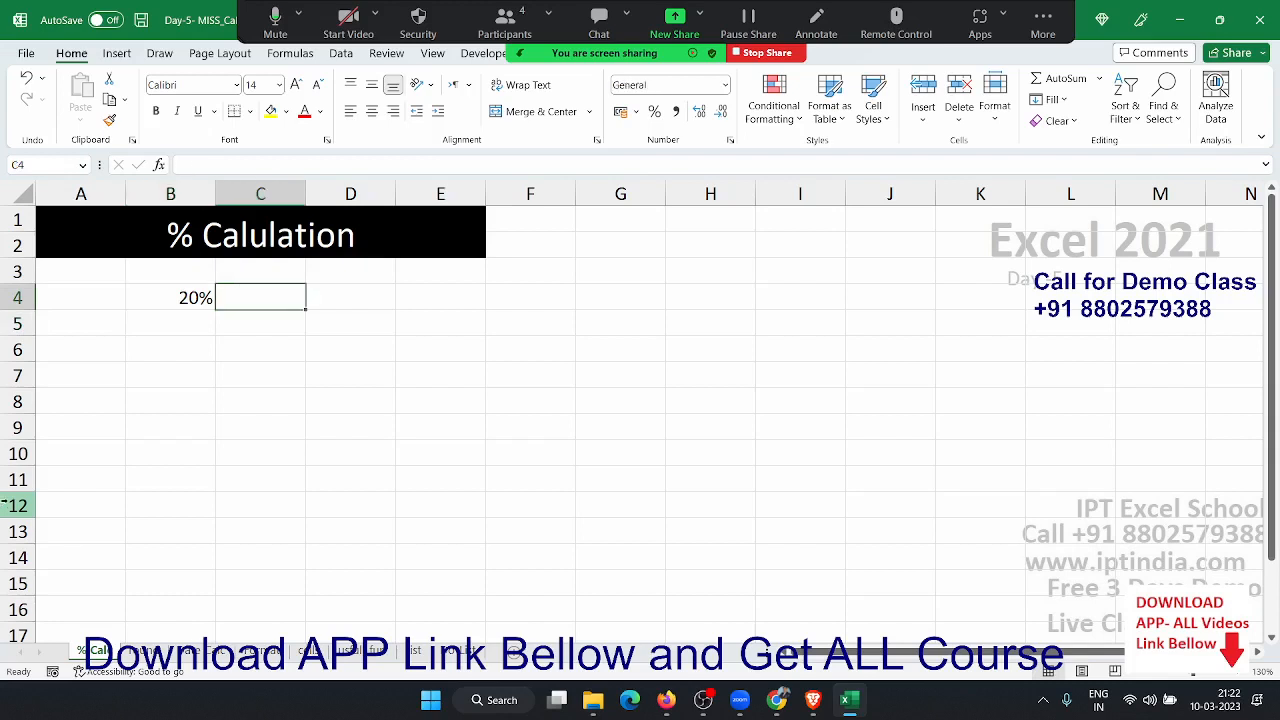
{"action": "type", "text": "20"}
{"action": "key", "text": "Return"}
{"action": "key", "text": "Up"}
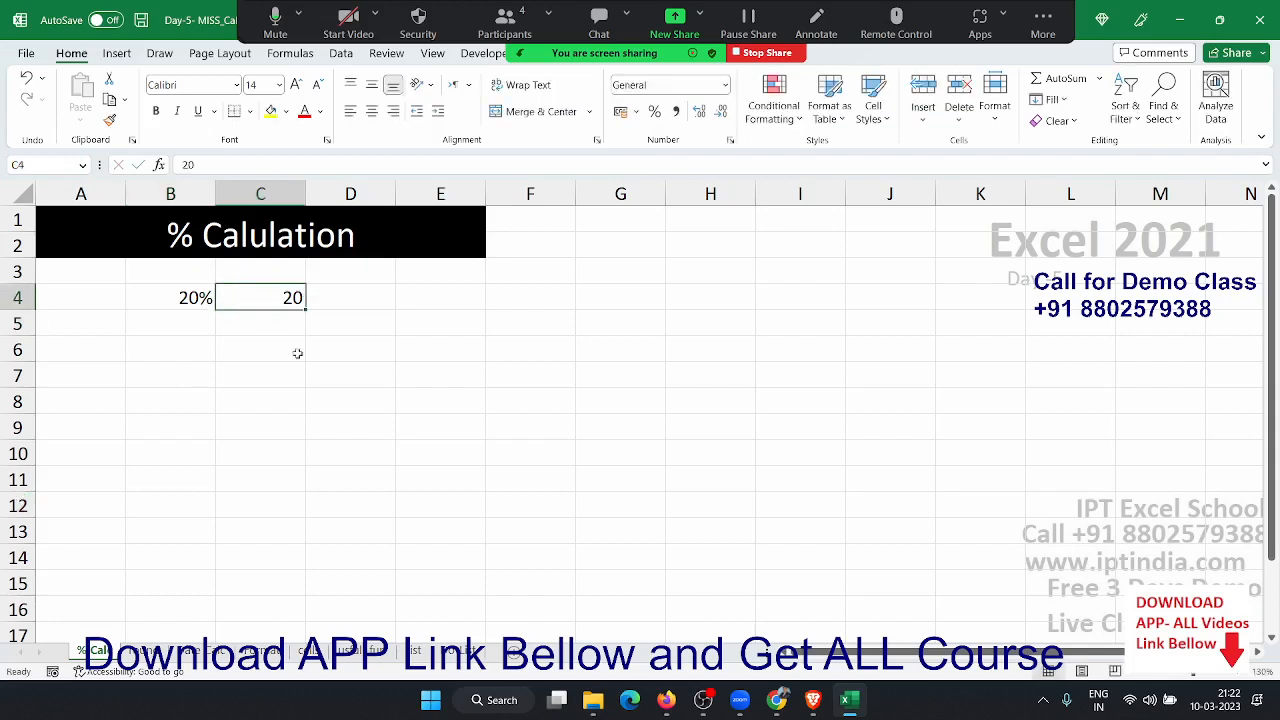
{"action": "left_click", "coordinate": [653, 112]}
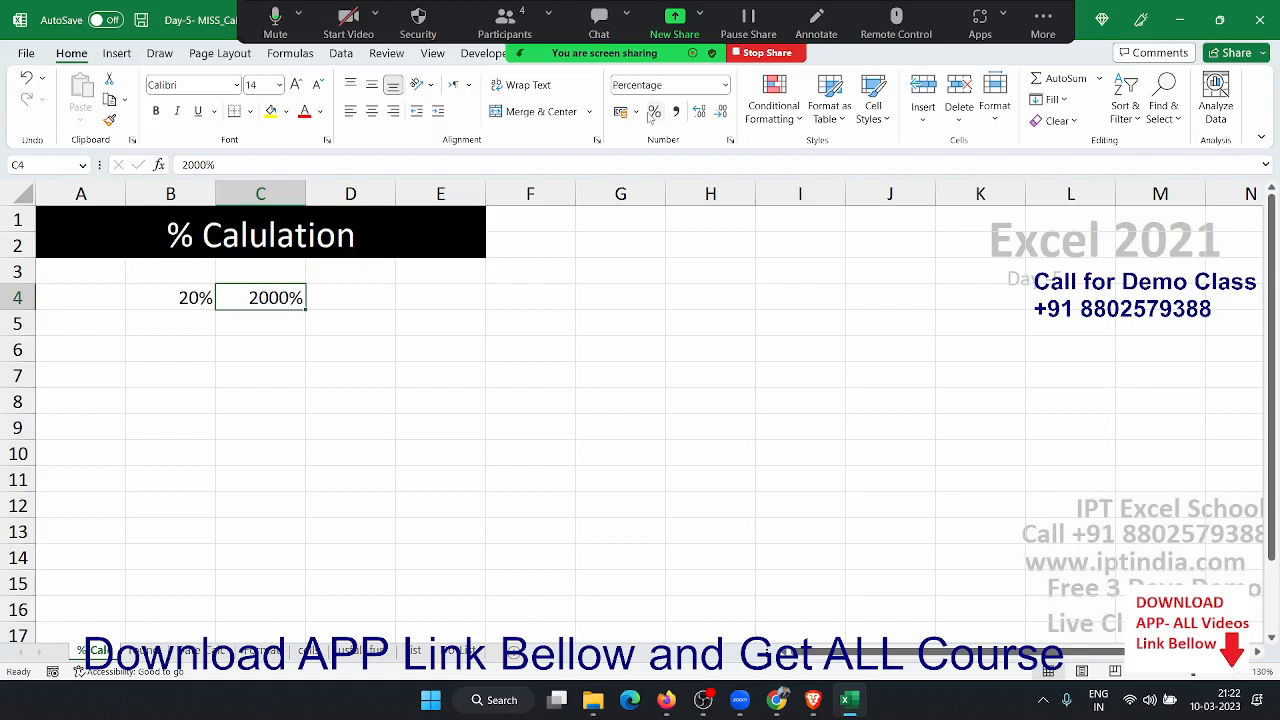
- Add the note 1=100% in C5 and enter 0.20 in D4 formatted as 20%
{"action": "key", "text": "Down"}
{"action": "type", "text": "1="}
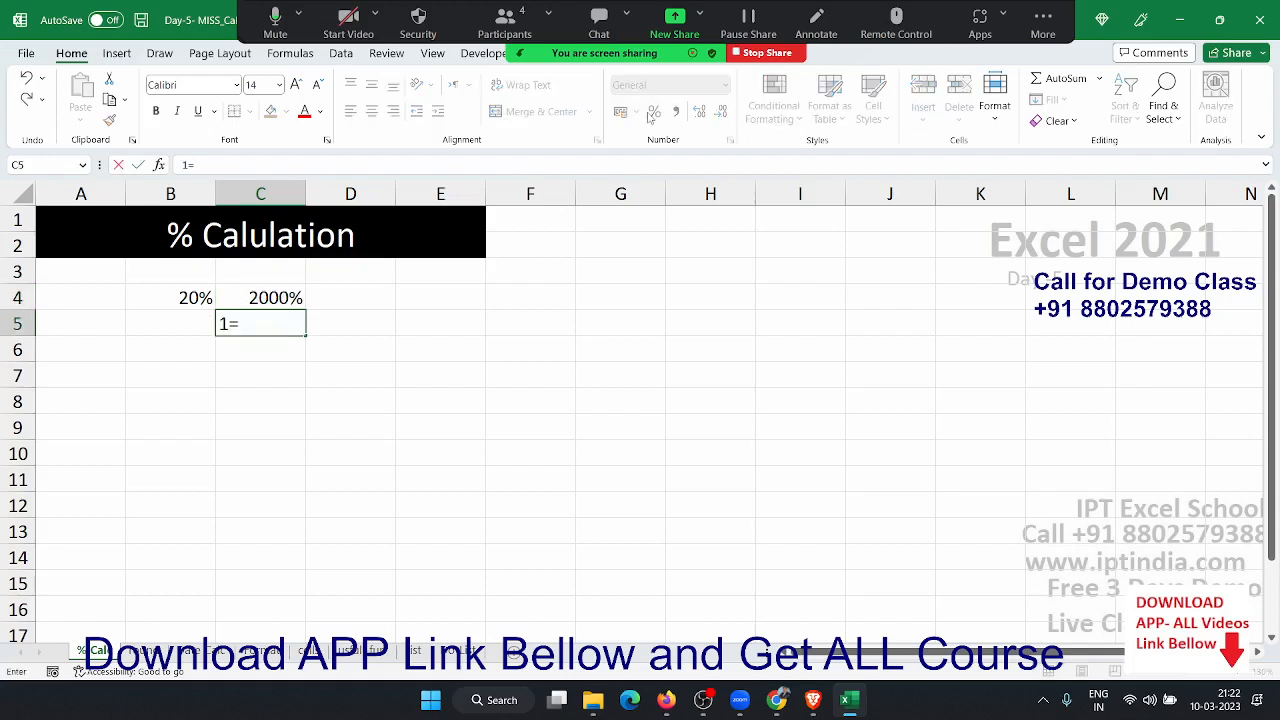
{"action": "type", "text": "100%"}
{"action": "key", "text": "Return"}
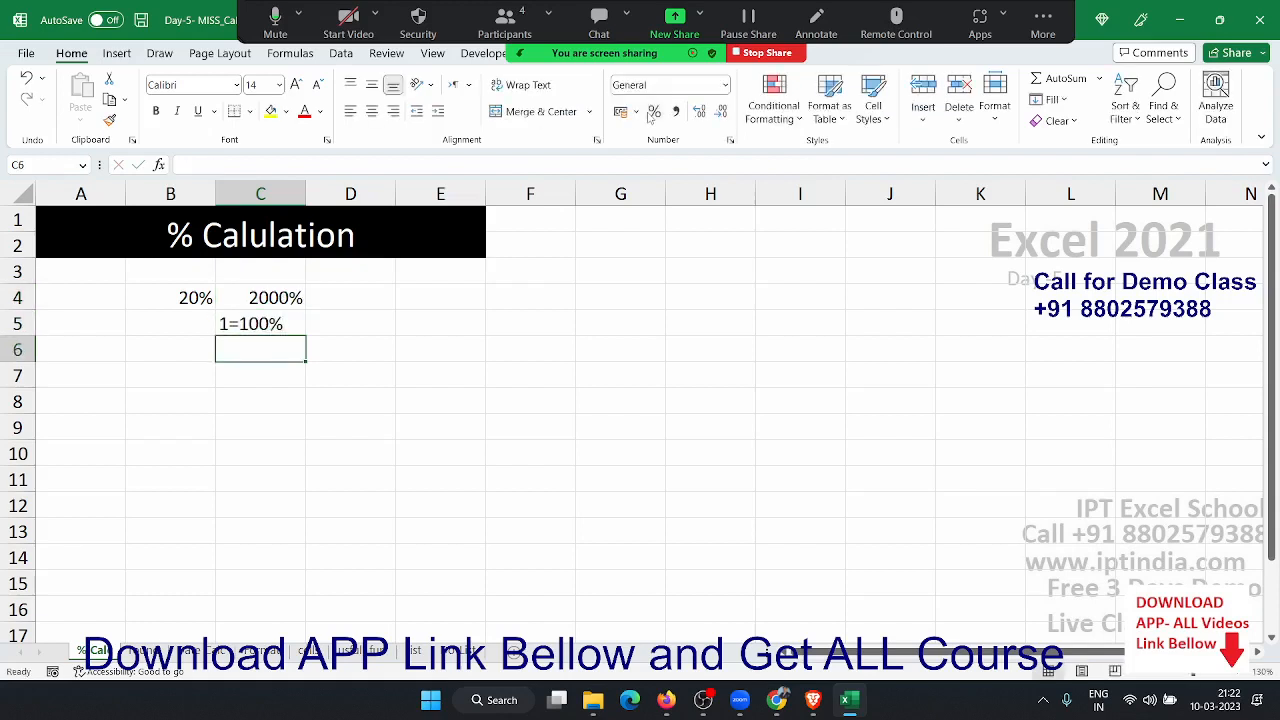
{"action": "key", "text": "Up"}
{"action": "key", "text": "Up"}
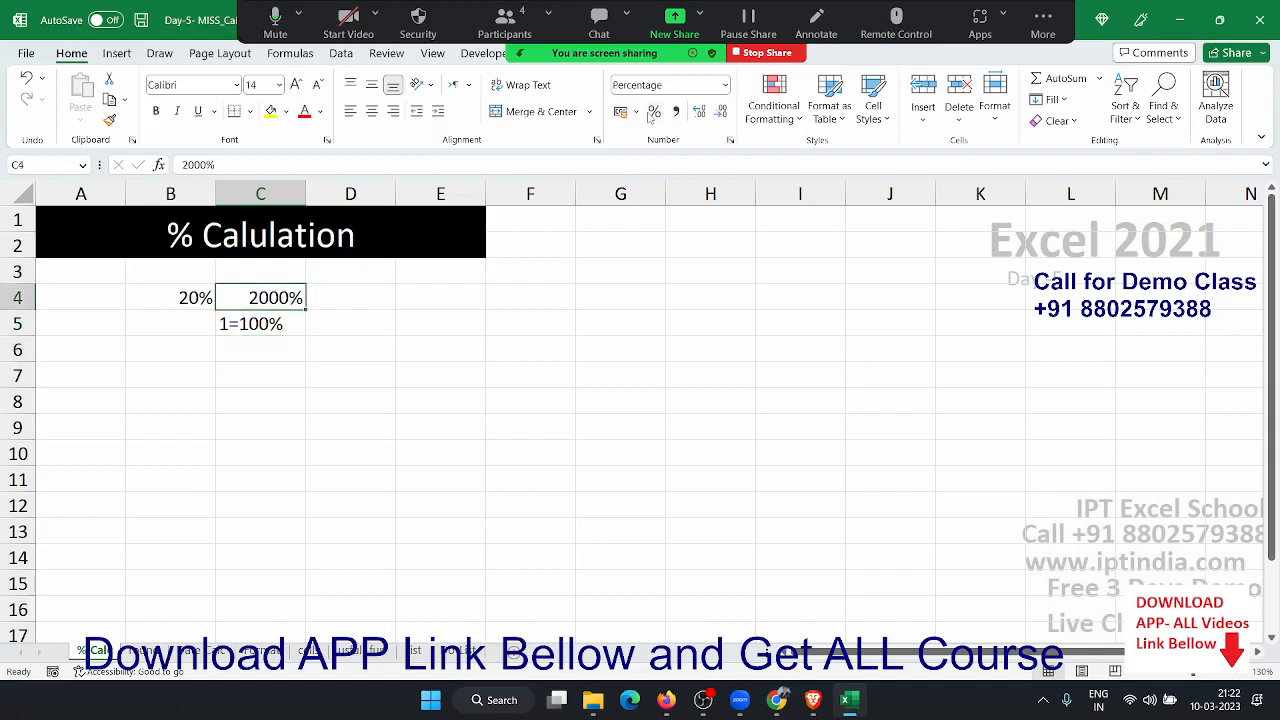
{"action": "key", "text": "Right"}
{"action": "type", "text": "0.20"}
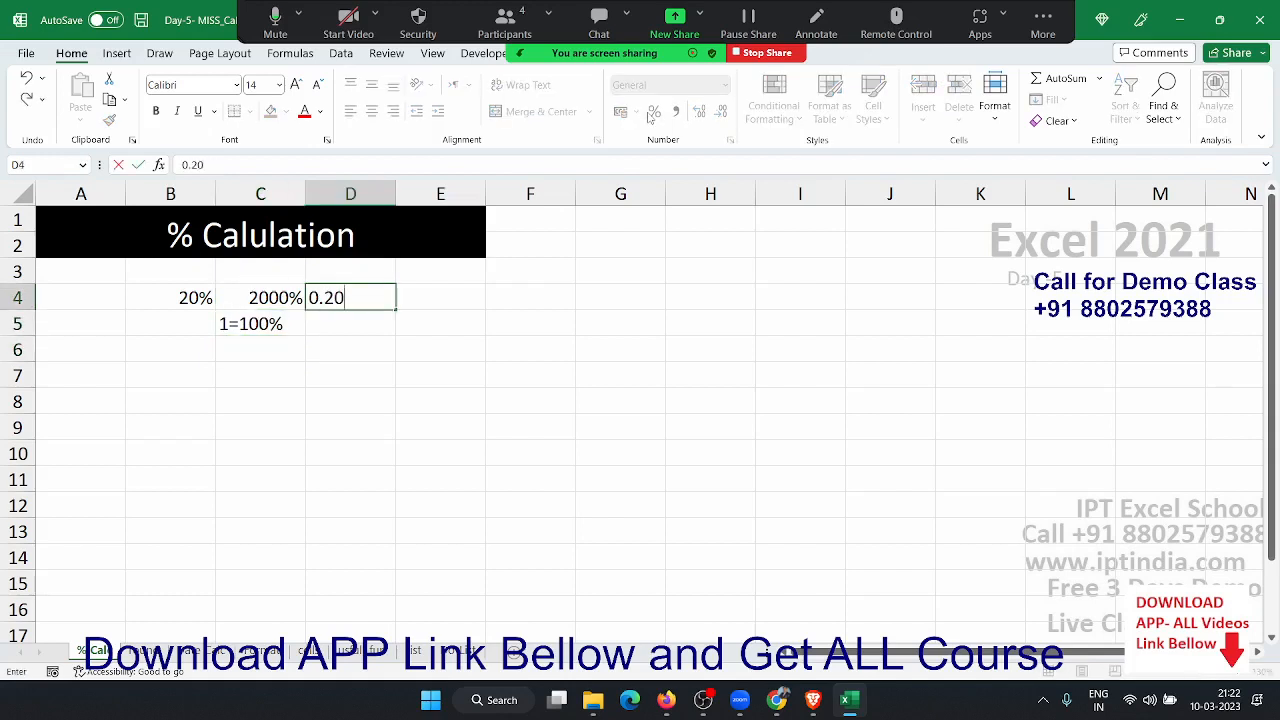
{"action": "key", "text": "Return"}
{"action": "key", "text": "Up"}
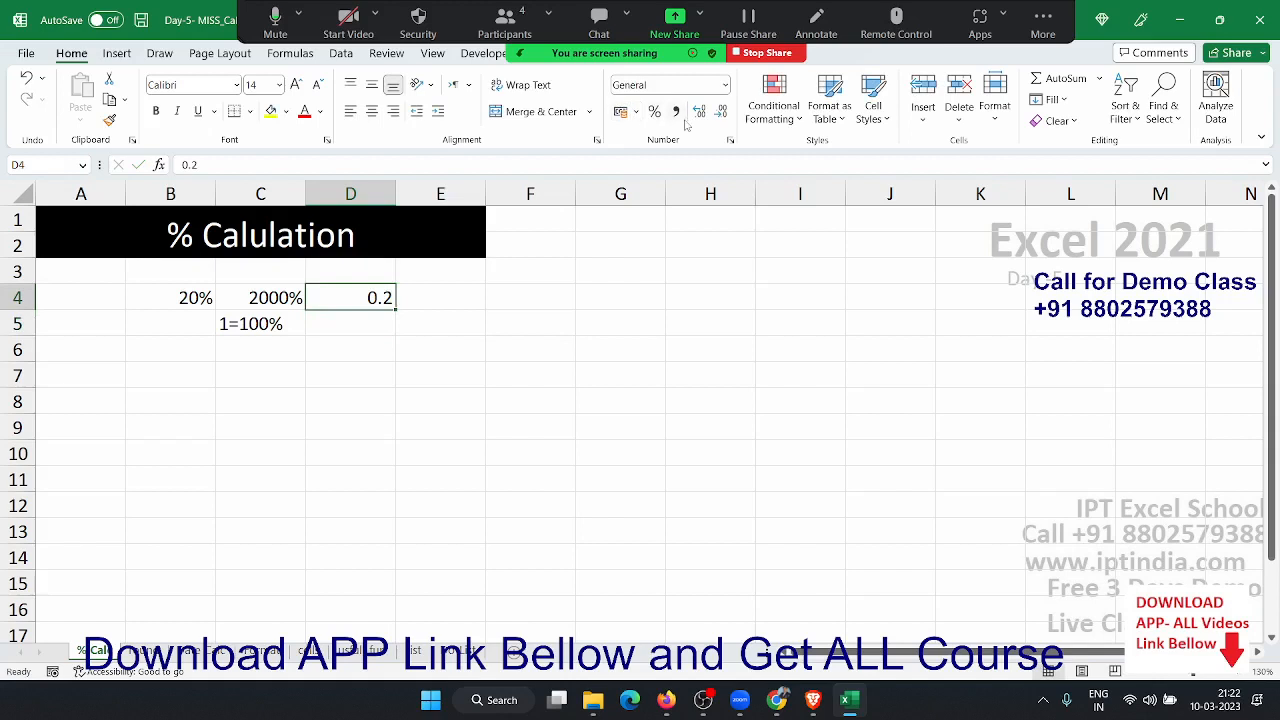
{"action": "left_click", "coordinate": [652, 117]}
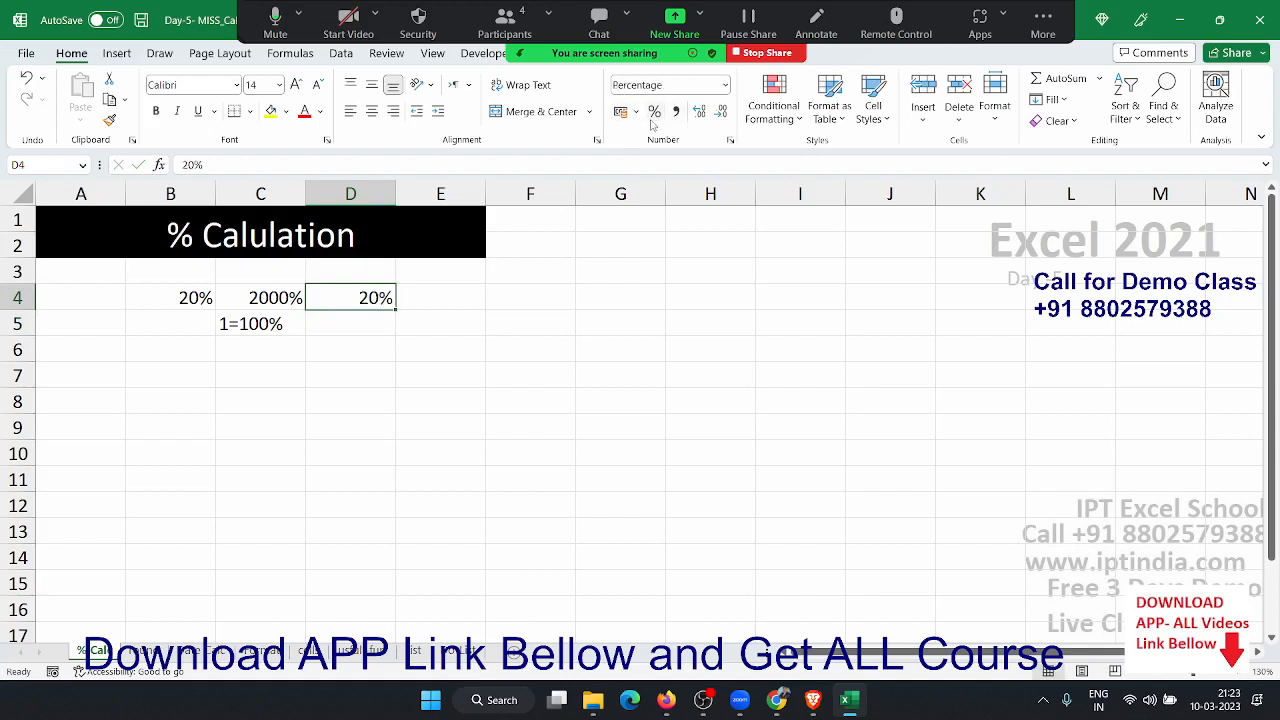
- Enter 500 in B7 and 20% in C7, and have D7 compute =B7*C7, showing 100
{"action": "key", "text": "Down"}
{"action": "key", "text": "Down"}
{"action": "key", "text": "Down"}
{"action": "key", "text": "Left"}
{"action": "key", "text": "Left"}
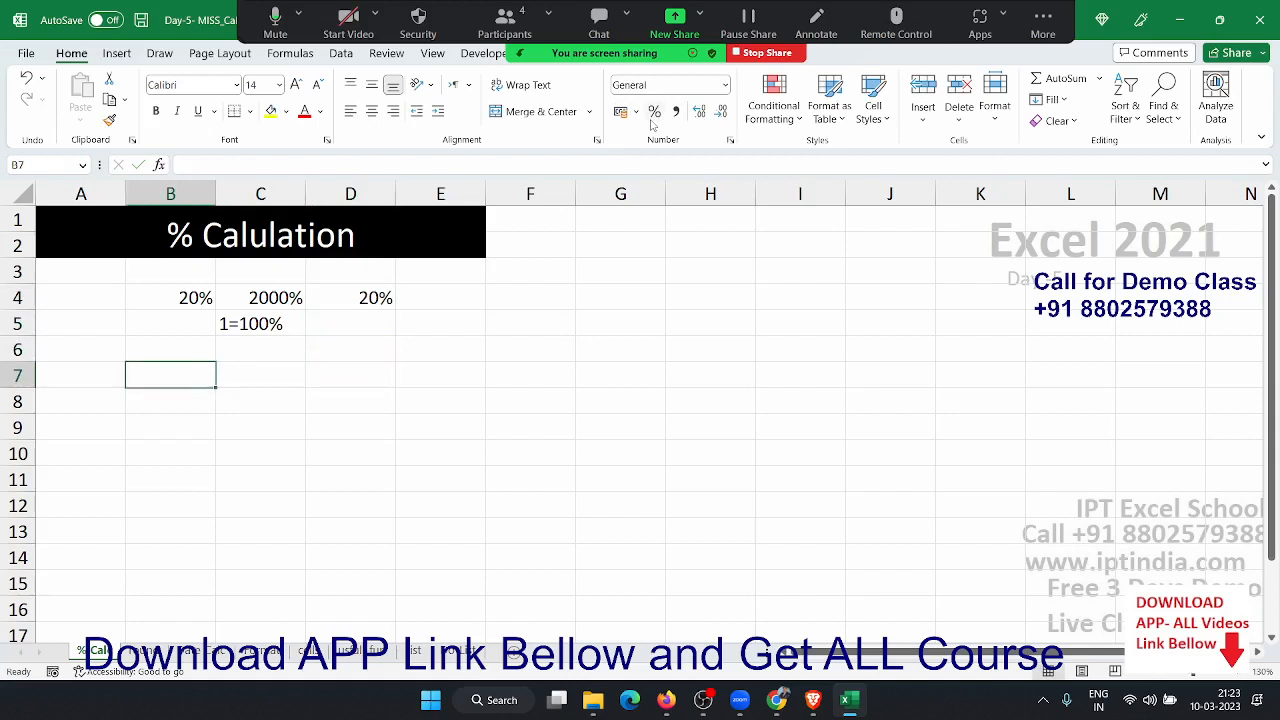
{"action": "type", "text": "500"}
{"action": "key", "text": "Tab"}
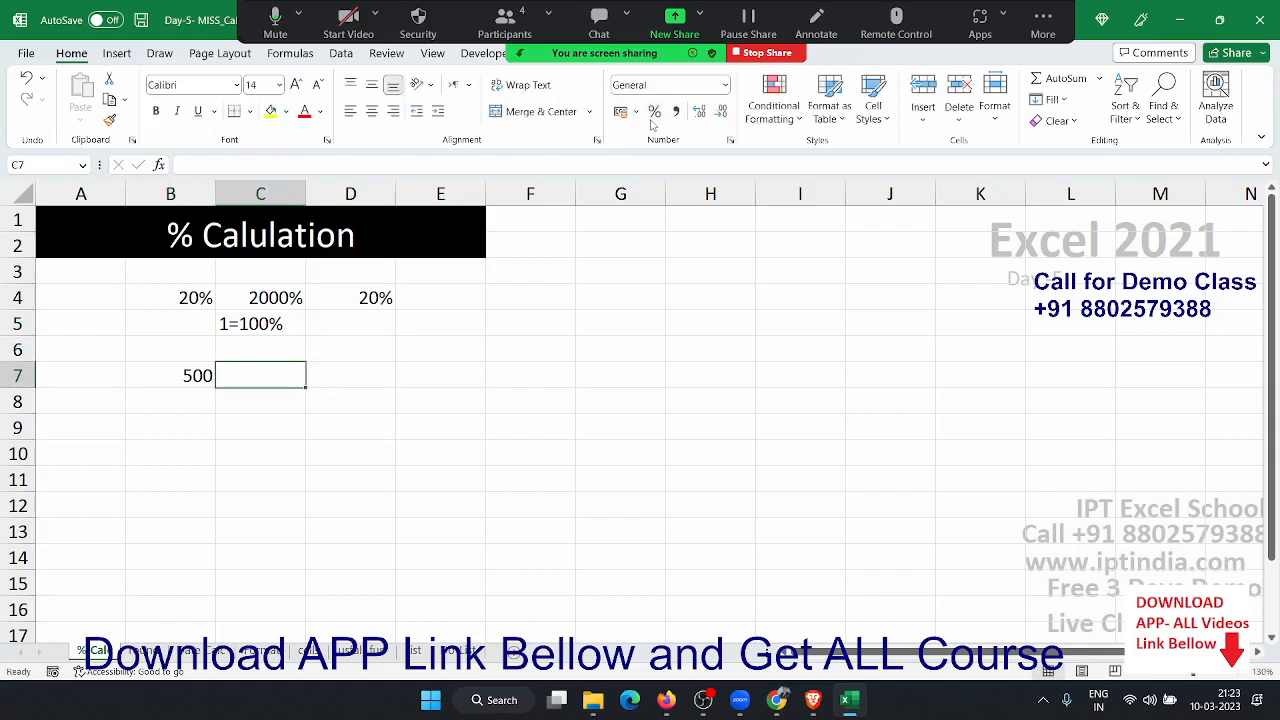
{"action": "type", "text": "20%"}
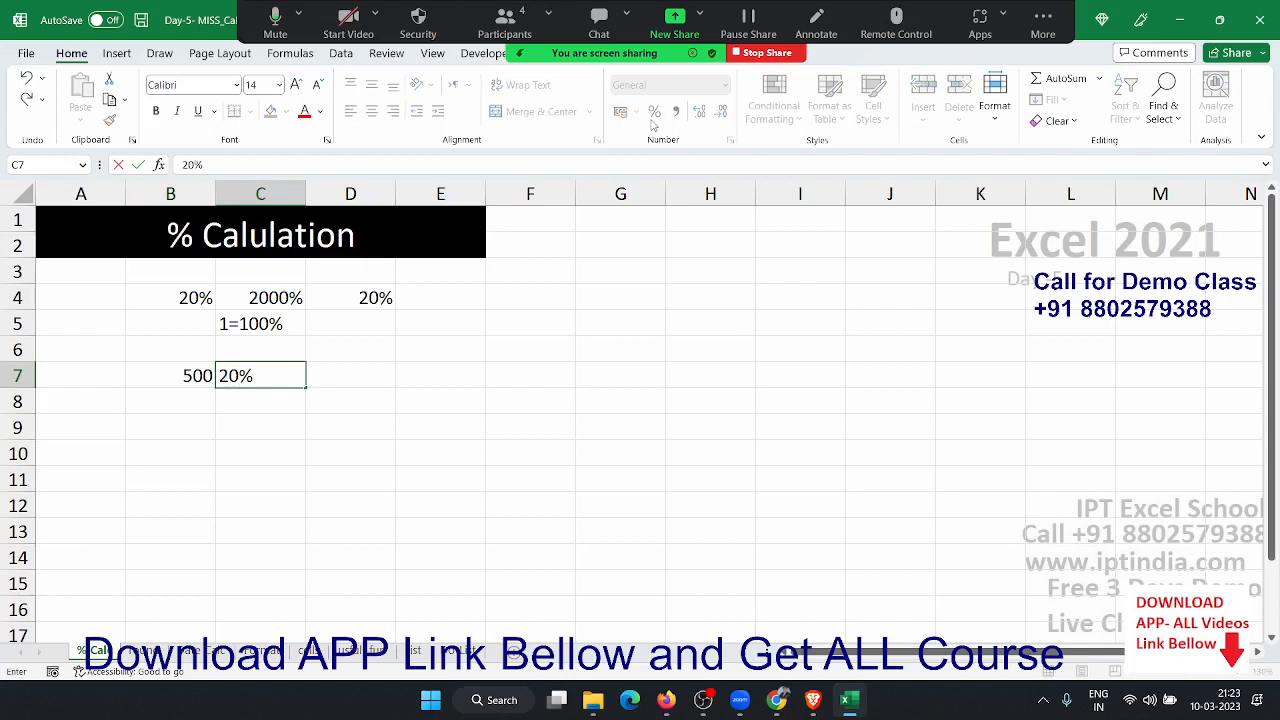
{"action": "key", "text": "Return"}
{"action": "key", "text": "Up"}
{"action": "key", "text": "Right"}
{"action": "type", "text": "="}
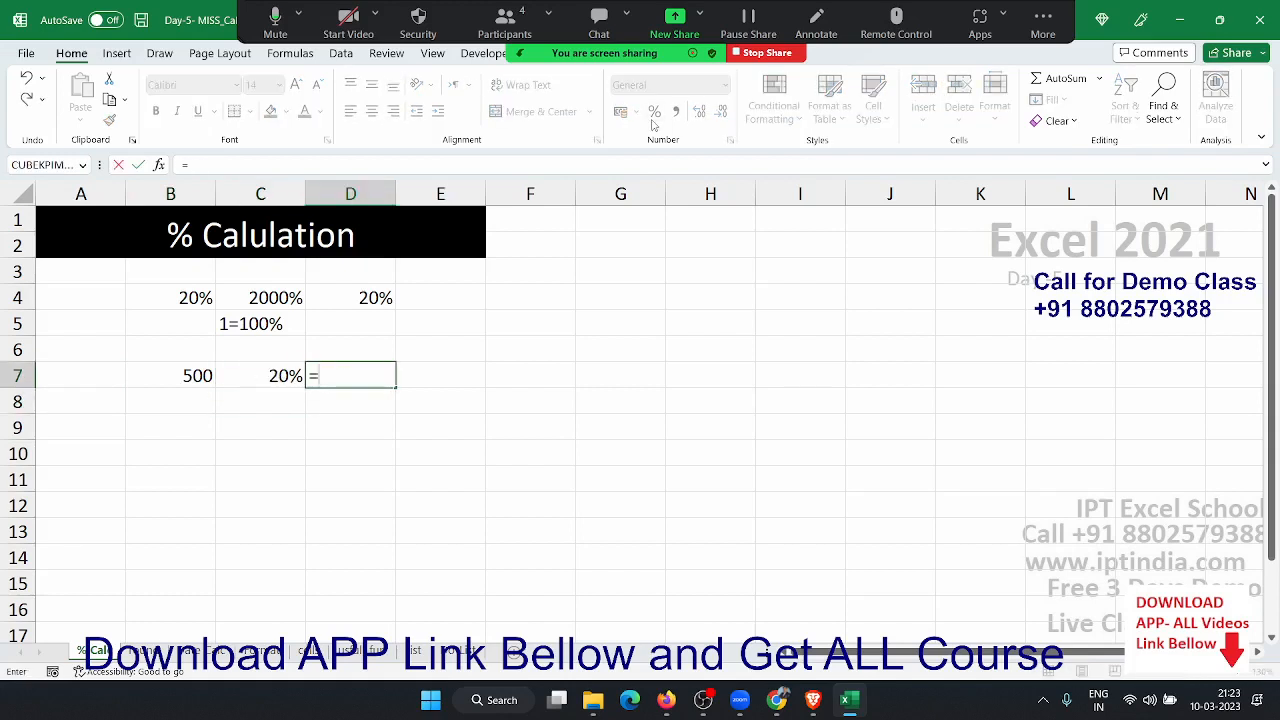
{"action": "key", "text": "Left"}
{"action": "key", "text": "Left"}
{"action": "type", "text": "*"}
{"action": "key", "text": "Left"}
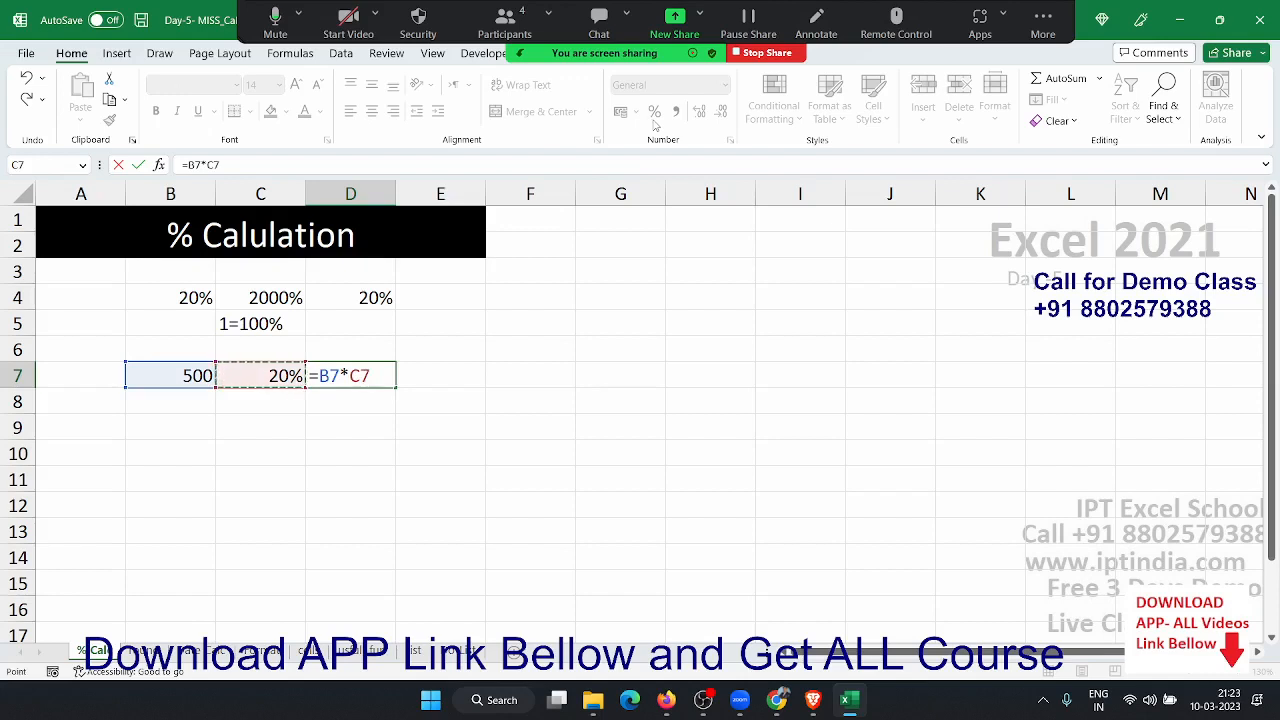
{"action": "key", "text": "Return"}
- Enter 500 in B9 and 360 in C9, and put =C9/B9 in D9 as a percentage (72%)
{"action": "key", "text": "Down"}
{"action": "key", "text": "Left"}
{"action": "key", "text": "Left"}
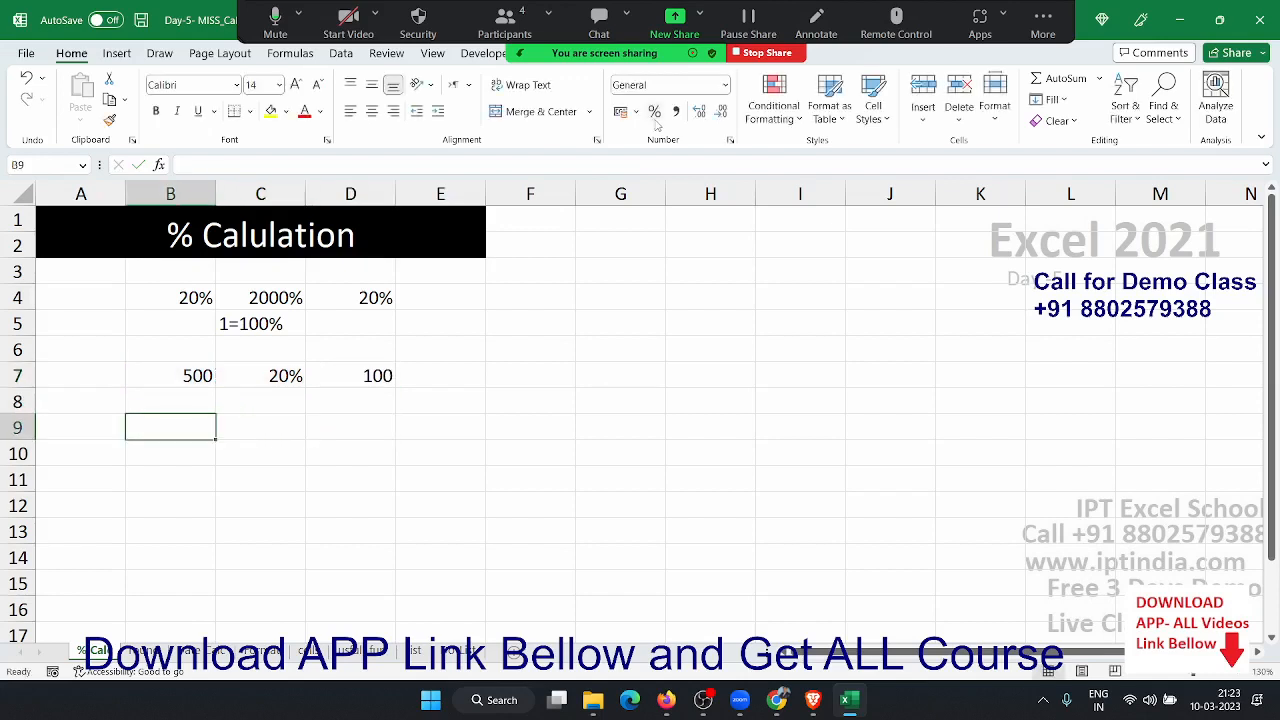
{"action": "type", "text": "500"}
{"action": "key", "text": "Tab"}
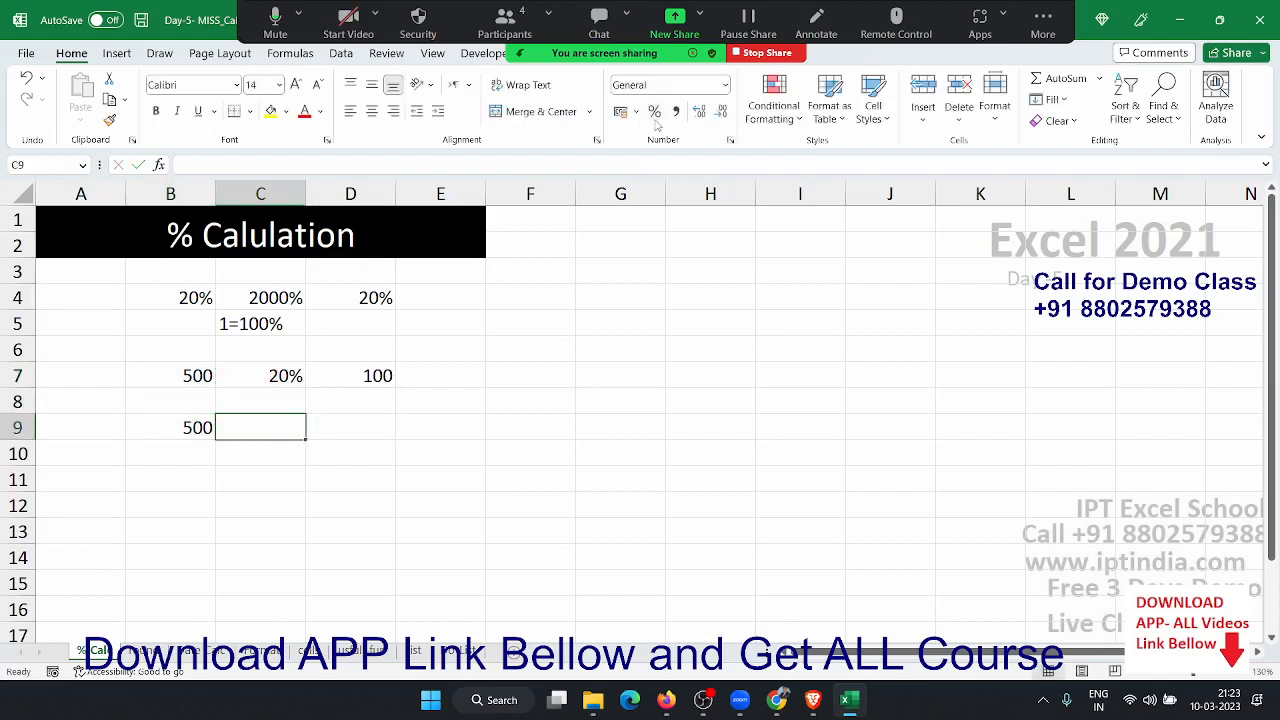
{"action": "type", "text": "360"}
{"action": "key", "text": "Tab"}
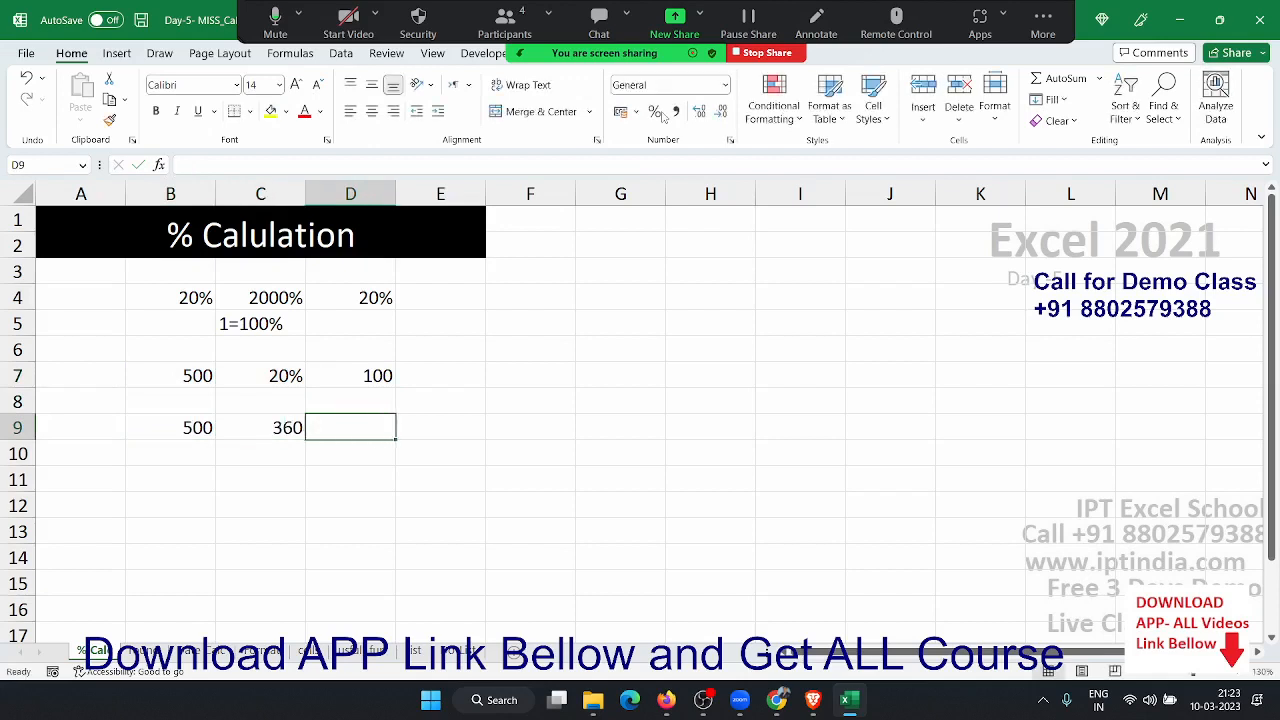
{"action": "type", "text": "="}
{"action": "key", "text": "Left"}
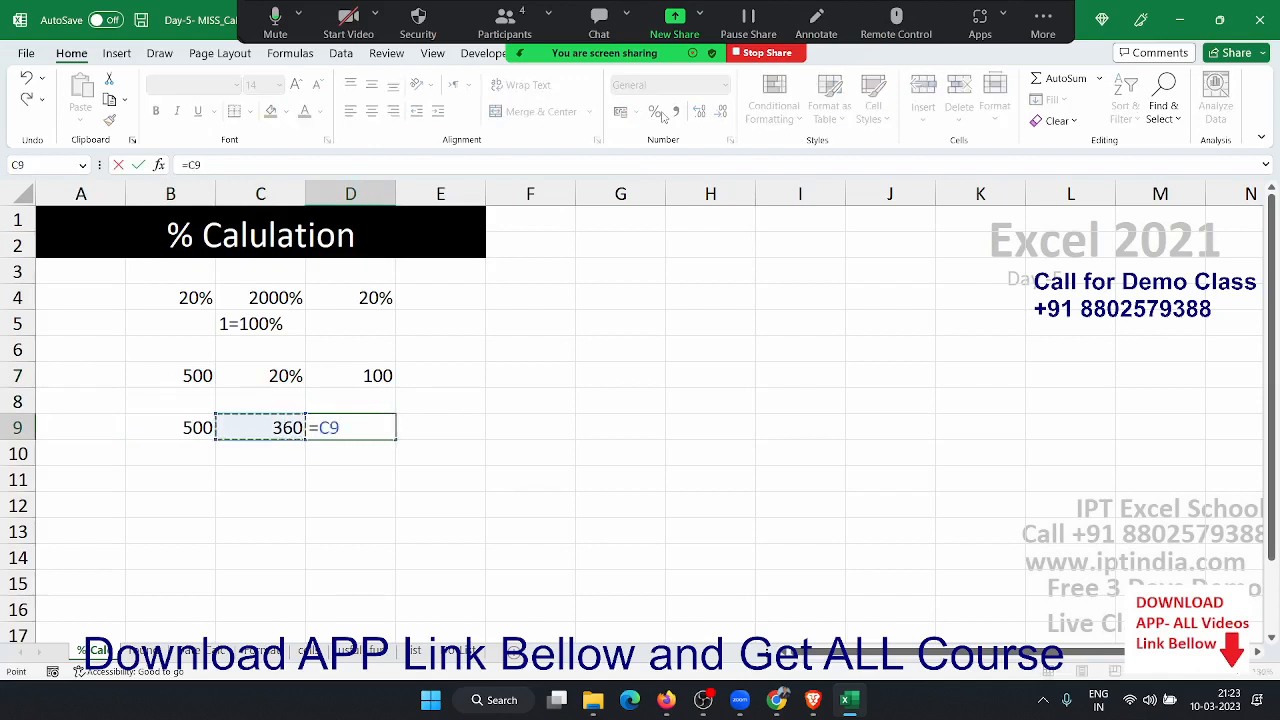
{"action": "type", "text": "/"}
{"action": "key", "text": "Left"}
{"action": "key", "text": "Left"}
{"action": "key", "text": "Return"}
{"action": "key", "text": "Up"}
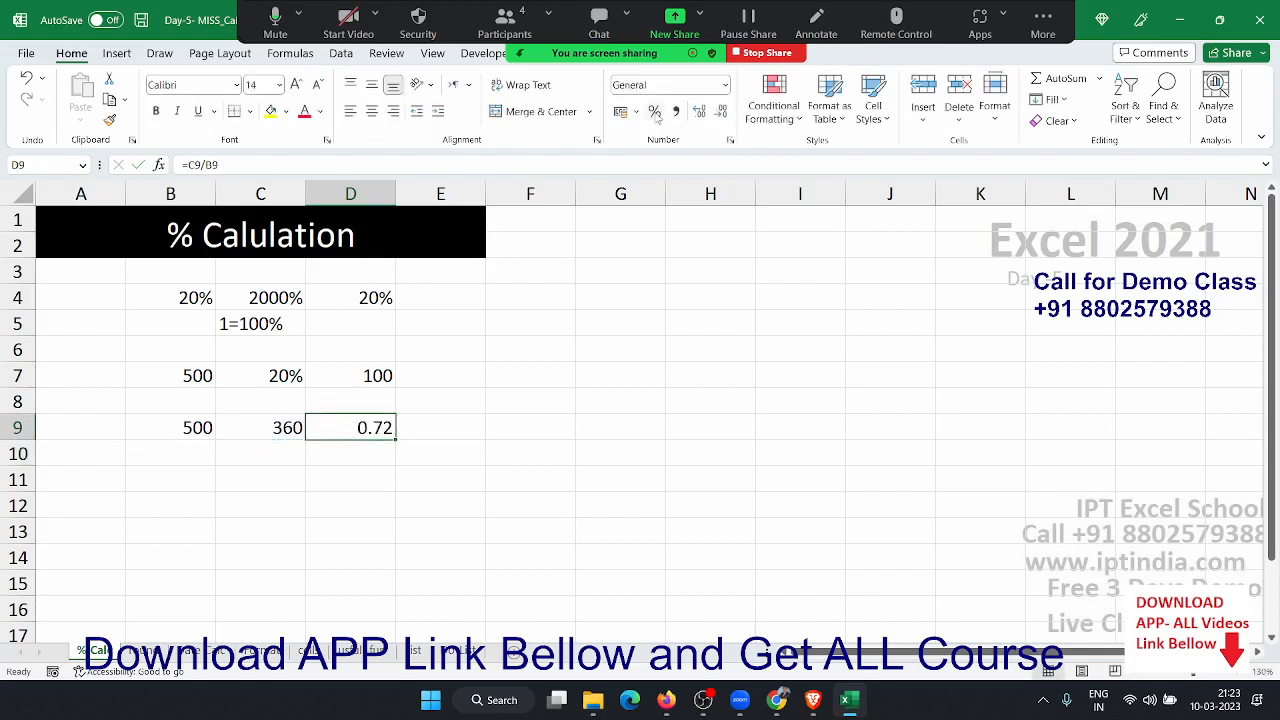
{"action": "left_click", "coordinate": [657, 117]}
- On the Round Number sheet, clear A4:E11 and enter 25.31216545123 in B4
{"action": "left_click", "coordinate": [142, 651]}
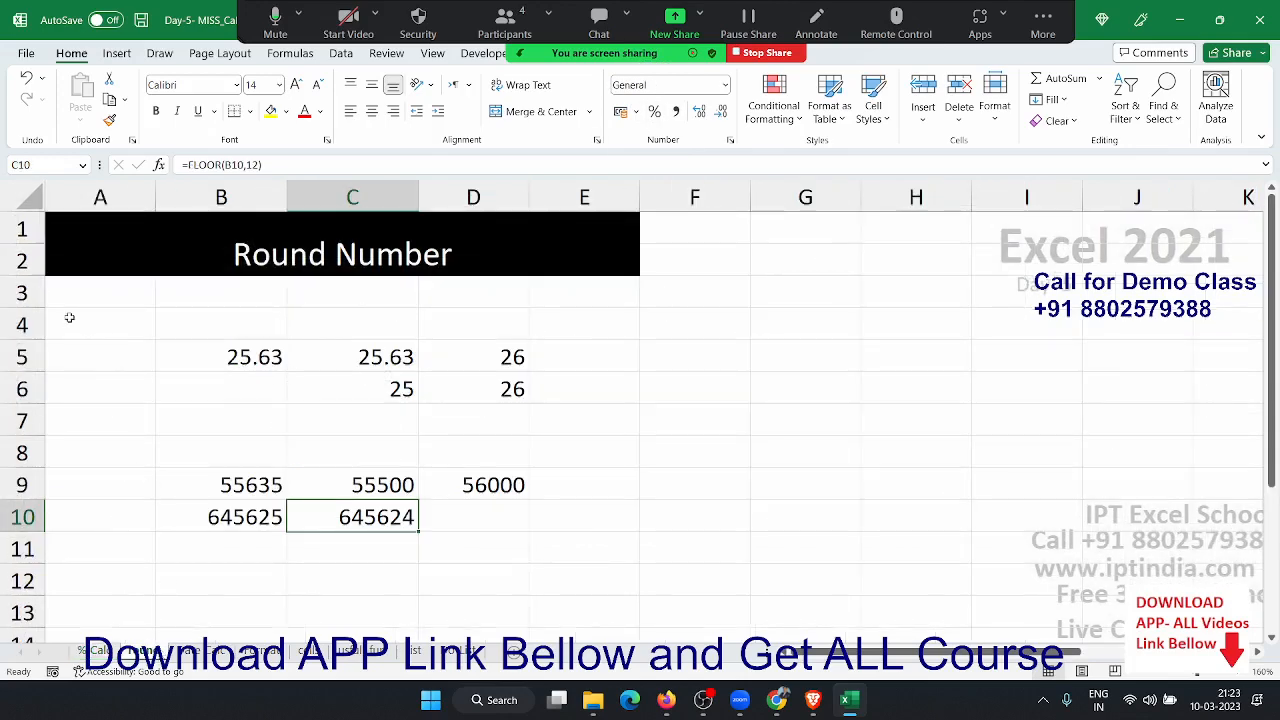
{"action": "left_click_drag", "start_coordinate": [66, 317], "coordinate": [597, 553]}
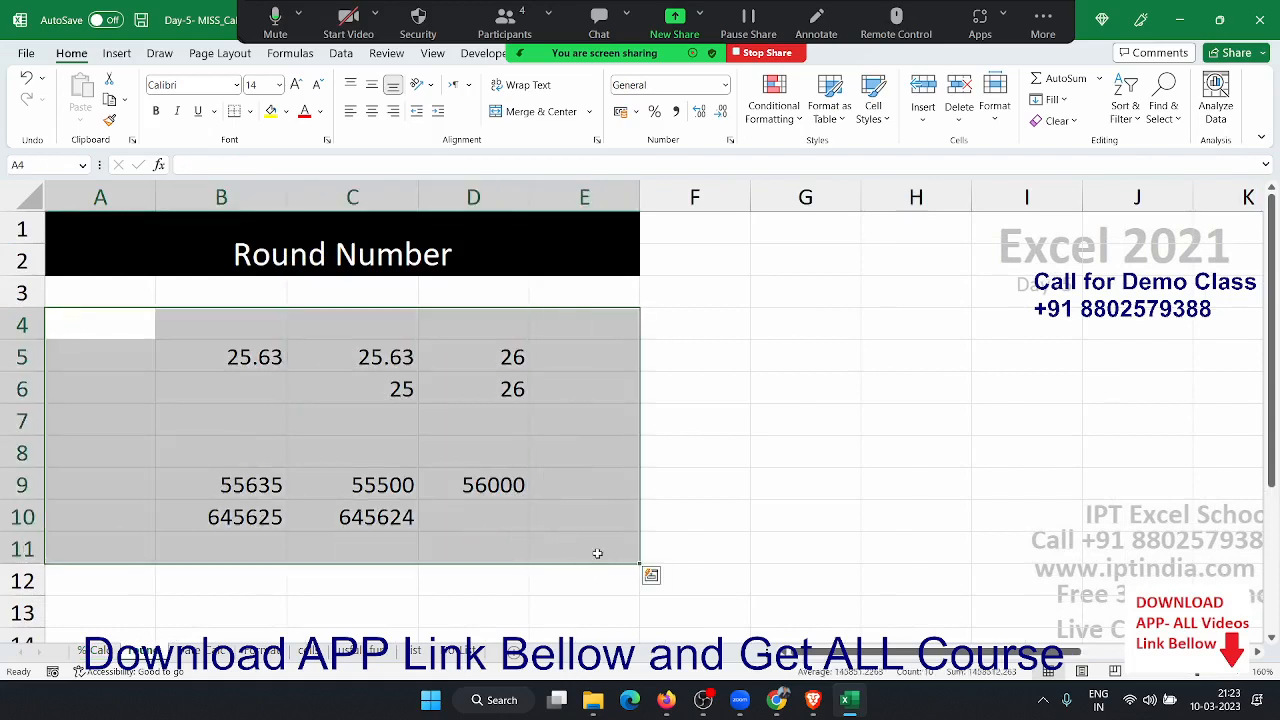
{"action": "key", "text": "Delete"}
{"action": "left_click", "coordinate": [232, 319]}
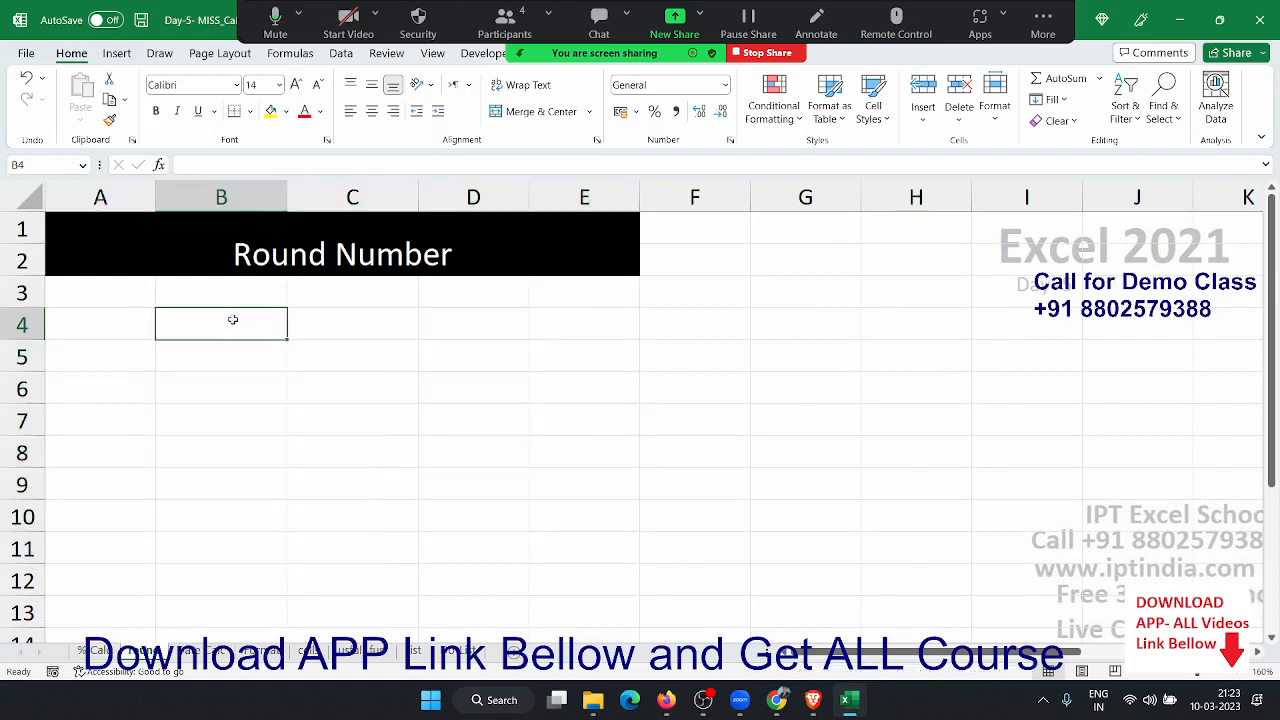
{"action": "type", "text": "25."}
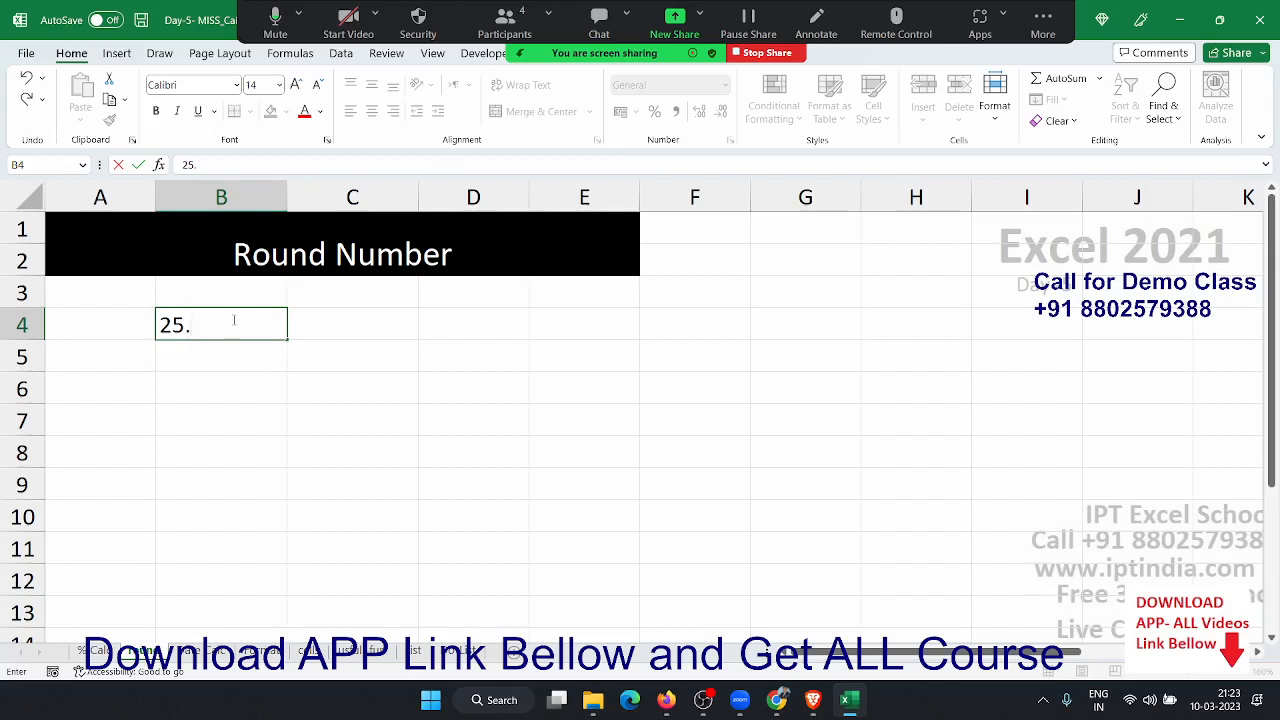
{"action": "type", "text": "31216545123"}
{"action": "key", "text": "Return"}
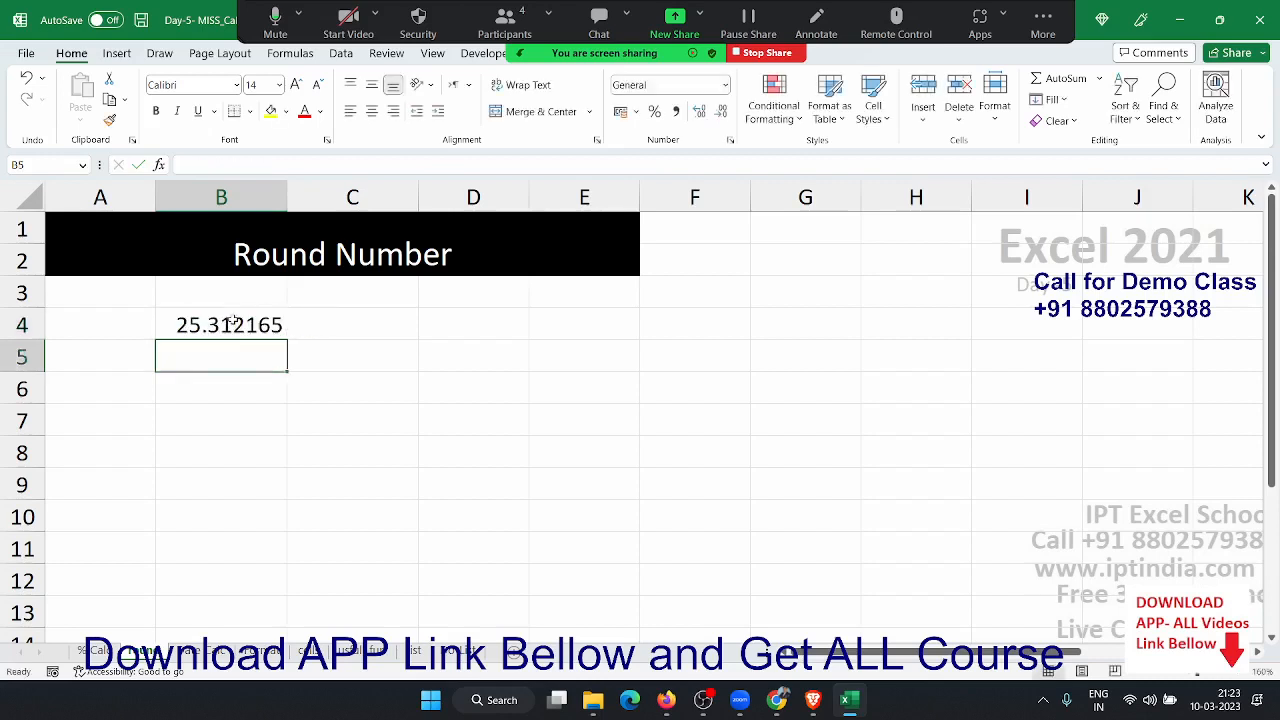
- Try fewer and more decimal places on B4, then undo back to five decimals
{"action": "left_click", "coordinate": [232, 321]}
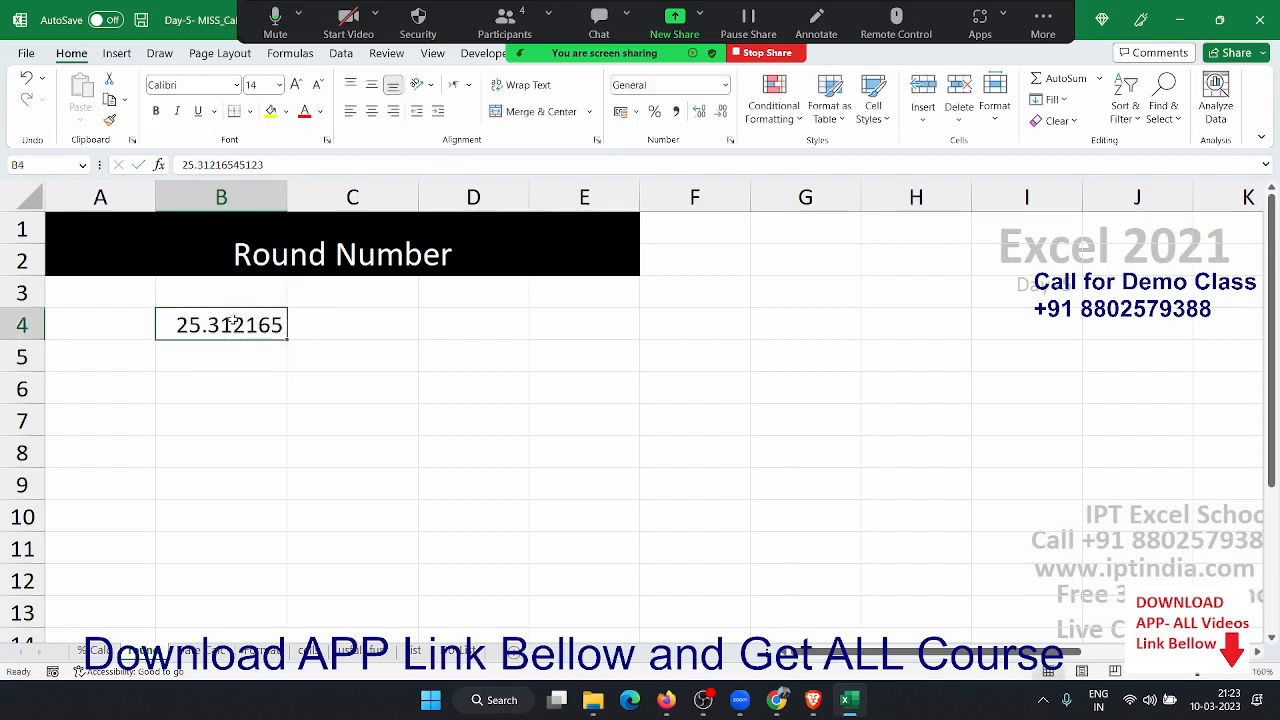
{"action": "key", "text": "Right"}
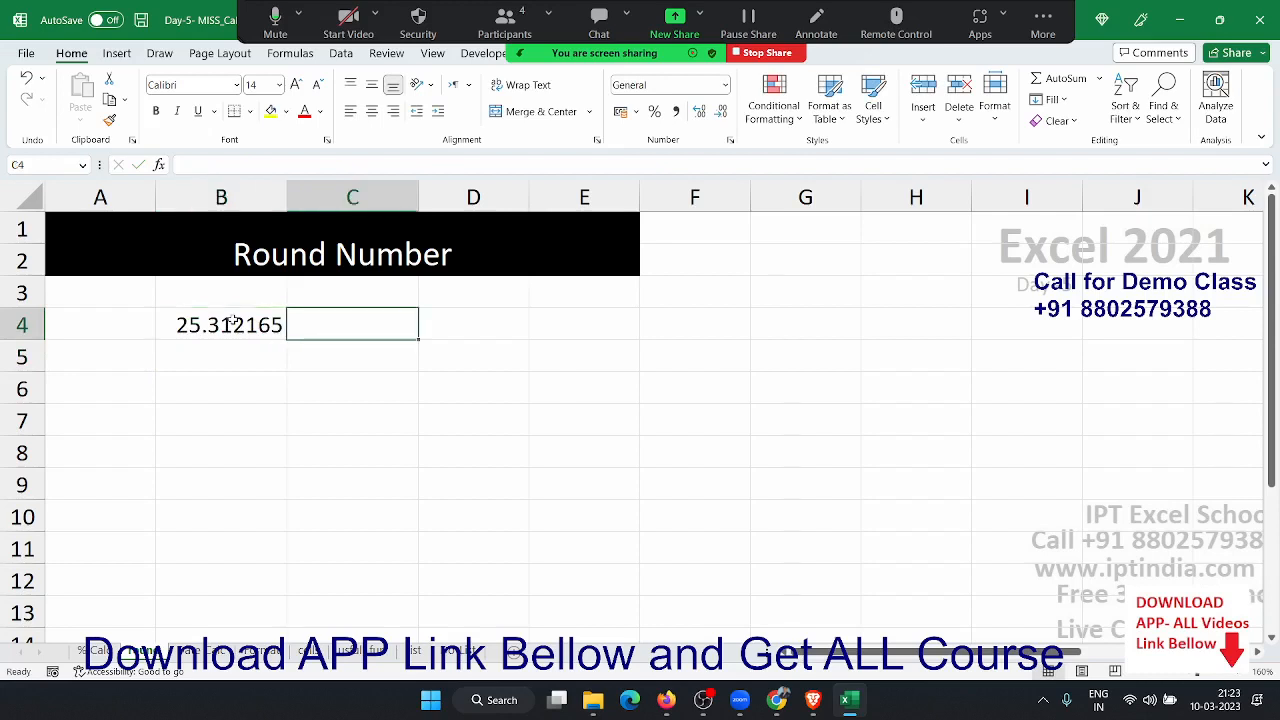
{"action": "left_click", "coordinate": [232, 321]}
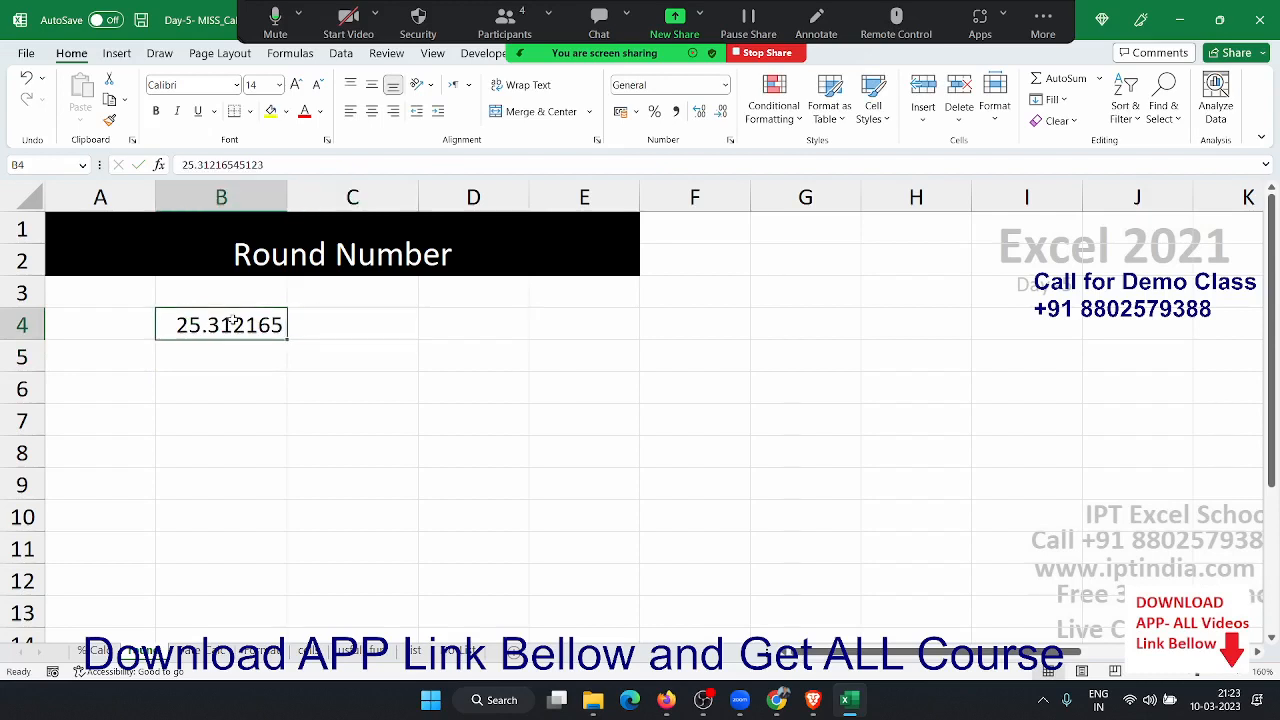
{"action": "left_click", "coordinate": [718, 113]}
{"action": "left_click", "coordinate": [717, 115]}
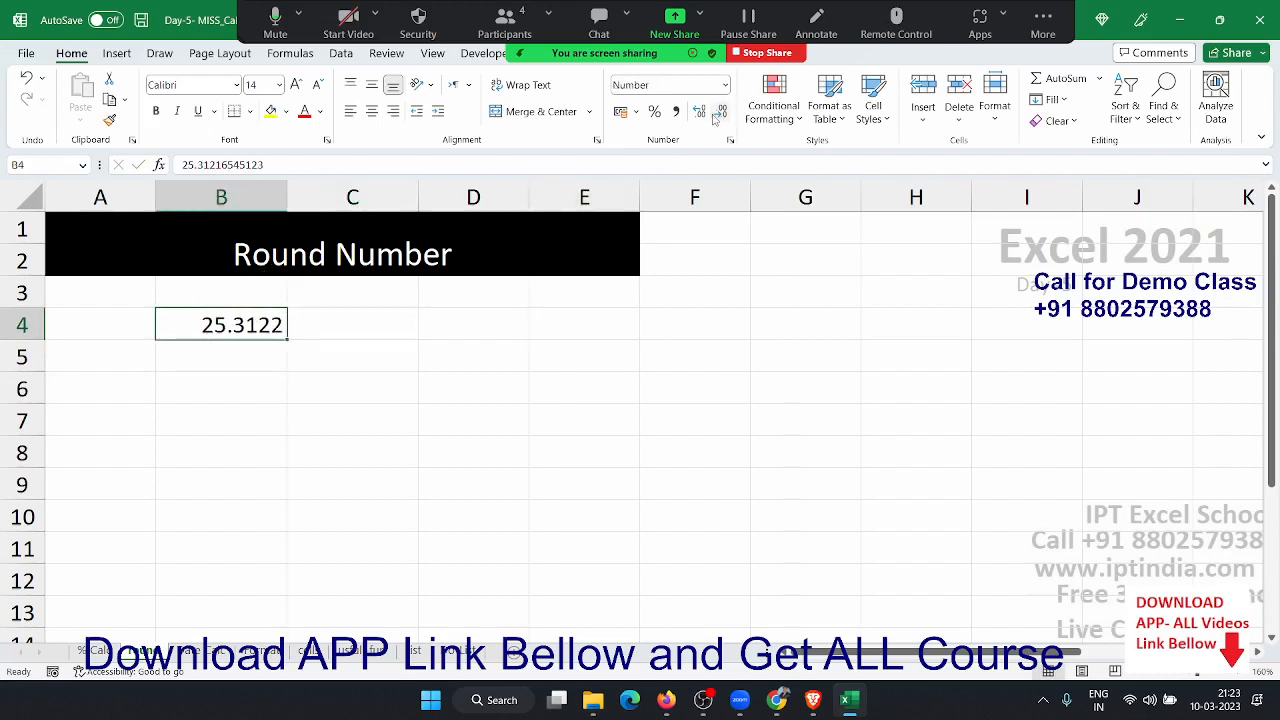
{"action": "left_click", "coordinate": [717, 115]}
{"action": "left_click", "coordinate": [717, 115]}
{"action": "left_click", "coordinate": [701, 113]}
{"action": "left_click", "coordinate": [701, 113]}
{"action": "left_click", "coordinate": [701, 113]}
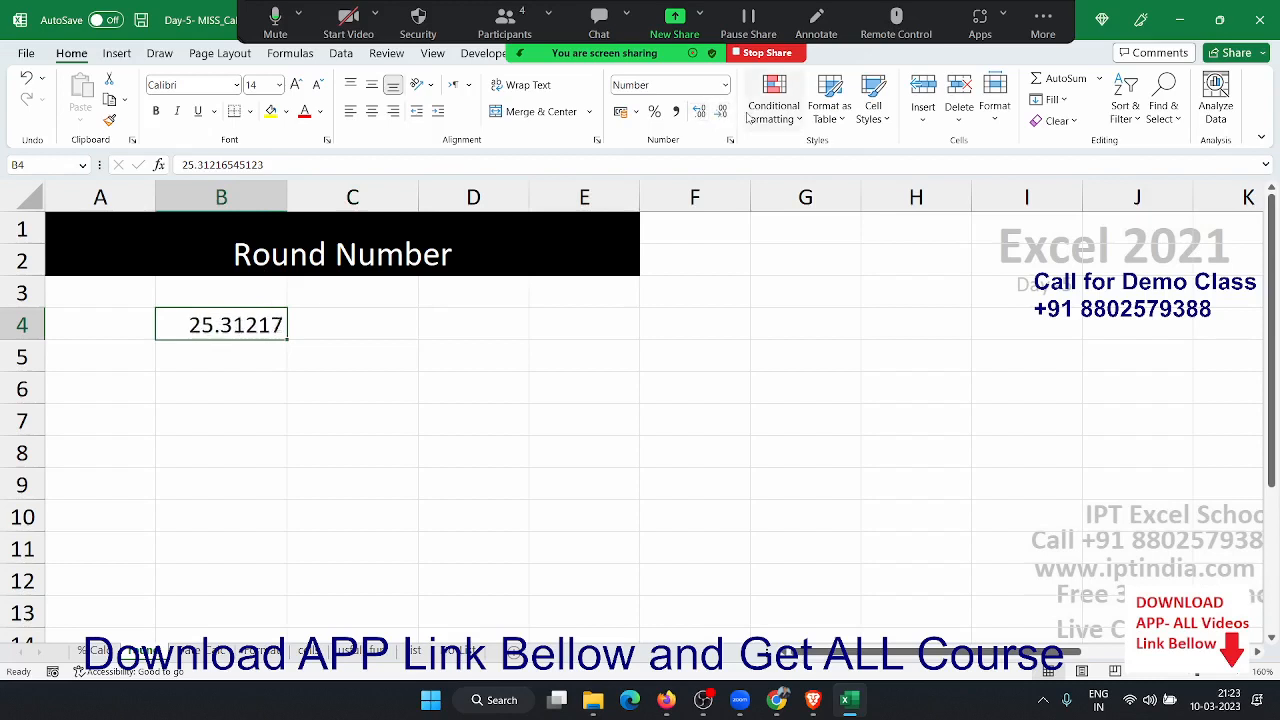
{"action": "left_click", "coordinate": [723, 113]}
{"action": "left_click", "coordinate": [723, 113]}
{"action": "left_click", "coordinate": [723, 113]}
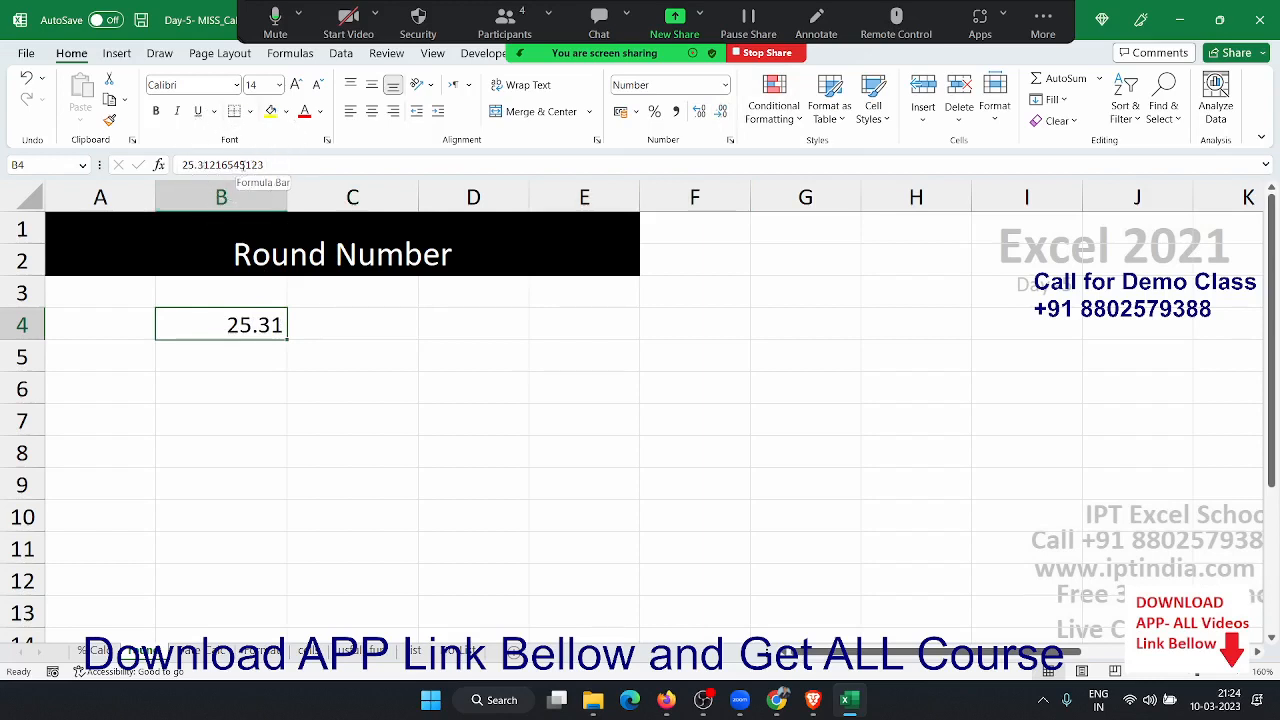
{"action": "key", "text": "ctrl+z"}
{"action": "key", "text": "ctrl+z"}
{"action": "key", "text": "ctrl+z"}
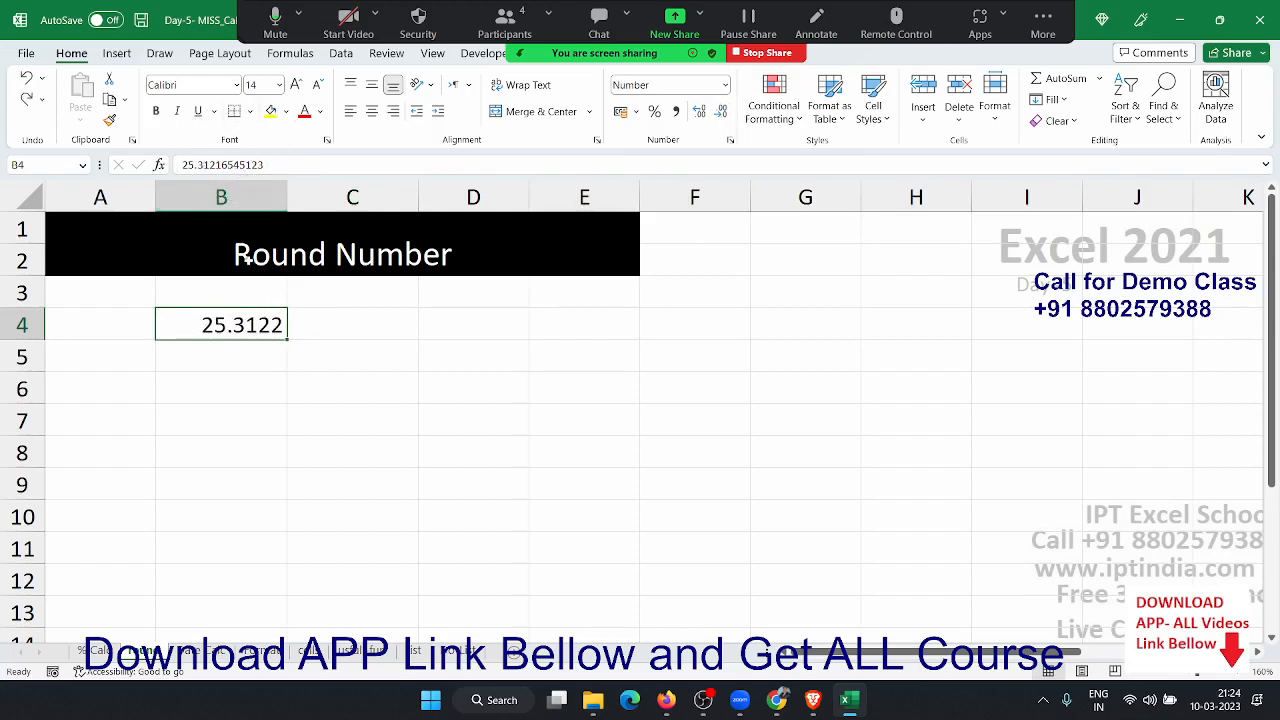
{"action": "key", "text": "ctrl+y"}
{"action": "key", "text": "ctrl+y"}
{"action": "key", "text": "ctrl+y"}
{"action": "key", "text": "ctrl+z"}
{"action": "key", "text": "ctrl+z"}
{"action": "key", "text": "ctrl+z"}
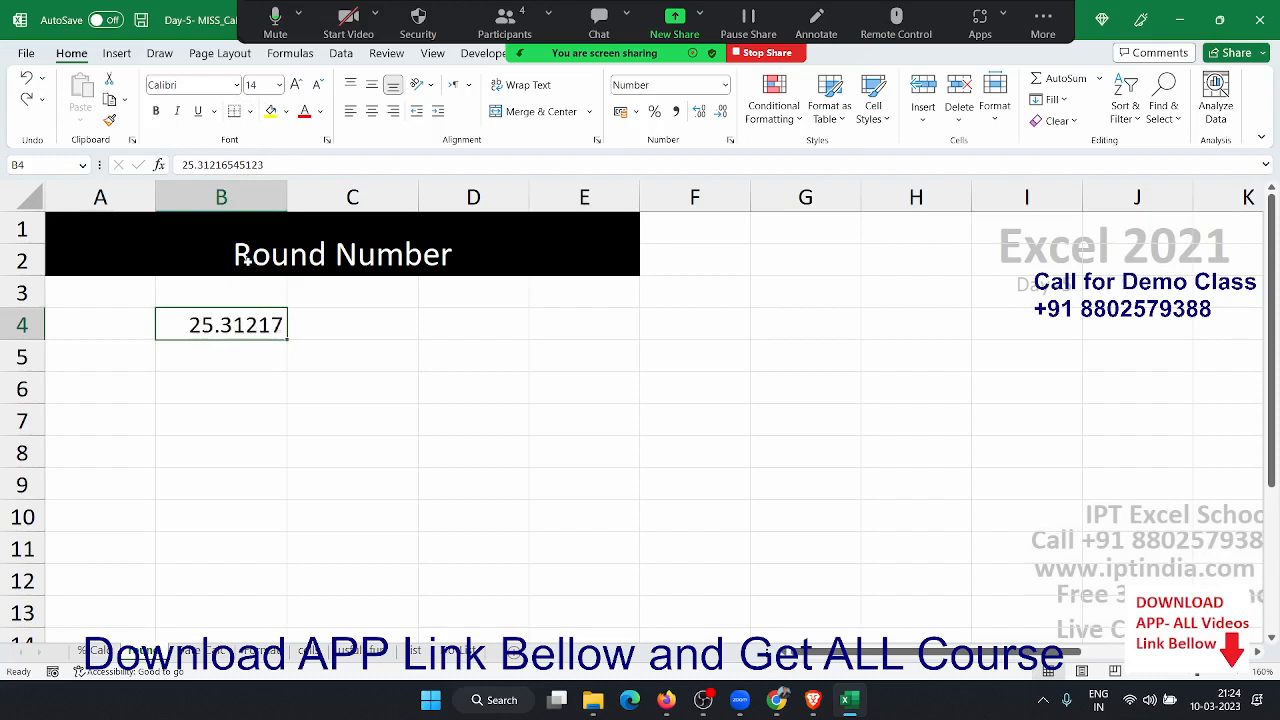
- Enter =ROUND(B4,2) in C4 and trim trailing zeros so it shows 25.31
{"action": "left_click", "coordinate": [370, 324]}
{"action": "type", "text": "=roun"}
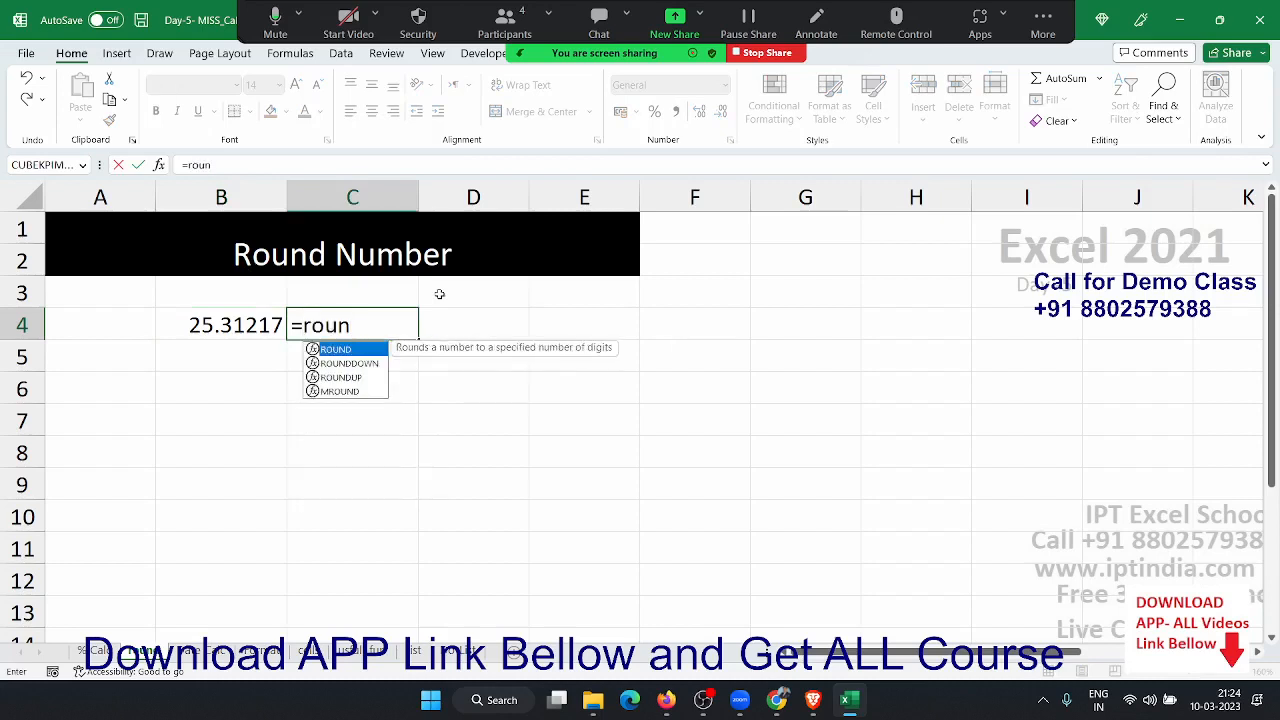
{"action": "key", "text": "Tab"}
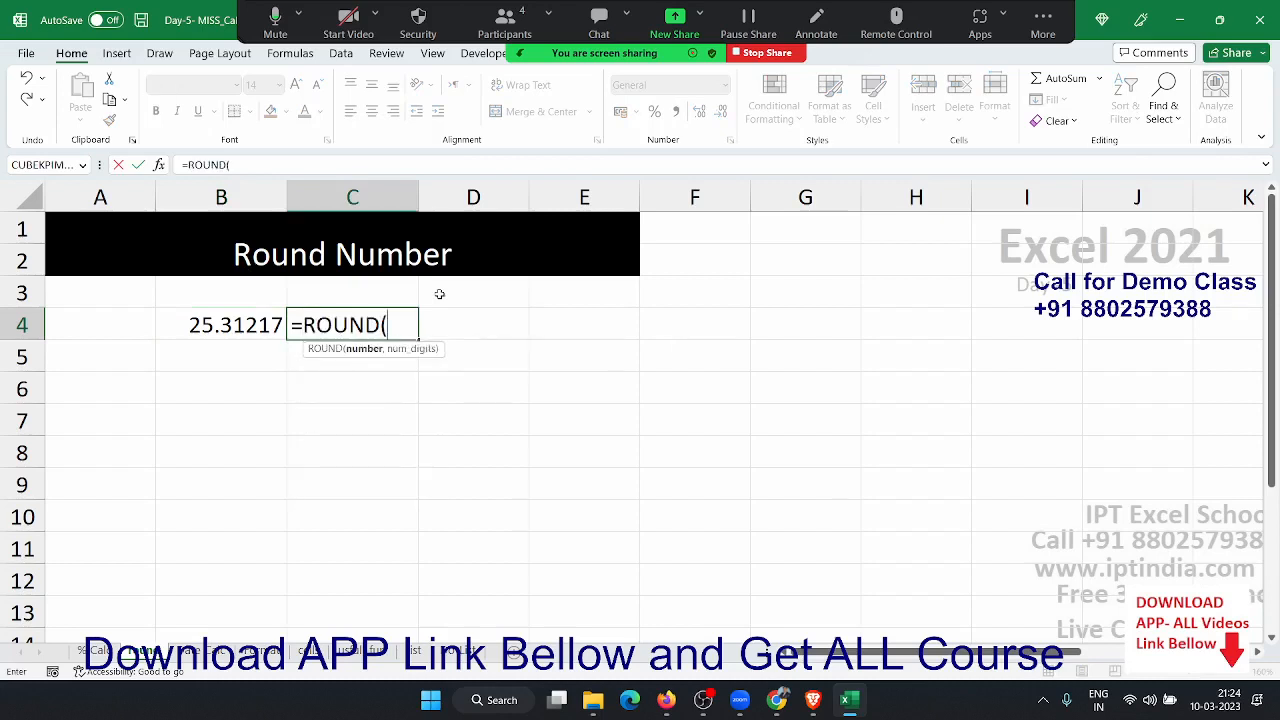
{"action": "left_click", "coordinate": [240, 324]}
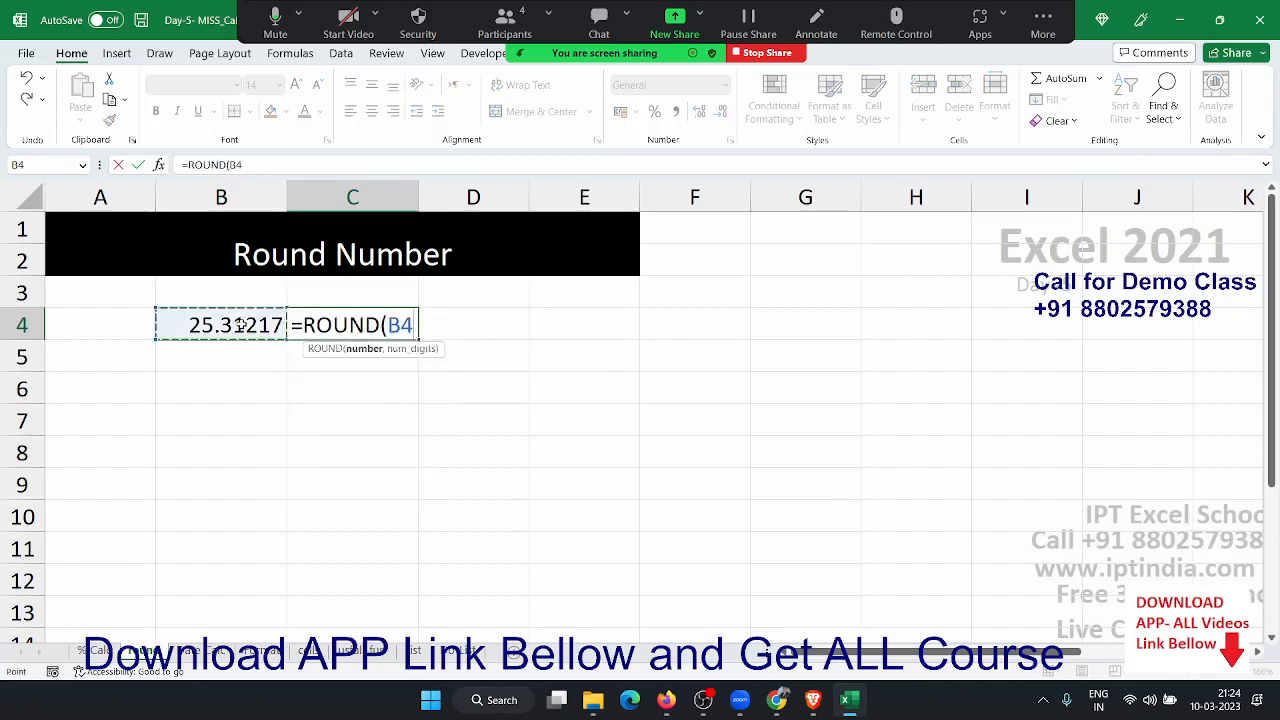
{"action": "type", "text": ",2"}
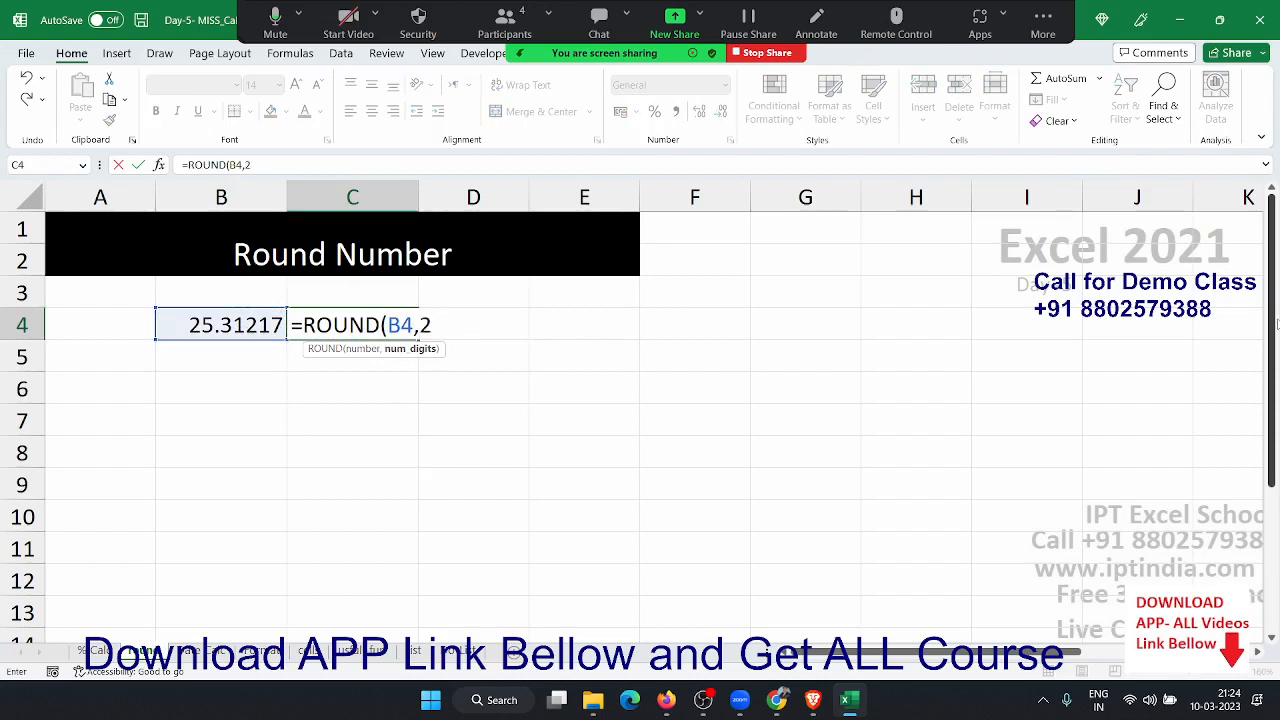
{"action": "type", "text": ")"}
{"action": "key", "text": "Return"}
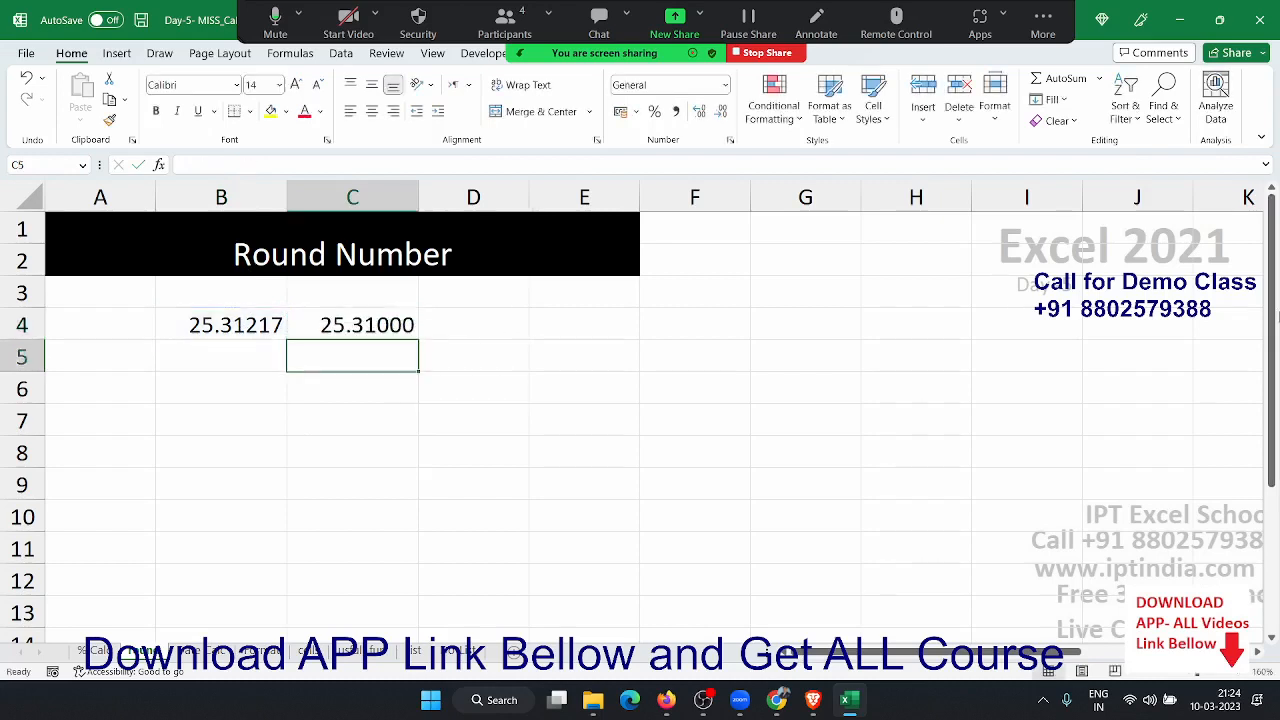
{"action": "key", "text": "Up"}
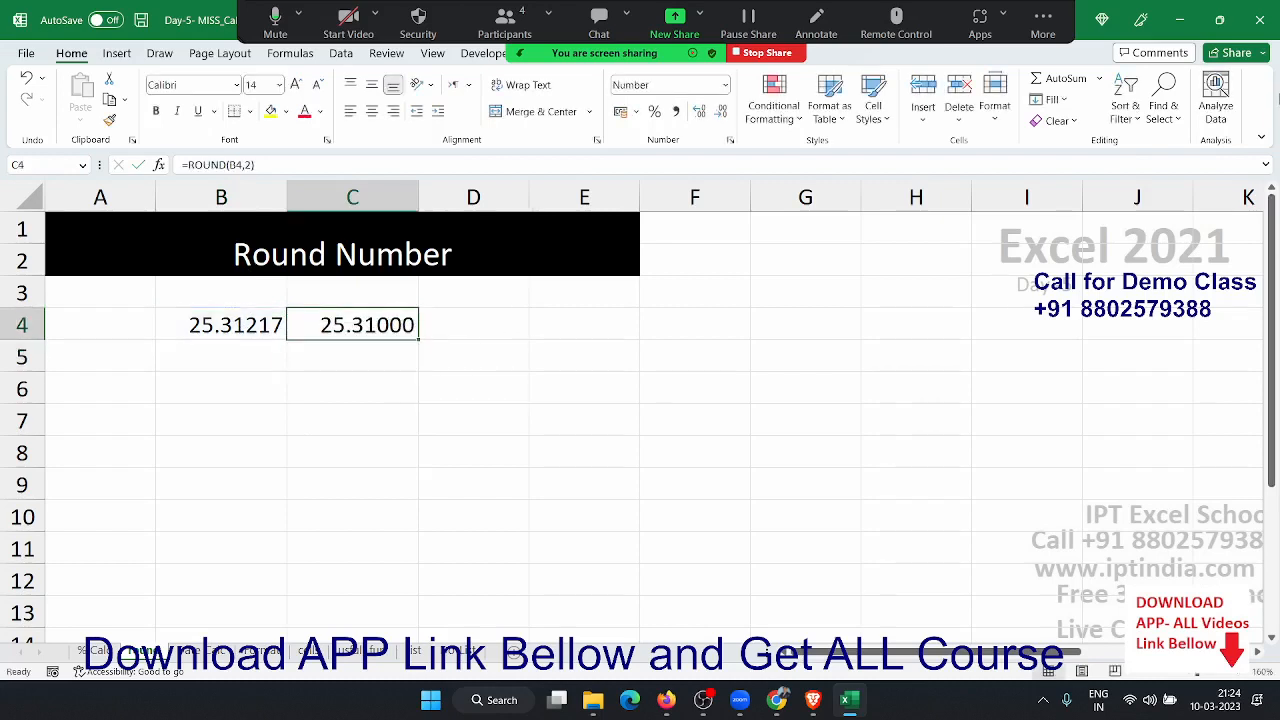
{"action": "left_click", "coordinate": [720, 111]}
{"action": "left_click", "coordinate": [720, 111]}
{"action": "left_click", "coordinate": [720, 111]}
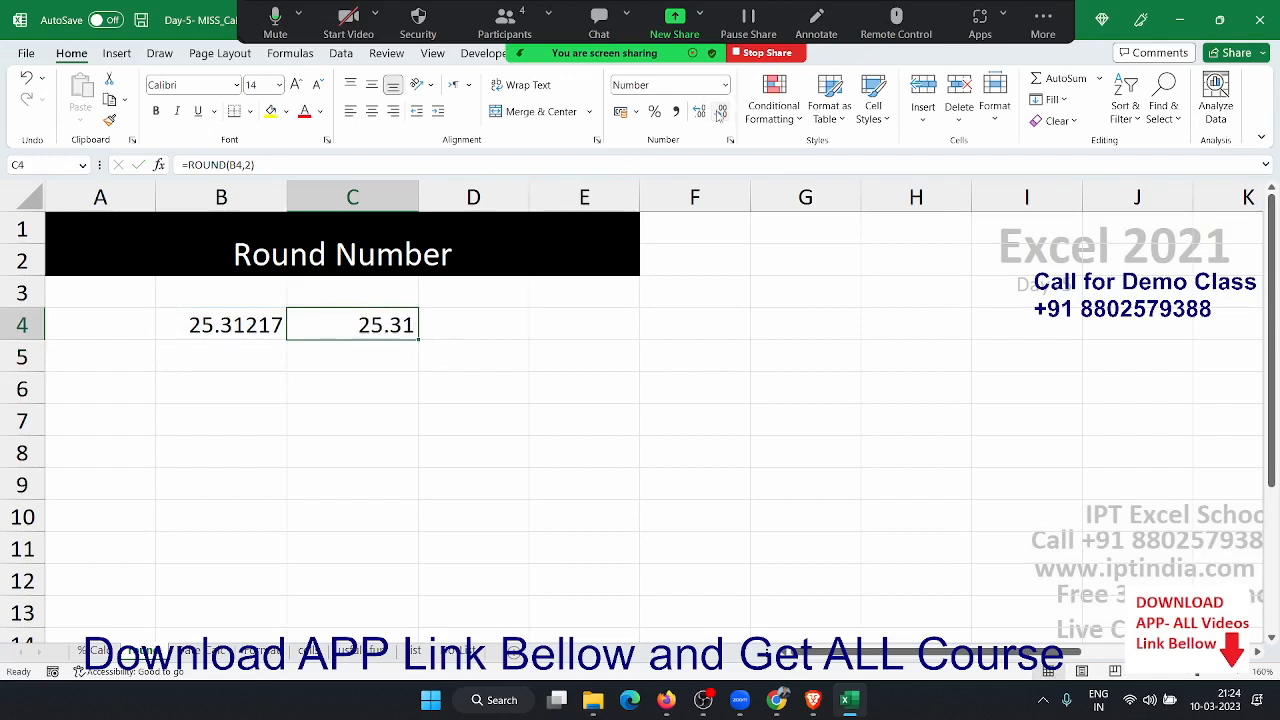
- Enter =ROUND(B4,0) in D4 and remove its decimal places so it shows 25
{"action": "left_click", "coordinate": [443, 323]}
{"action": "type", "text": "=ro"}
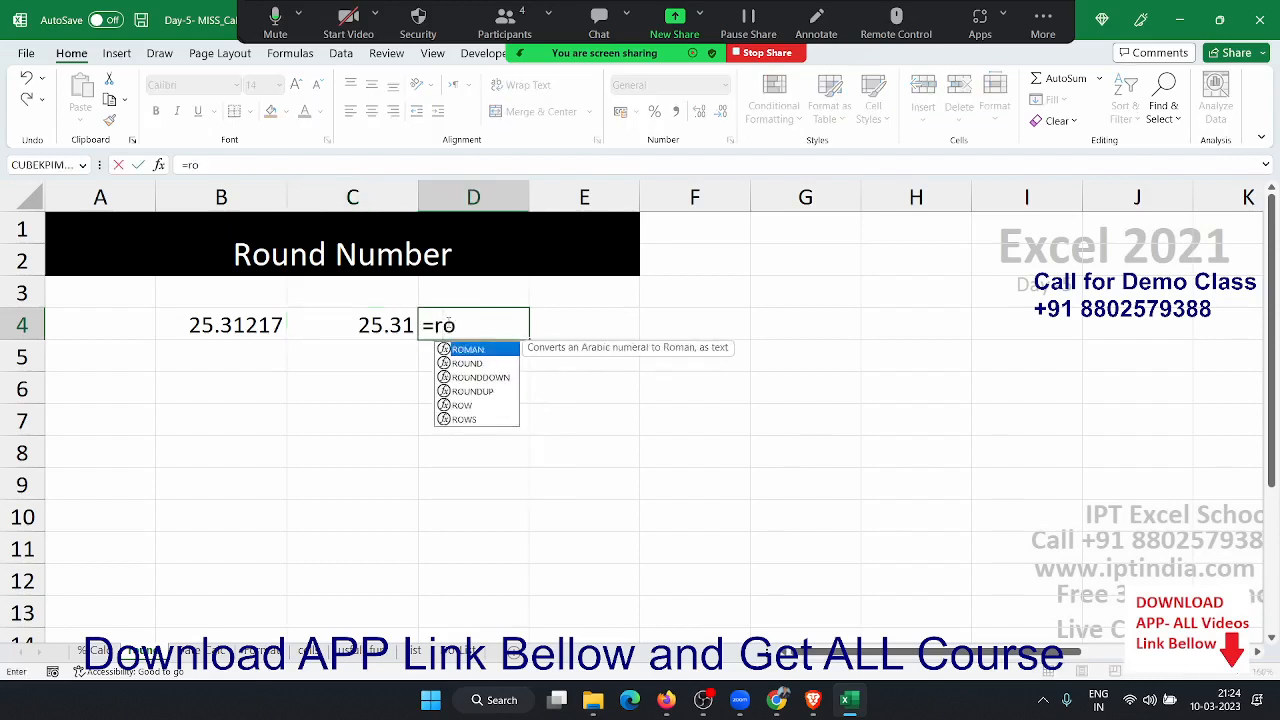
{"action": "type", "text": "un"}
{"action": "key", "text": "Tab"}
{"action": "left_click", "coordinate": [216, 315]}
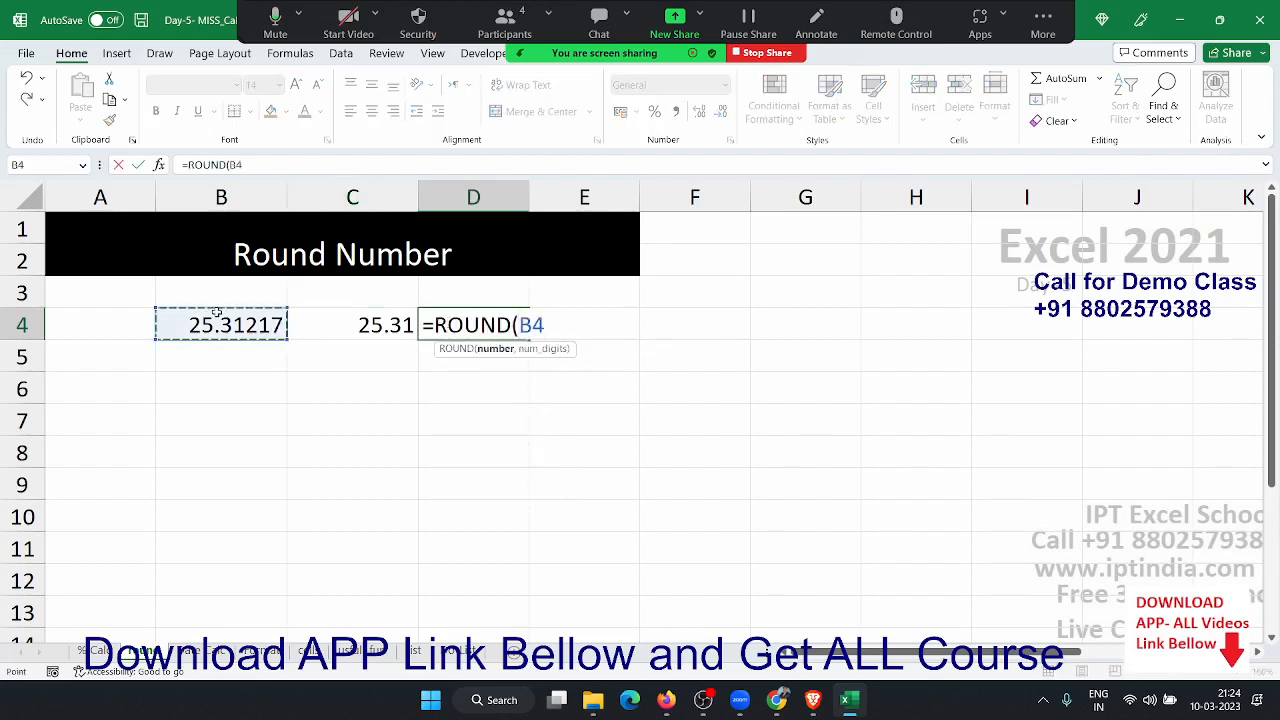
{"action": "type", "text": ",0"}
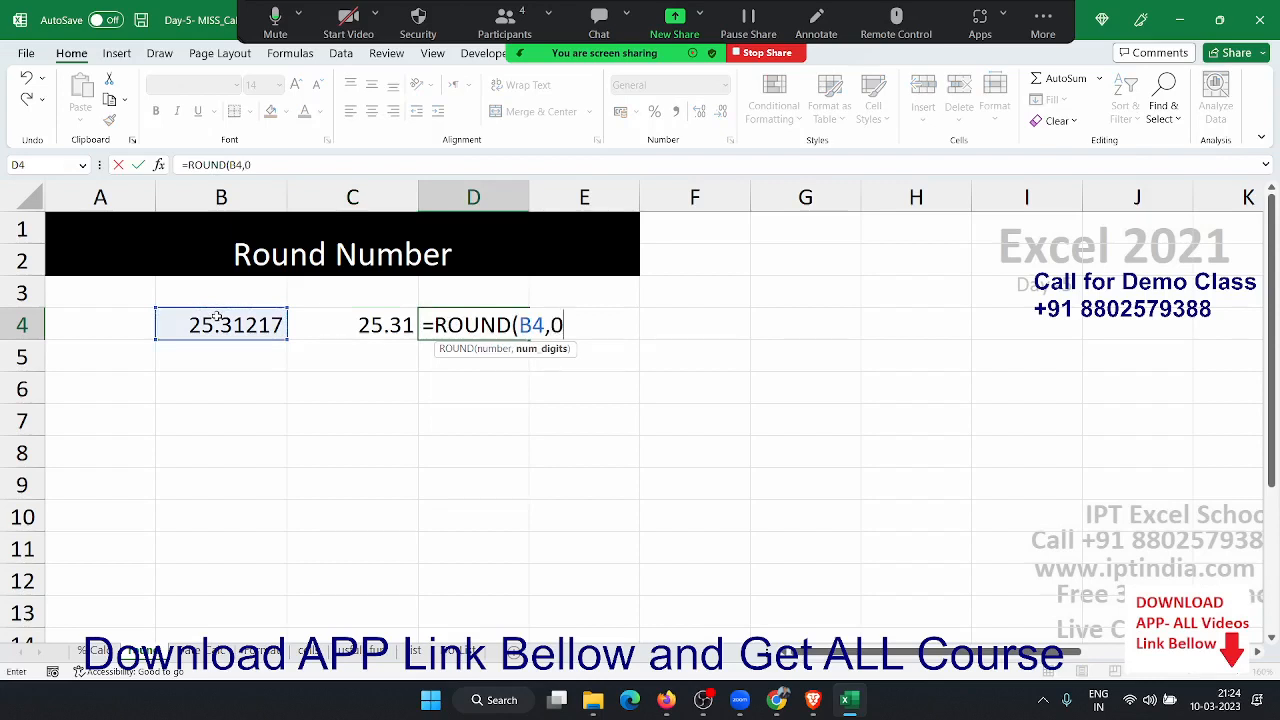
{"action": "type", "text": ")"}
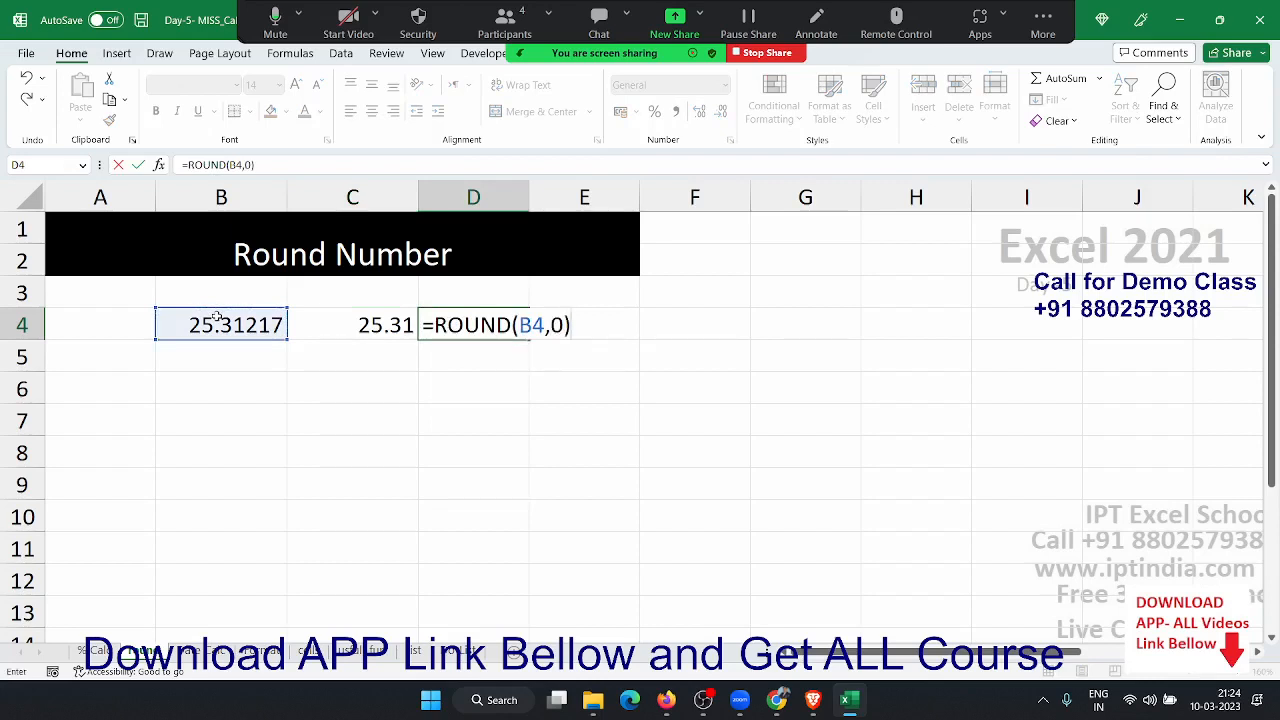
{"action": "key", "text": "Return"}
{"action": "key", "text": "Up"}
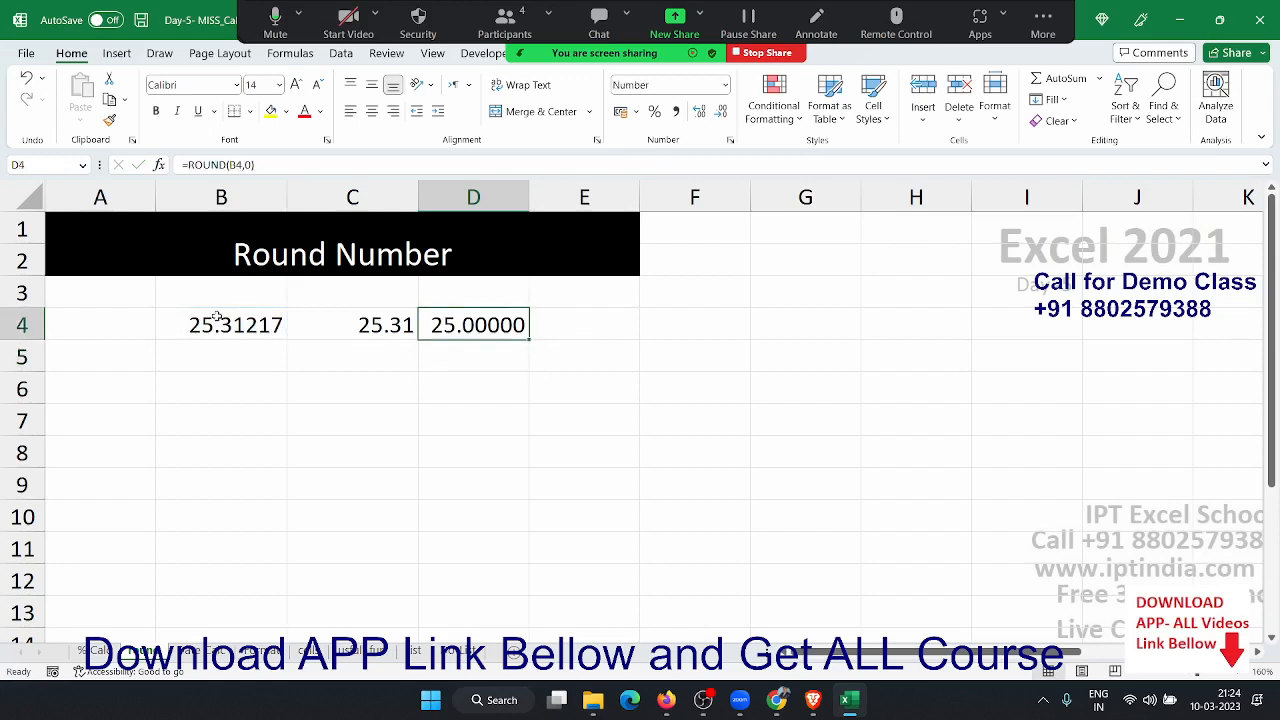
{"action": "left_click", "coordinate": [720, 116]}
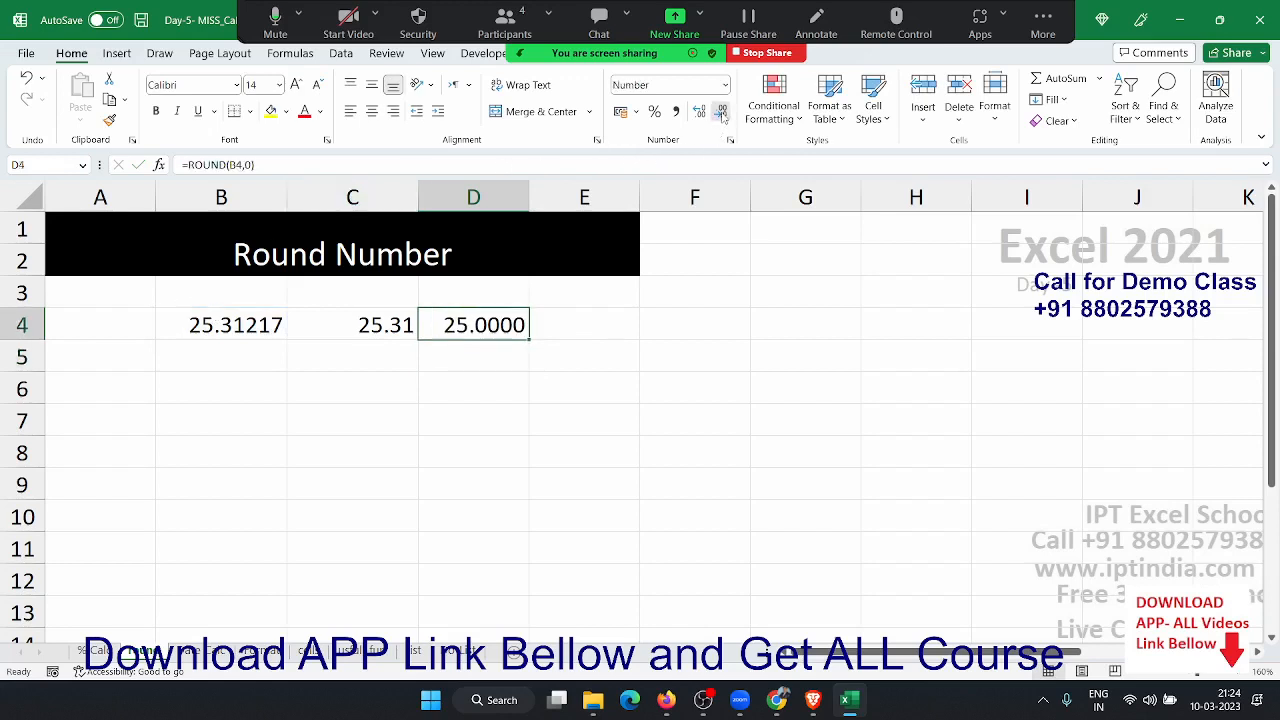
{"action": "left_click", "coordinate": [720, 116]}
{"action": "left_click", "coordinate": [720, 116]}
{"action": "left_click", "coordinate": [720, 116]}
{"action": "left_click", "coordinate": [720, 116]}
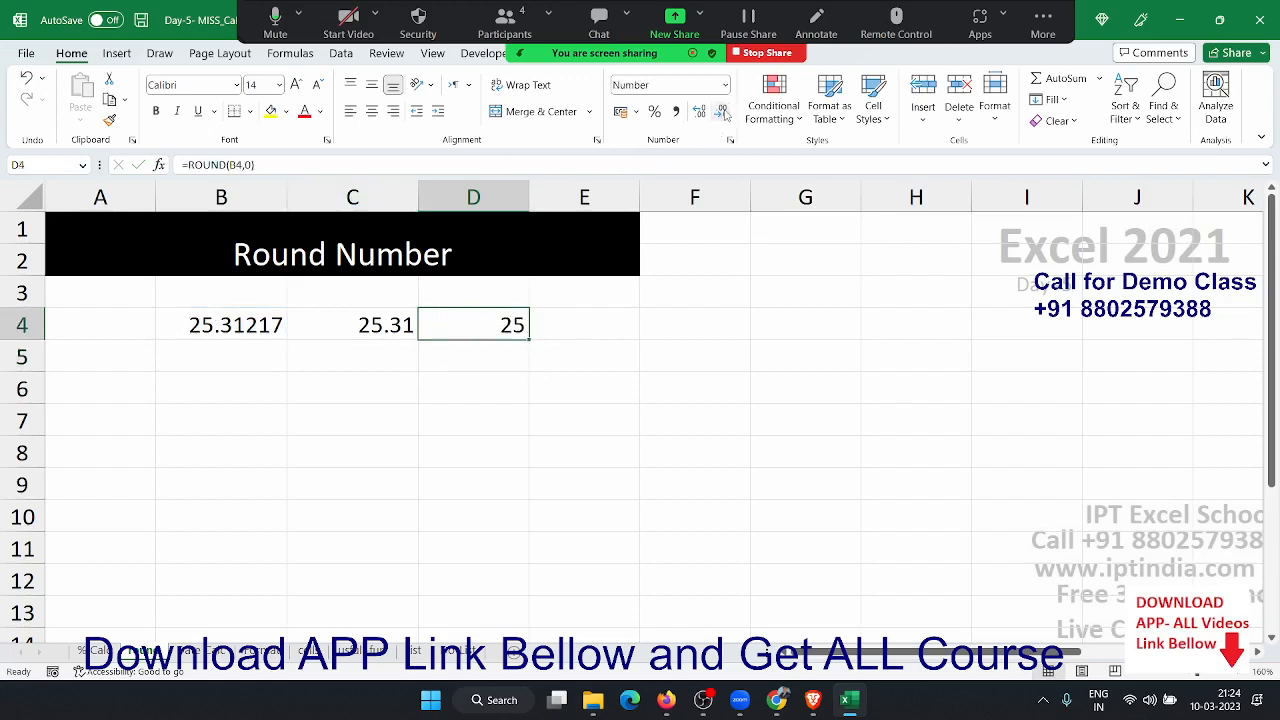
{"action": "left_click", "coordinate": [180, 408]}
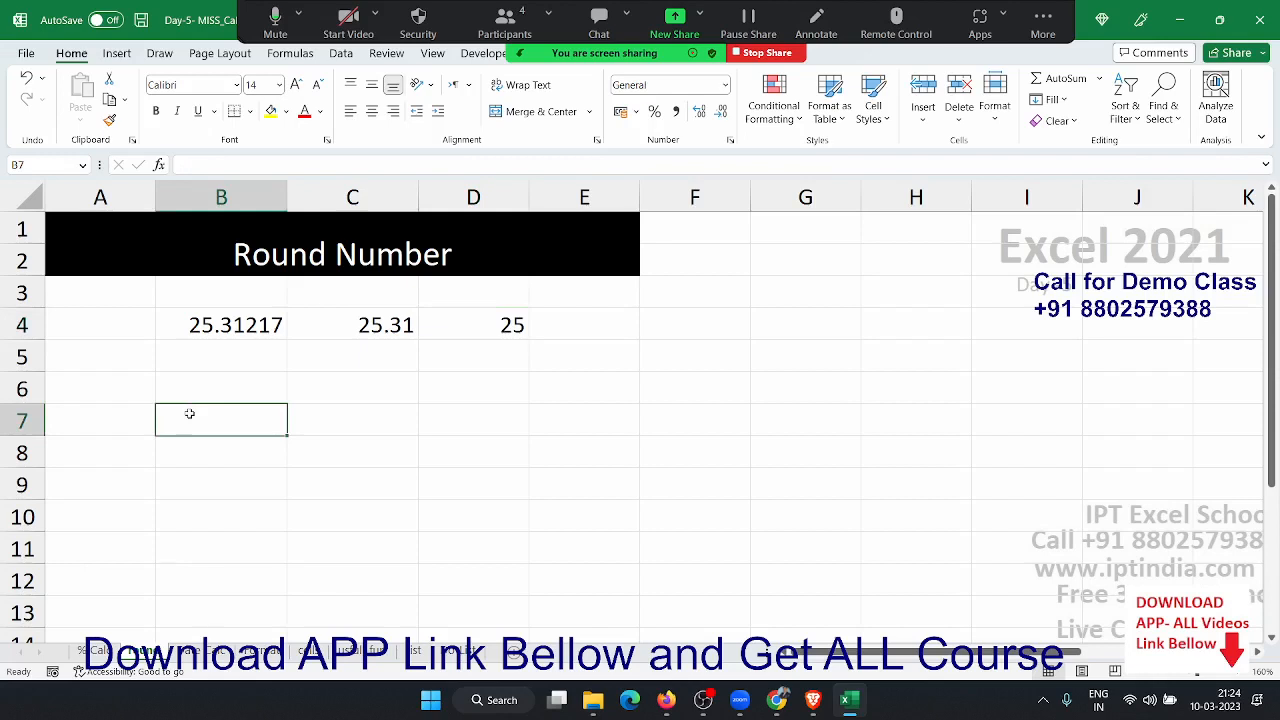
- Type the ATM heading with 55630 below it, and clear the stray 500 entry beside the amount
{"action": "type", "text": "ATM"}
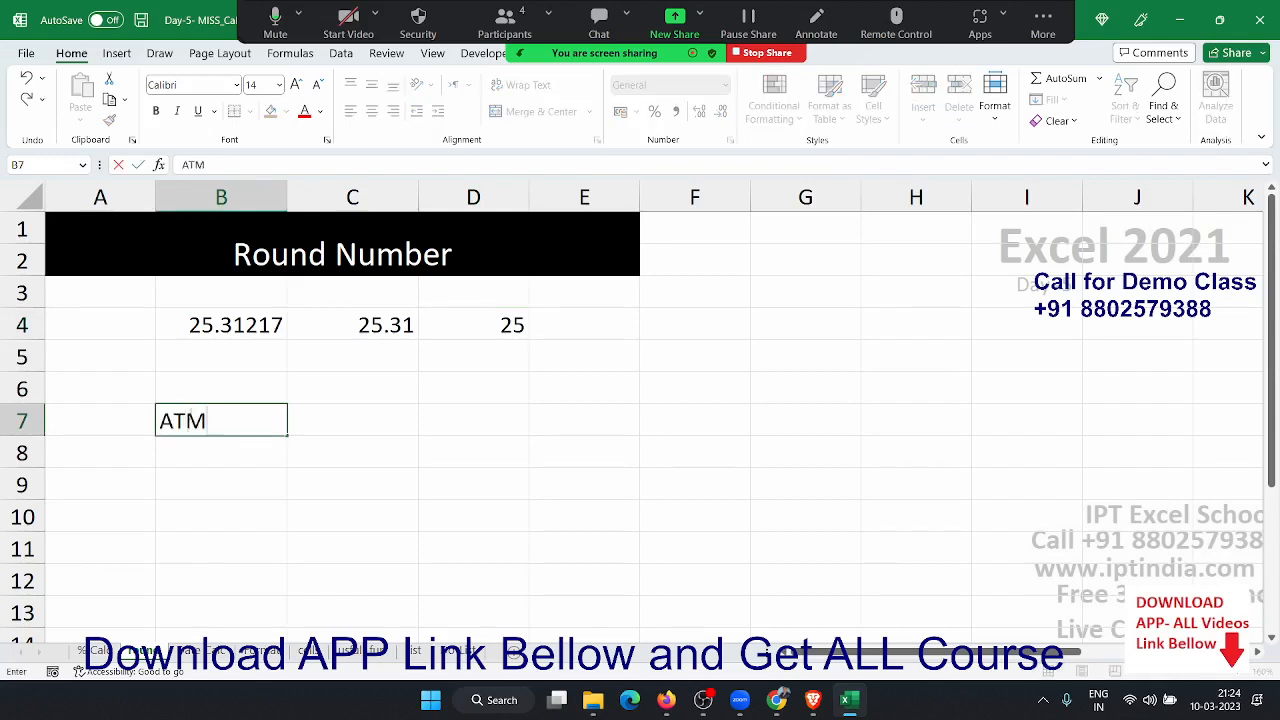
{"action": "key", "text": "Return"}
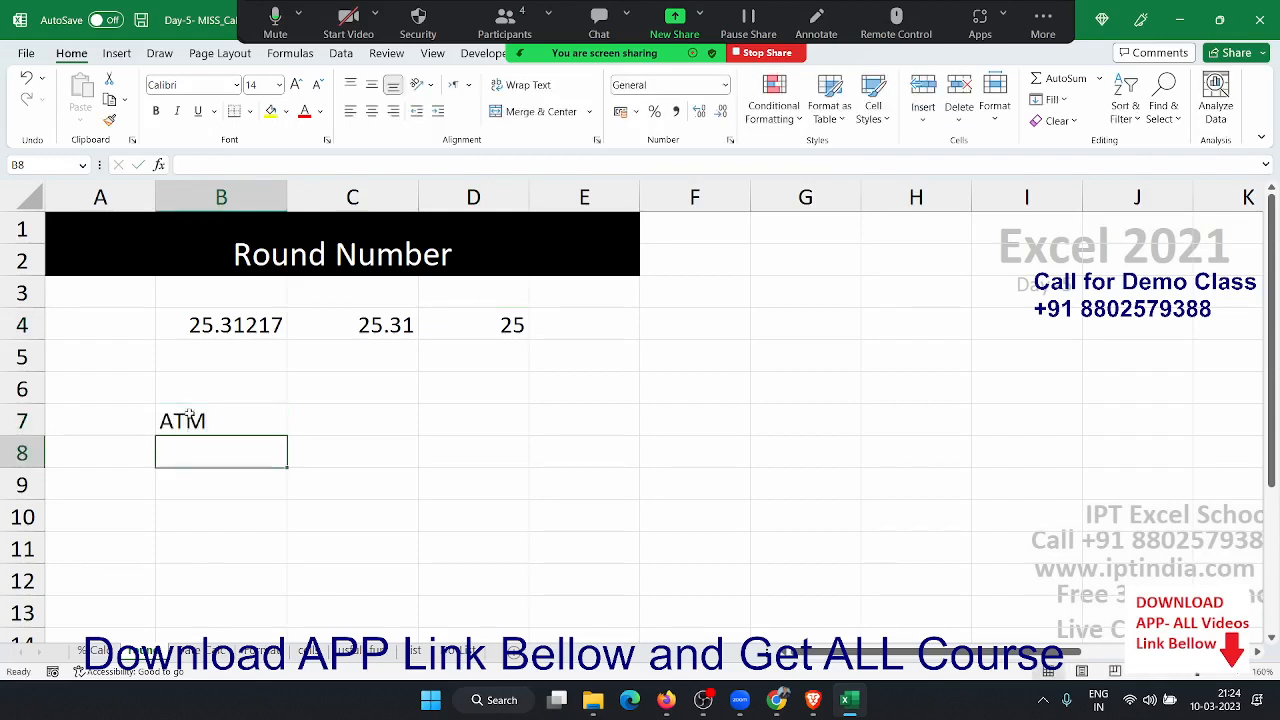
{"action": "type", "text": "55630"}
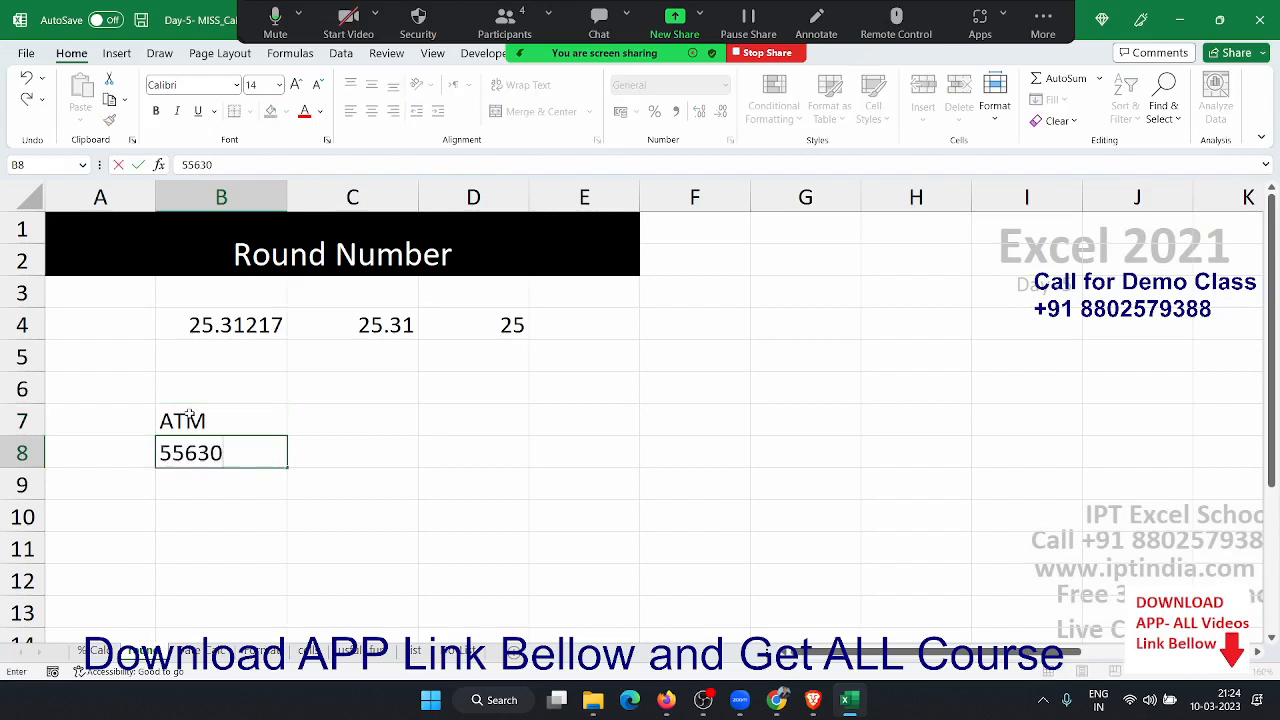
{"action": "key", "text": "Return"}
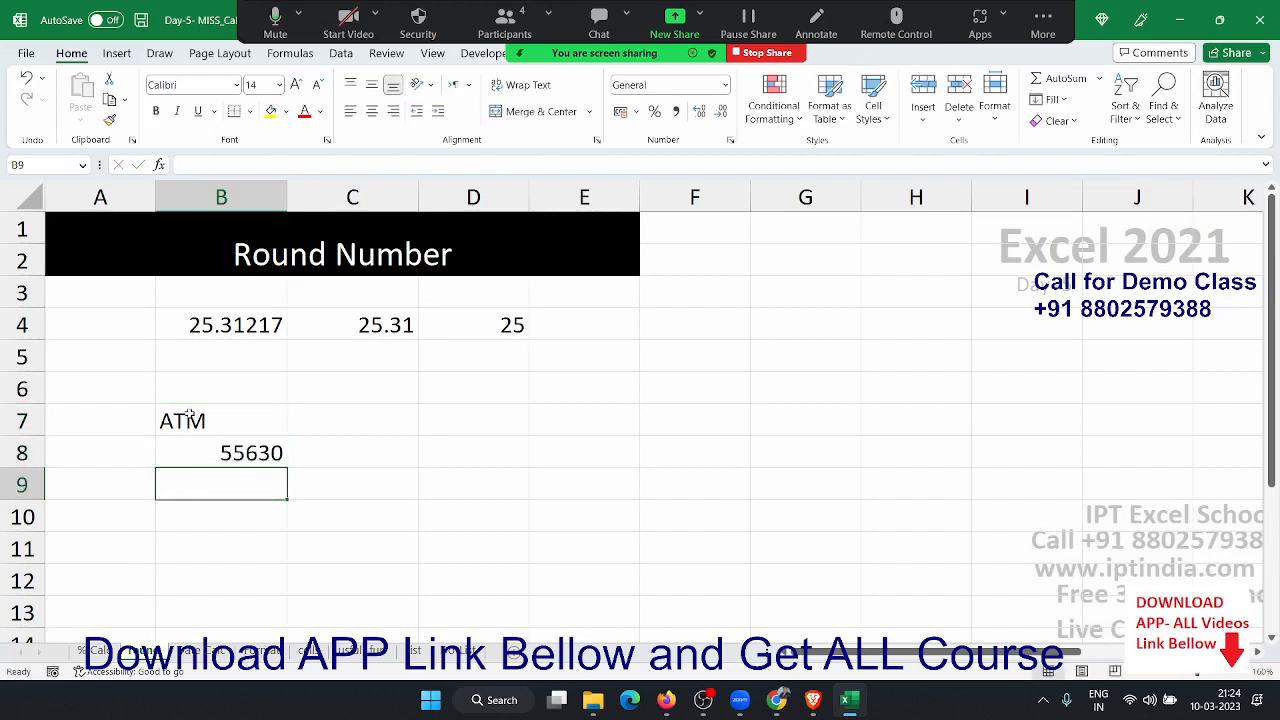
{"action": "key", "text": "Up"}
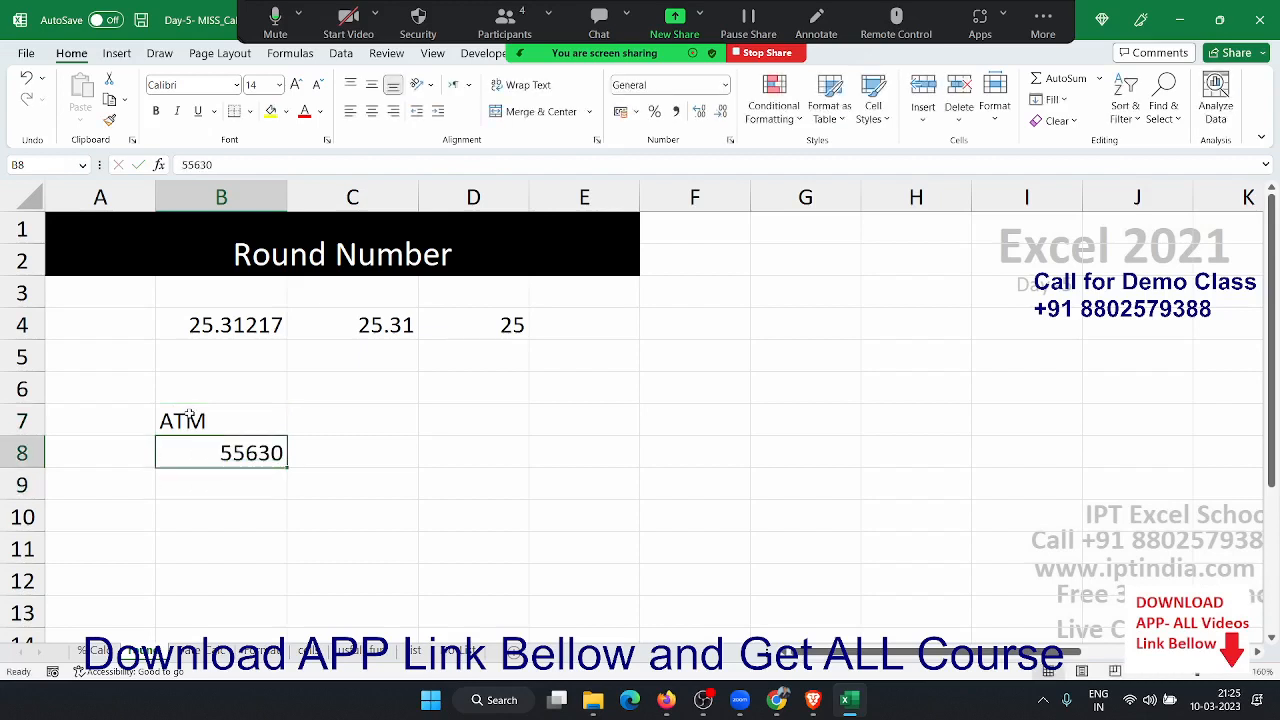
{"action": "key", "text": "Right"}
{"action": "type", "text": "5"}
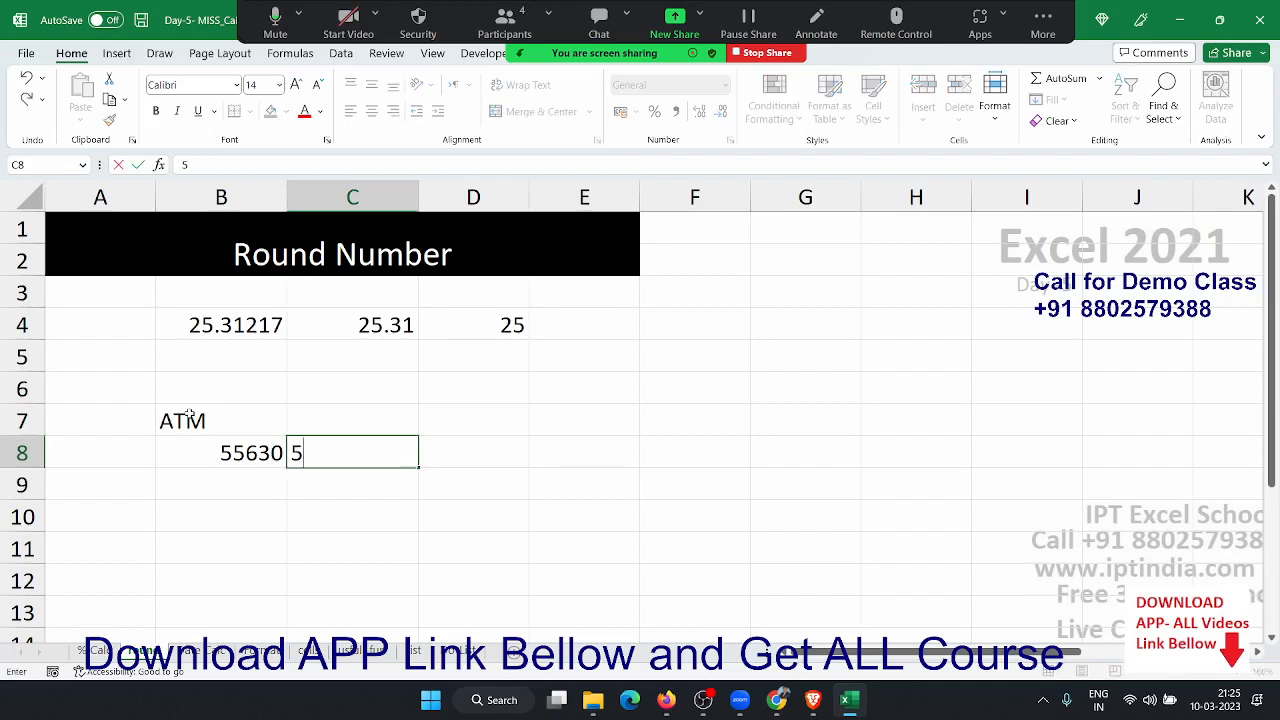
{"action": "type", "text": "00X"}
{"action": "key", "text": "Return"}
{"action": "key", "text": "Up"}
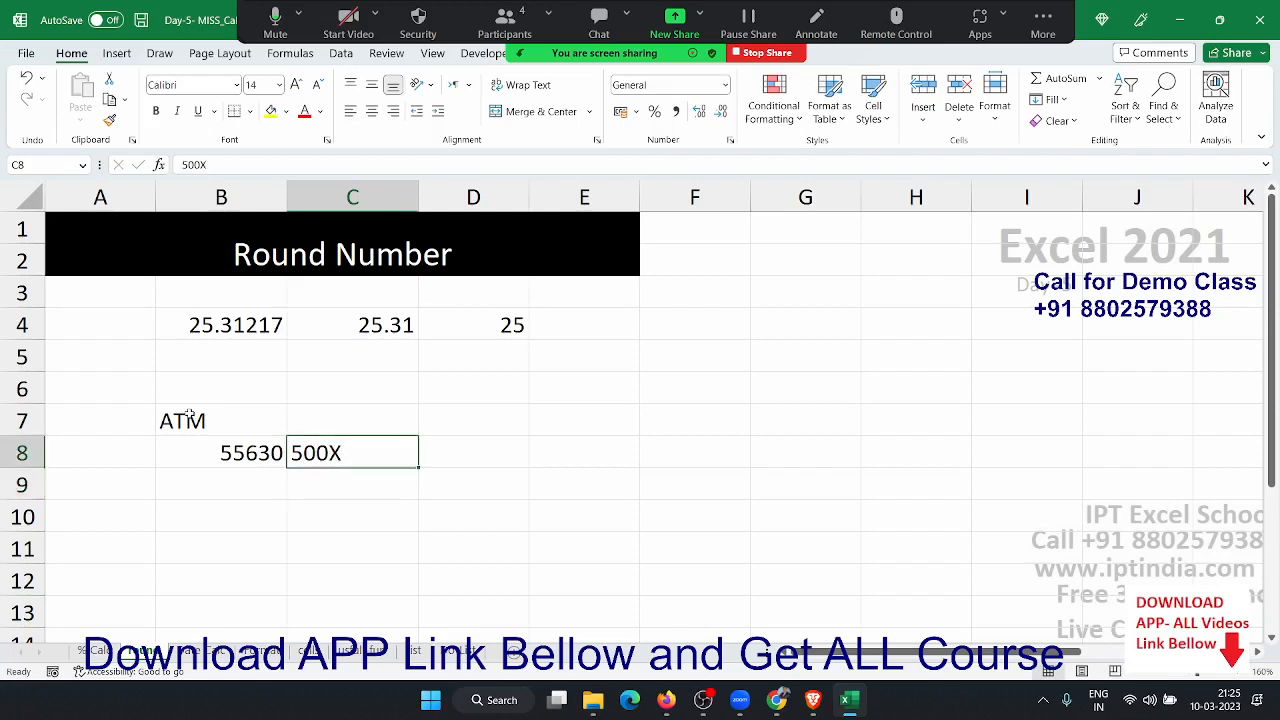
{"action": "type", "text": "500"}
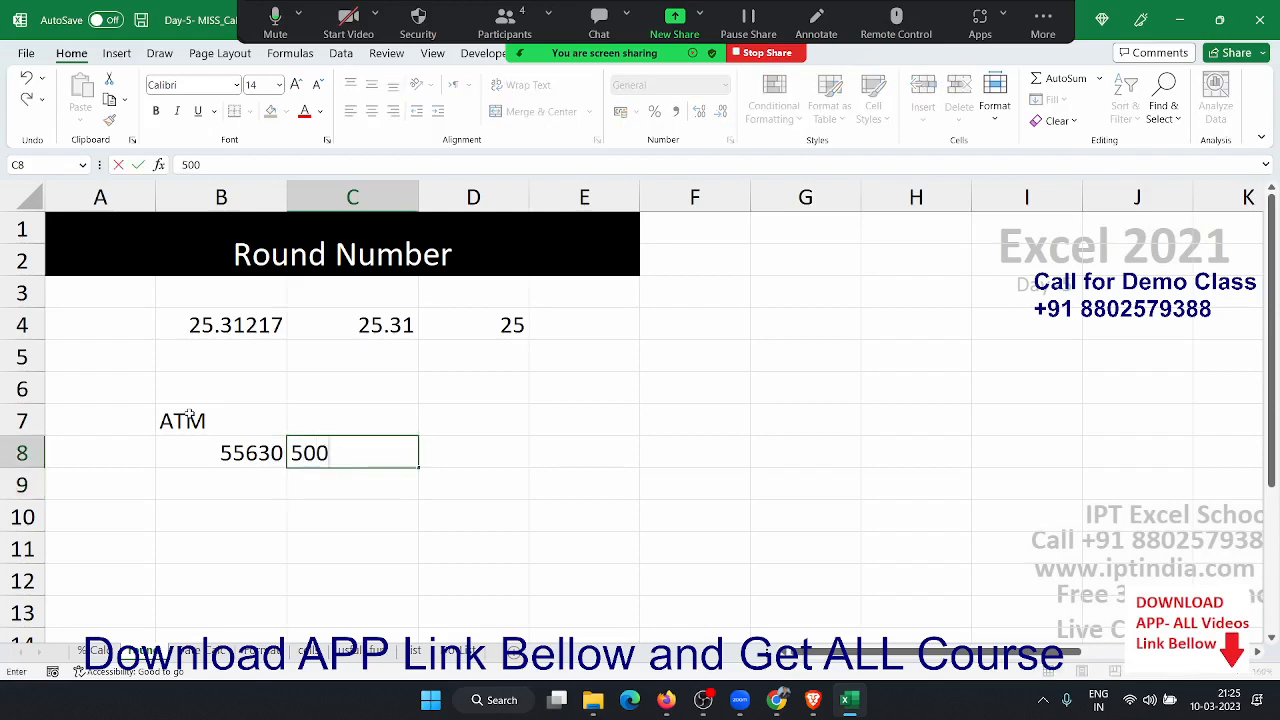
{"action": "key", "text": "Right"}
{"action": "key", "text": "Left"}
{"action": "key", "text": "Delete"}
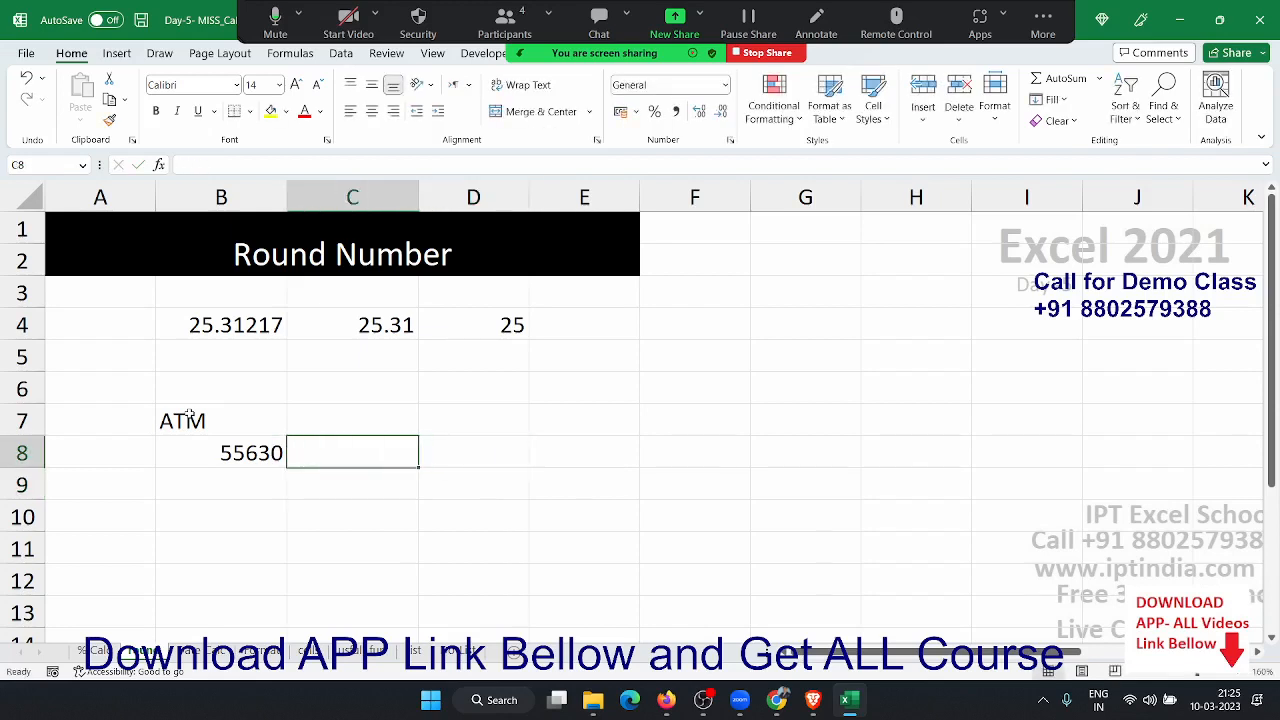
- Add the Lamt and Uamt headings next to the ATM heading
{"action": "key", "text": "Up"}
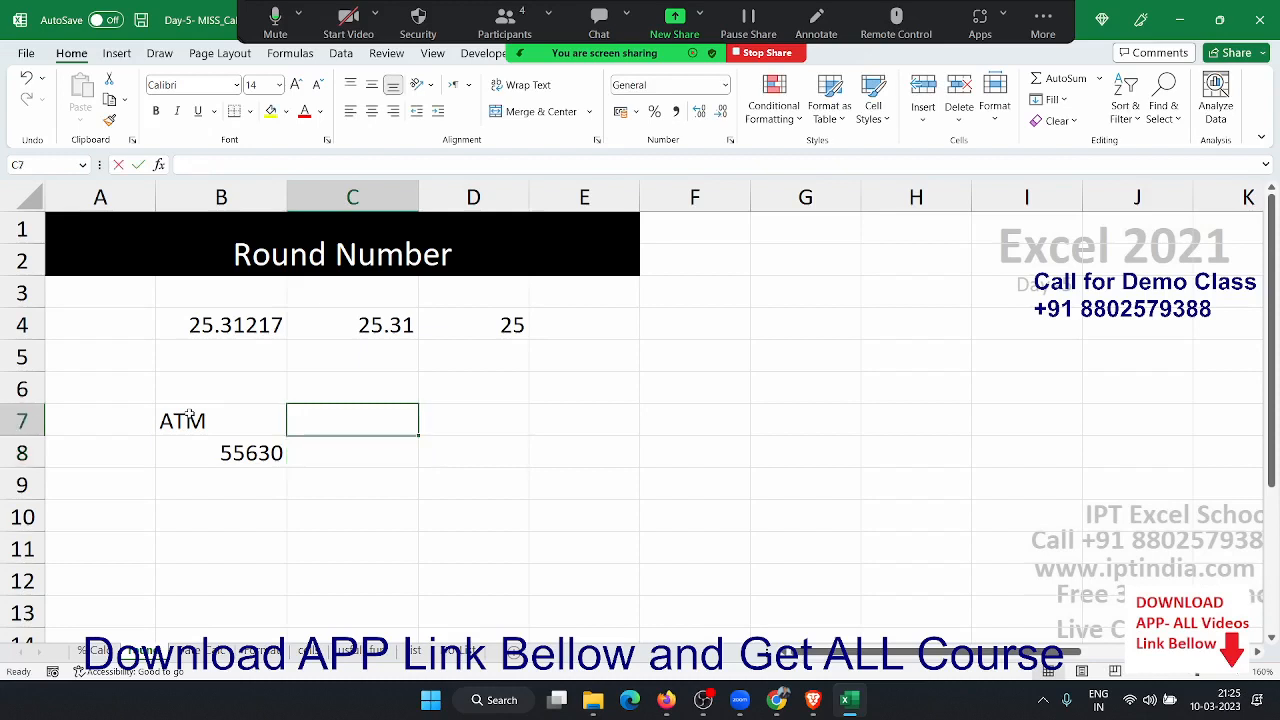
{"action": "type", "text": "LAmtr"}
{"action": "key", "text": "BackSpace"}
{"action": "key", "text": "BackSpace"}
{"action": "key", "text": "BackSpace"}
{"action": "key", "text": "BackSpace"}
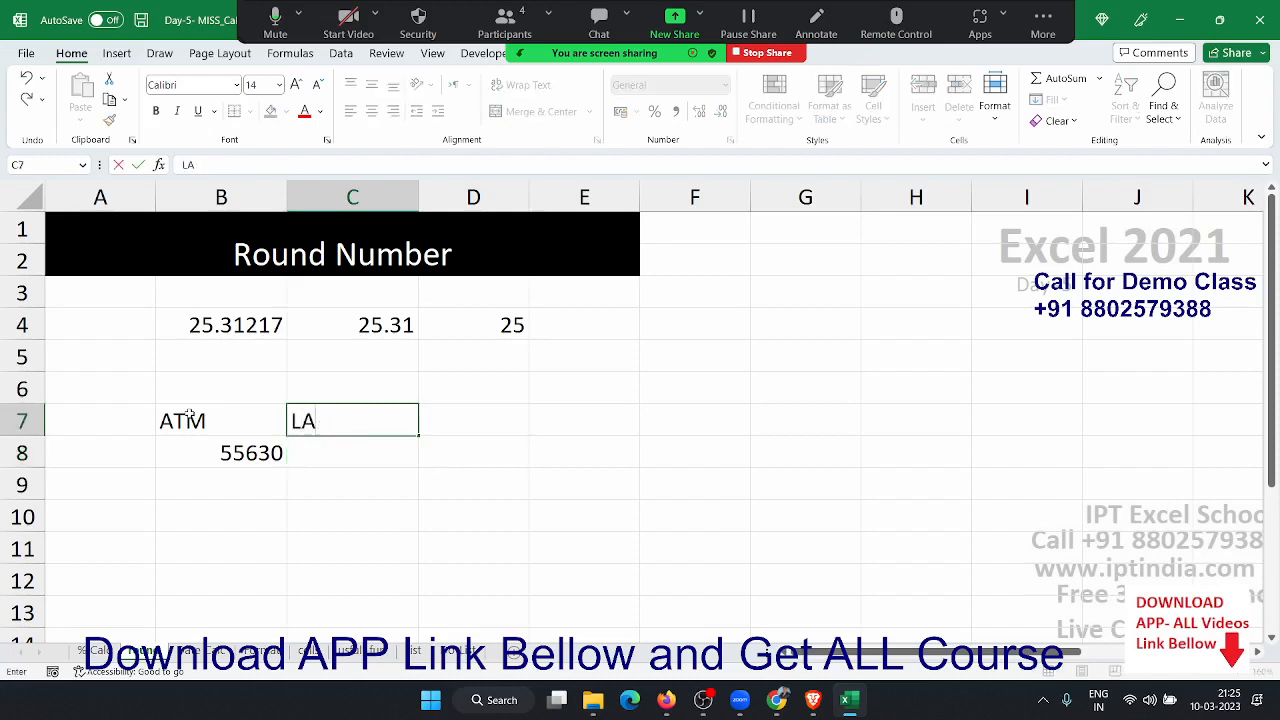
{"action": "type", "text": "Amt"}
{"action": "key", "text": "Tab"}
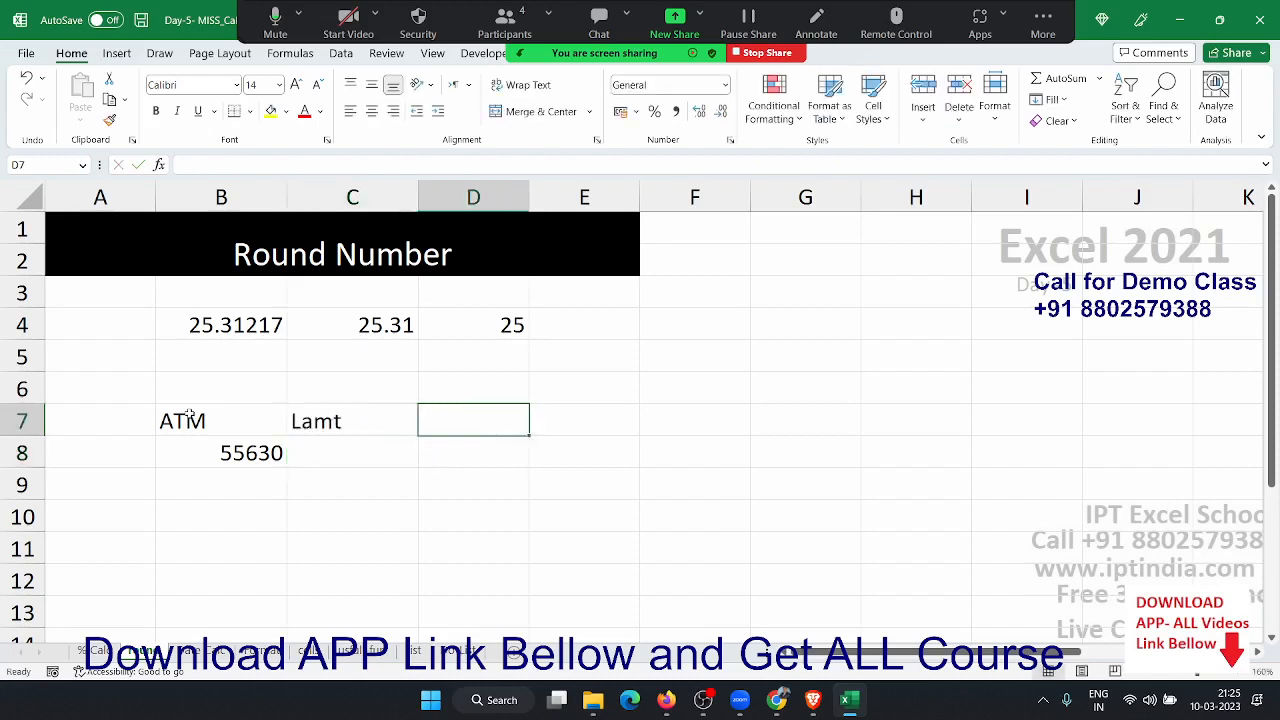
{"action": "type", "text": "U"}
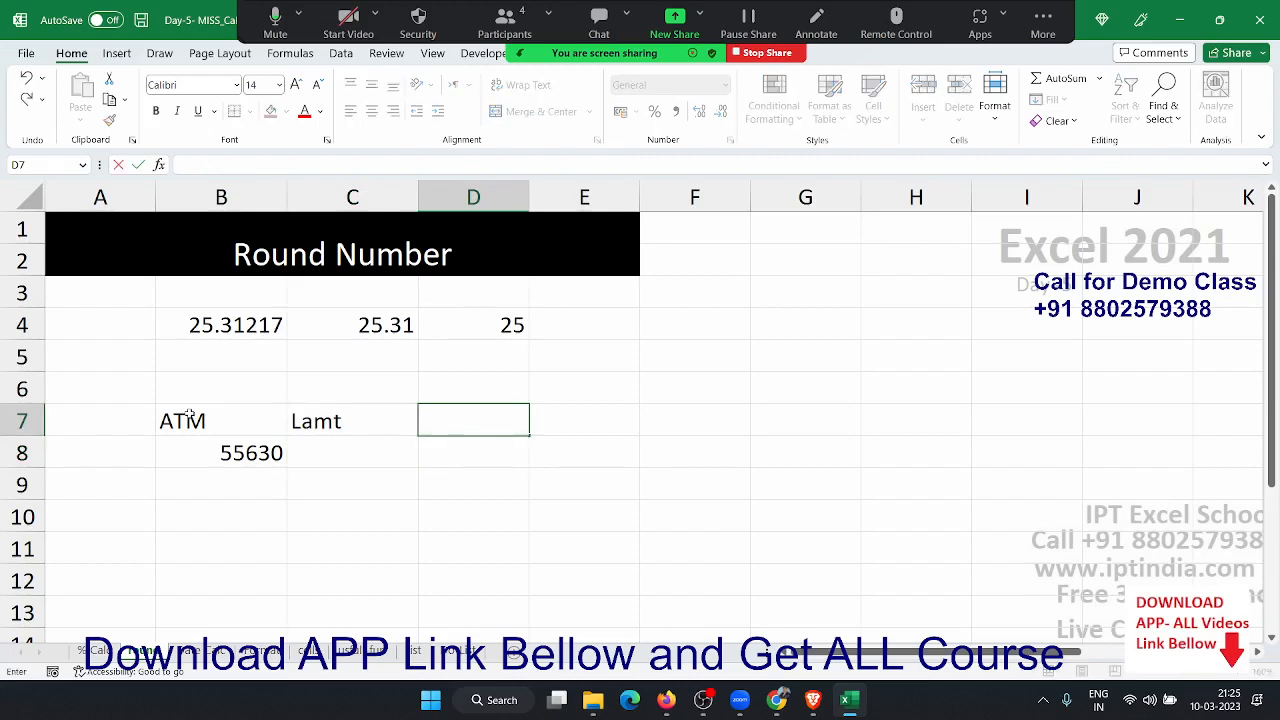
{"action": "type", "text": "Amt"}
{"action": "key", "text": "Return"}
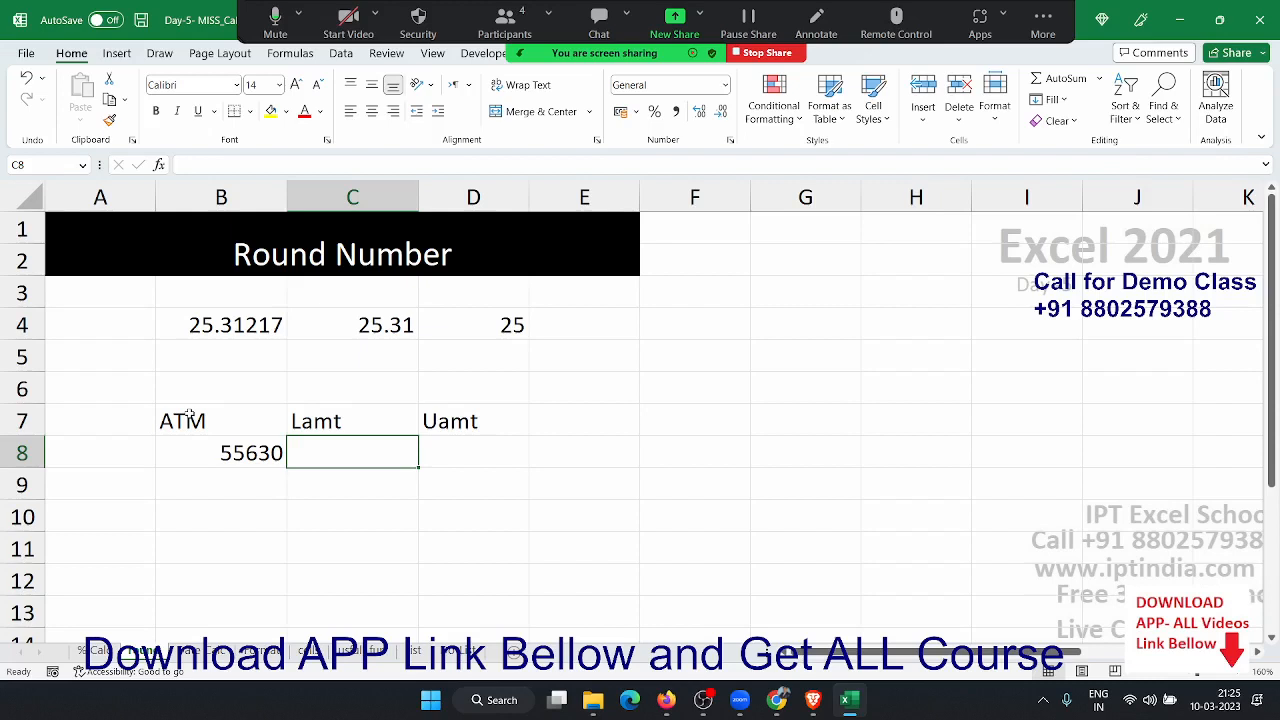
- Enter =FLOOR(B8,500) in C8 so Lamt shows 55500
{"action": "type", "text": "=fl"}
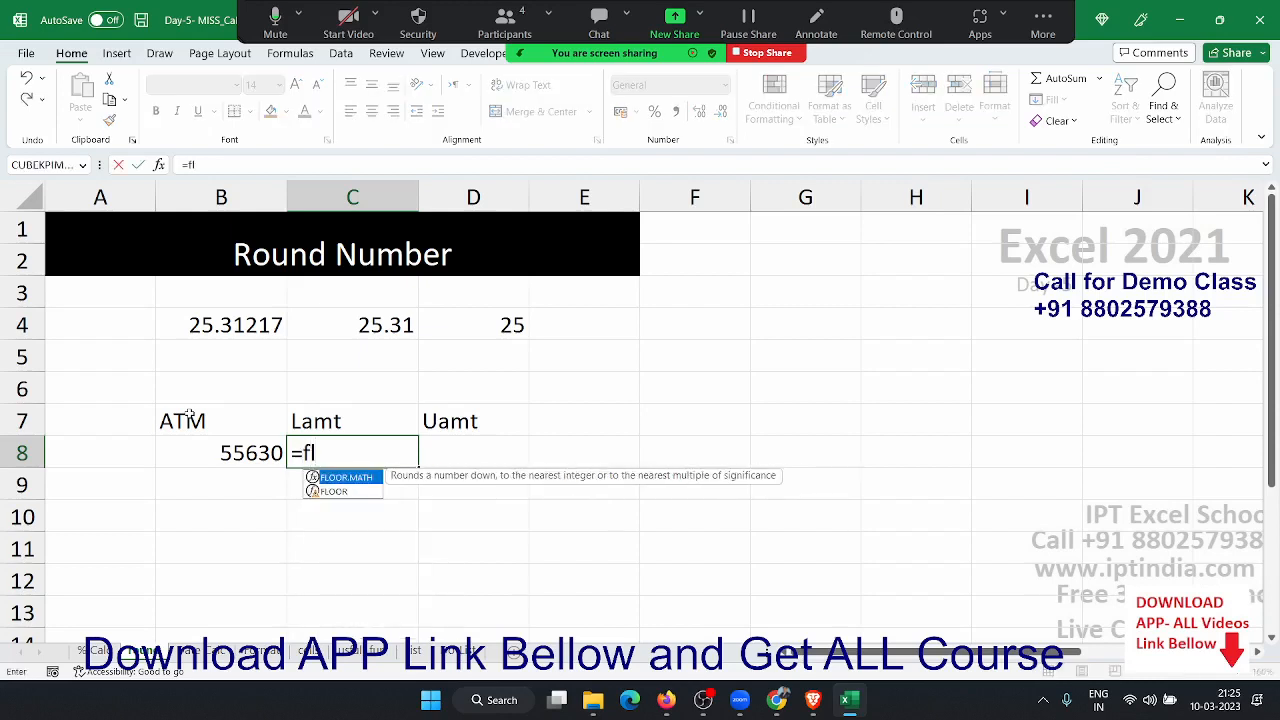
{"action": "key", "text": "Down"}
{"action": "key", "text": "Tab"}
{"action": "key", "text": "Left"}
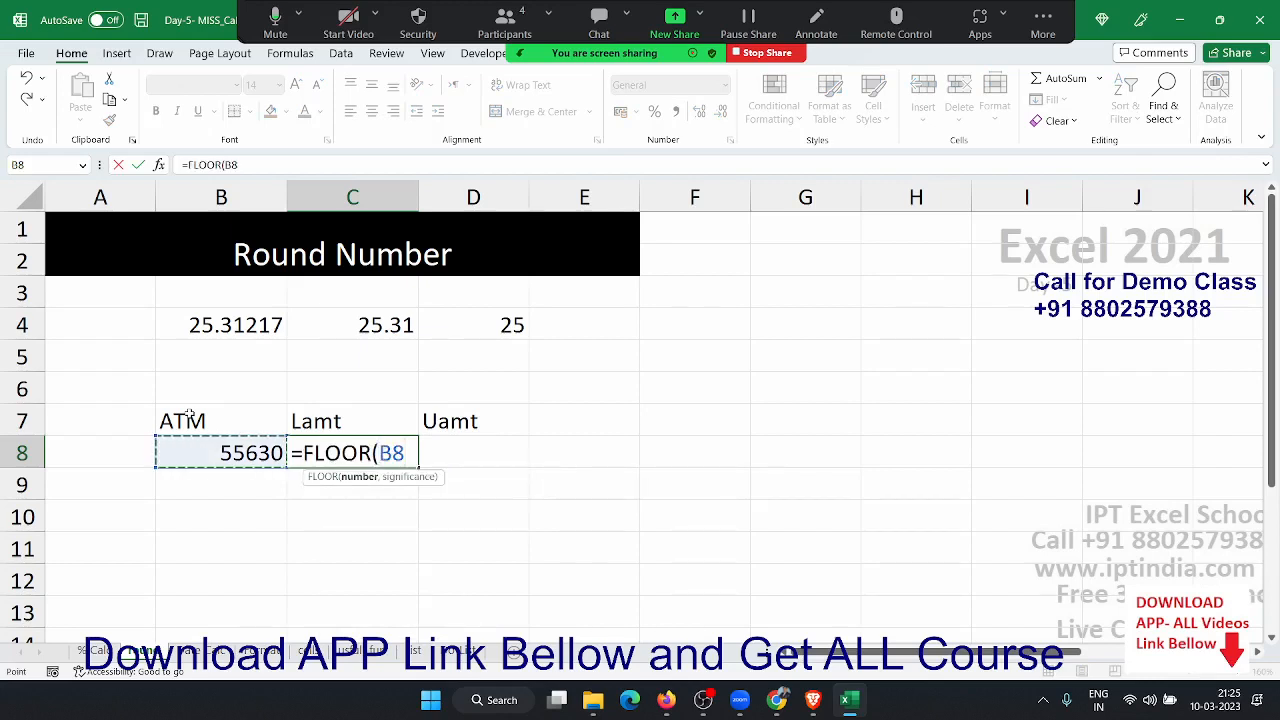
{"action": "type", "text": ",500"}
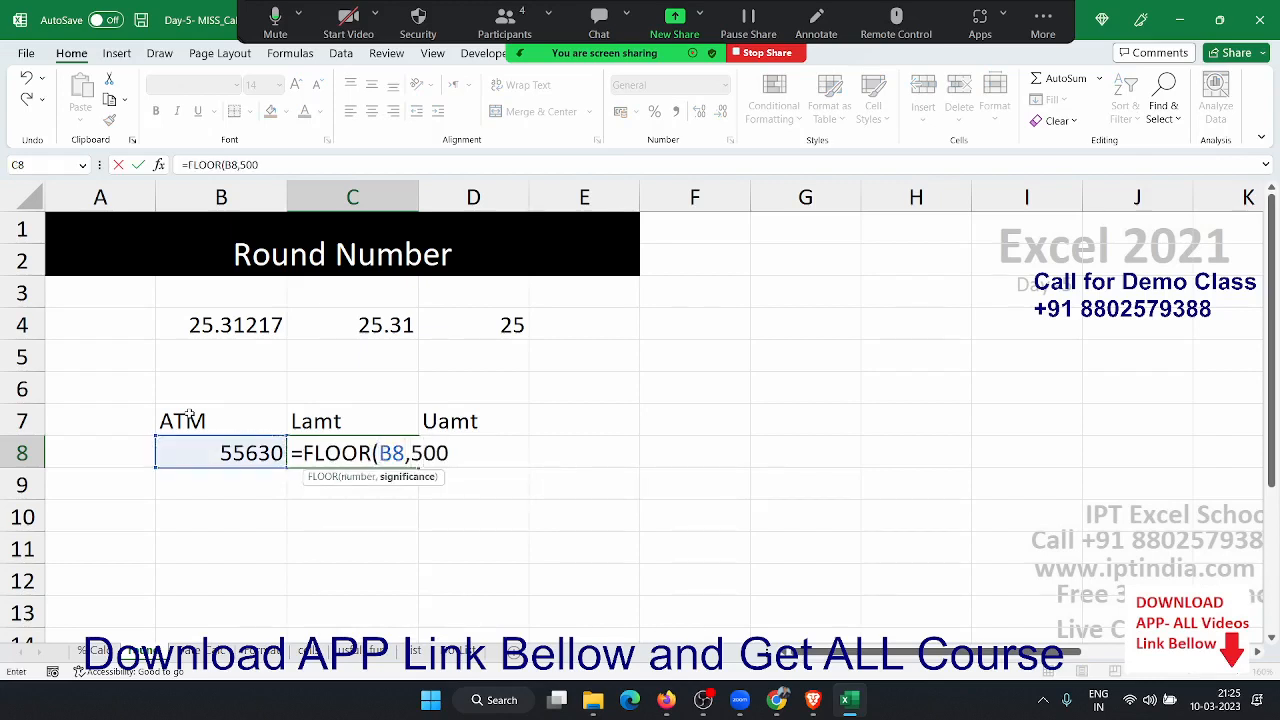
{"action": "type", "text": ")"}
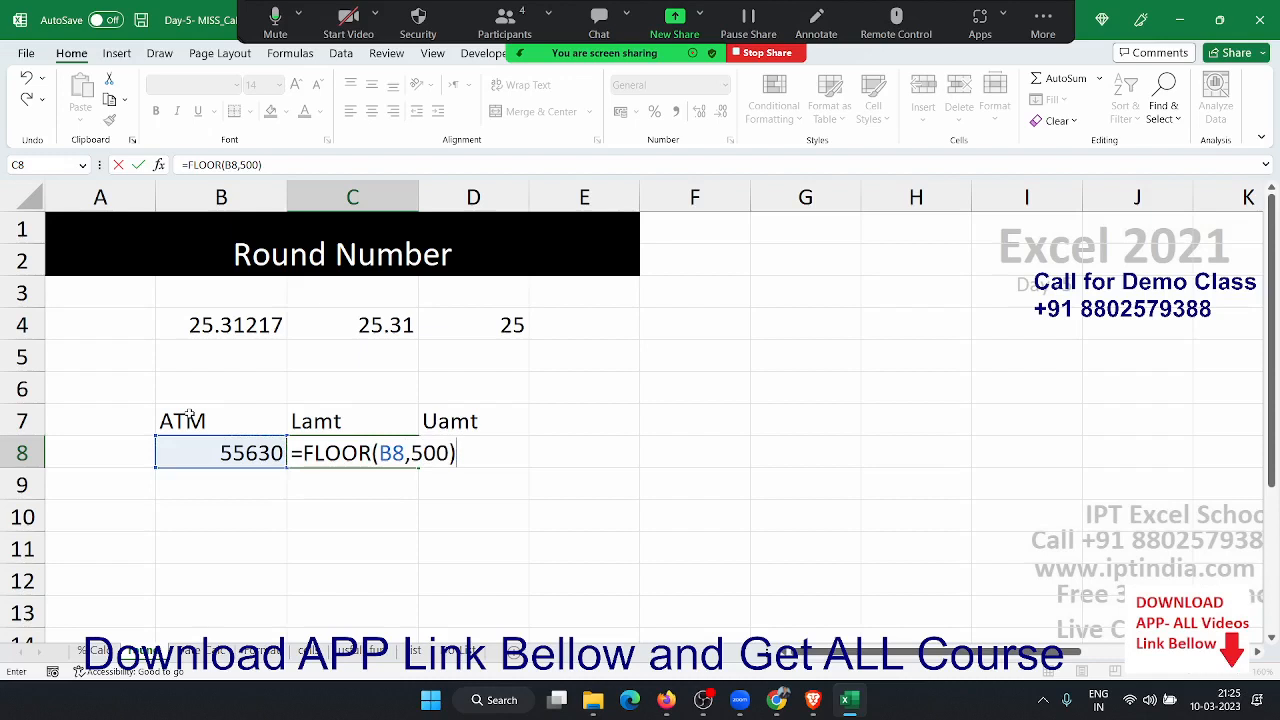
{"action": "key", "text": "Return"}
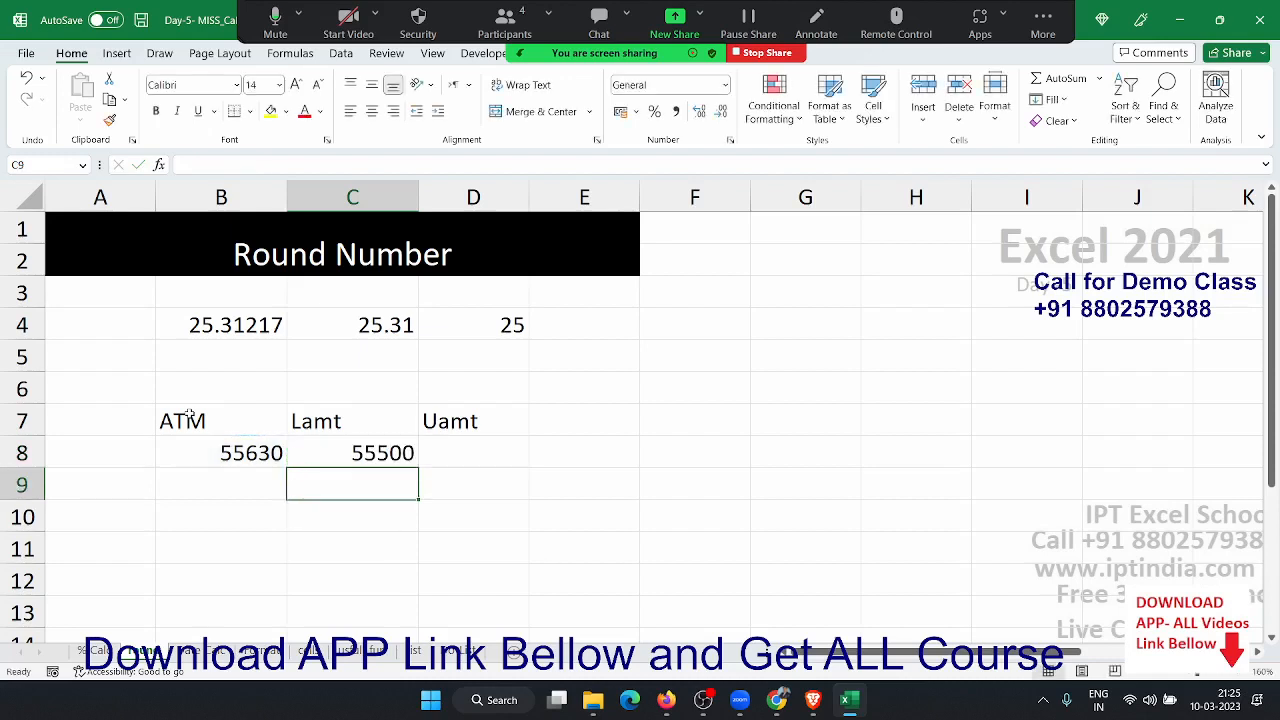
{"action": "key", "text": "Up"}
{"action": "key", "text": "Right"}
- Enter =CEILING(B8,500) in D8 so Uamt shows 56000
{"action": "type", "text": "="}
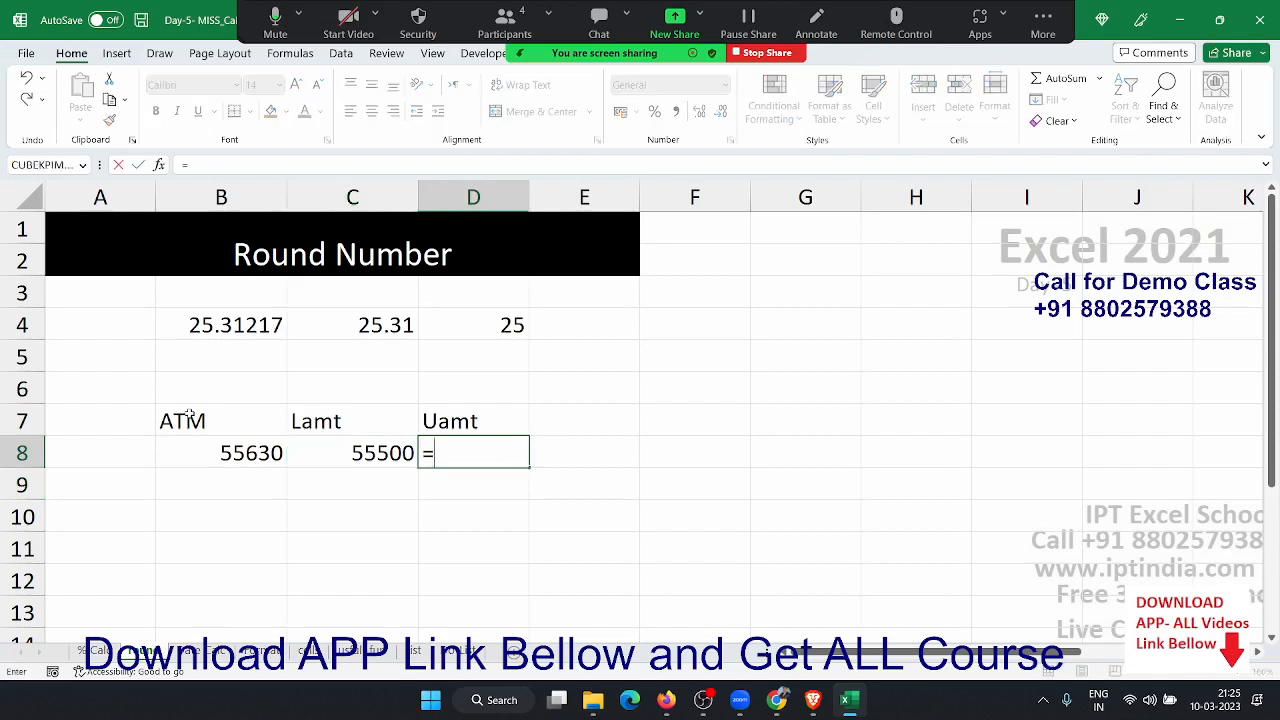
{"action": "type", "text": "cel"}
{"action": "key", "text": "BackSpace"}
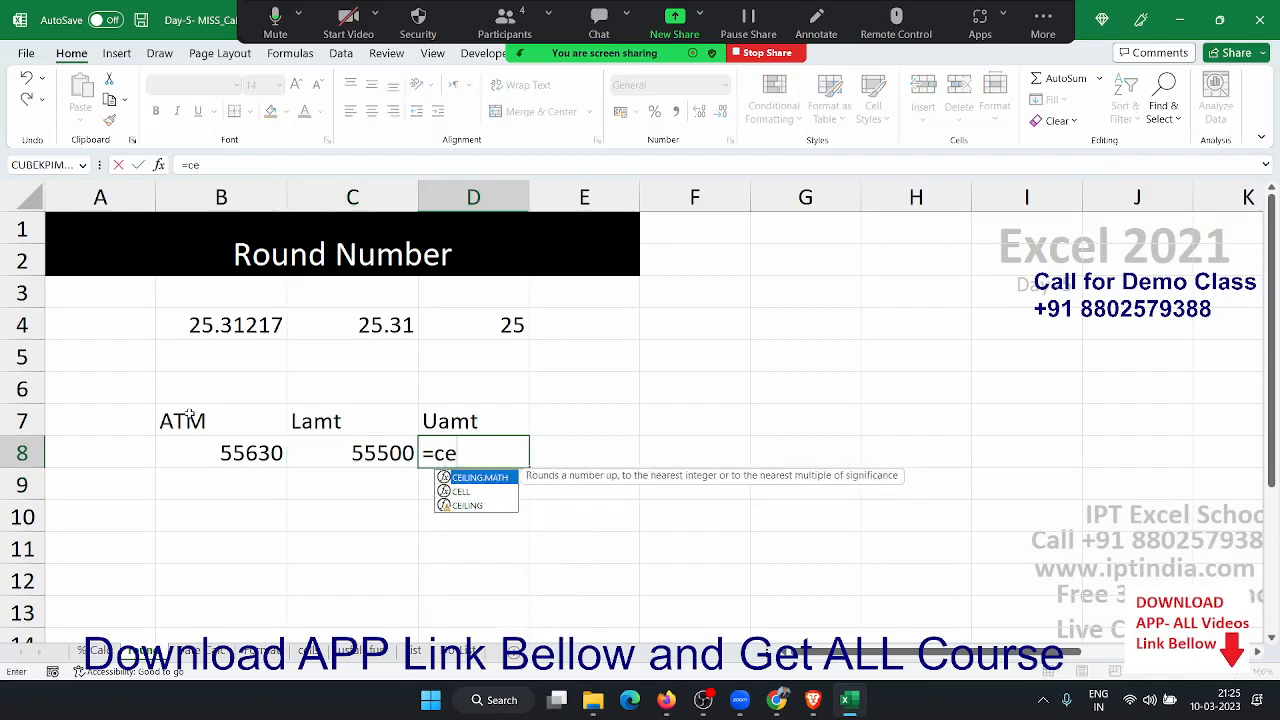
{"action": "key", "text": "Down"}
{"action": "key", "text": "Tab"}
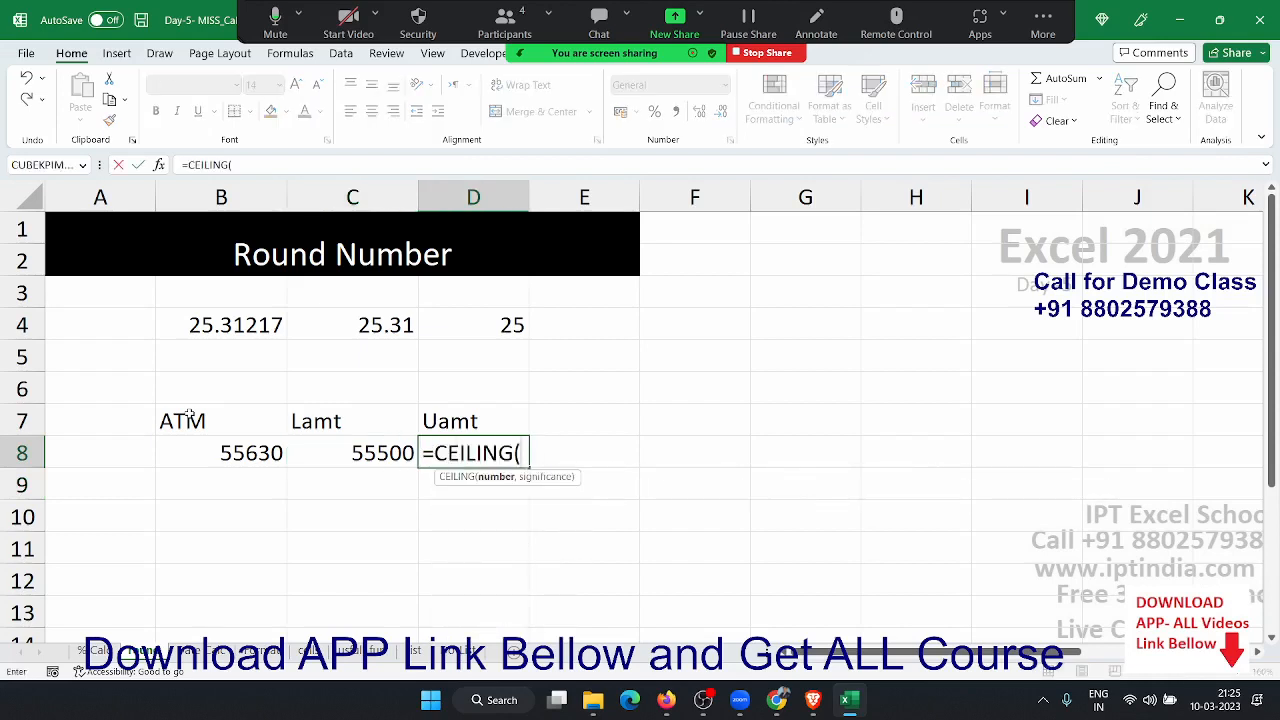
{"action": "left_click", "coordinate": [178, 452]}
{"action": "type", "text": ","}
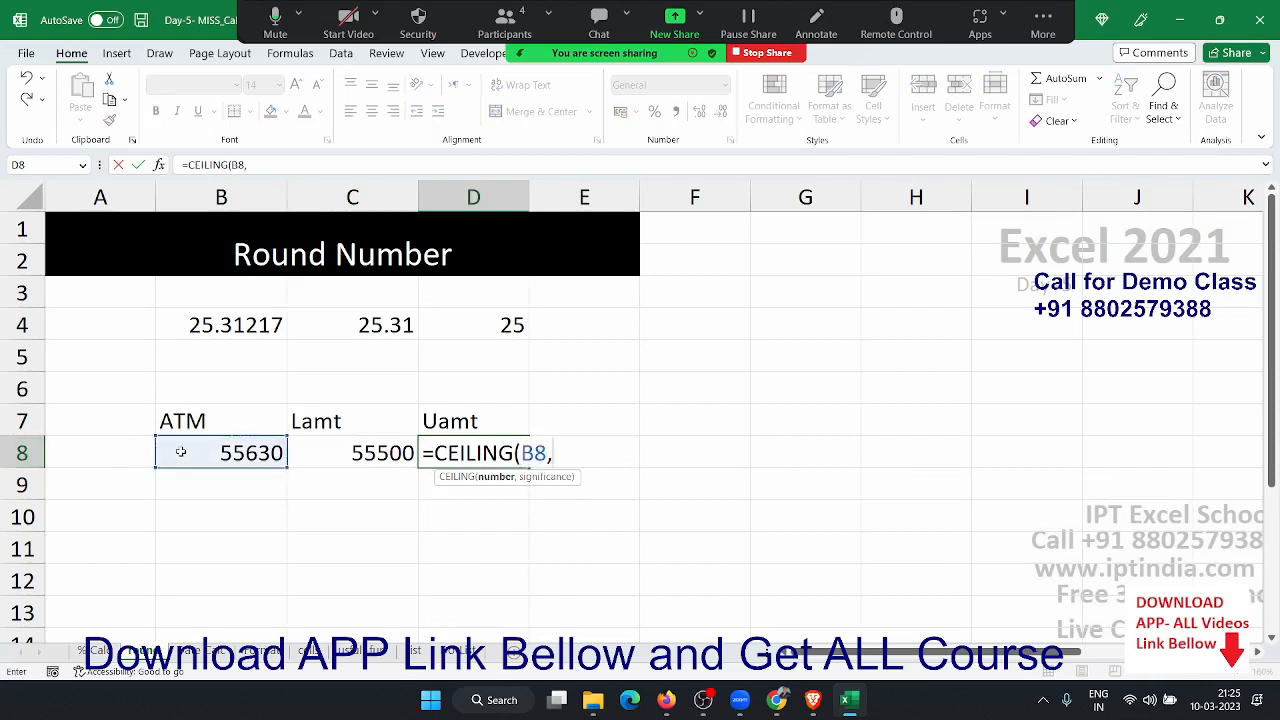
{"action": "type", "text": "500"}
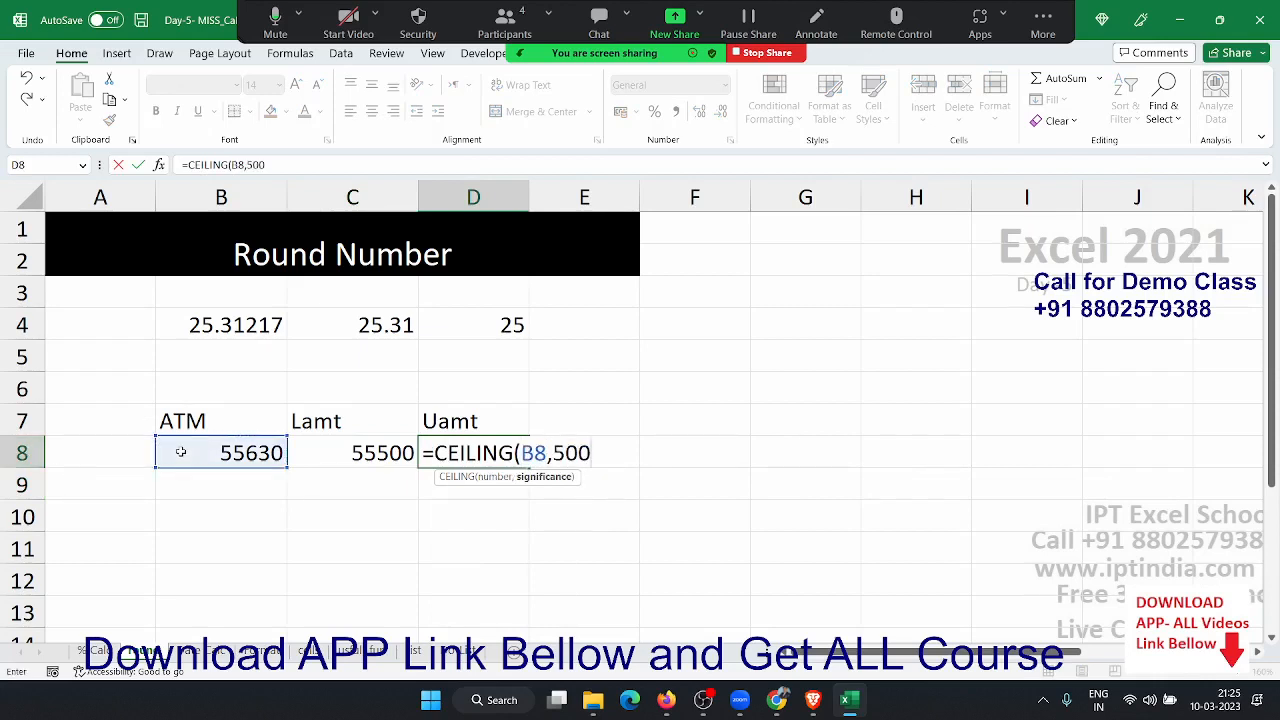
{"action": "type", "text": ")"}
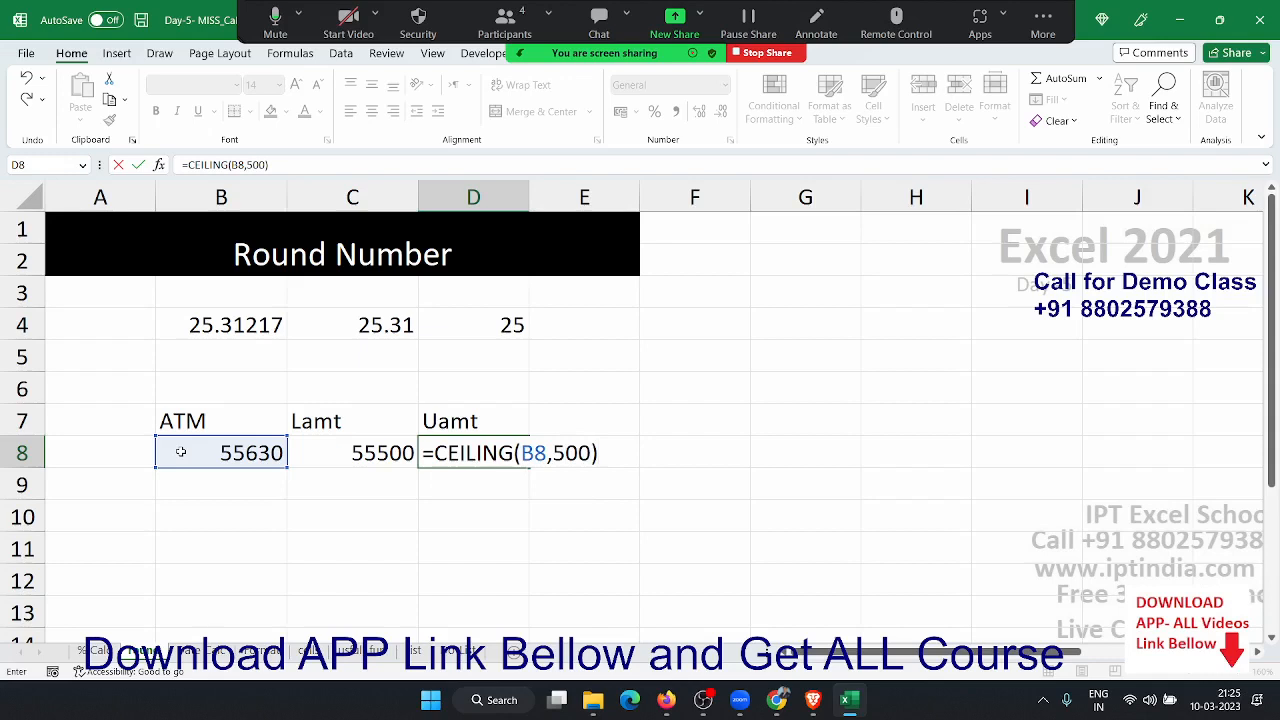
{"action": "key", "text": "Return"}
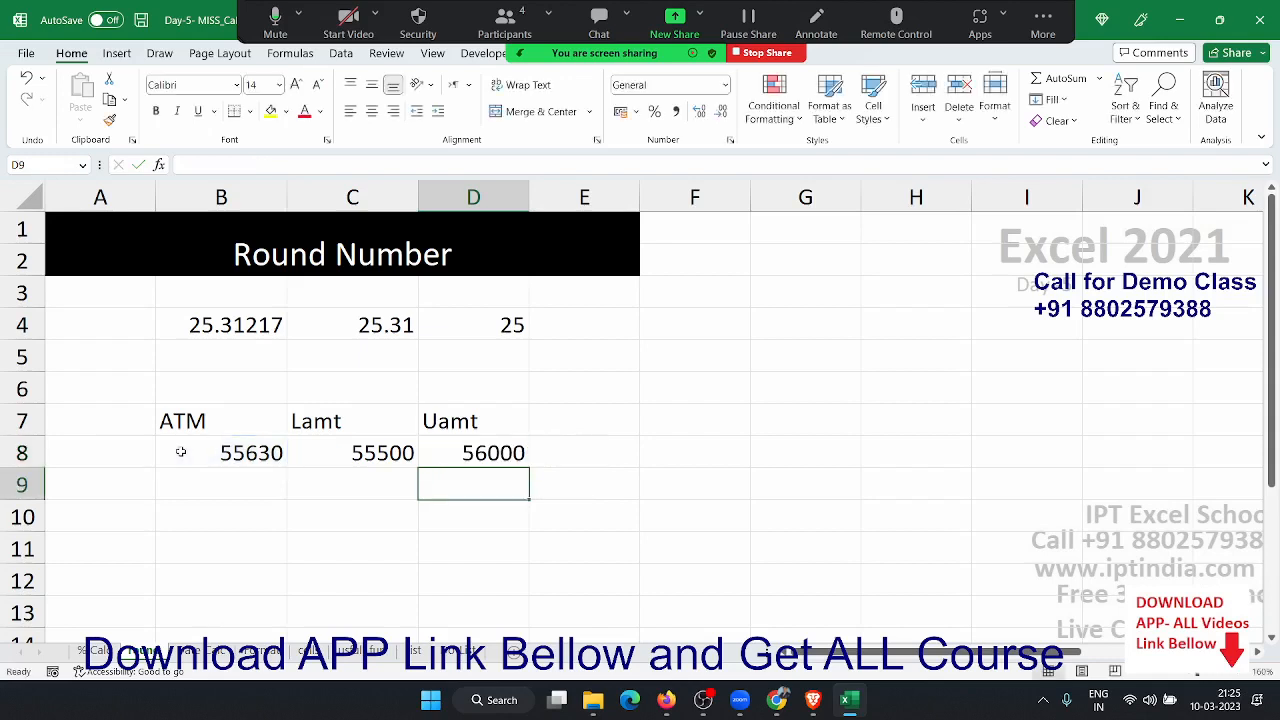
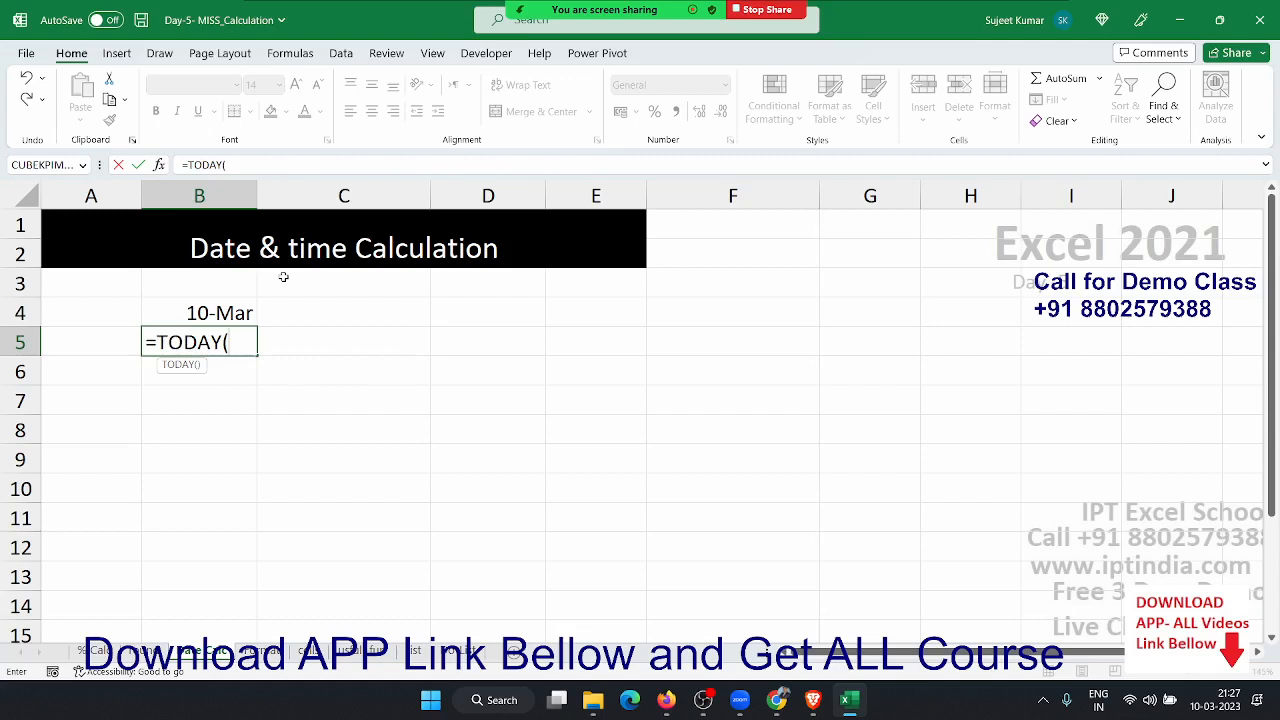
- Complete =TODAY() in B5 and enter =NOW() in B6 for the current date-time
{"action": "type", "text": ")"}
{"action": "key", "text": "Return"}
{"action": "type", "text": "=now"}
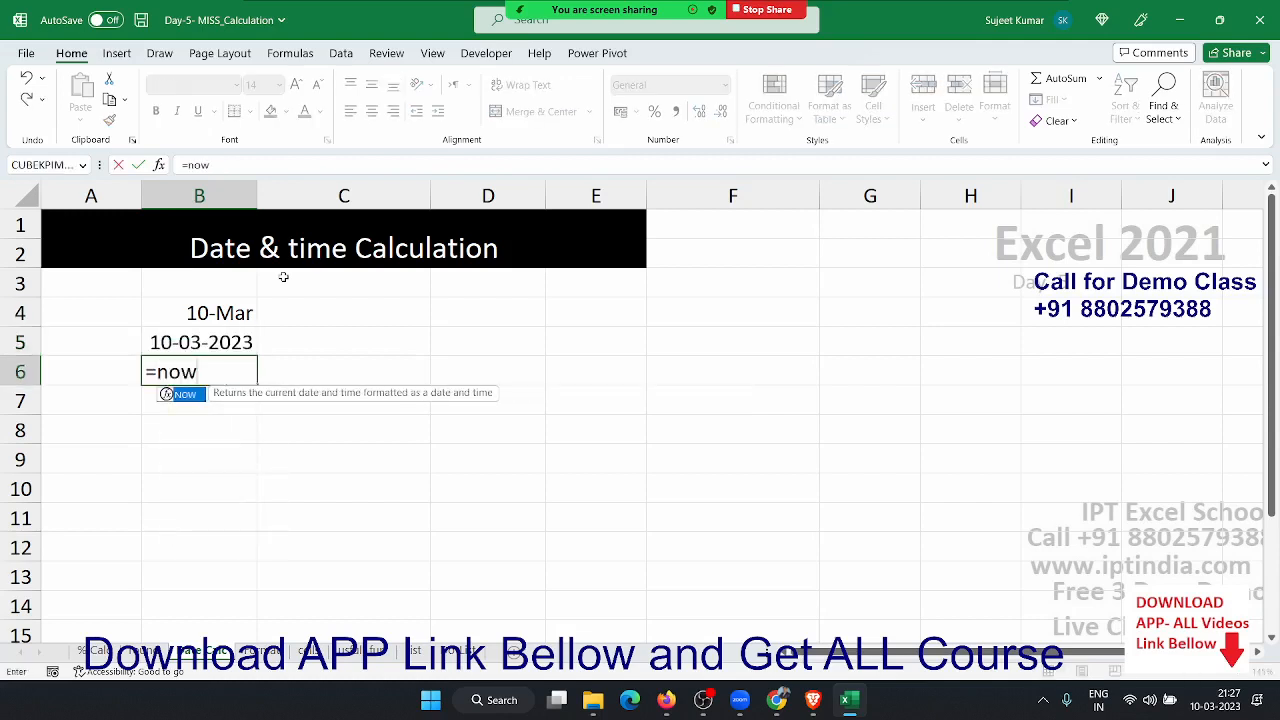
{"action": "key", "text": "Tab"}
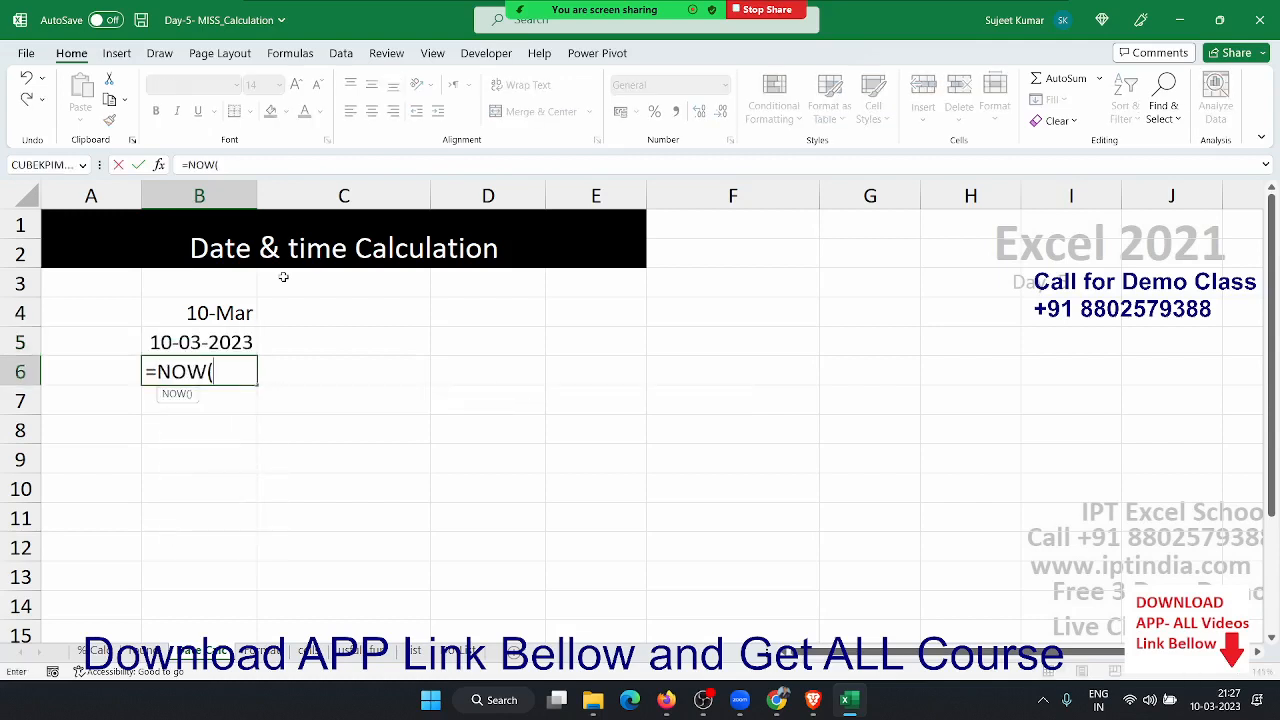
{"action": "type", "text": ")"}
{"action": "key", "text": "Return"}
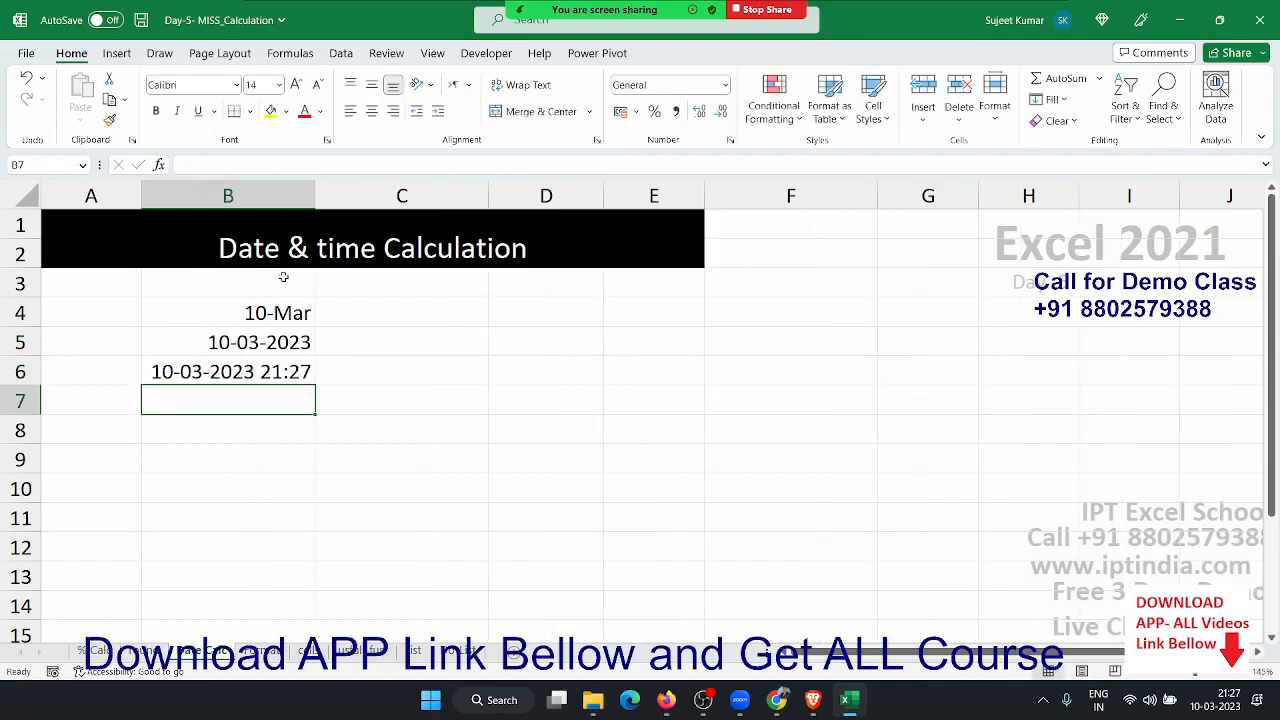
{"action": "key", "text": "Up"}
{"action": "key", "text": "Down"}
{"action": "key", "text": "Down"}
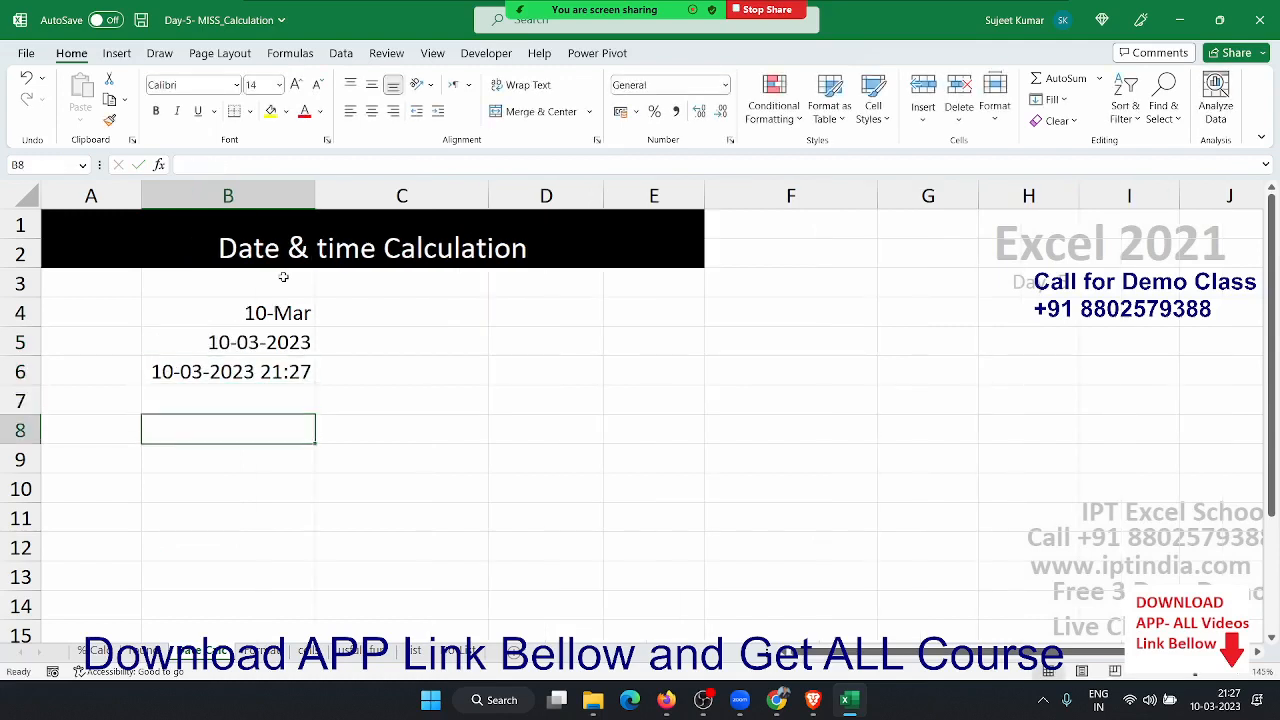
- Put a fixed today's date in B8 and =B8+20 in C8, giving 30-03-2023
{"action": "key", "text": "ctrl+semicolon"}
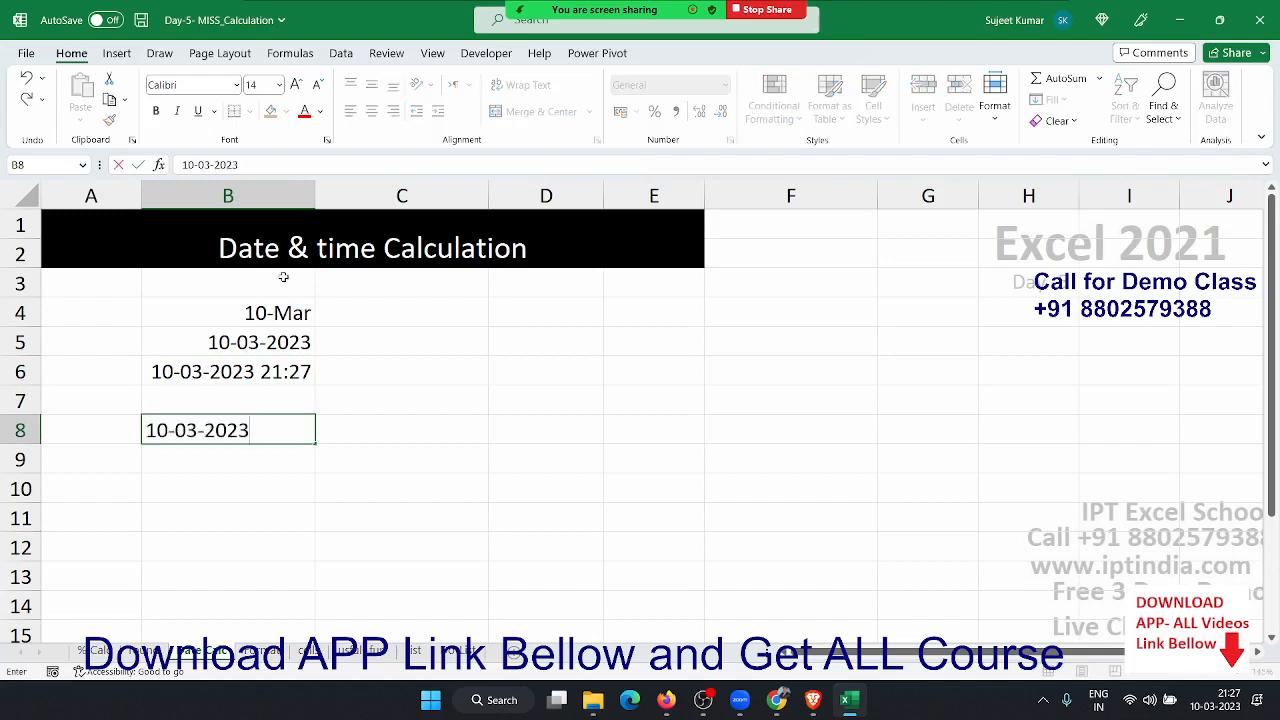
{"action": "key", "text": "Tab"}
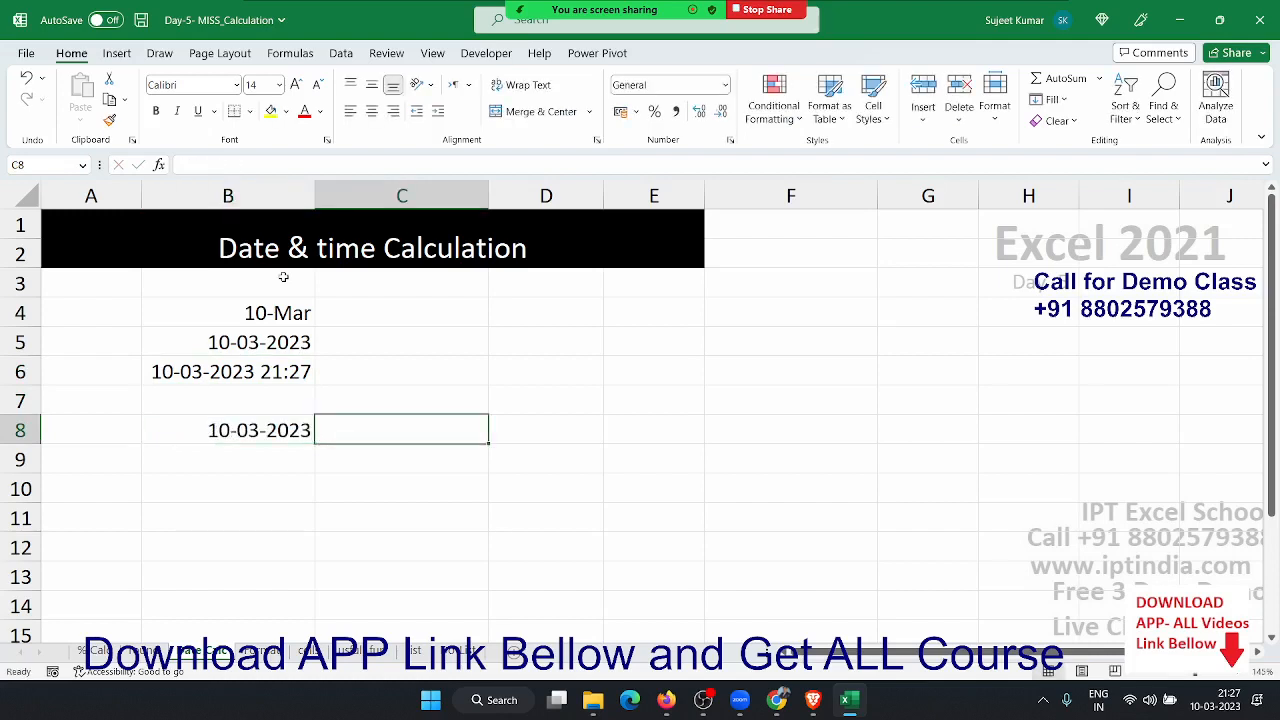
{"action": "type", "text": "="}
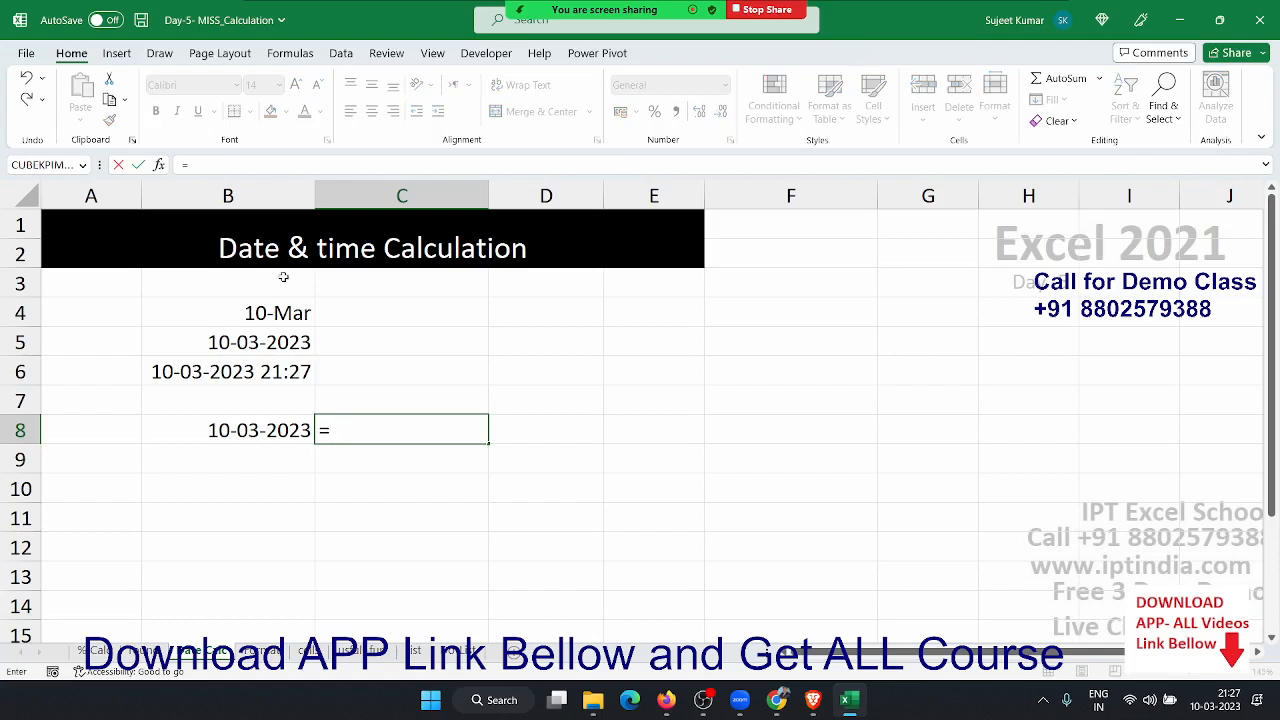
{"action": "key", "text": "Left"}
{"action": "type", "text": "+"}
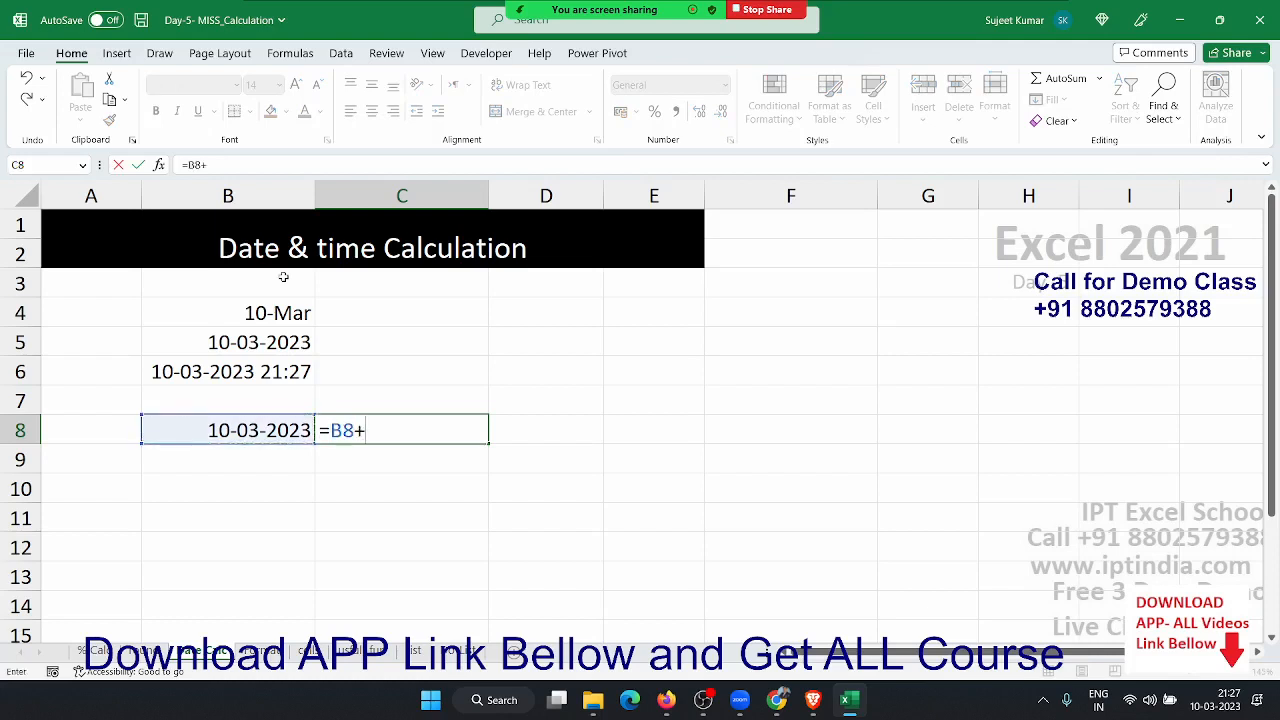
{"action": "type", "text": "20"}
{"action": "key", "text": "Return"}
{"action": "key", "text": "Up"}
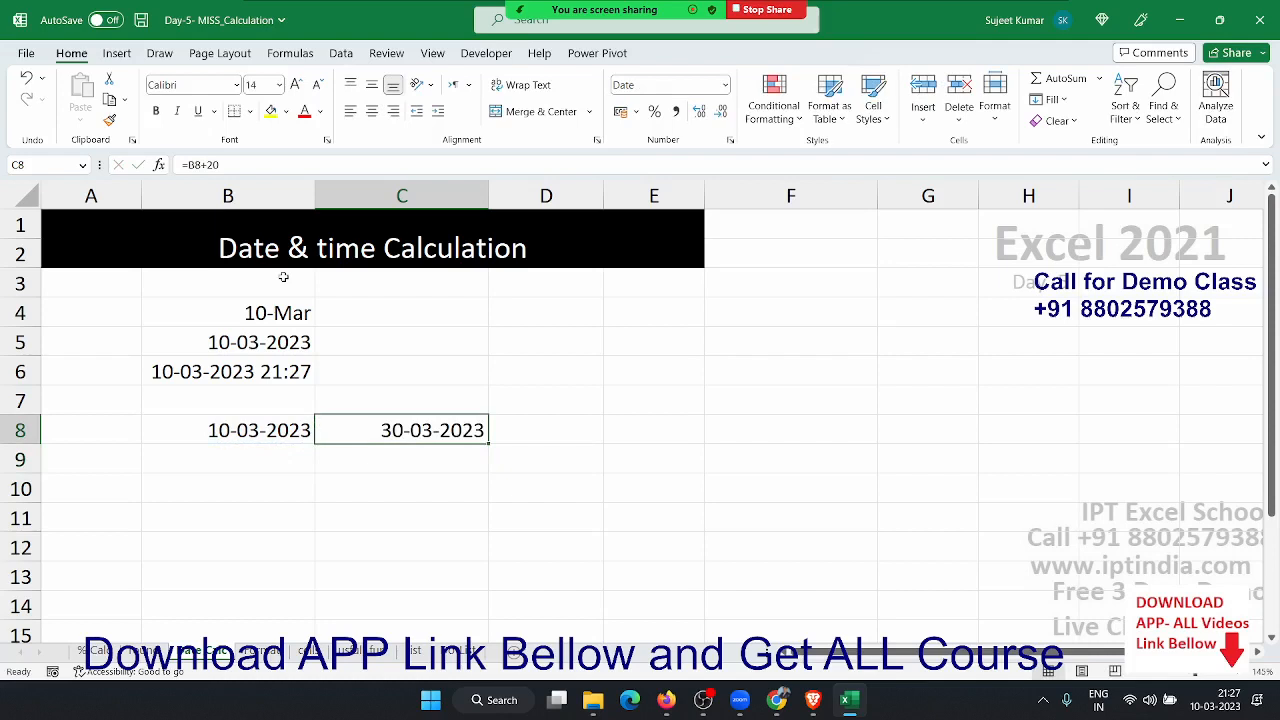
{"action": "key", "text": "Down"}
{"action": "key", "text": "Down"}
{"action": "key", "text": "Left"}
- Enter 1/1 in B10 and today's fixed date in C10
{"action": "type", "text": "1/1"}
{"action": "key", "text": "Tab"}
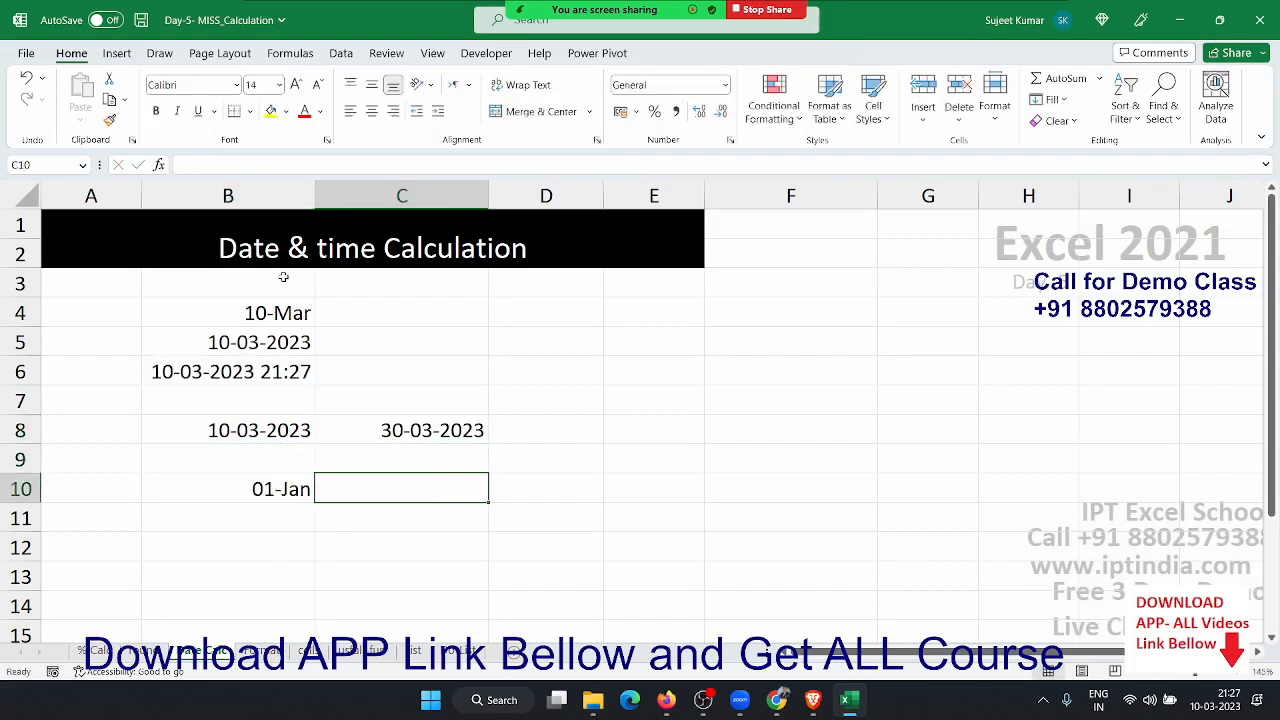
{"action": "key", "text": "ctrl+semicolon"}
{"action": "key", "text": "Return"}
{"action": "key", "text": "Up"}
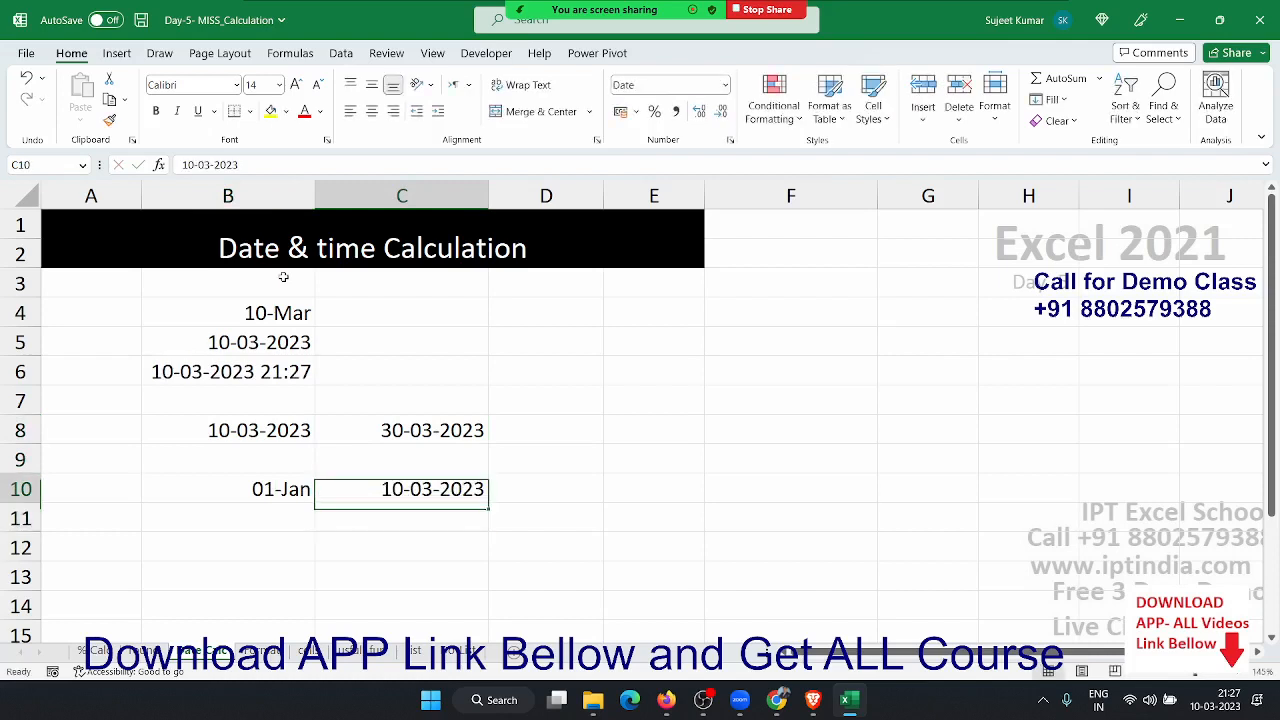
{"action": "key", "text": "Right"}
- Enter =C10-B10 in D10 to count the days between the dates
{"action": "type", "text": "="}
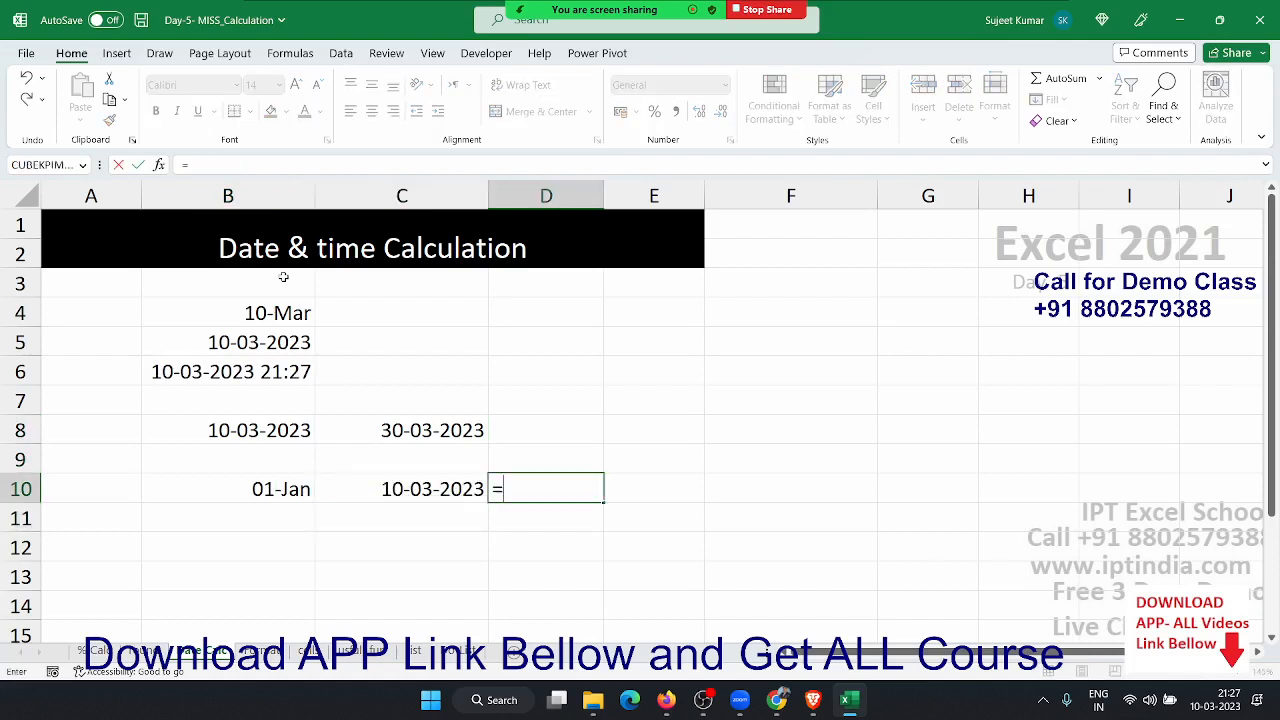
{"action": "left_click", "coordinate": [445, 489]}
{"action": "type", "text": "-"}
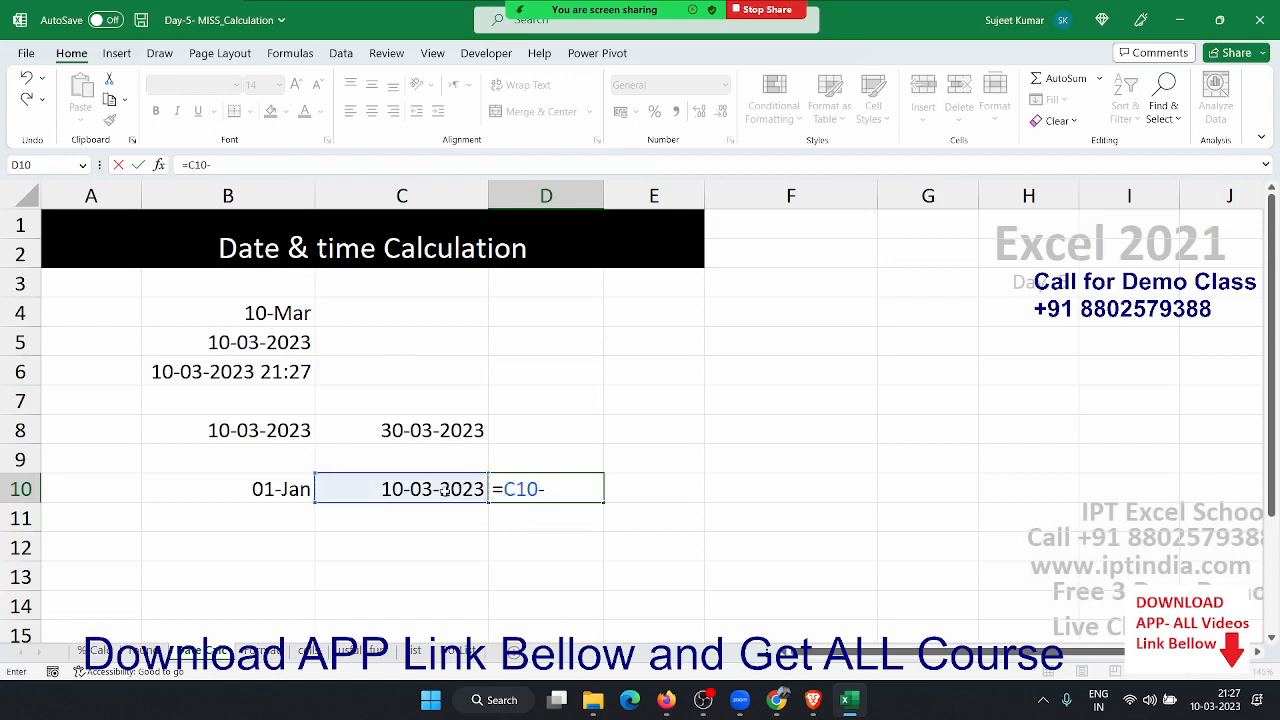
{"action": "left_click", "coordinate": [265, 492]}
{"action": "key", "text": "Return"}
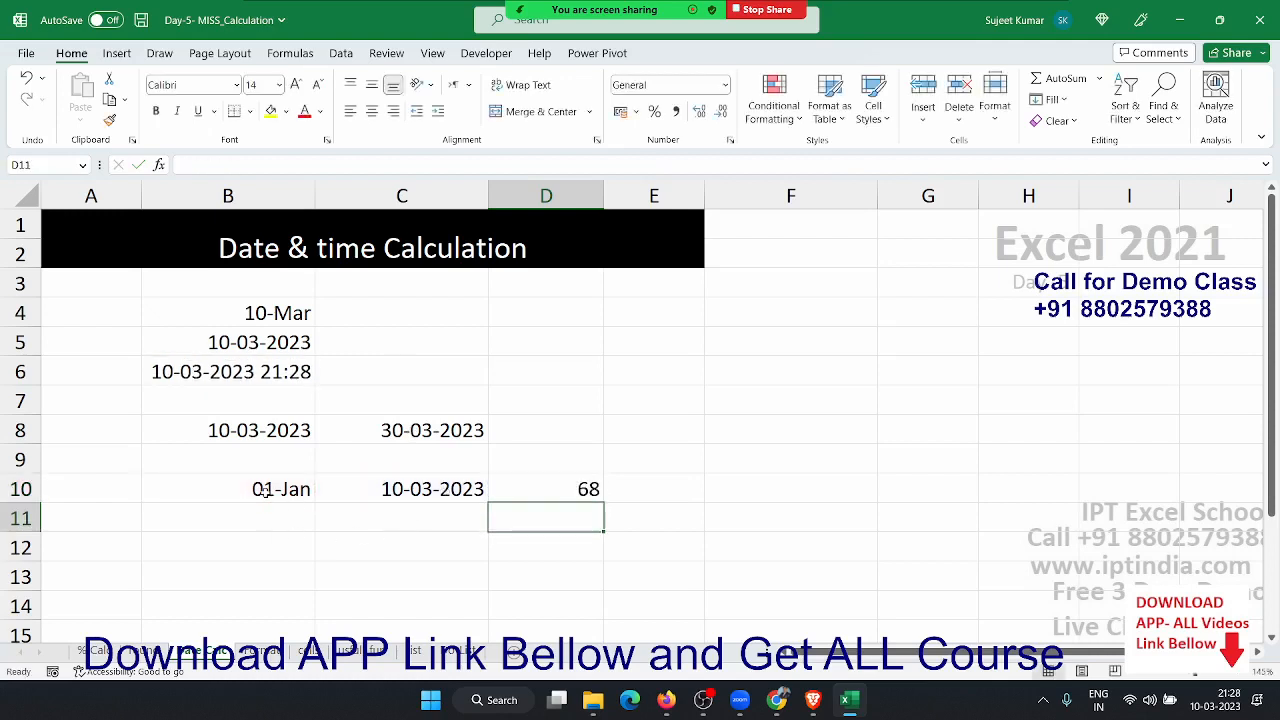
{"action": "key", "text": "Up"}
{"action": "key", "text": "Right"}
- Enter =DAYS(C10,B10) in E10, also returning 68
{"action": "type", "text": "=days"}
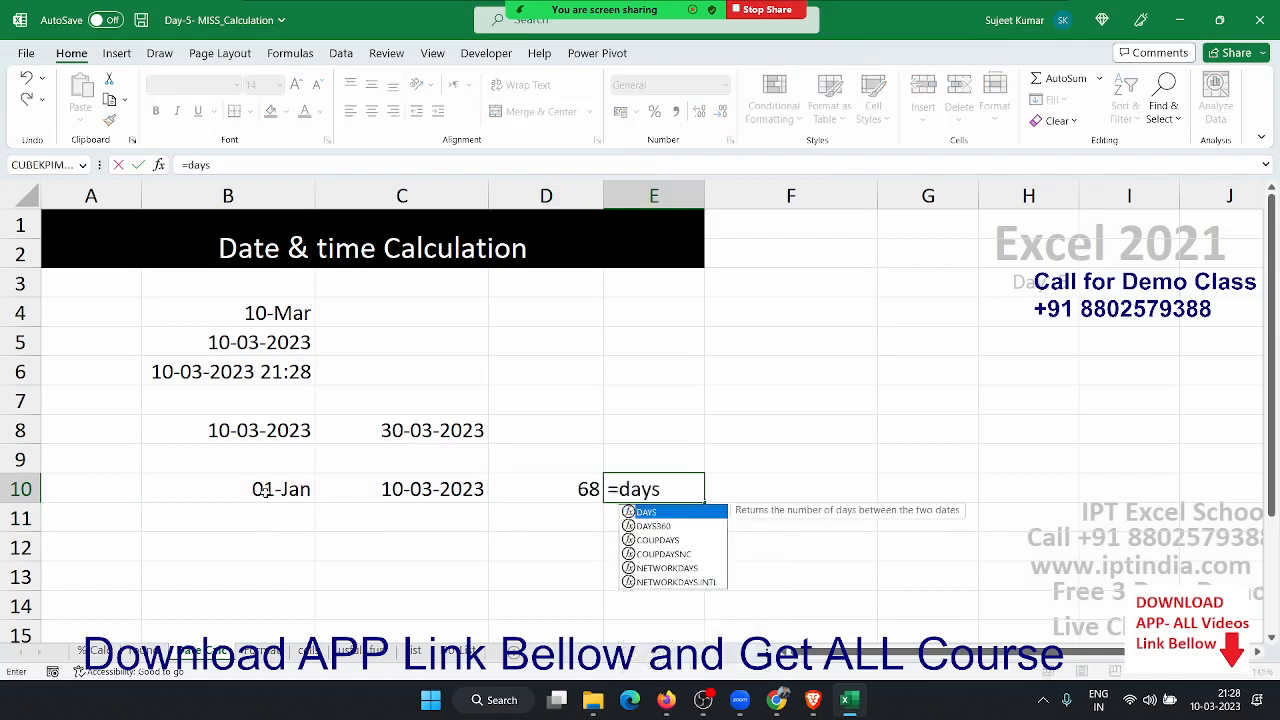
{"action": "key", "text": "Tab"}
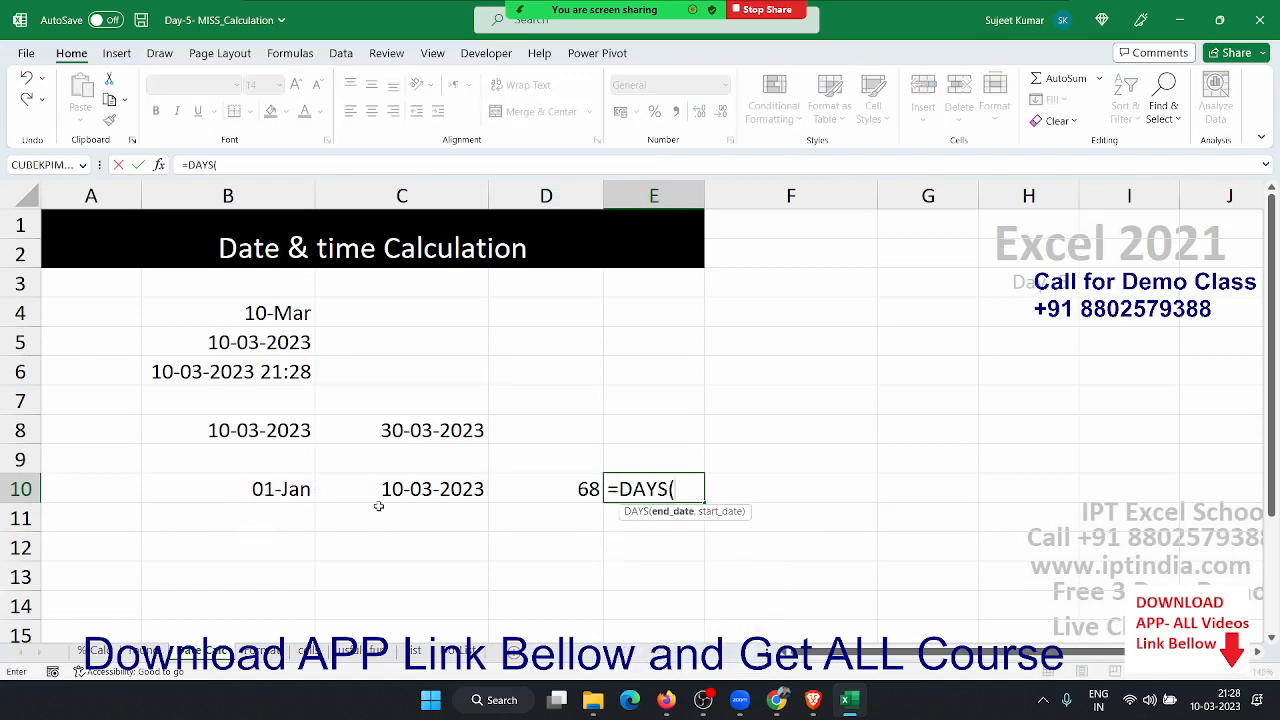
{"action": "left_click", "coordinate": [338, 491]}
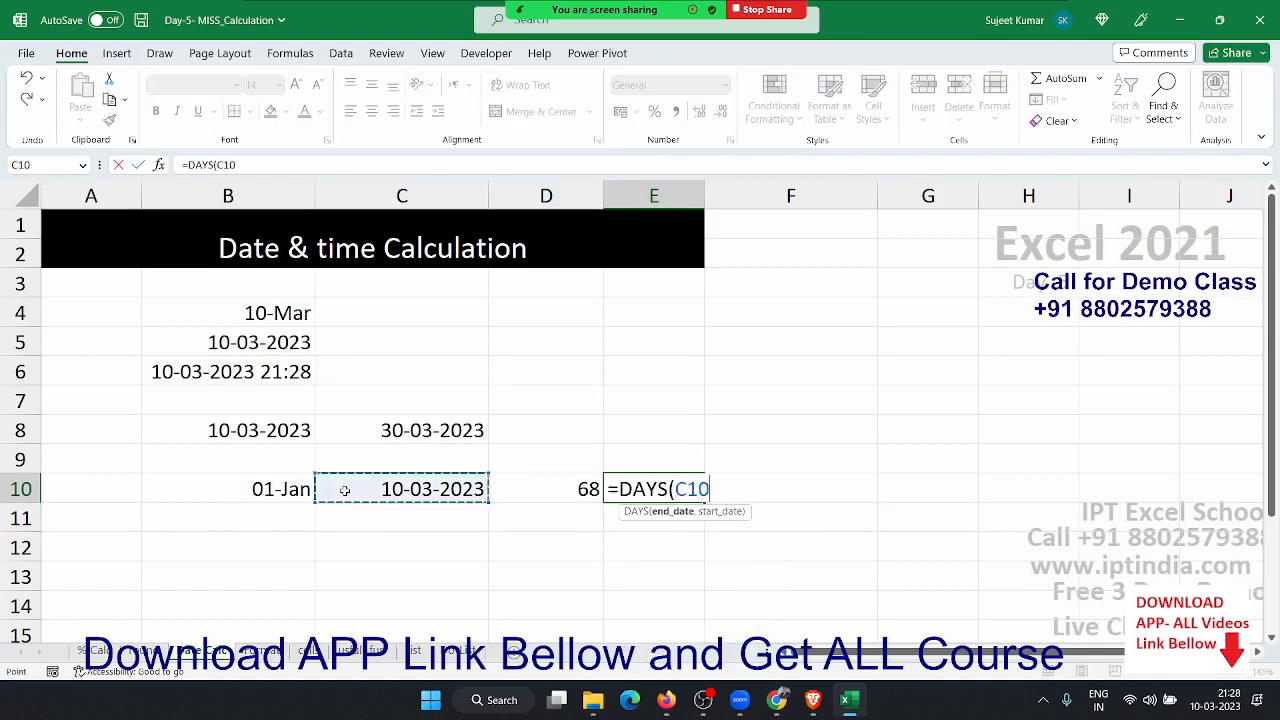
{"action": "type", "text": ","}
{"action": "left_click", "coordinate": [268, 491]}
{"action": "key", "text": "Return"}
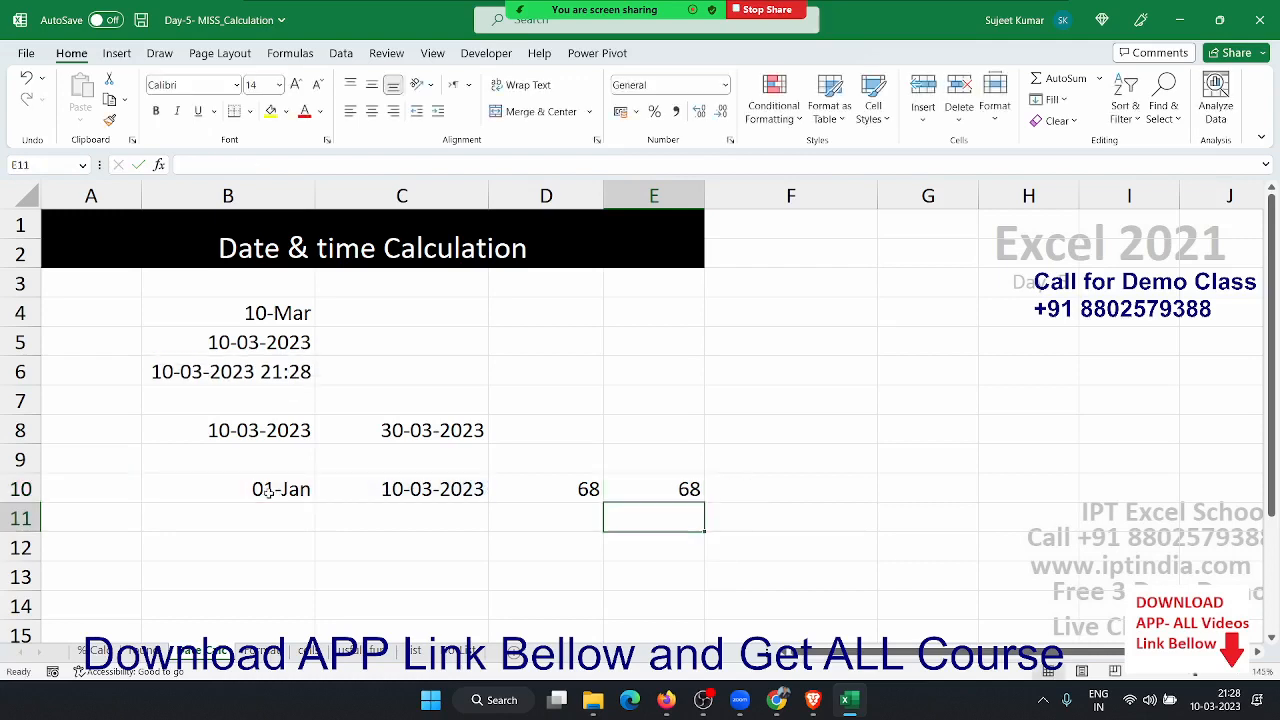
{"action": "key", "text": "Up"}
- Compare the DAYS formula in E10 with the subtraction formula in D10
{"action": "key", "text": "F2"}
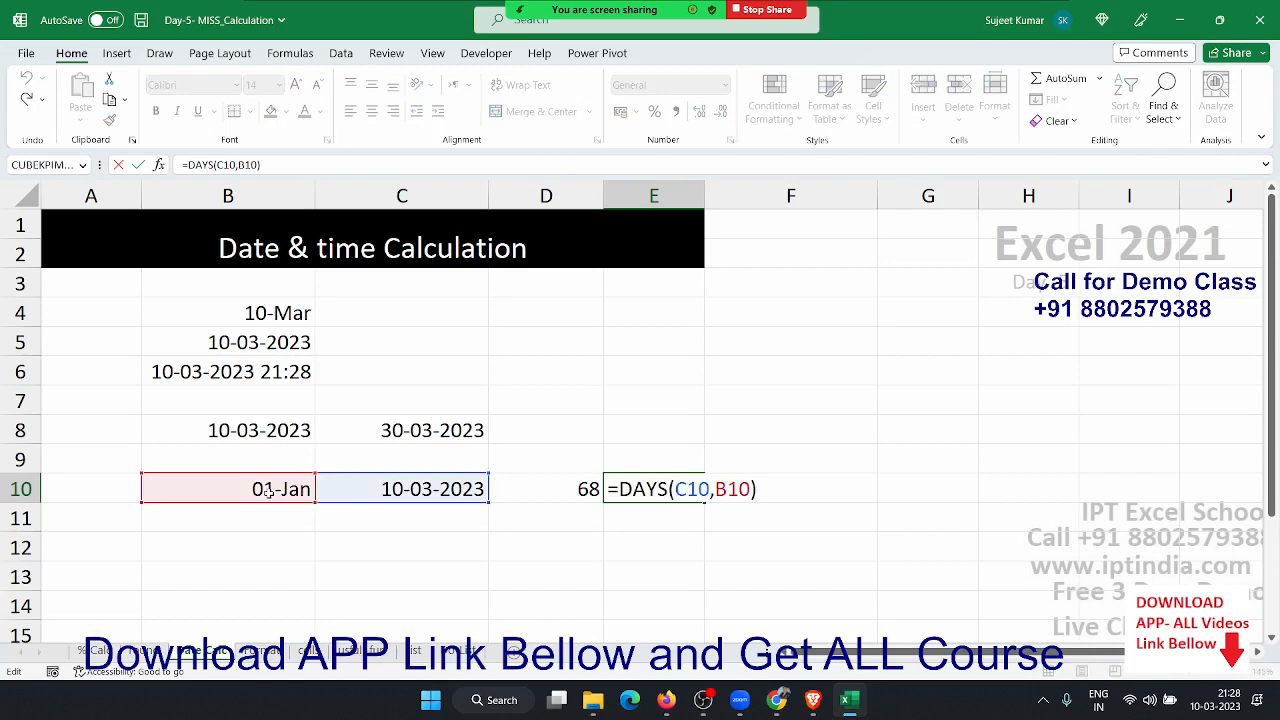
{"action": "key", "text": "Return"}
{"action": "key", "text": "Up"}
{"action": "key", "text": "Left"}
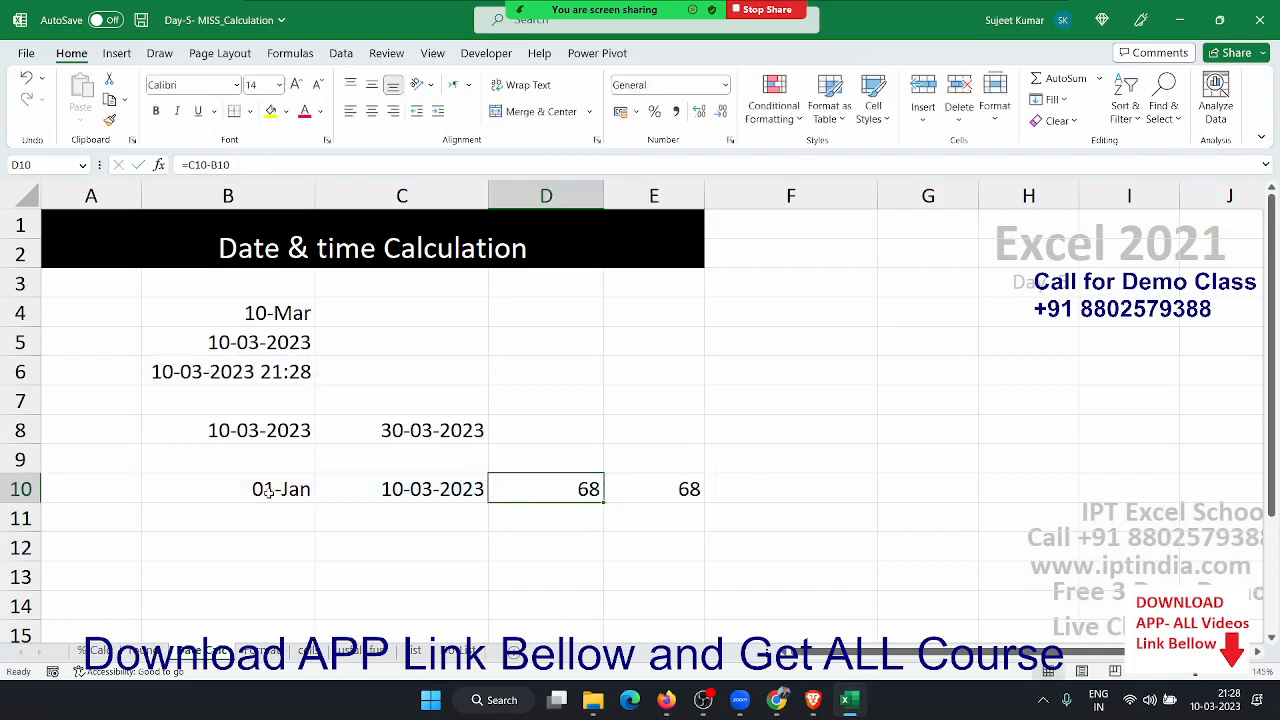
{"action": "key", "text": "F2"}
{"action": "key", "text": "Return"}
{"action": "key", "text": "Down"}
{"action": "key", "text": "Left"}
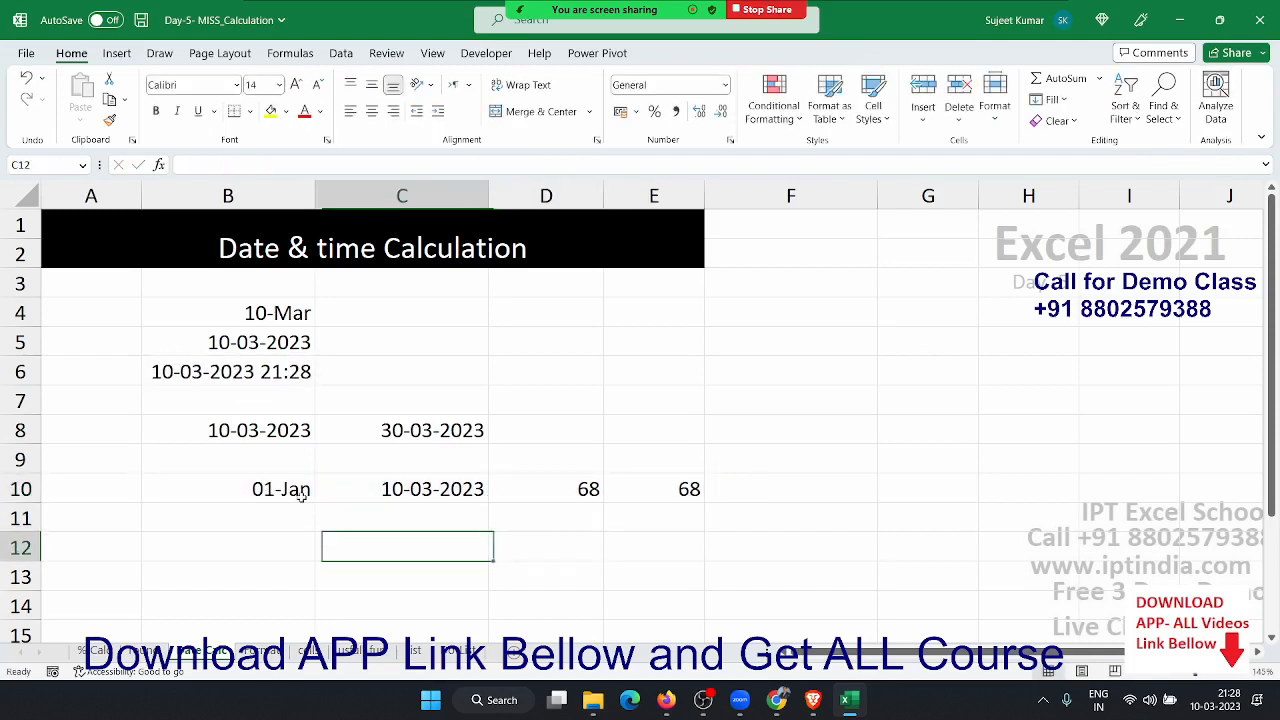
{"action": "key", "text": "Left"}
- Enter the times 10:30 in B12 and 6:00 pm in C12
{"action": "type", "text": "10:30"}
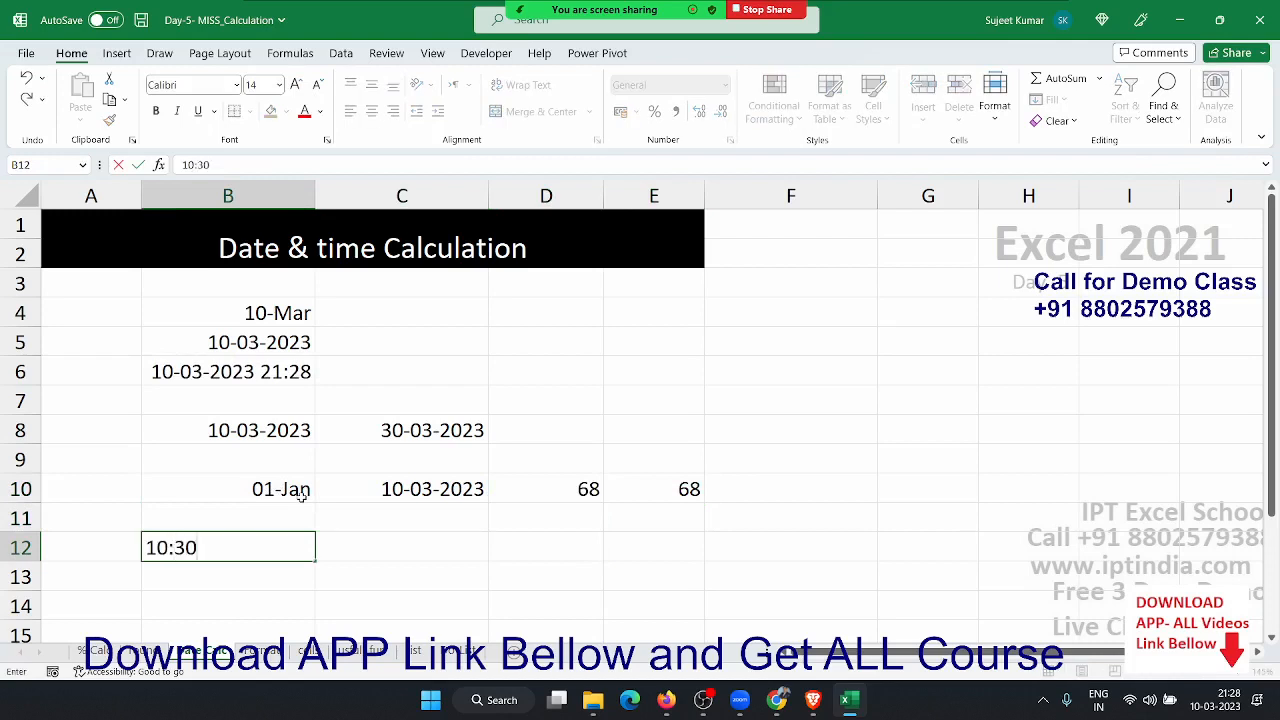
{"action": "key", "text": "Tab"}
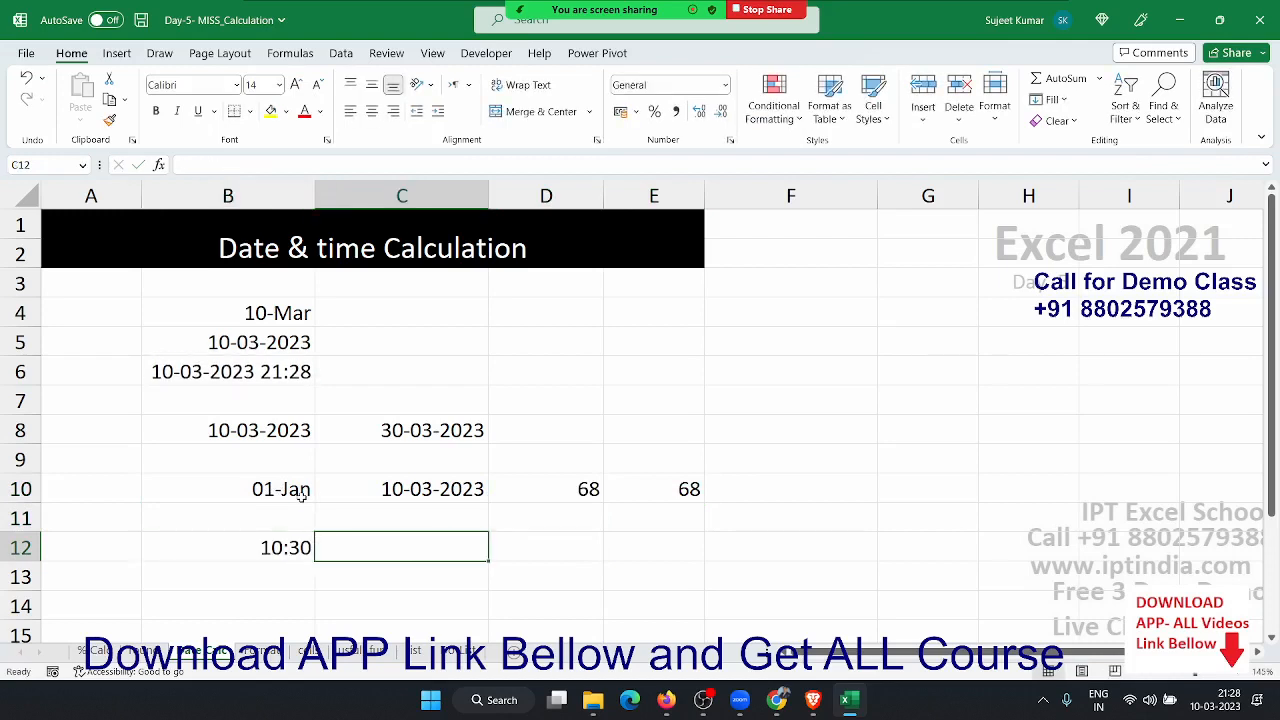
{"action": "type", "text": "6:00"}
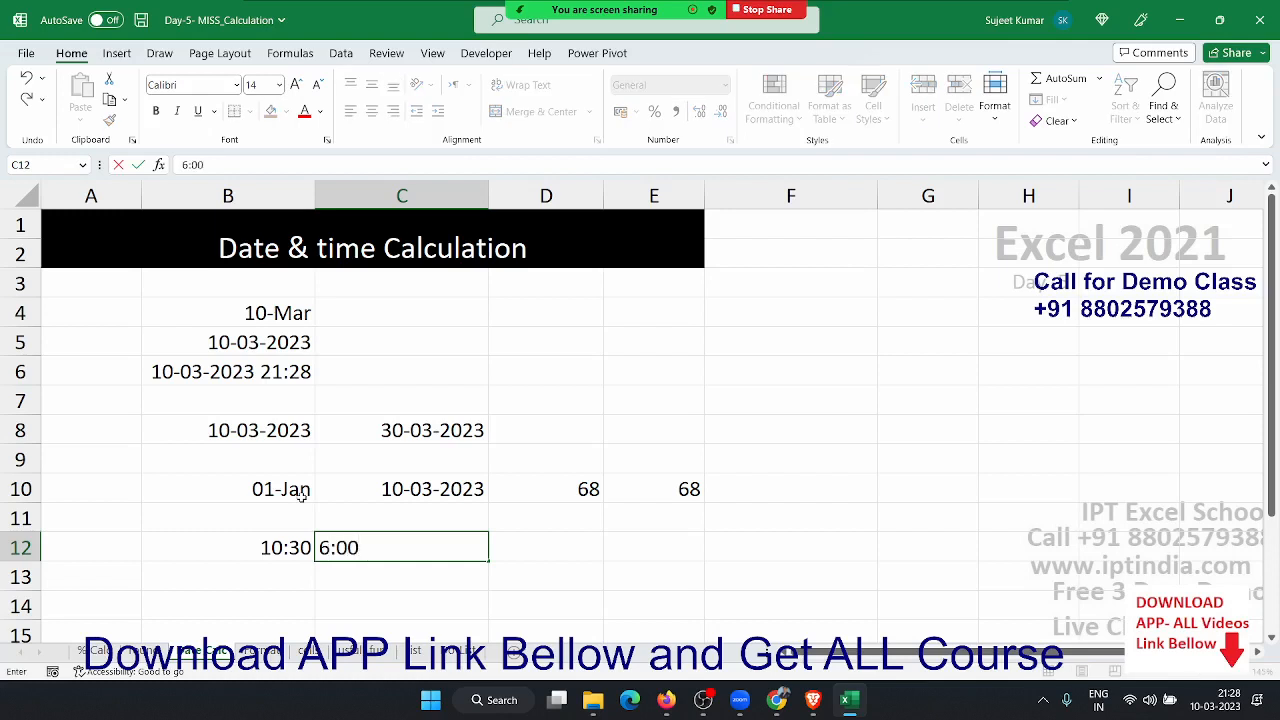
{"action": "type", "text": " pm"}
{"action": "key", "text": "Return"}
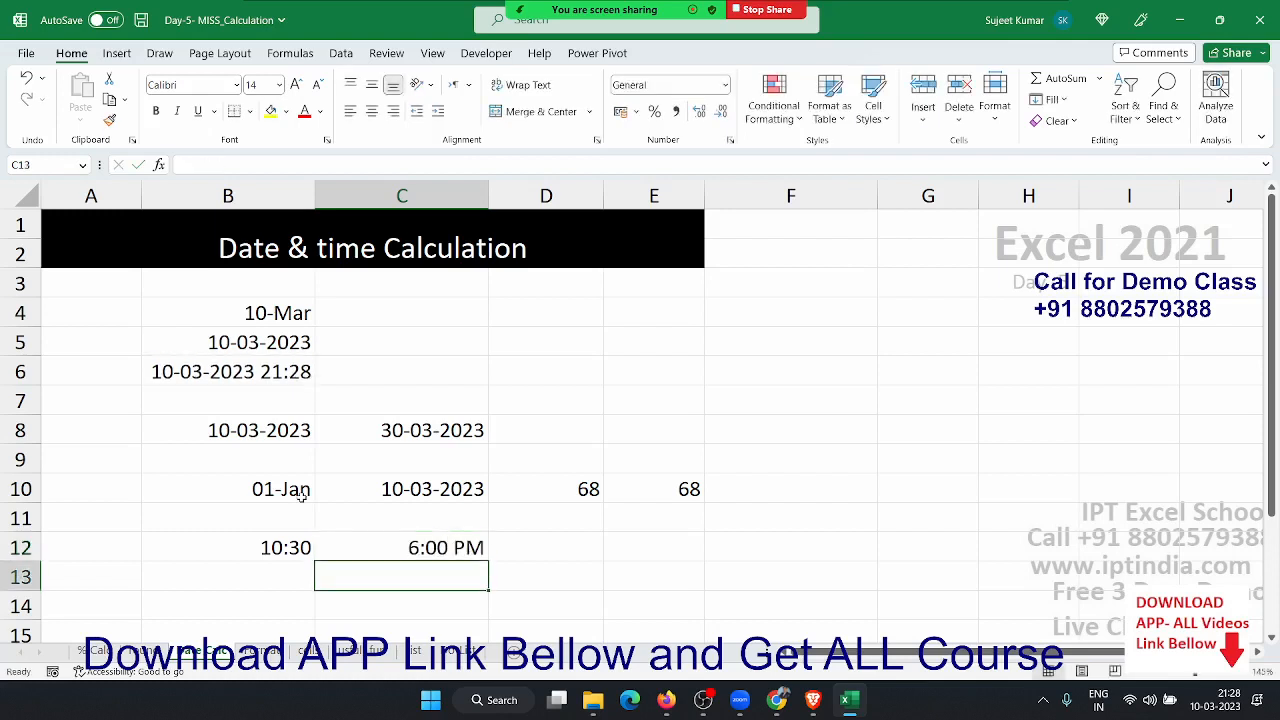
{"action": "key", "text": "Up"}
{"action": "key", "text": "Right"}
- Enter =C12-B12 in D12 to get a 7:30 time difference, then check B6
{"action": "type", "text": "="}
{"action": "key", "text": "Left"}
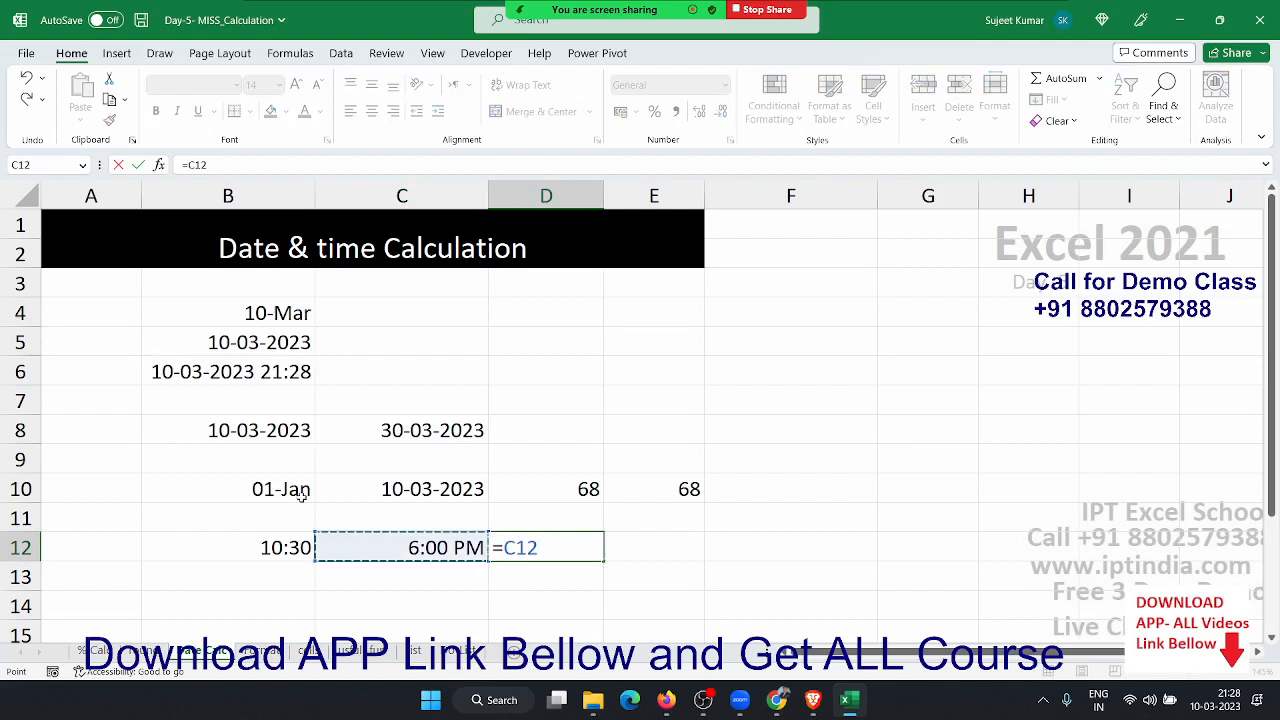
{"action": "type", "text": "-"}
{"action": "key", "text": "Left"}
{"action": "key", "text": "Left"}
{"action": "key", "text": "Return"}
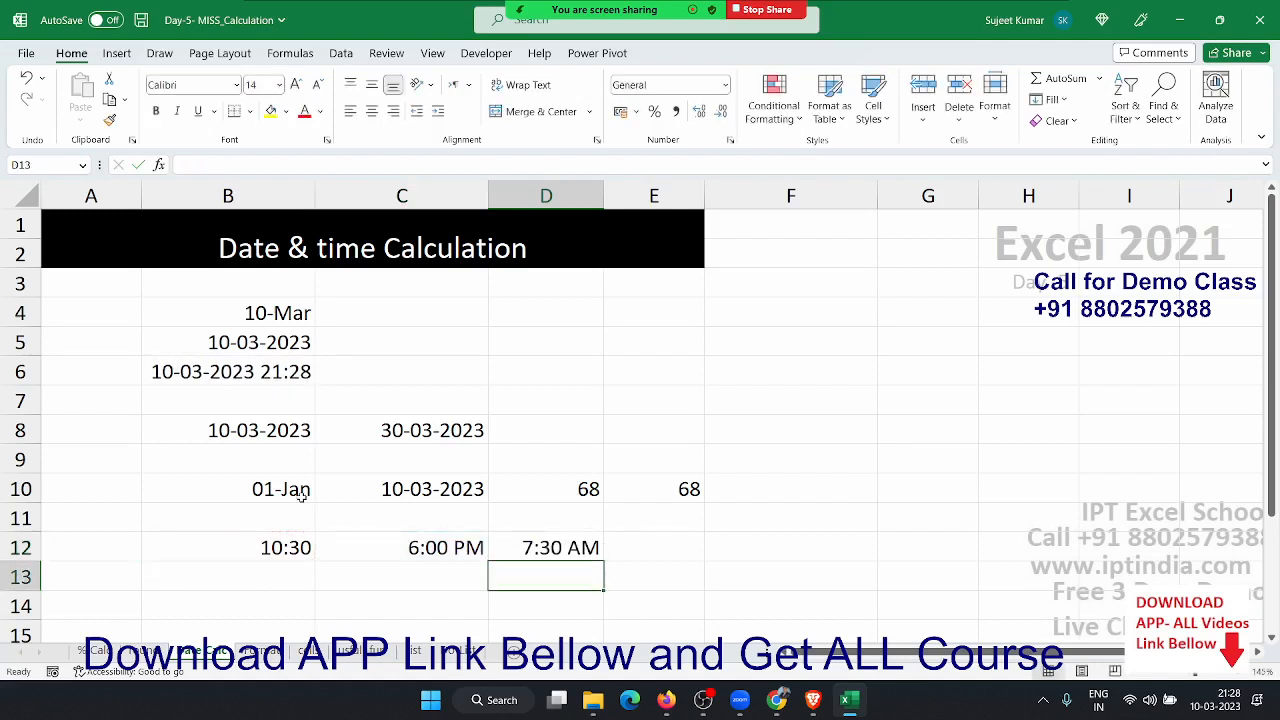
{"action": "left_click", "coordinate": [161, 379]}
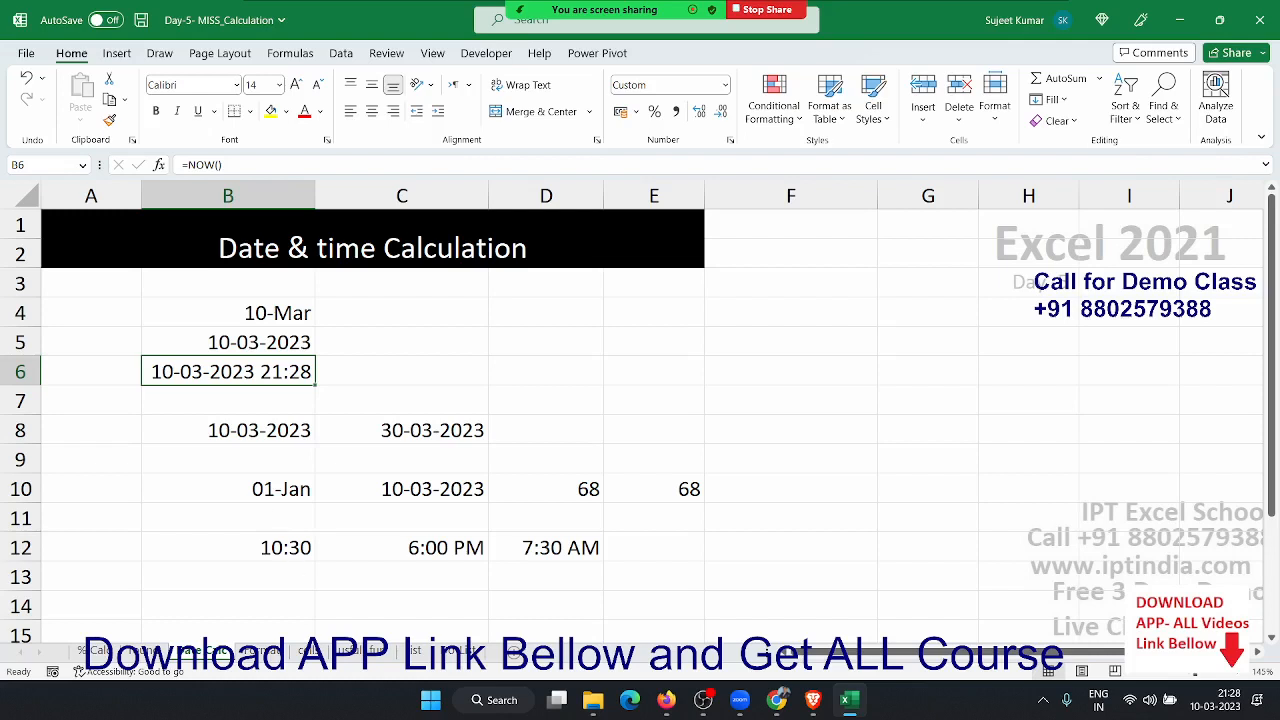
- On the Format Fixing sheet, clear the old examples in A3:E7
{"action": "left_click", "coordinate": [267, 660]}
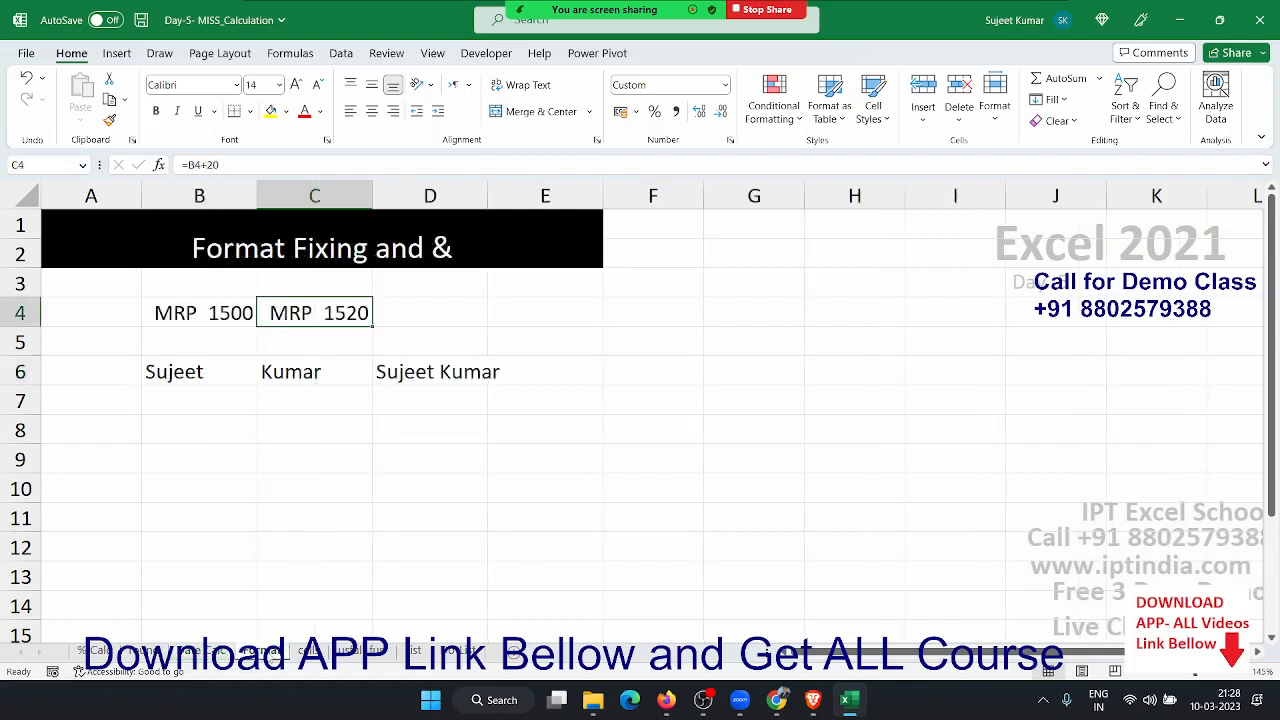
{"action": "left_click", "coordinate": [291, 493]}
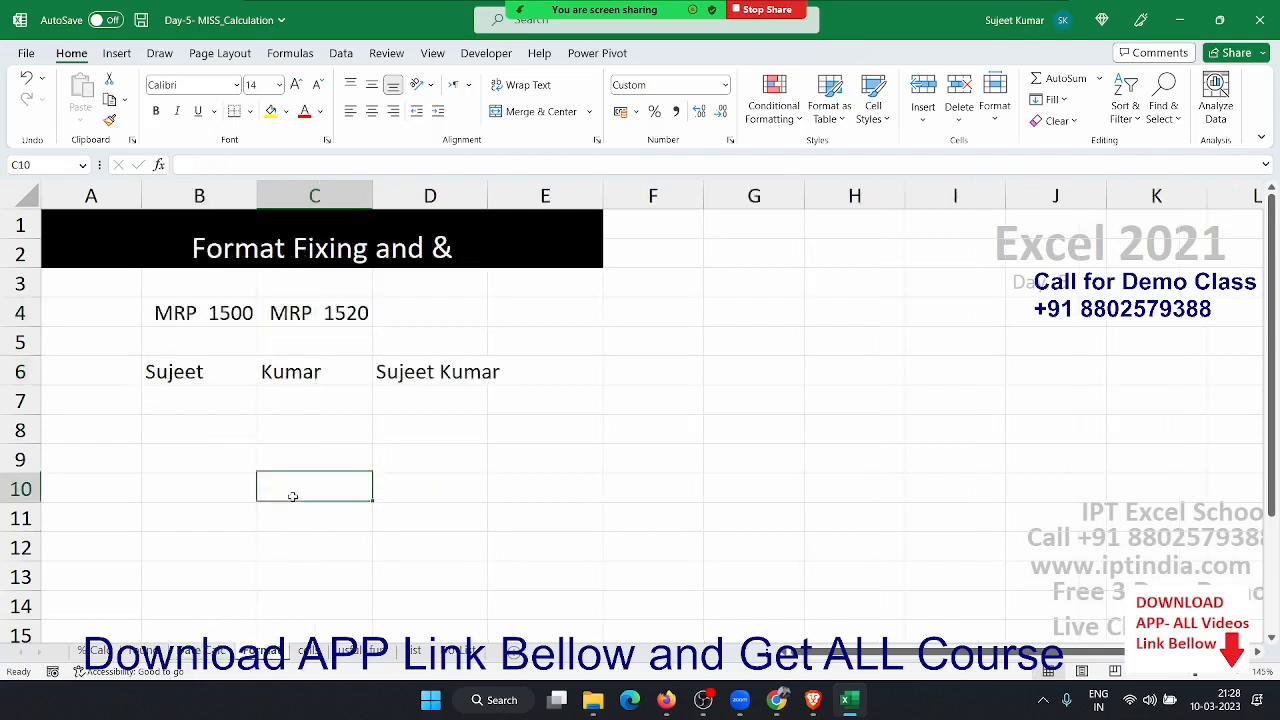
{"action": "left_click", "coordinate": [182, 322]}
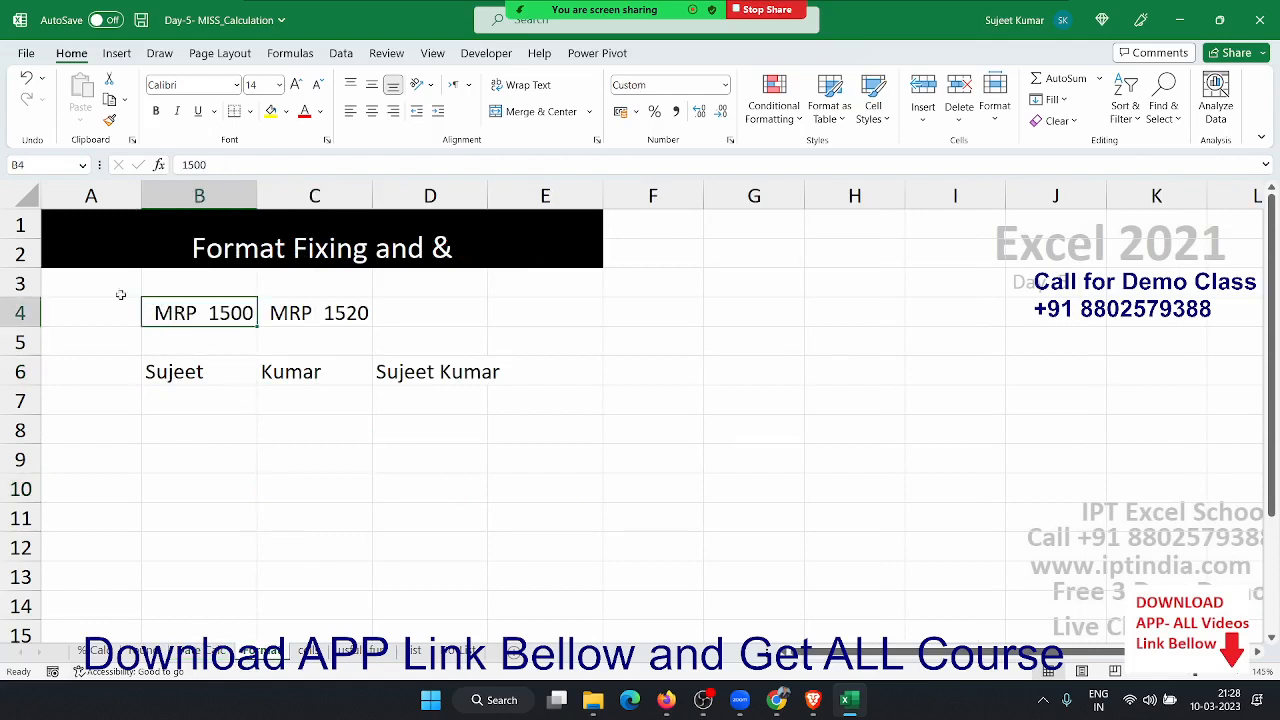
{"action": "left_click_drag", "start_coordinate": [97, 290], "coordinate": [520, 399]}
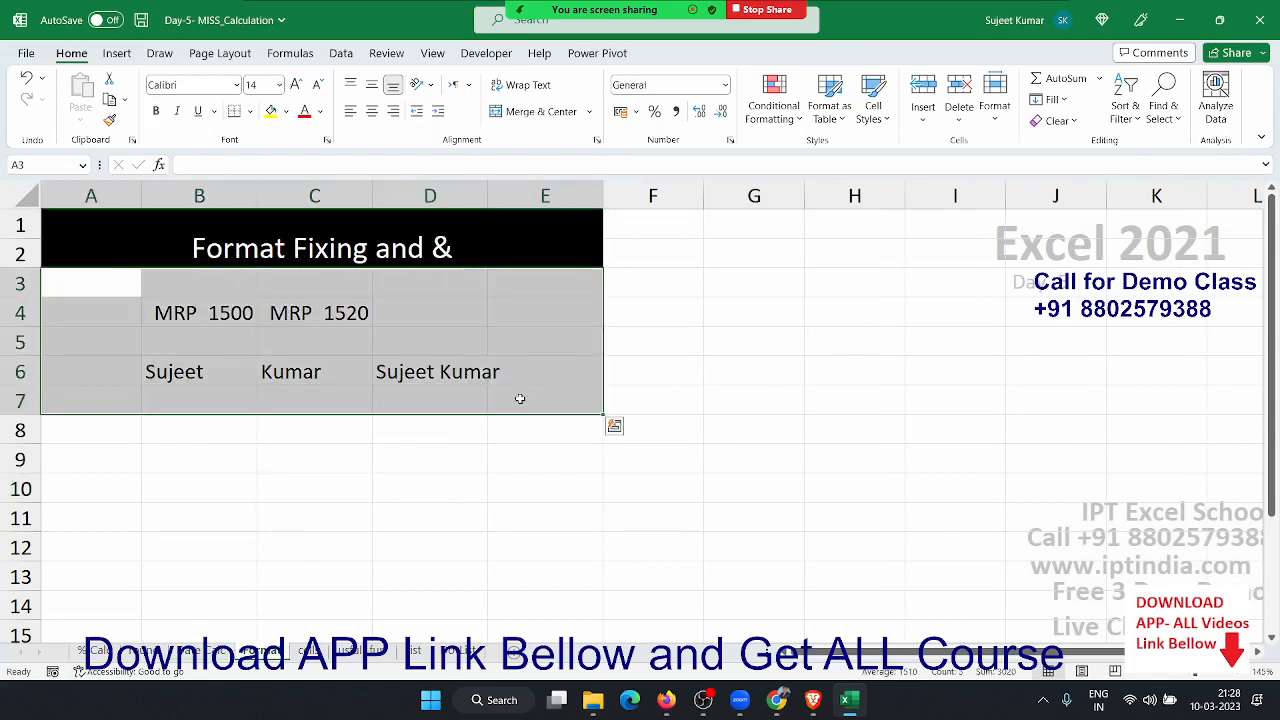
{"action": "key", "text": "Delete"}
- Type a first name in B4 and a surname in C4
{"action": "key", "text": "Down"}
{"action": "key", "text": "Right"}
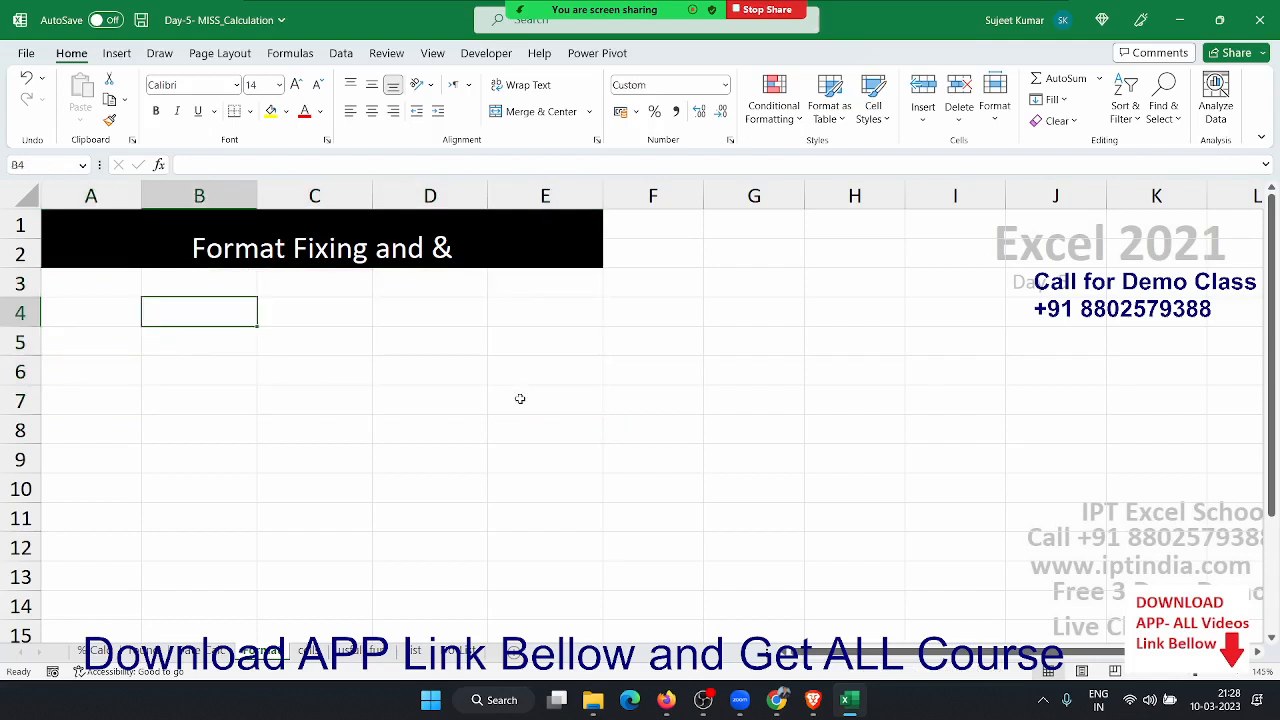
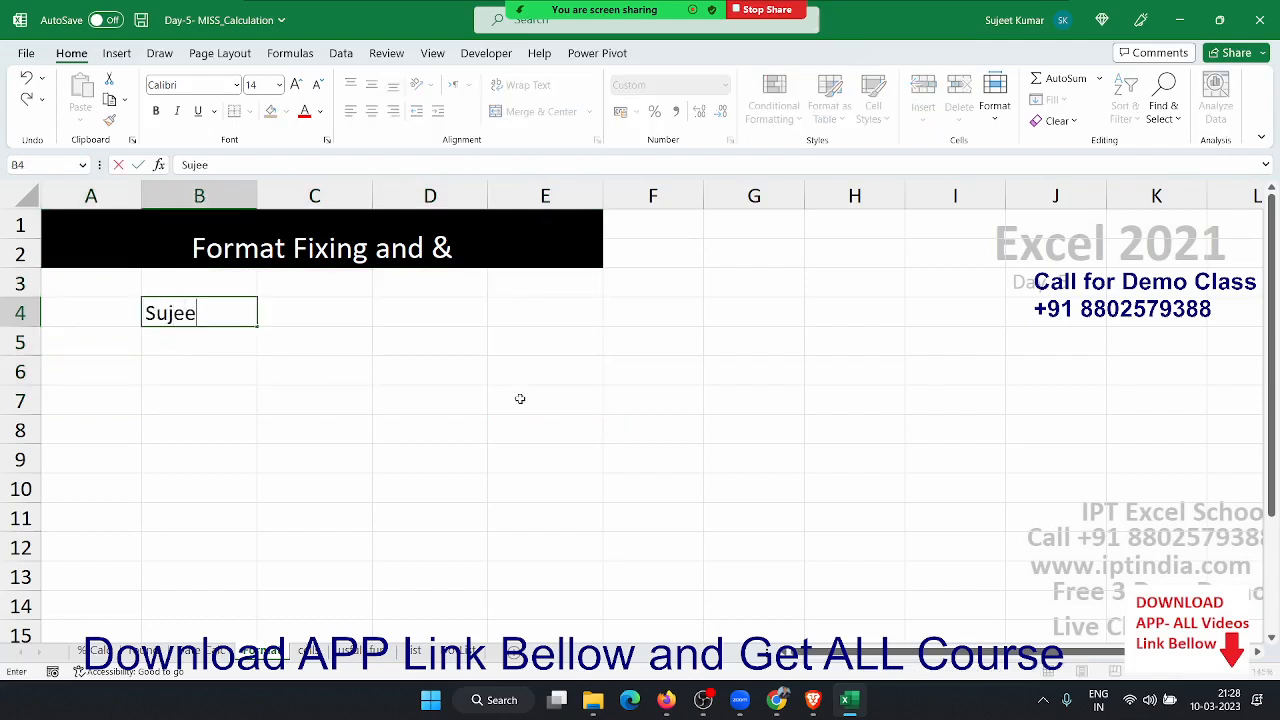
{"action": "key", "text": "Tab"}
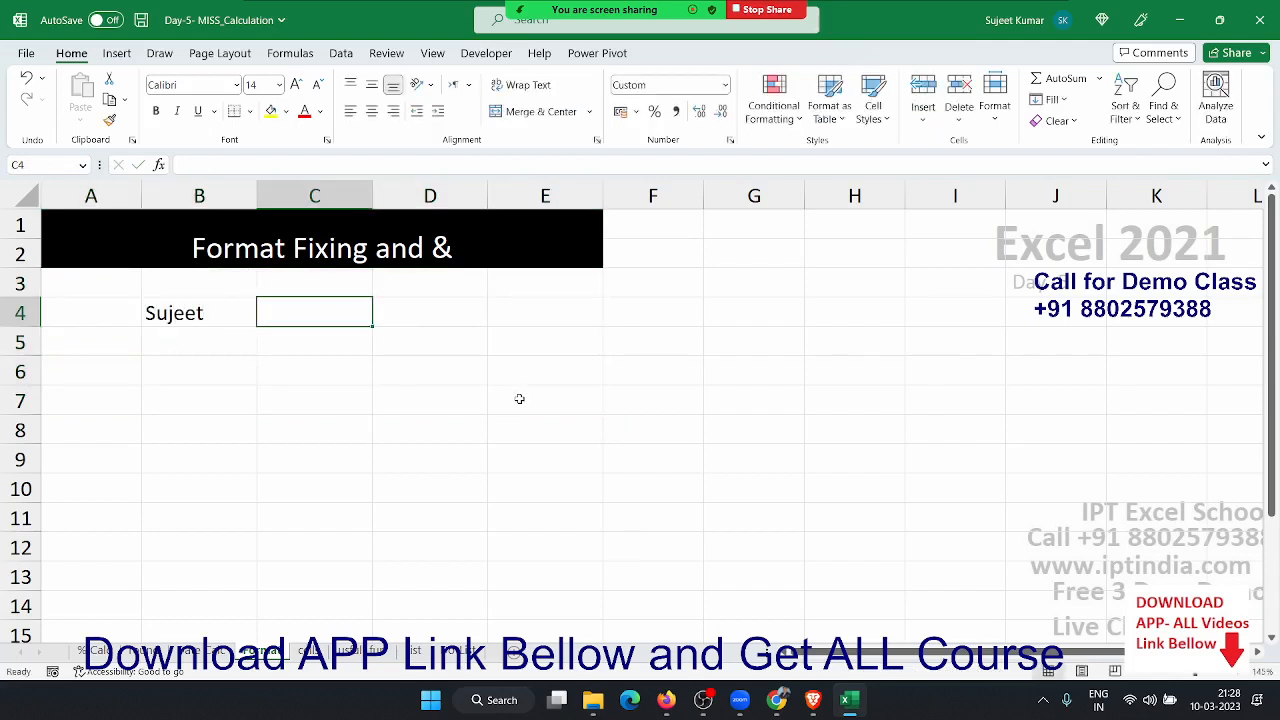
{"action": "key", "text": "Tab"}
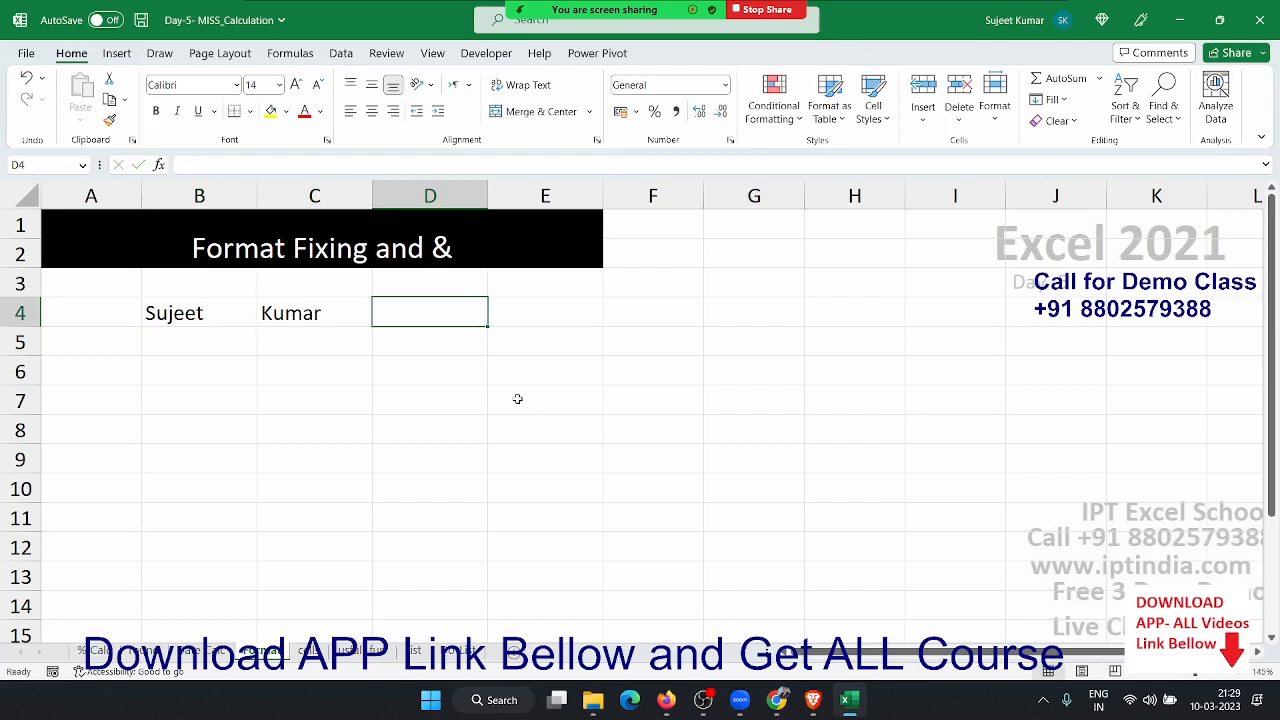
- Enter =B4&C4 in D4 to join the names without a space
{"action": "type", "text": "="}
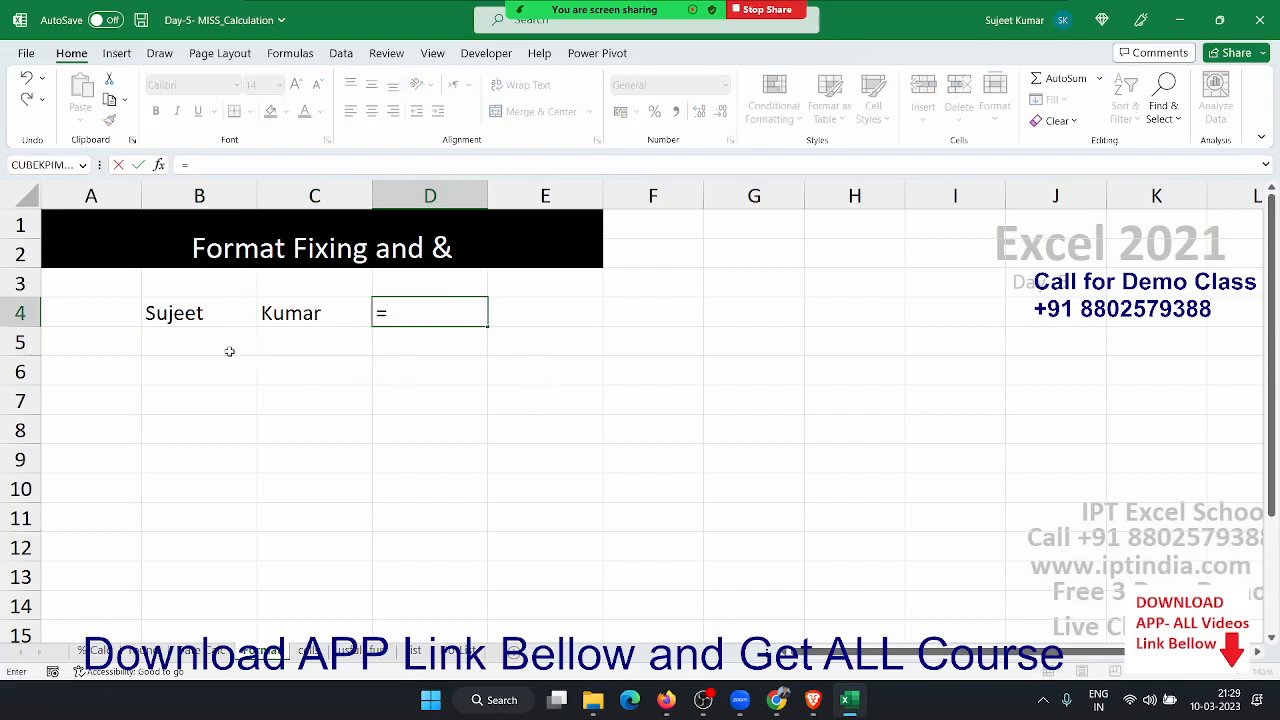
{"action": "left_click", "coordinate": [186, 320]}
{"action": "type", "text": "&"}
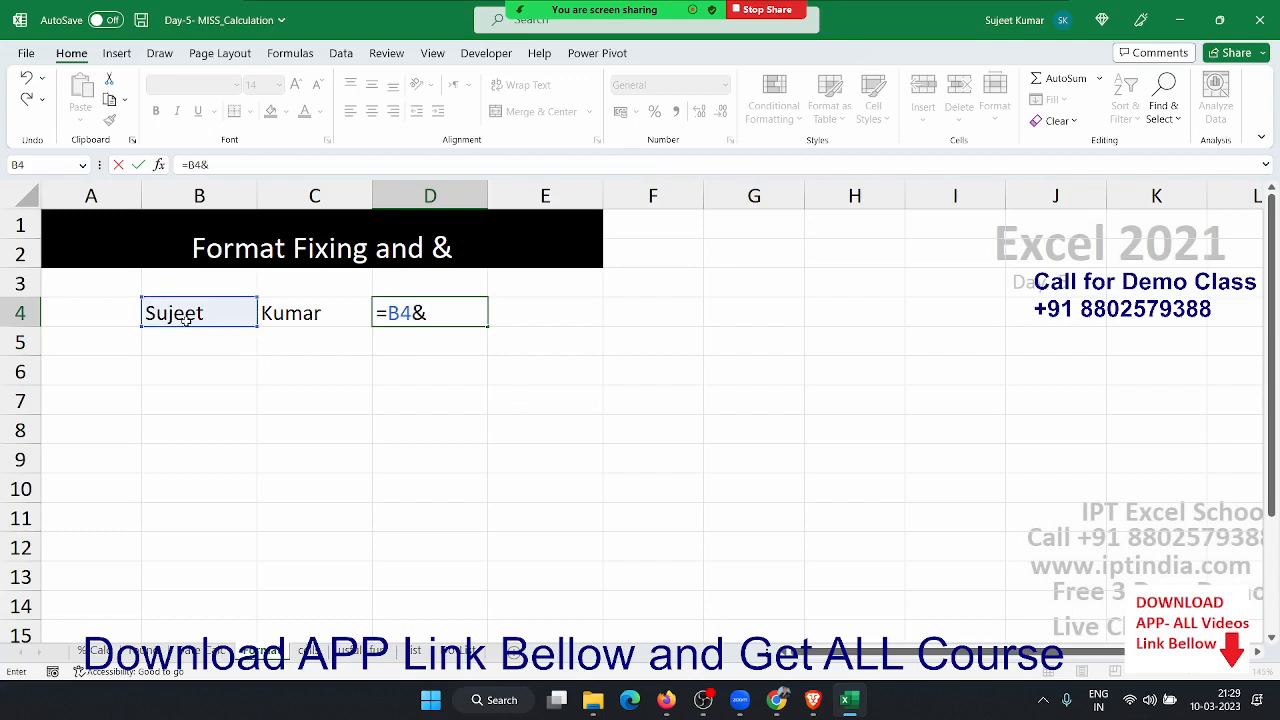
{"action": "left_click", "coordinate": [270, 313]}
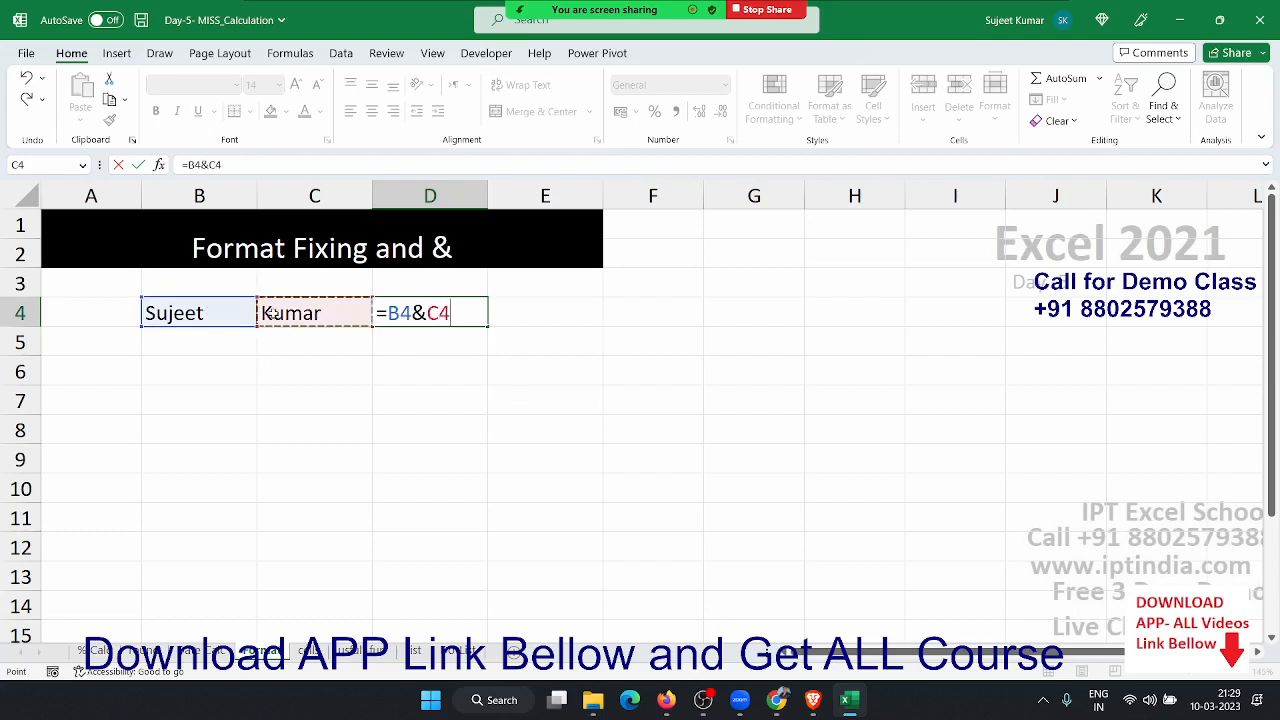
{"action": "key", "text": "Return"}
{"action": "key", "text": "Up"}
{"action": "key", "text": "Right"}
{"action": "key", "text": "Right"}
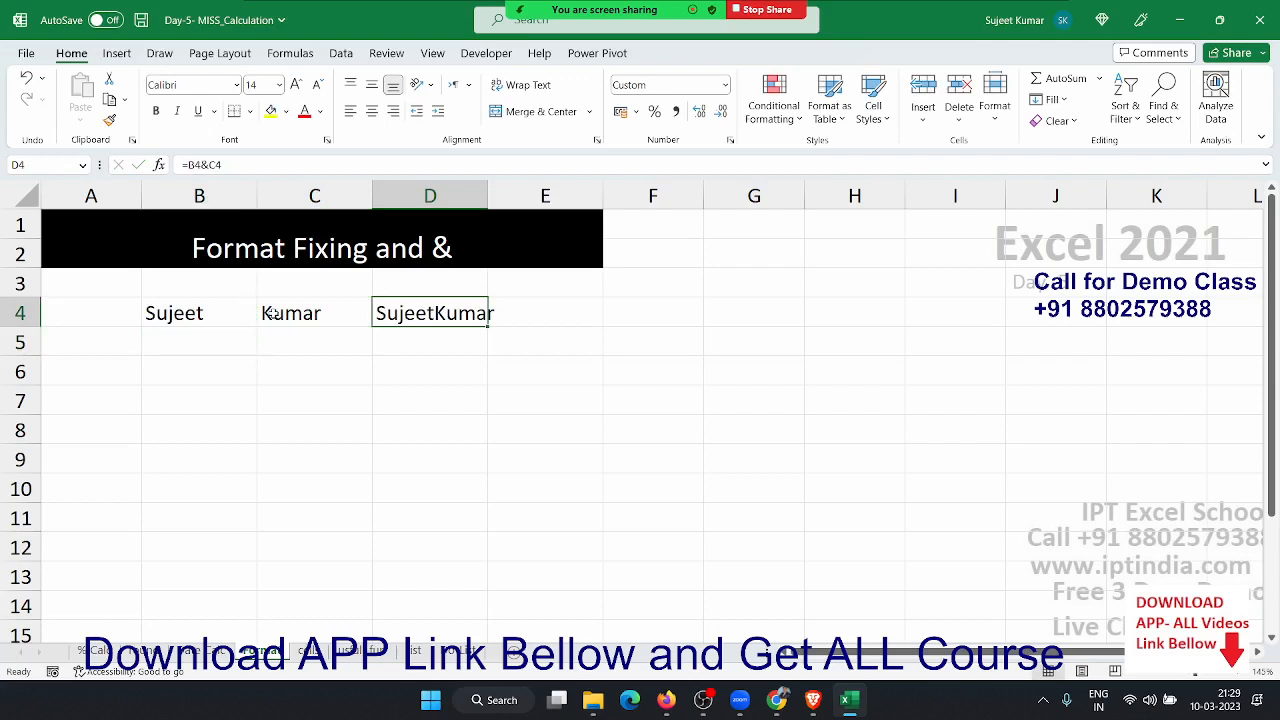
{"action": "key", "text": "Down"}
{"action": "key", "text": "Down"}
{"action": "key", "text": "Down"}
{"action": "key", "text": "Left"}
{"action": "key", "text": "Left"}
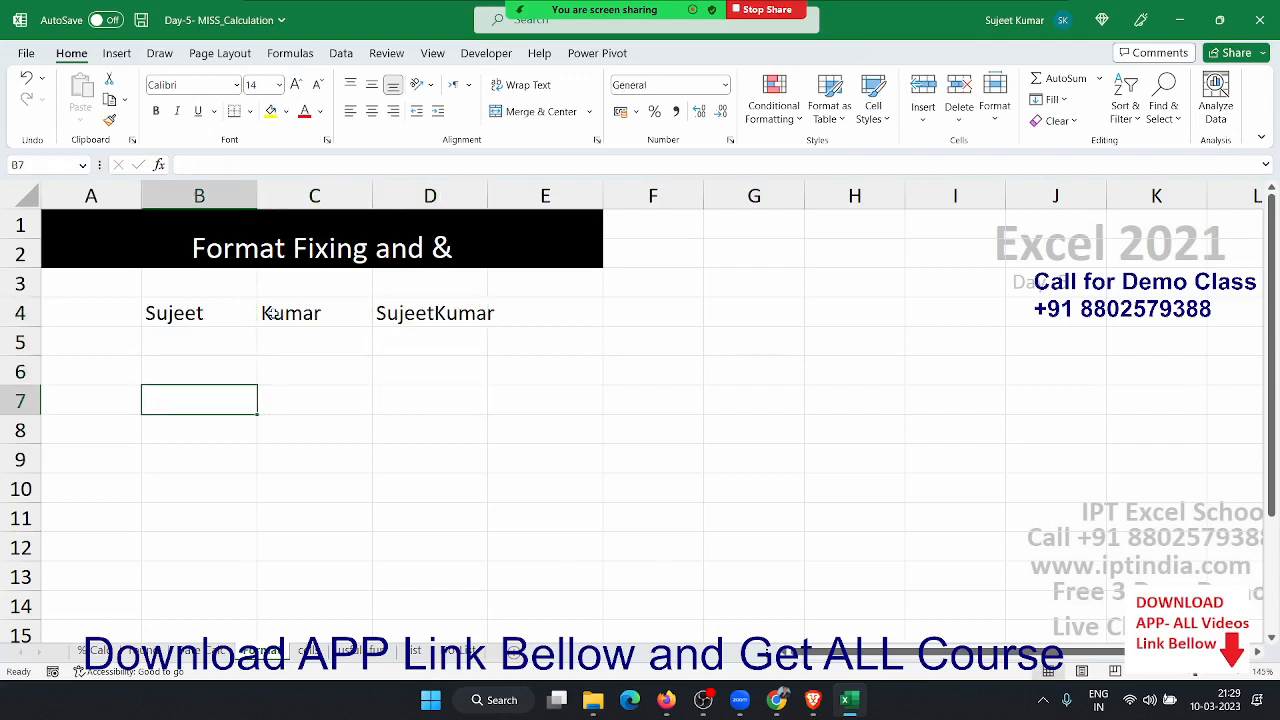
- Enter 01-Jan in B7 and today's date in C7, formatted as dd-mmm-yy
{"action": "type", "text": "1/1"}
{"action": "key", "text": "Right"}
{"action": "key", "text": "Left"}
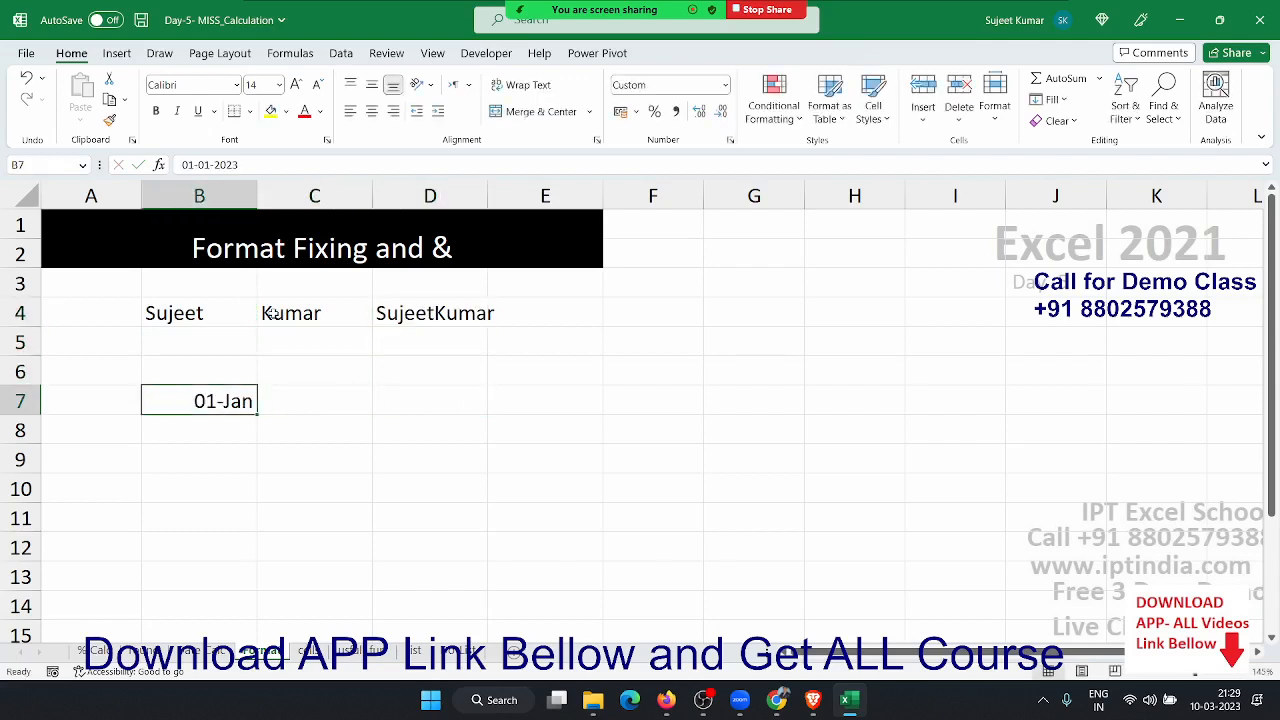
{"action": "key", "text": "Right"}
{"action": "key", "text": "ctrl+semicolon"}
{"action": "key", "text": "Return"}
{"action": "key", "text": "Up"}
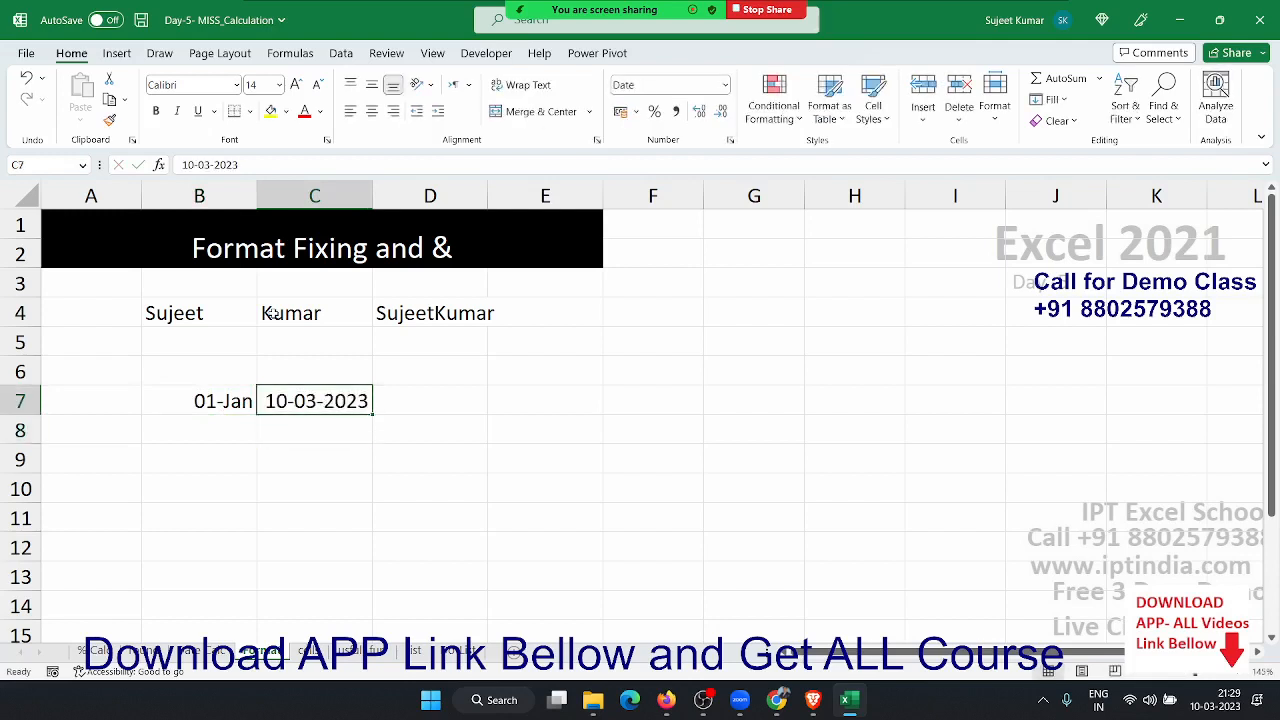
{"action": "key", "text": "shift+Left"}
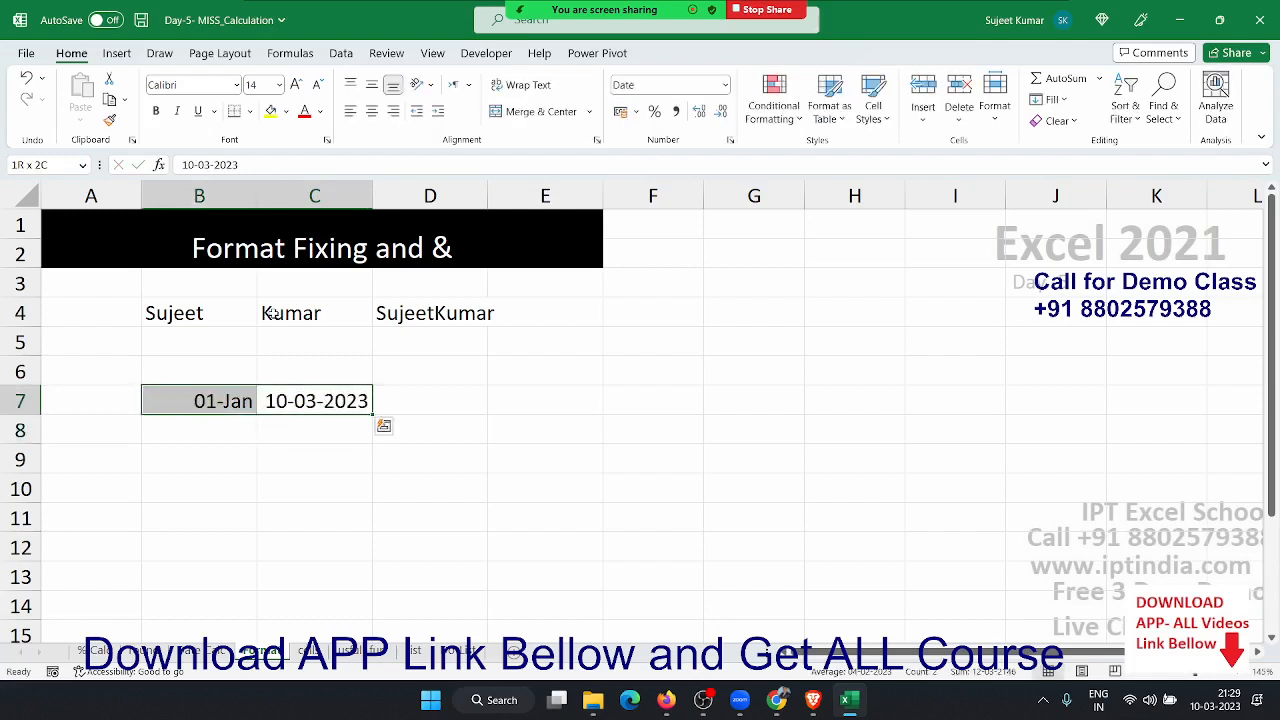
{"action": "key", "text": "ctrl+shift+semicolon"}
{"action": "key", "text": "ctrl+shift+semicolon"}
{"action": "key", "text": "ctrl+shift+semicolon"}
{"action": "key", "text": "ctrl+shift+semicolon"}
{"action": "key", "text": "ctrl+shift+semicolon"}
{"action": "key", "text": "ctrl+shift+semicolon"}
{"action": "key", "text": "ctrl+shift+semicolon"}
{"action": "key", "text": "Escape"}
{"action": "key", "text": "ctrl+shift+3"}
- Edit D4 to =B4&" "&C4 so the names show with a space
{"action": "key", "text": "Up"}
{"action": "key", "text": "Up"}
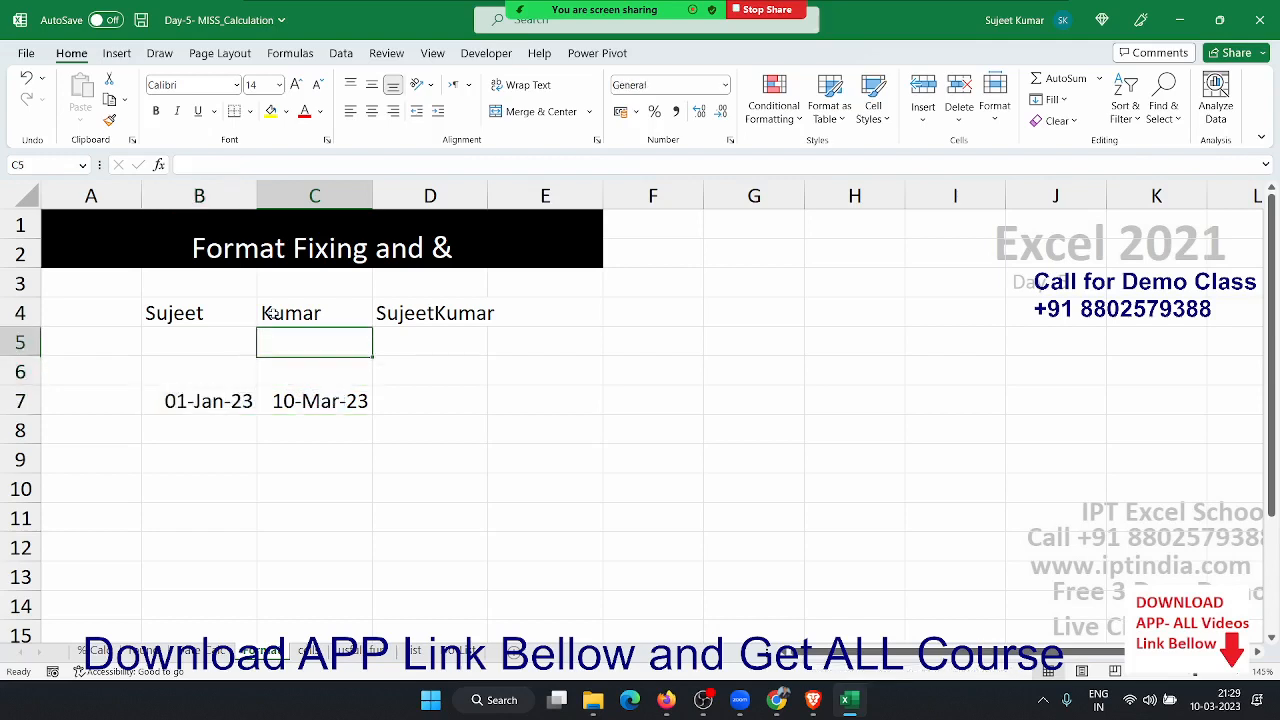
{"action": "key", "text": "Up"}
{"action": "key", "text": "Up"}
{"action": "key", "text": "Right"}
{"action": "key", "text": "Down"}
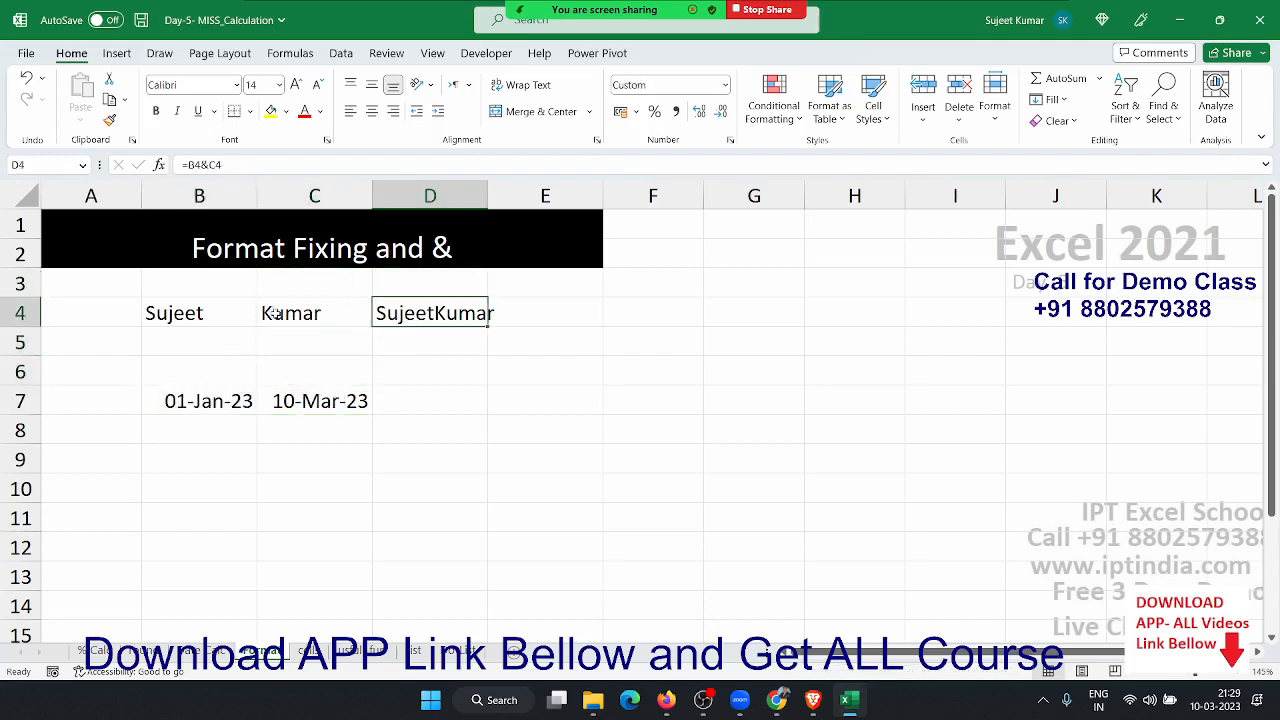
{"action": "double_click", "coordinate": [433, 313]}
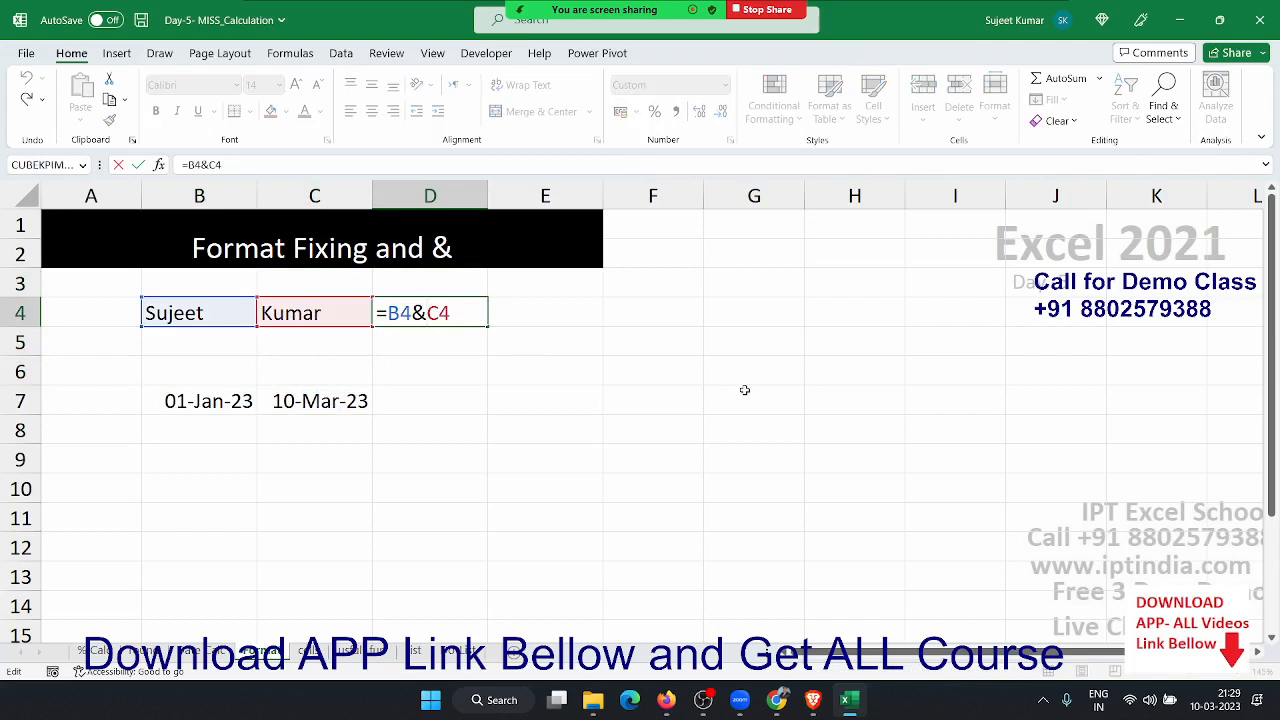
{"action": "type", "text": "\" \""}
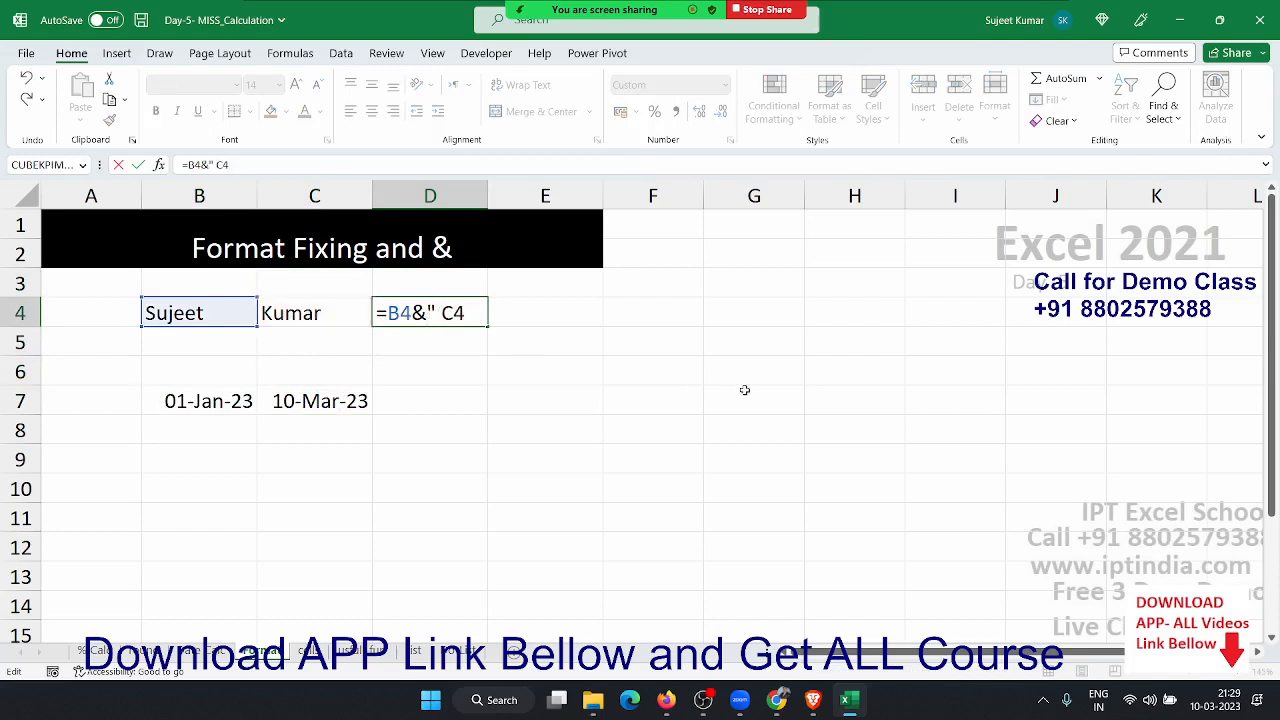
{"action": "type", "text": "&"}
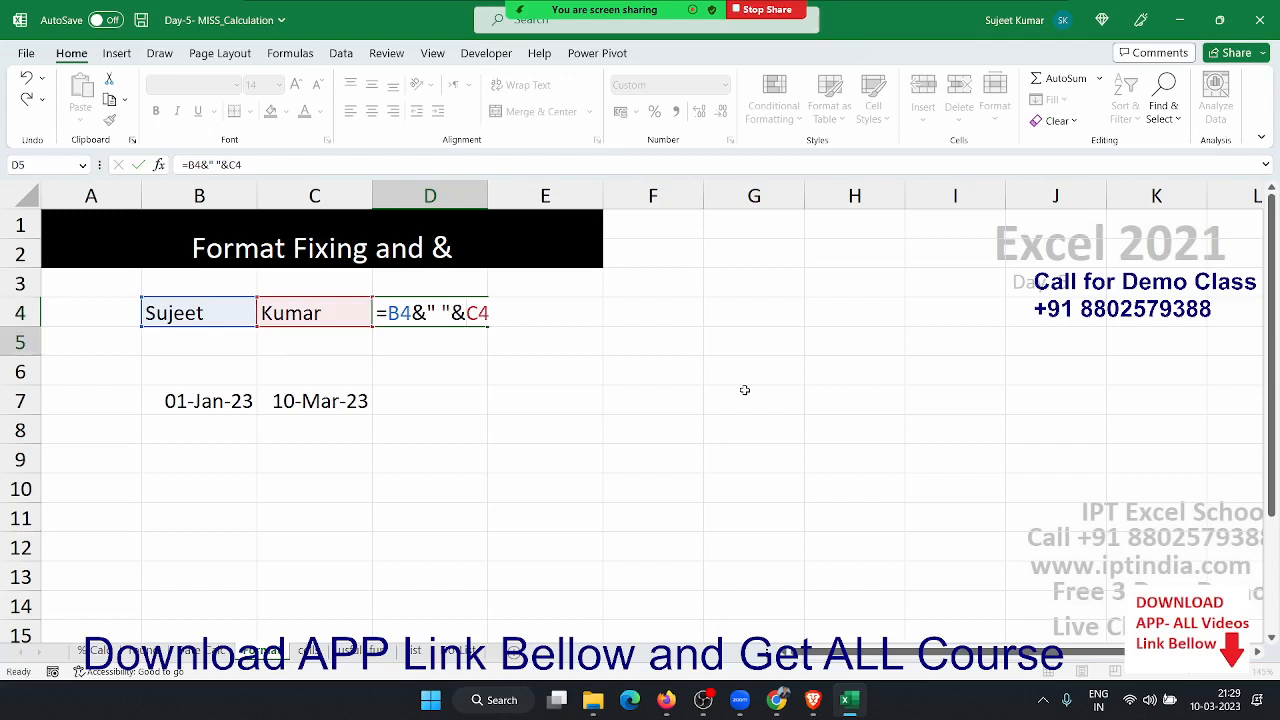
{"action": "key", "text": "Return"}
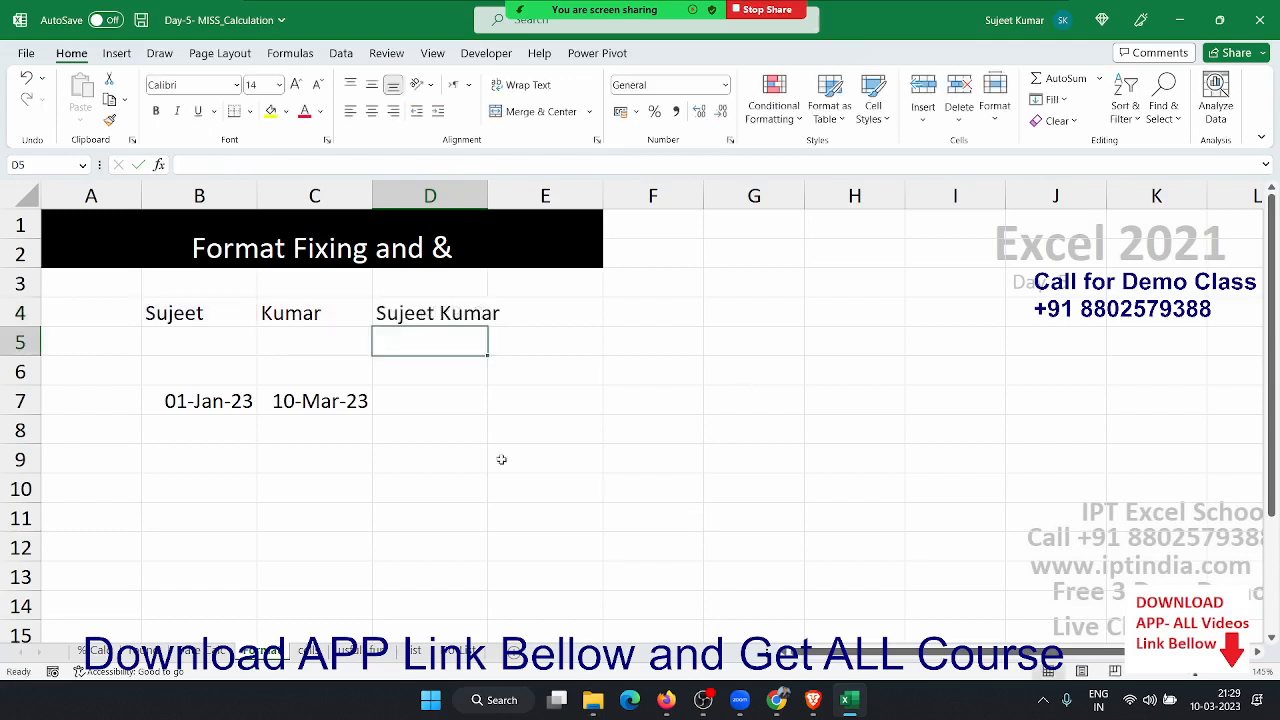
- Enter ="From "&B7&" To "&C7 in D7, which shows From 44927 To 44995
{"action": "left_click", "coordinate": [430, 400]}
{"action": "type", "text": "=\""}
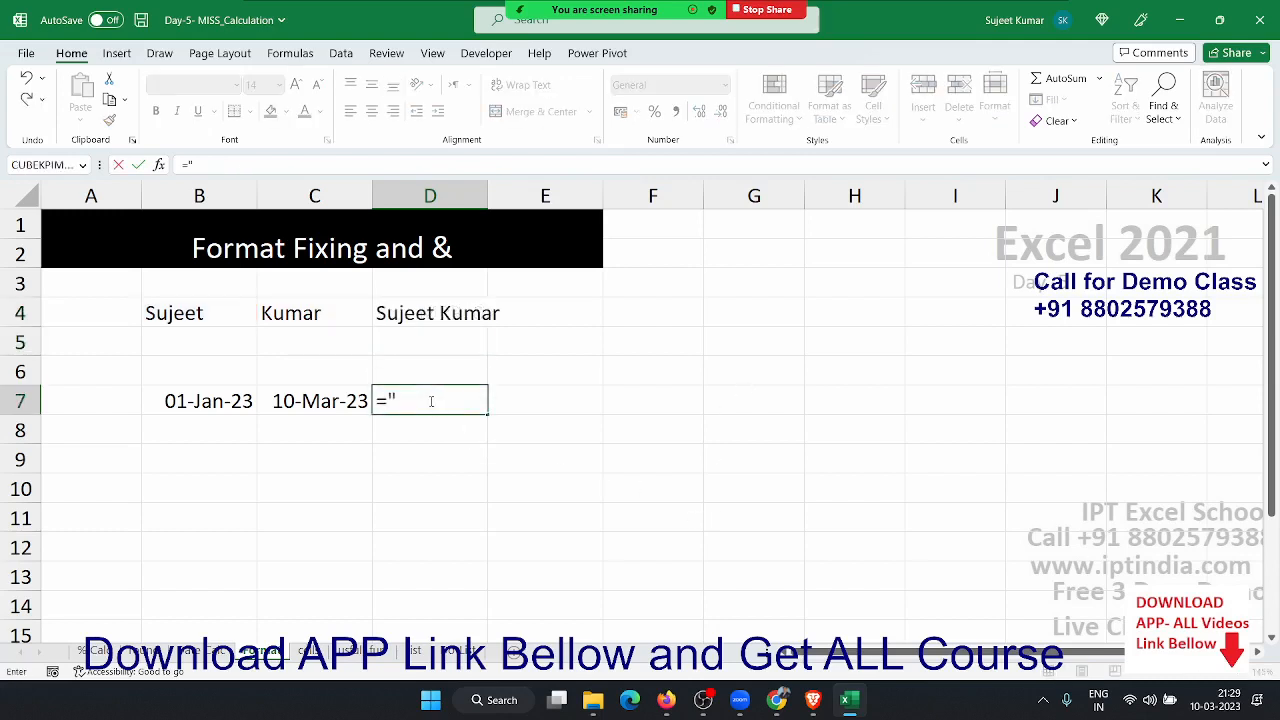
{"action": "type", "text": "From \"&"}
{"action": "left_click", "coordinate": [217, 400]}
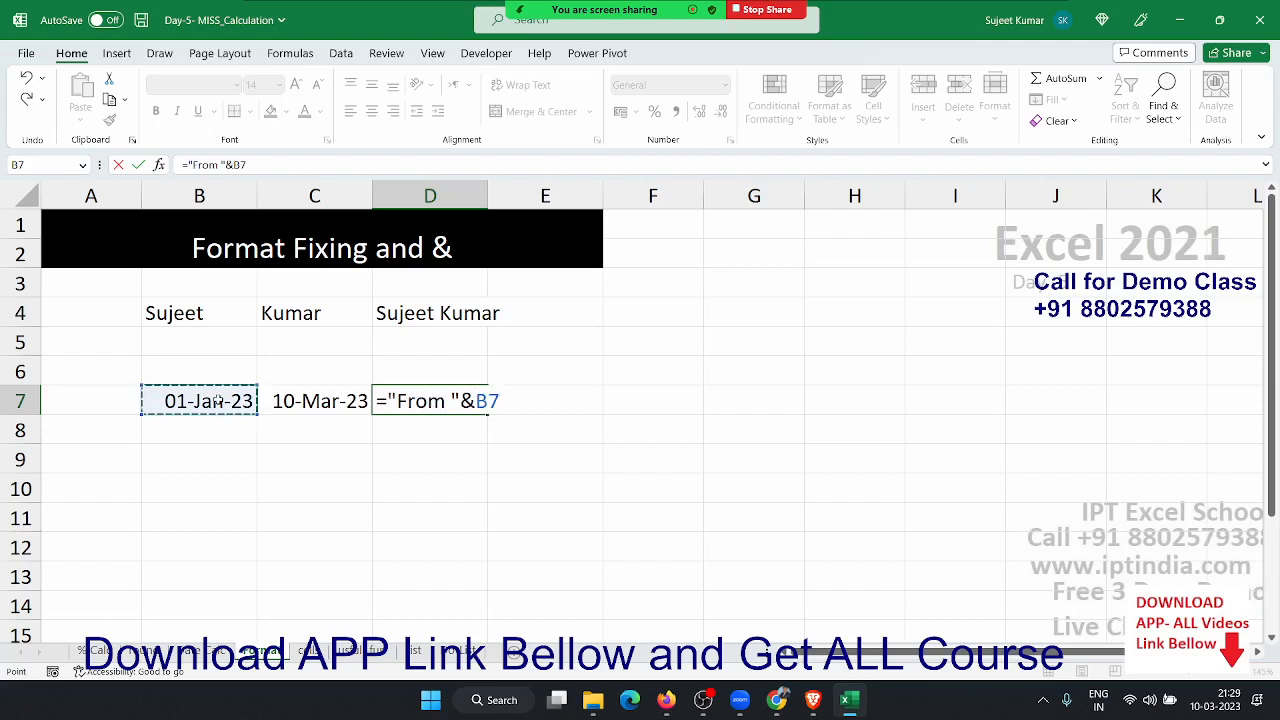
{"action": "type", "text": "&\" "}
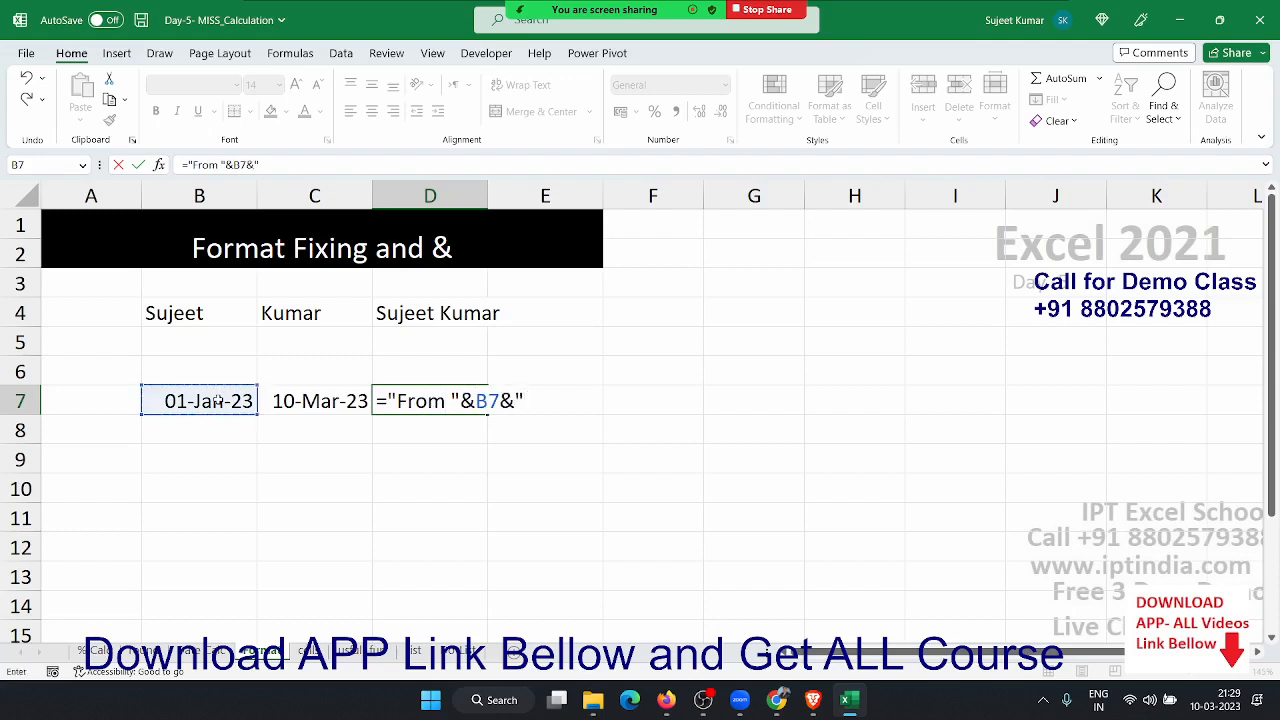
{"action": "type", "text": "To \"&"}
{"action": "left_click", "coordinate": [294, 400]}
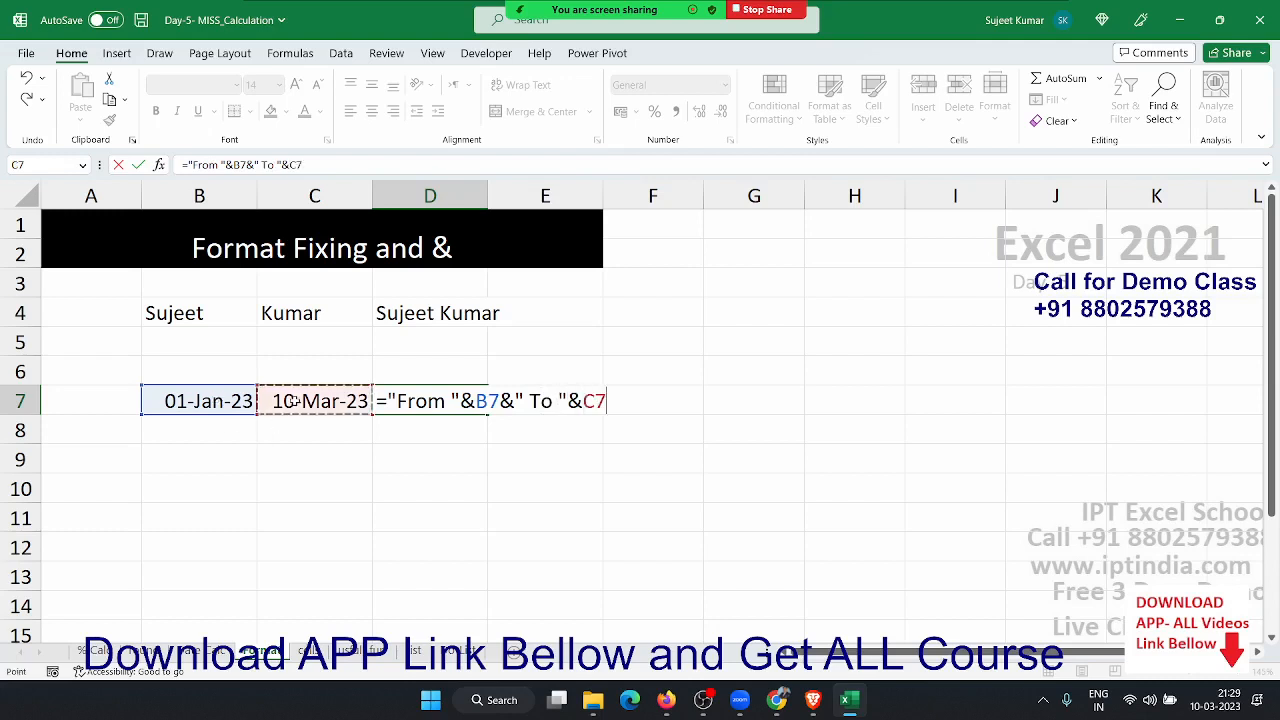
{"action": "key", "text": "Return"}
{"action": "key", "text": "Up"}
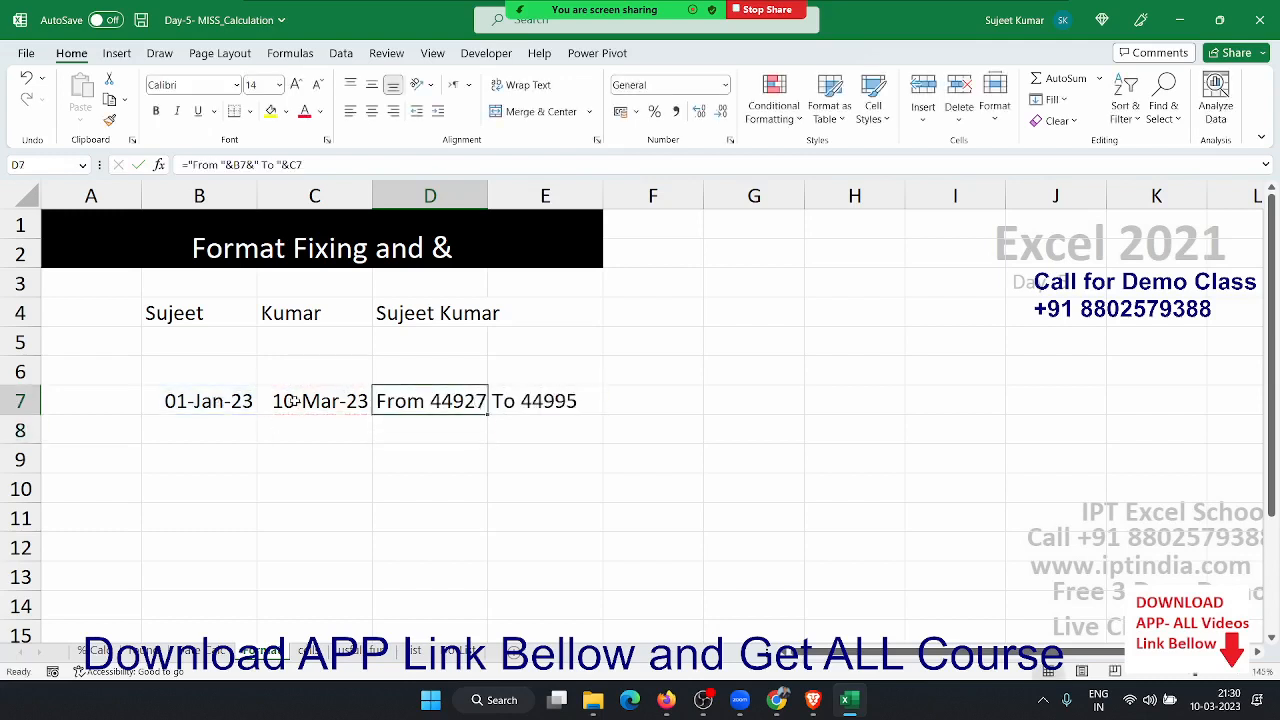
{"action": "left_click", "coordinate": [294, 400]}
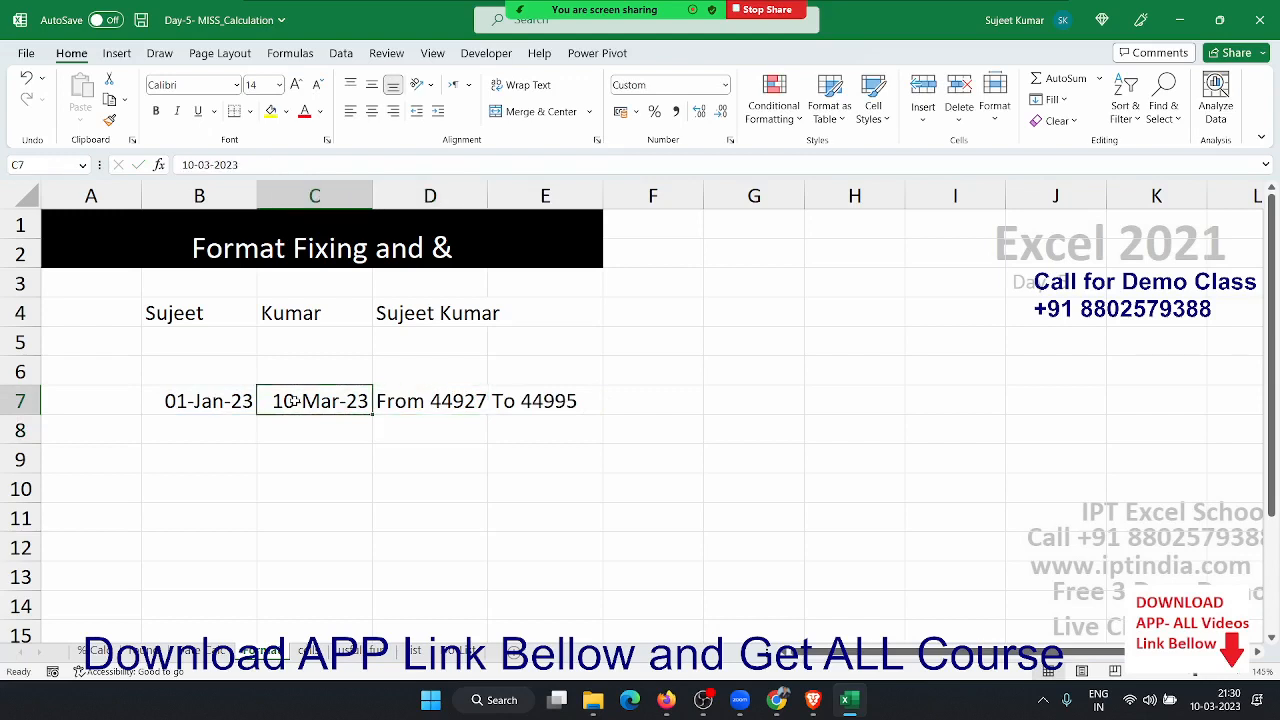
{"action": "key", "text": "shift+Left"}
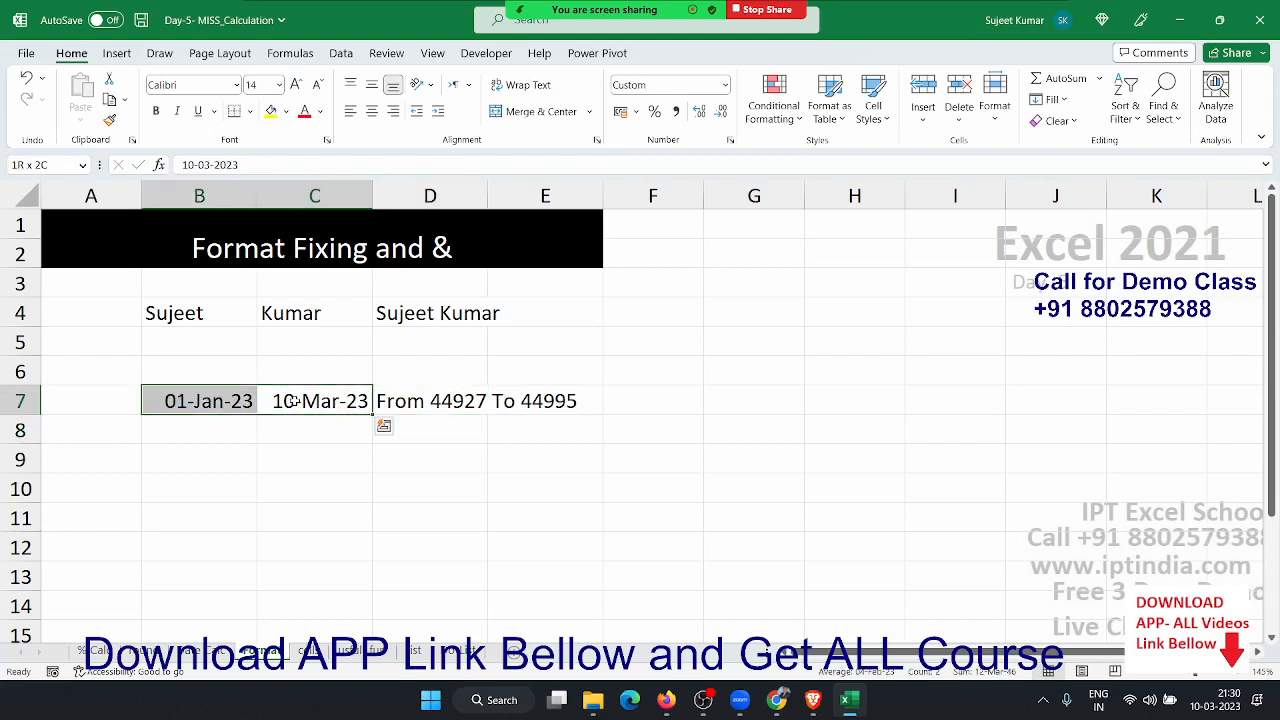
{"action": "key", "text": "Right"}
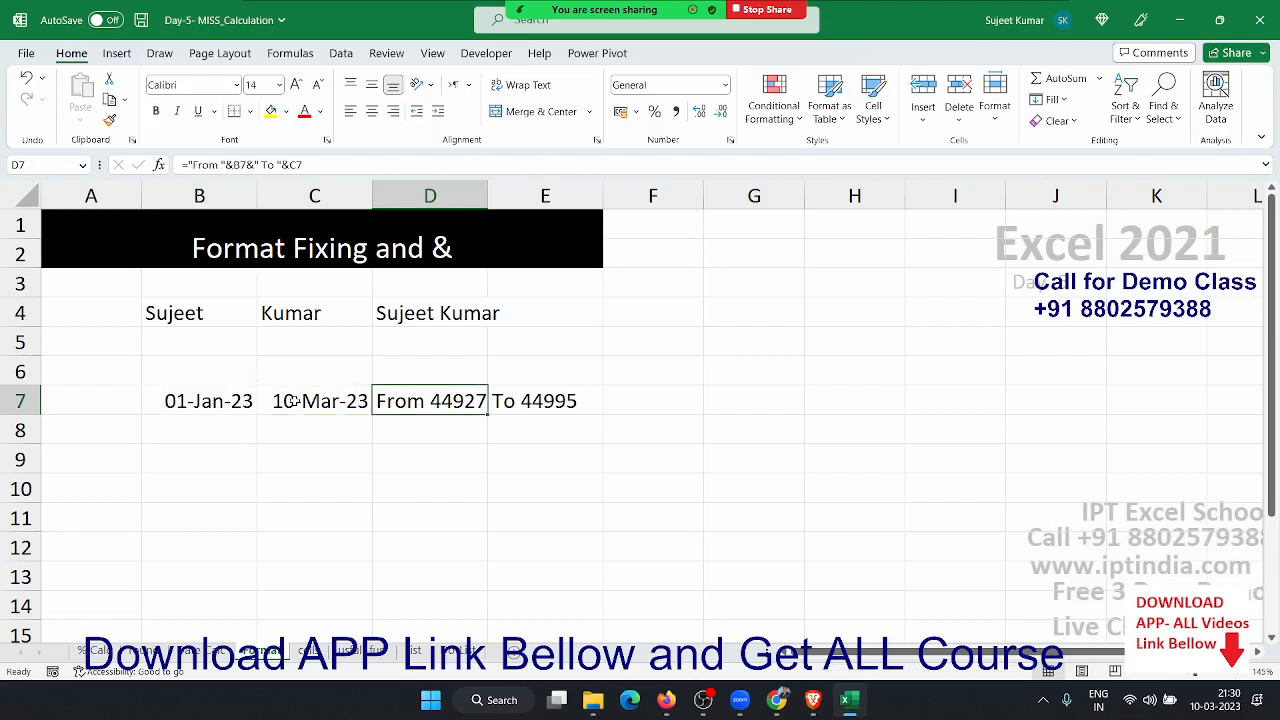
{"action": "left_click", "coordinate": [245, 428]}
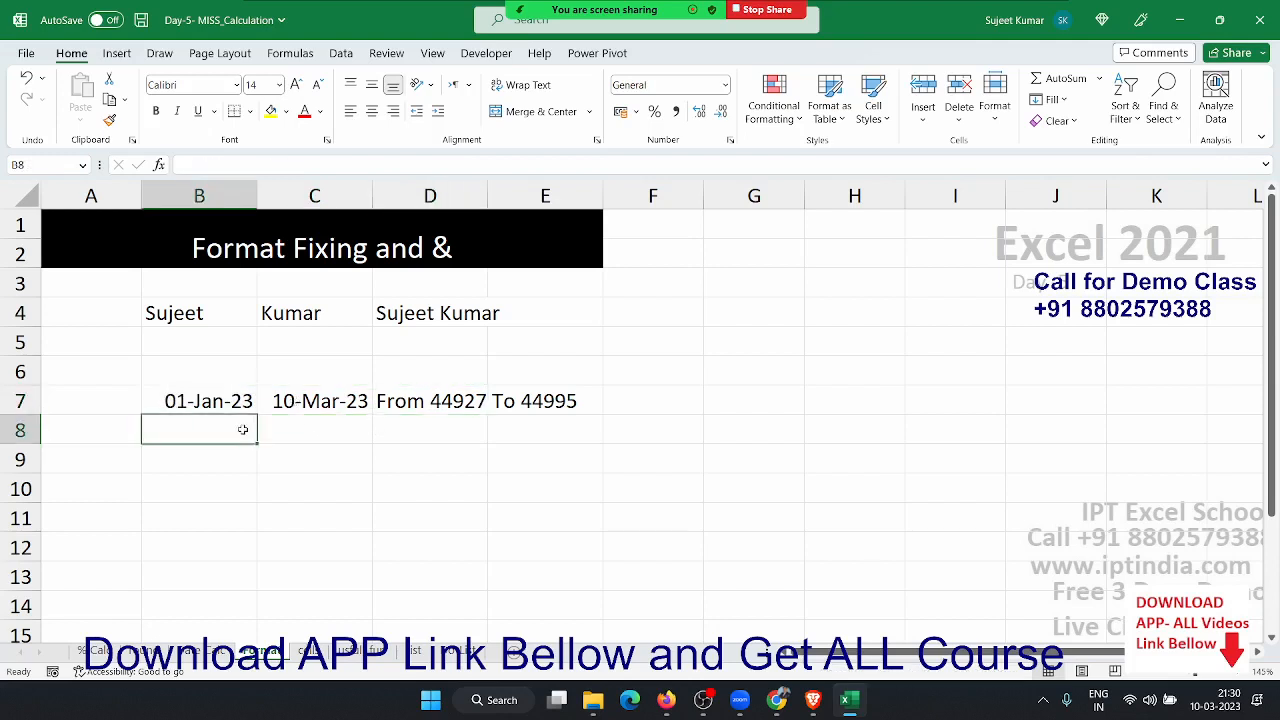
- Enter =TEXT(B7,"DD-MMM-YY") in B8 and =TEXT(C7,"DD-MMM-YY") in C8
{"action": "type", "text": "=te"}
{"action": "key", "text": "Tab"}
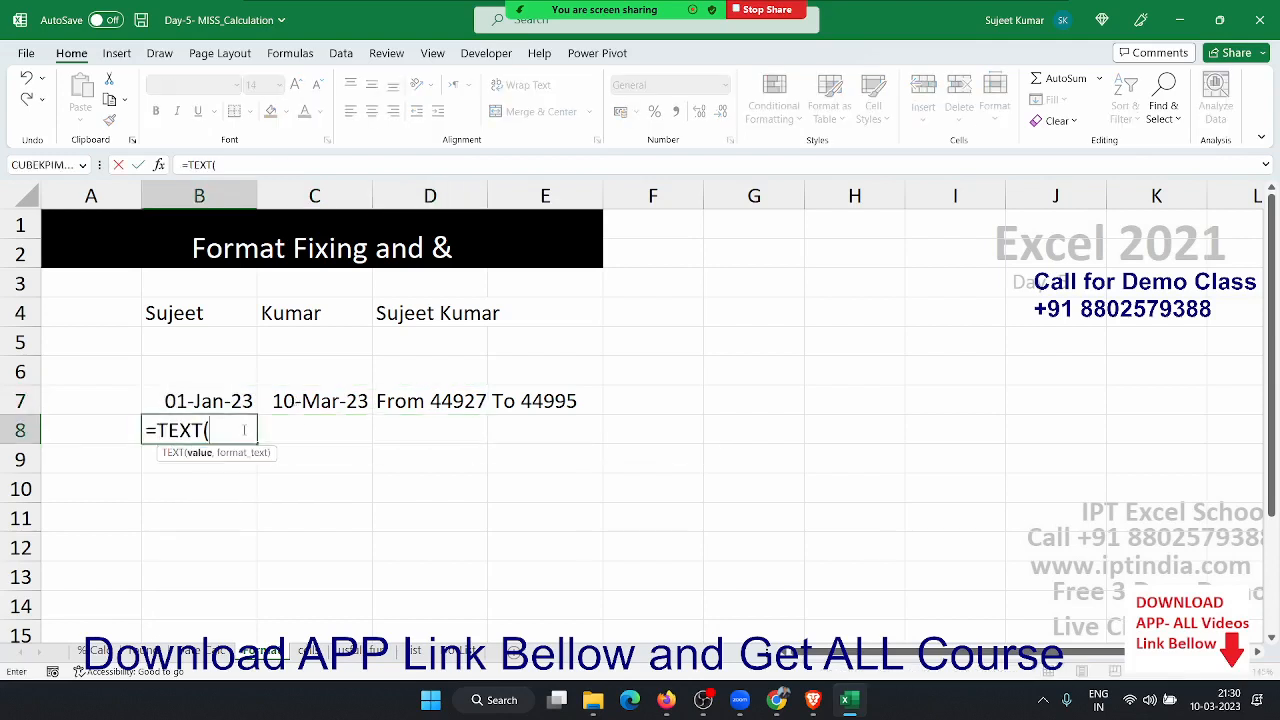
{"action": "left_click", "coordinate": [237, 400]}
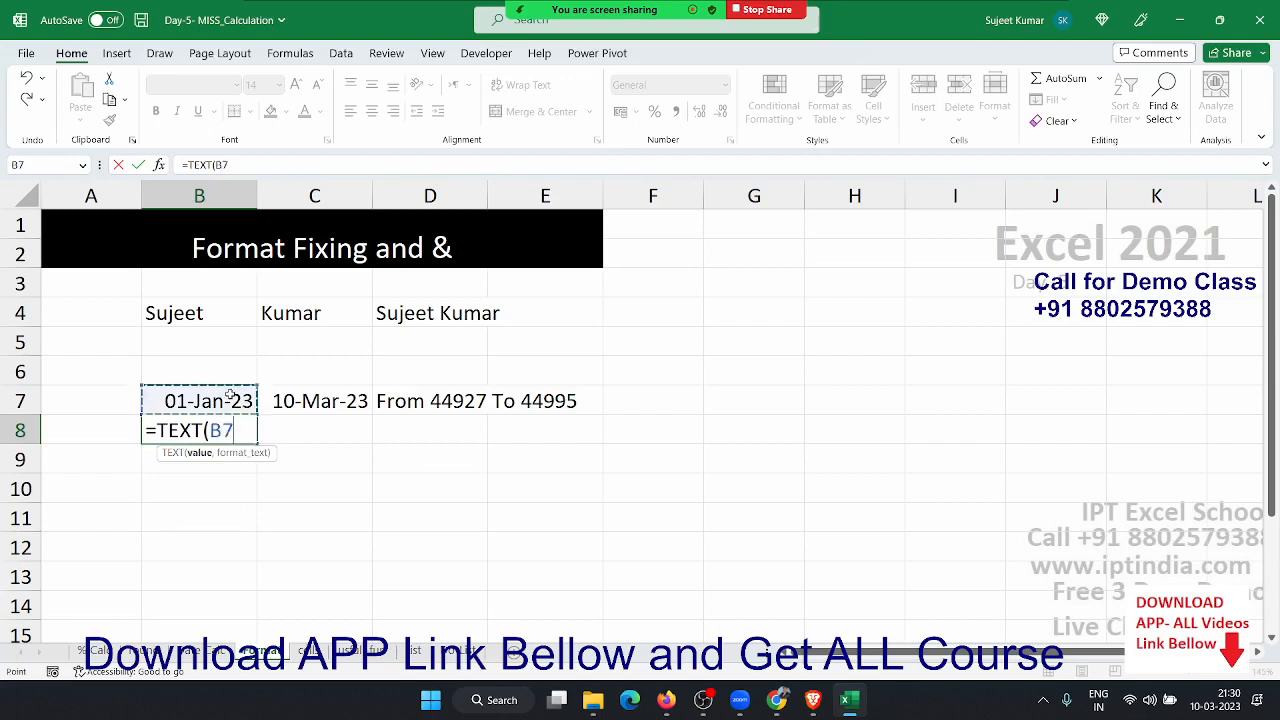
{"action": "type", "text": ",\""}
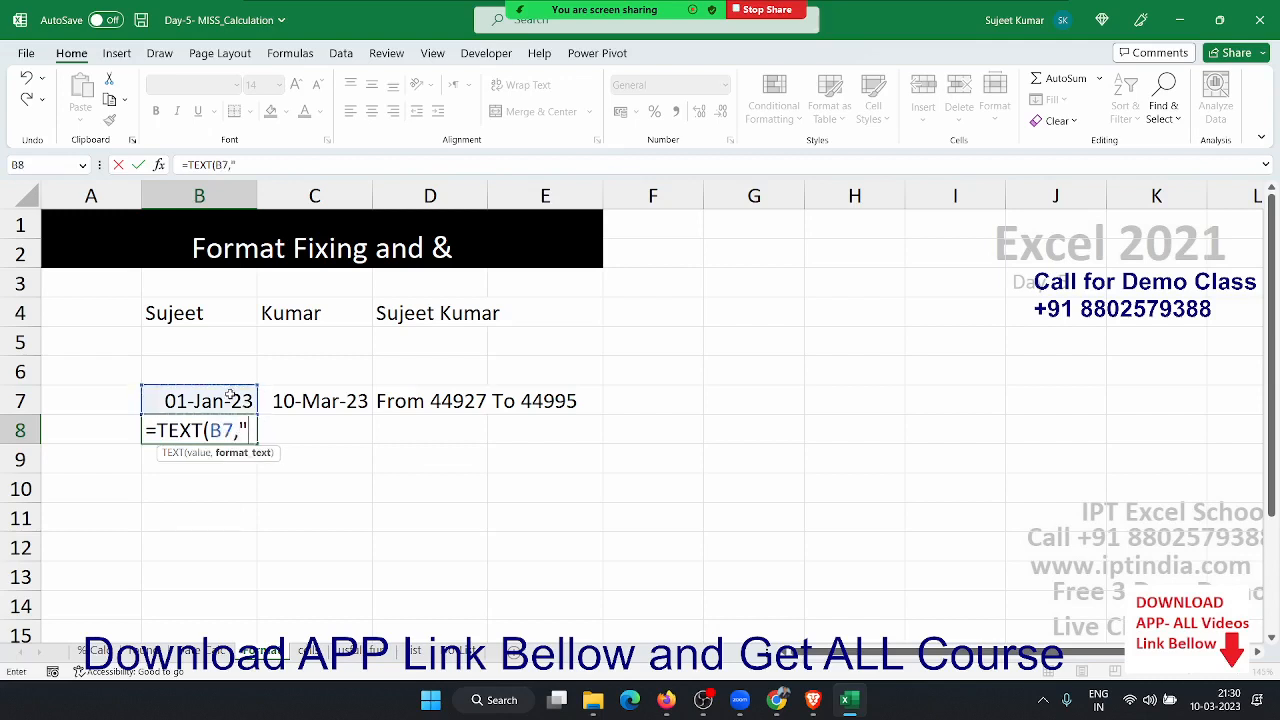
{"action": "type", "text": "DD-MMM-Y"}
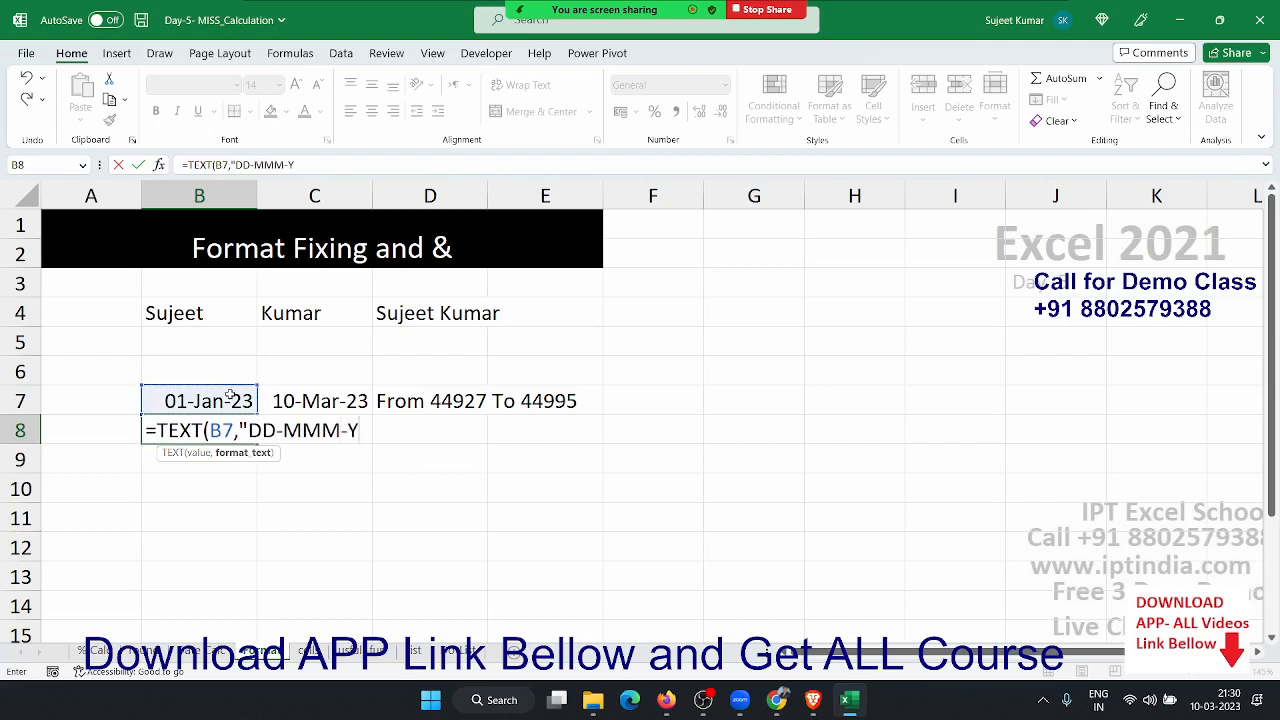
{"action": "type", "text": "Y\")"}
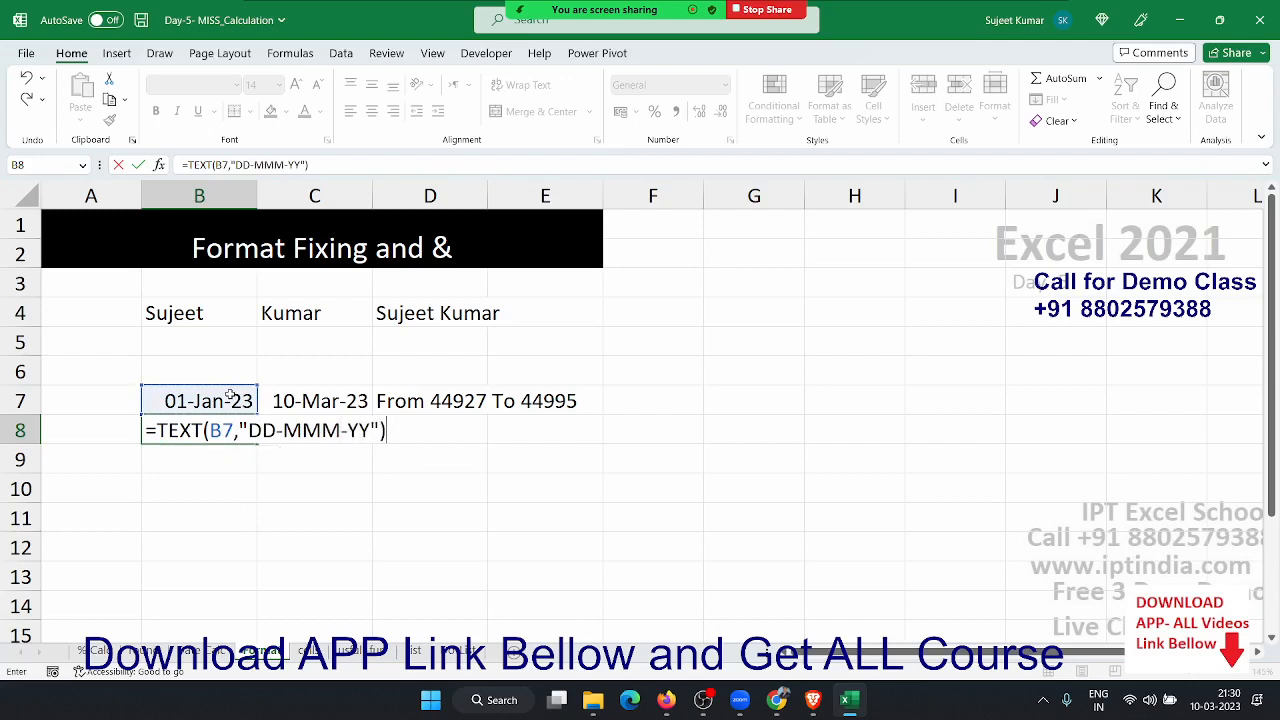
{"action": "key", "text": "Return"}
{"action": "key", "text": "Up"}
{"action": "key", "text": "Right"}
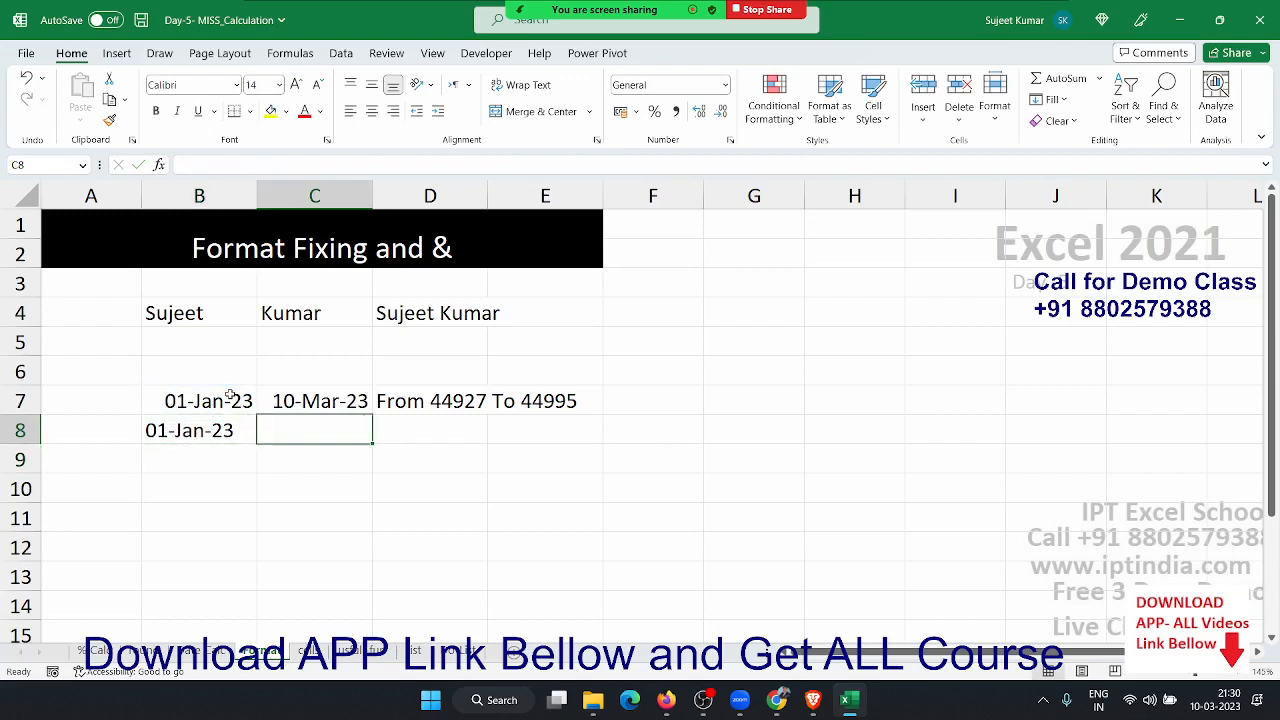
{"action": "type", "text": "=te"}
{"action": "key", "text": "Tab"}
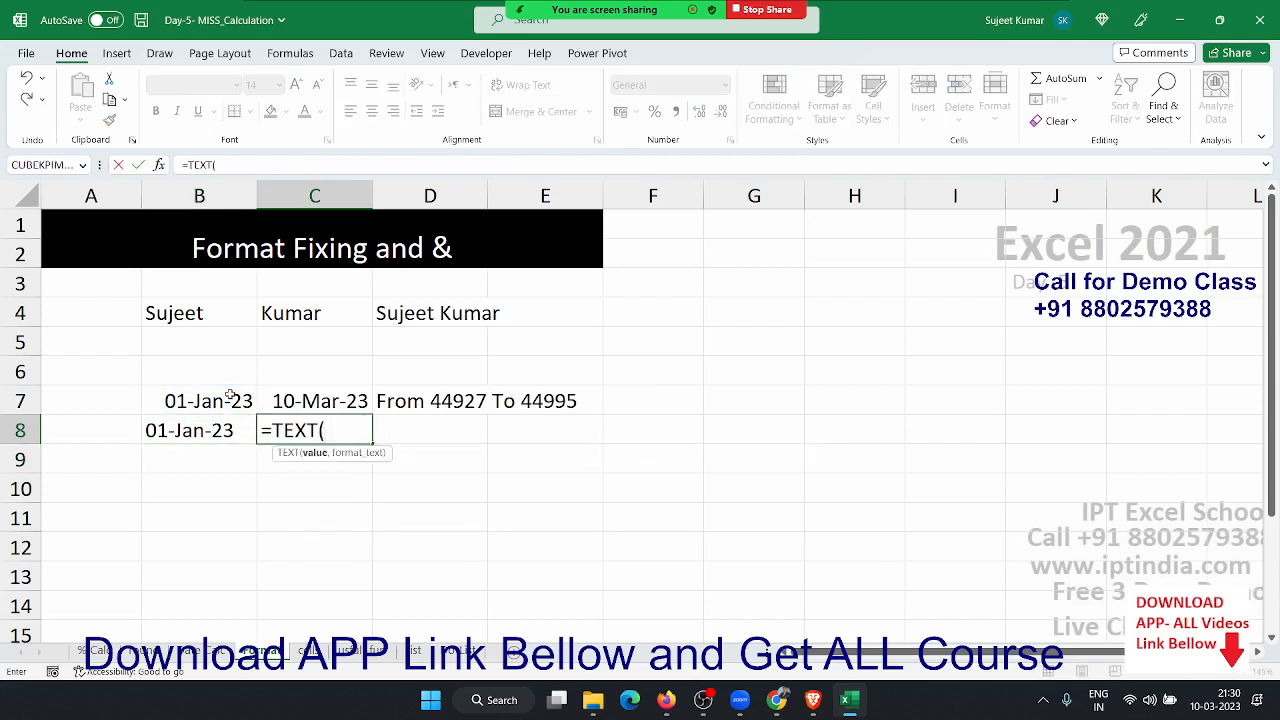
{"action": "key", "text": "Up"}
{"action": "type", "text": ",\""}
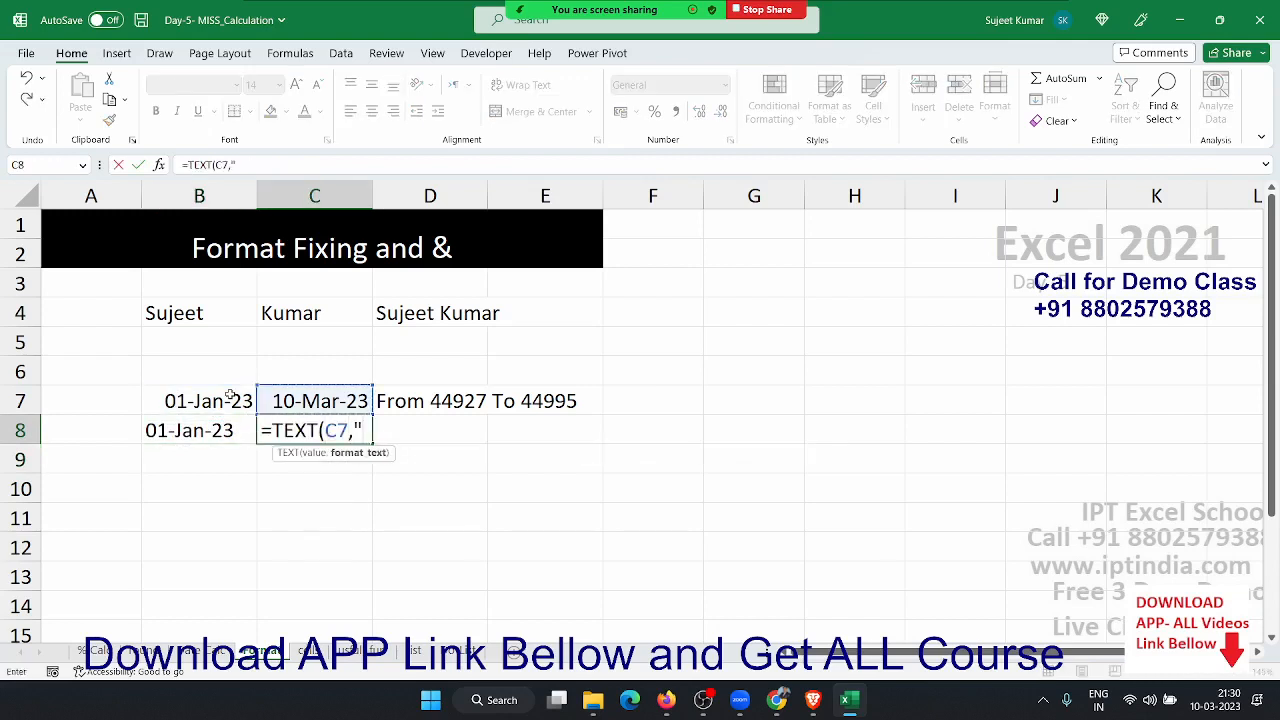
{"action": "type", "text": "DD-MMM-"}
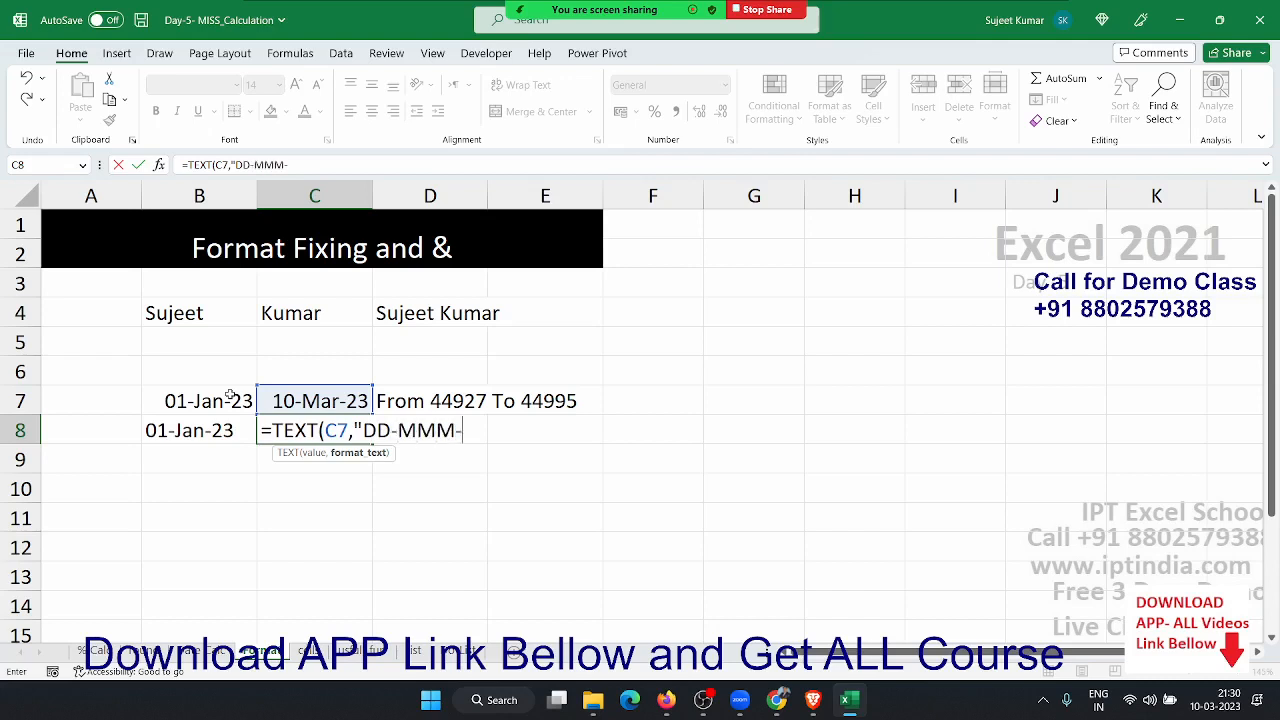
{"action": "type", "text": "YY\")"}
{"action": "key", "text": "Return"}
{"action": "key", "text": "Up"}
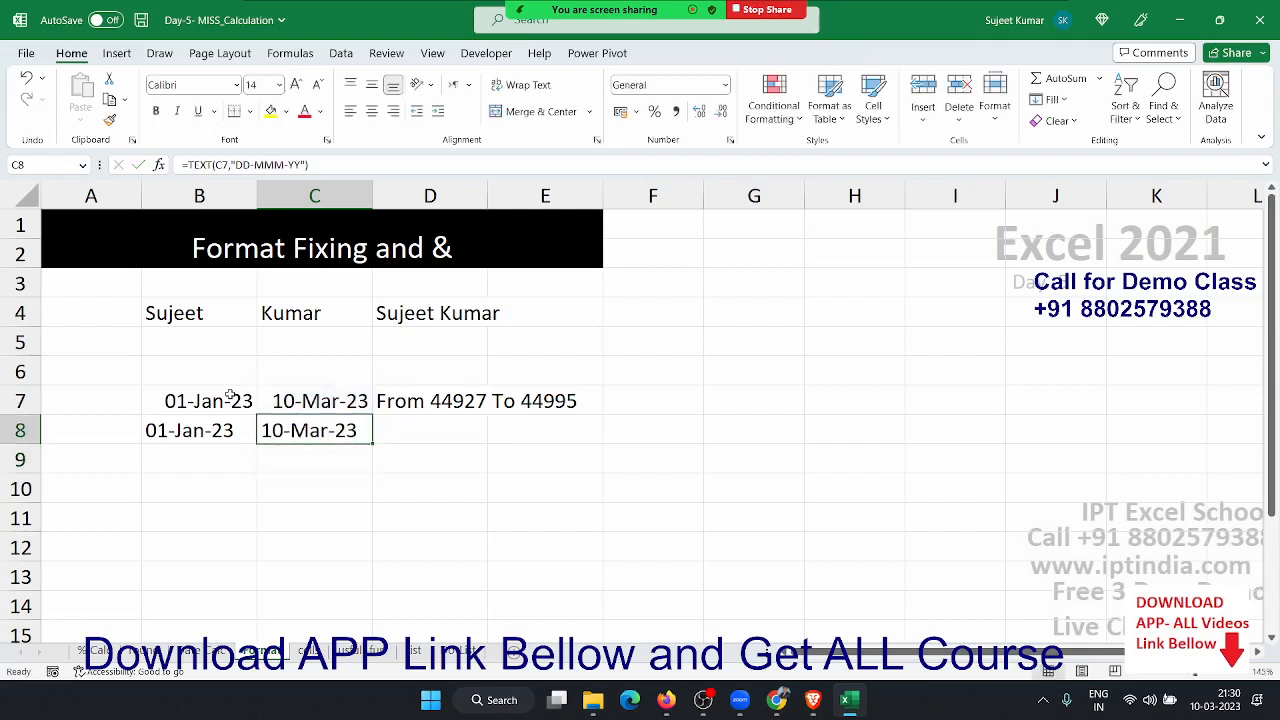
- Fill the From/To formula down into D8 so it reads From 01-Jan-23 To 10-Mar-23
{"action": "key", "text": "Right"}
{"action": "key", "text": "ctrl+d"}
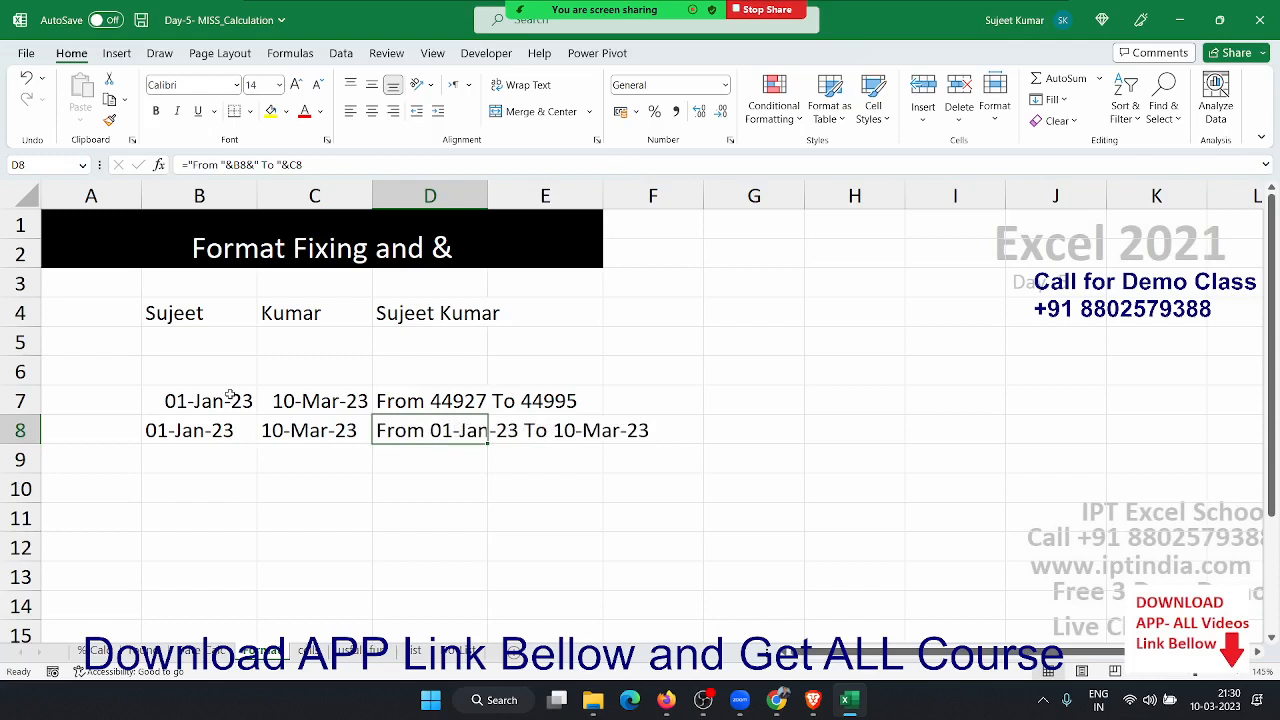
{"action": "key", "text": "F2"}
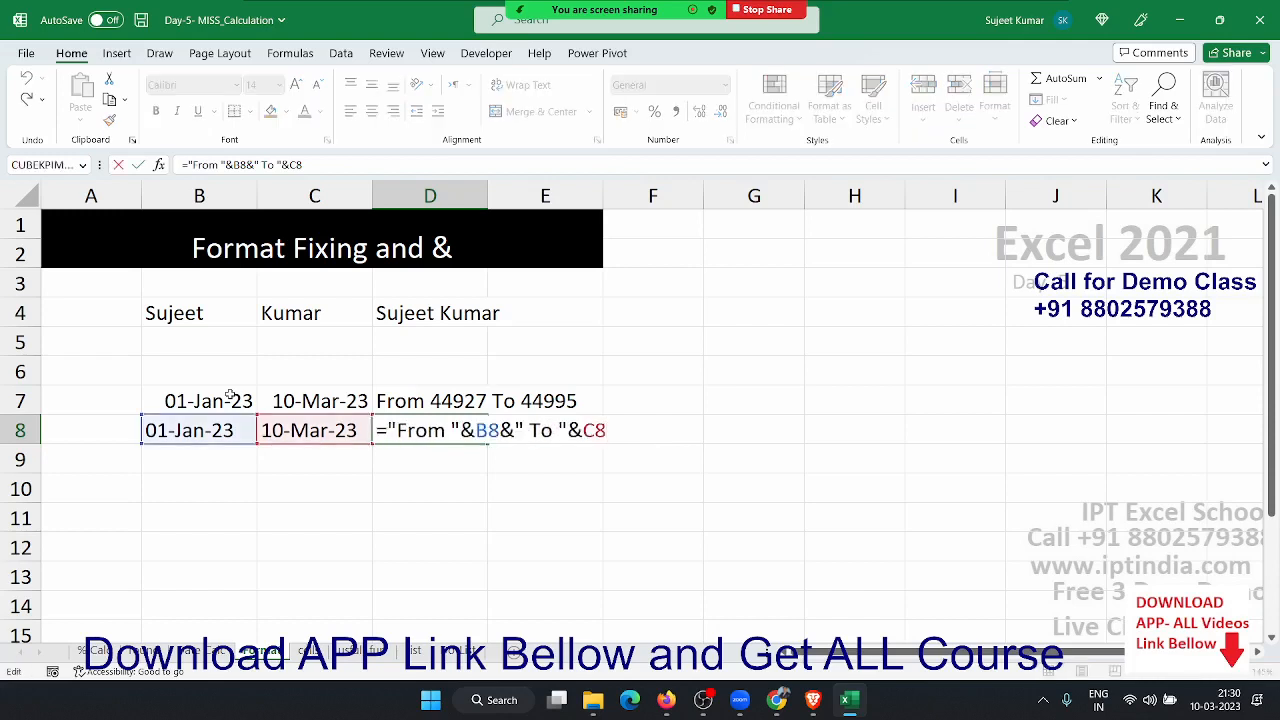
{"action": "key", "text": "Return"}
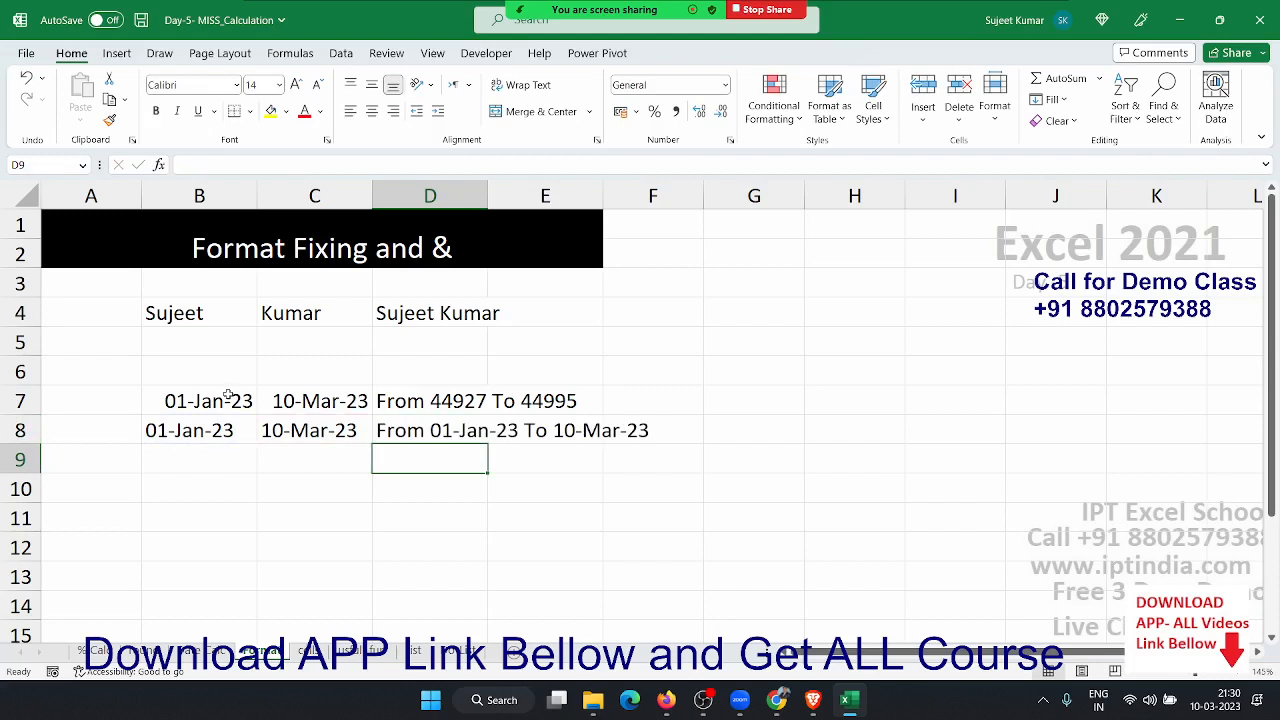
- Look over the SUM, AVERAGE, COUNT and MAX results on the useful functions sheet
{"action": "left_click", "coordinate": [358, 651]}
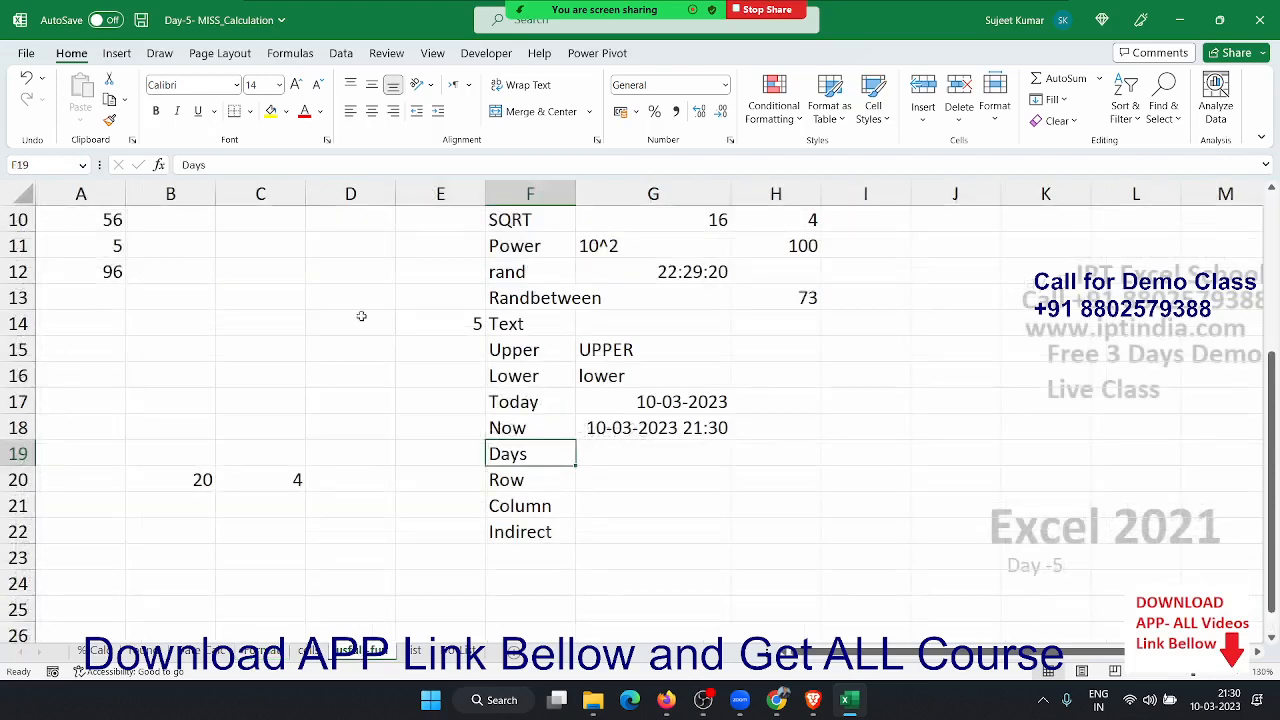
{"action": "scroll", "coordinate": [361, 316], "scroll_direction": "up", "scroll_amount": 3}
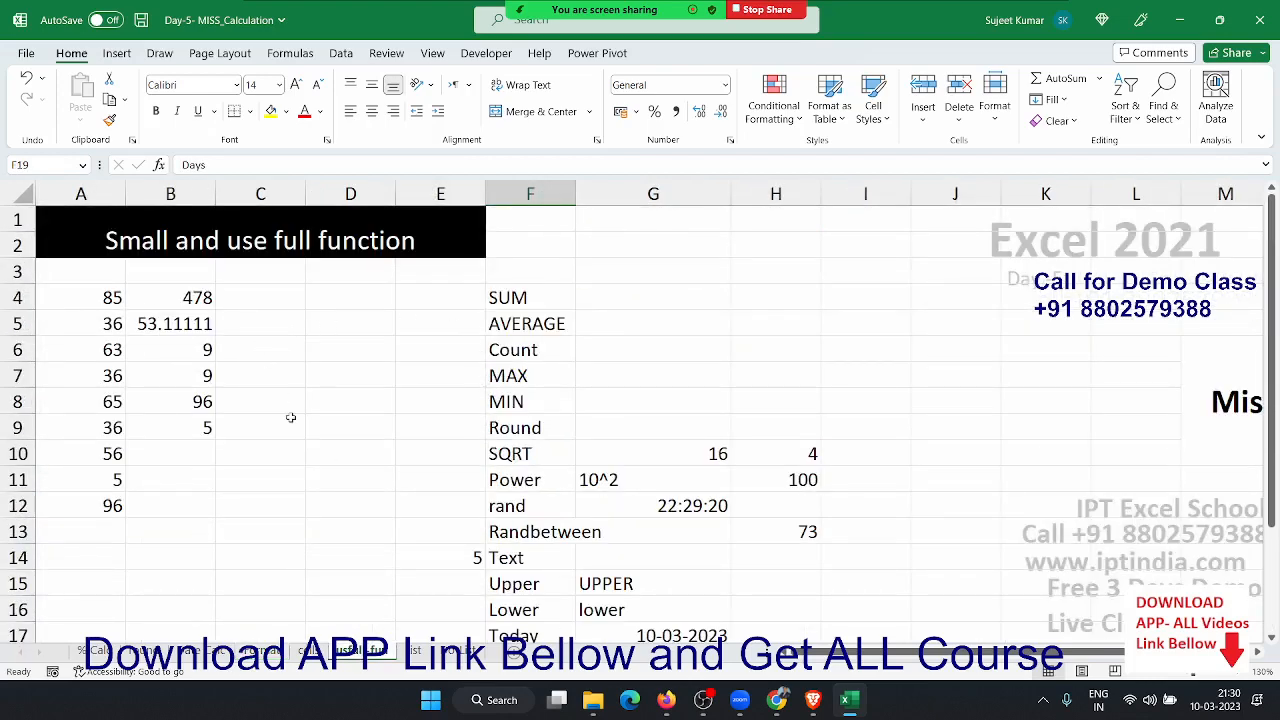
{"action": "key", "text": "Up"}
{"action": "key", "text": "Up"}
{"action": "key", "text": "Up"}
{"action": "key", "text": "Up"}
{"action": "key", "text": "Up"}
{"action": "key", "text": "Up"}
{"action": "key", "text": "Up"}
{"action": "key", "text": "Up"}
{"action": "key", "text": "Up"}
{"action": "key", "text": "Up"}
{"action": "key", "text": "Up"}
{"action": "key", "text": "Up"}
{"action": "key", "text": "Up"}
{"action": "key", "text": "Up"}
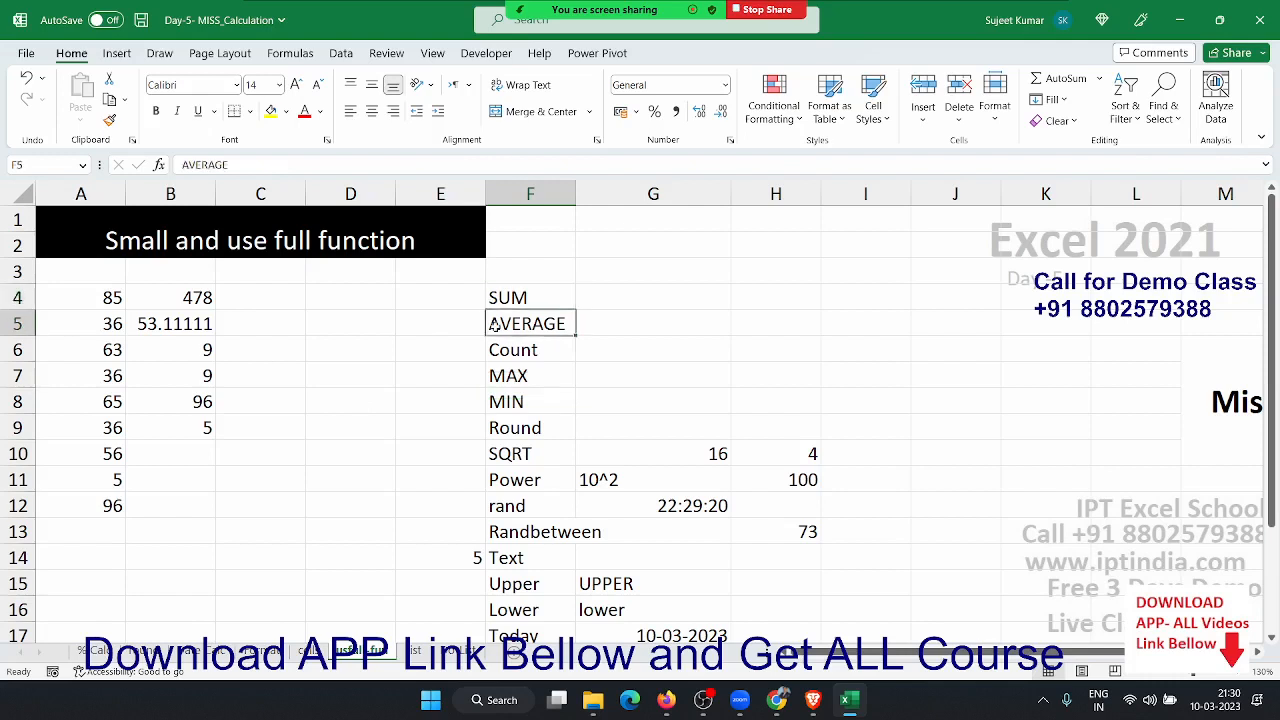
{"action": "left_click", "coordinate": [190, 297]}
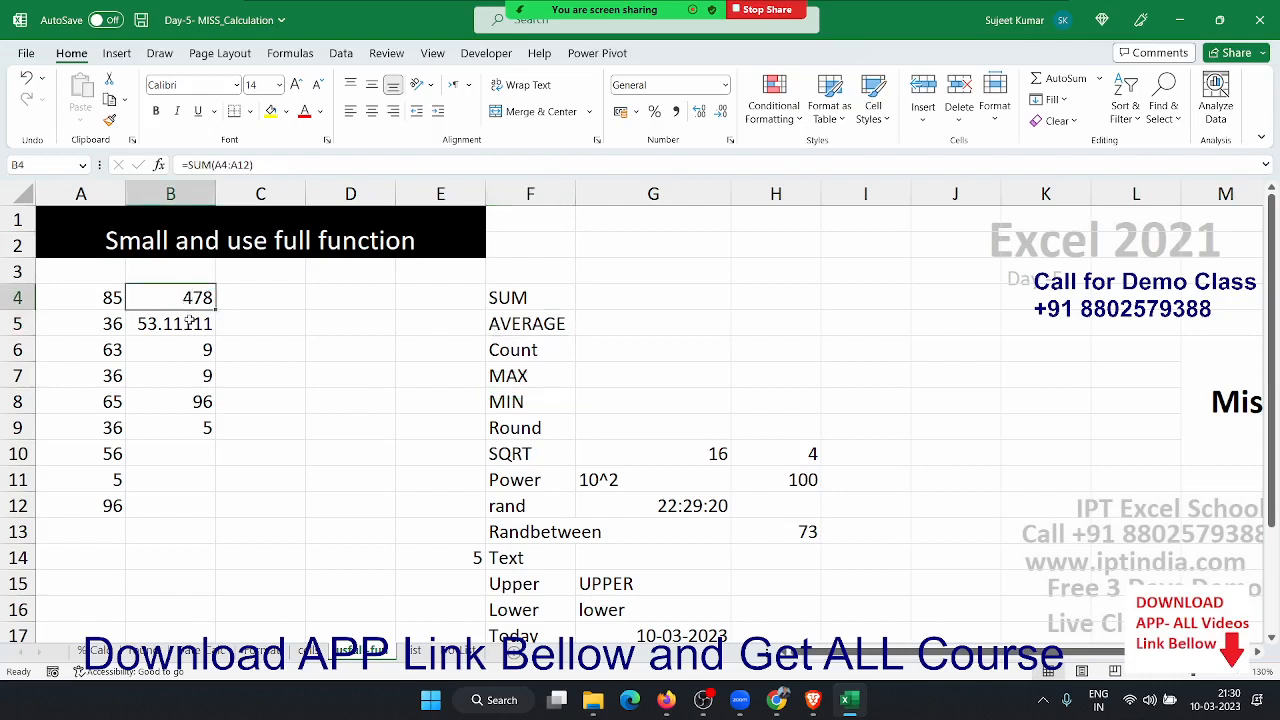
{"action": "left_click", "coordinate": [190, 321]}
{"action": "left_click", "coordinate": [200, 349]}
{"action": "left_click", "coordinate": [201, 375]}
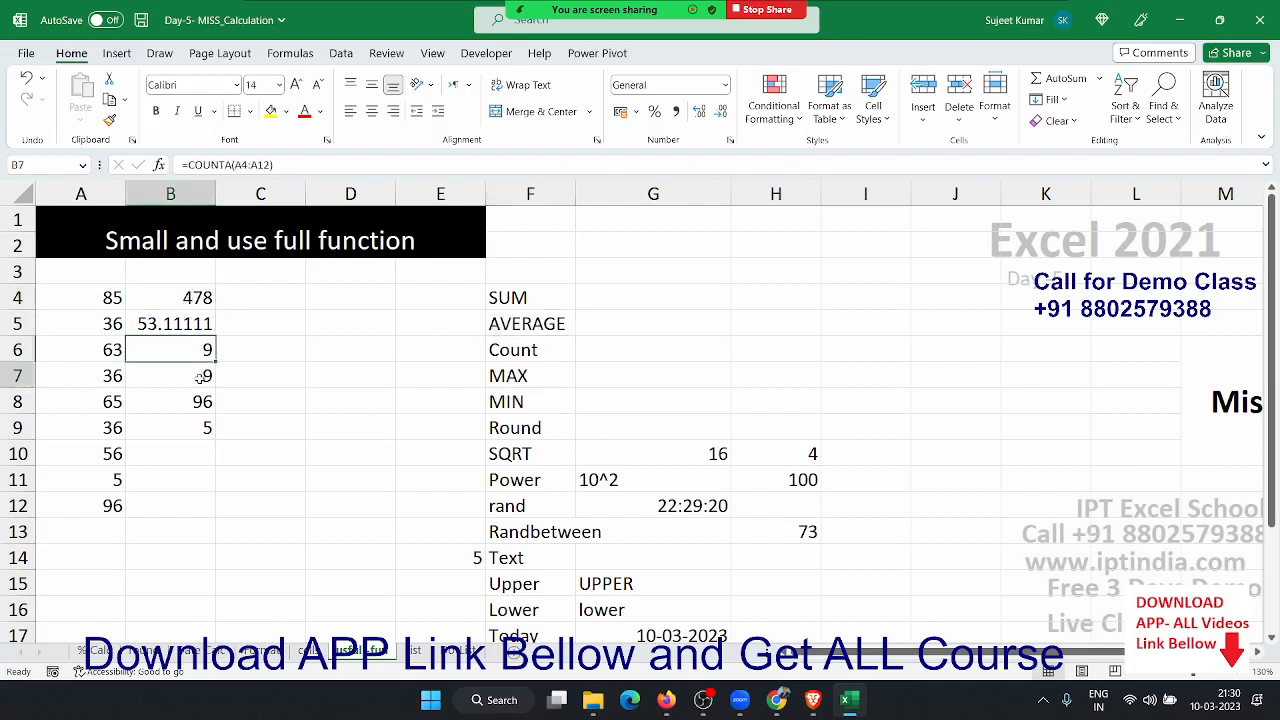
{"action": "left_click", "coordinate": [203, 404]}
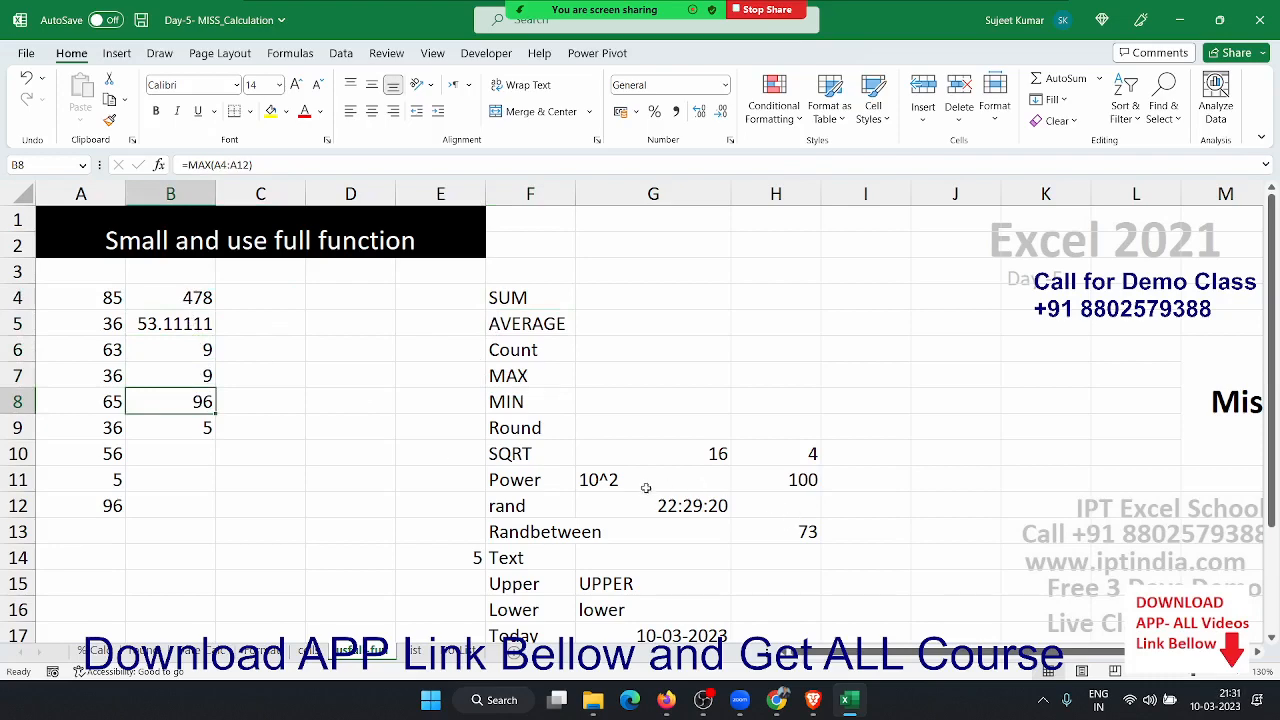
{"action": "scroll", "coordinate": [644, 493], "scroll_direction": "down", "scroll_amount": 3}
{"action": "scroll", "coordinate": [644, 495], "scroll_direction": "up", "scroll_amount": 3}
- Select the function list B2:C20 on the list sheet and save the workbook
{"action": "left_click", "coordinate": [416, 651]}
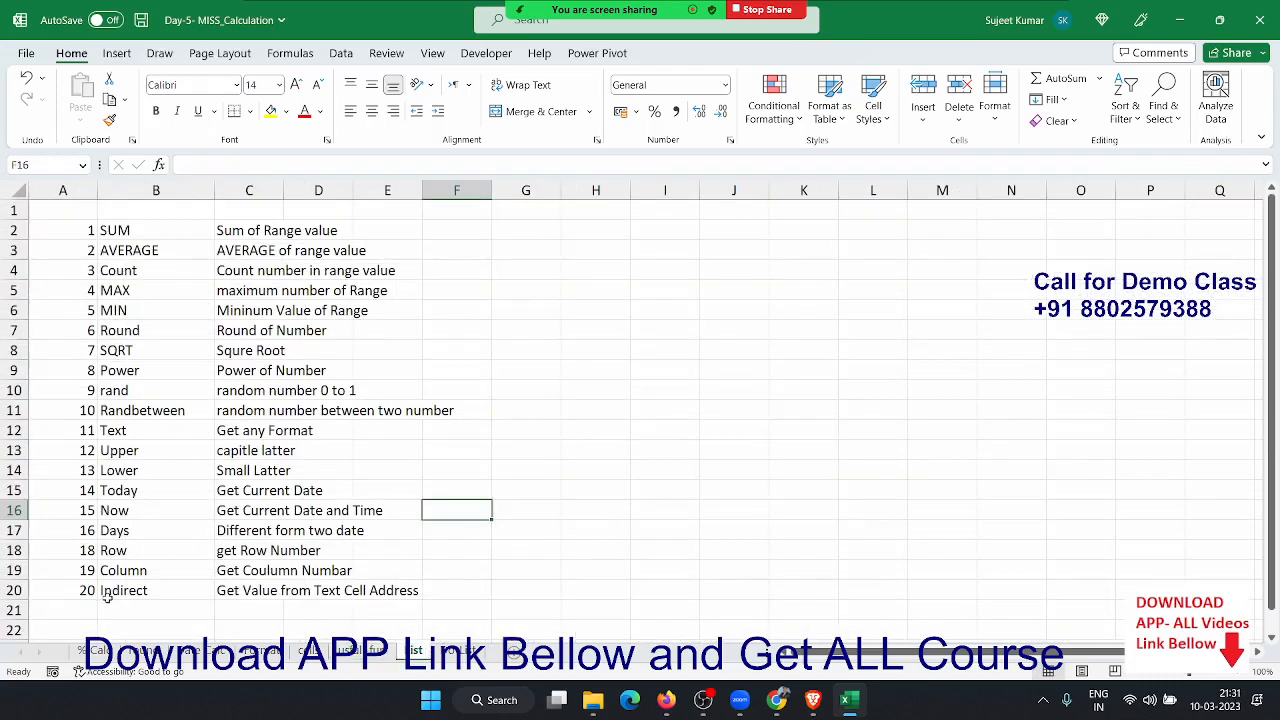
{"action": "left_click_drag", "start_coordinate": [106, 594], "coordinate": [260, 232]}
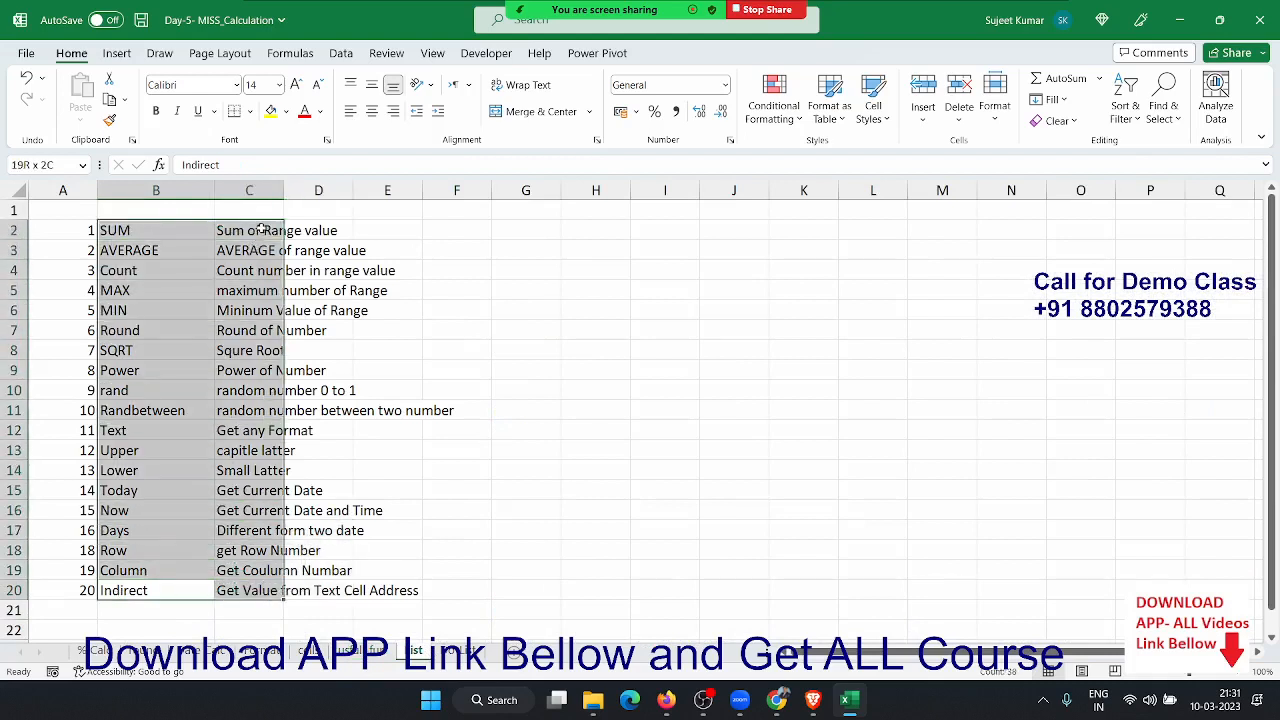
{"action": "left_click", "coordinate": [141, 20]}
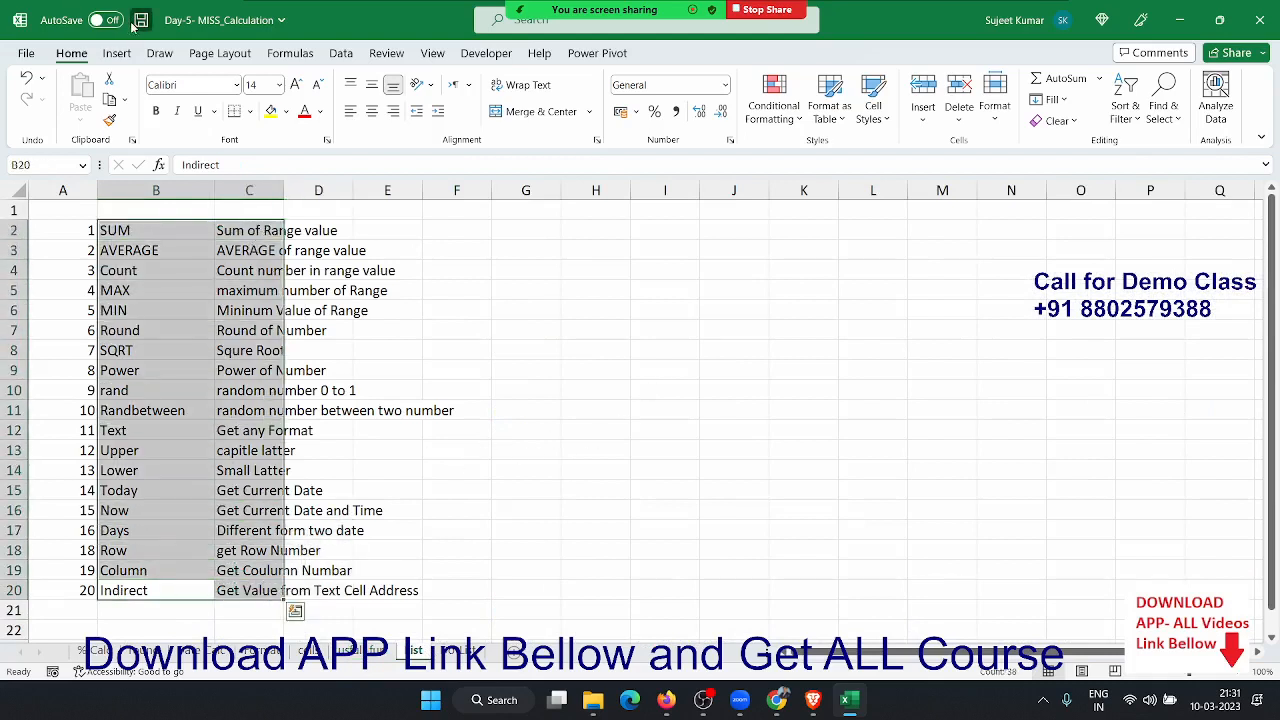
{"action": "left_click", "coordinate": [1038, 388]}
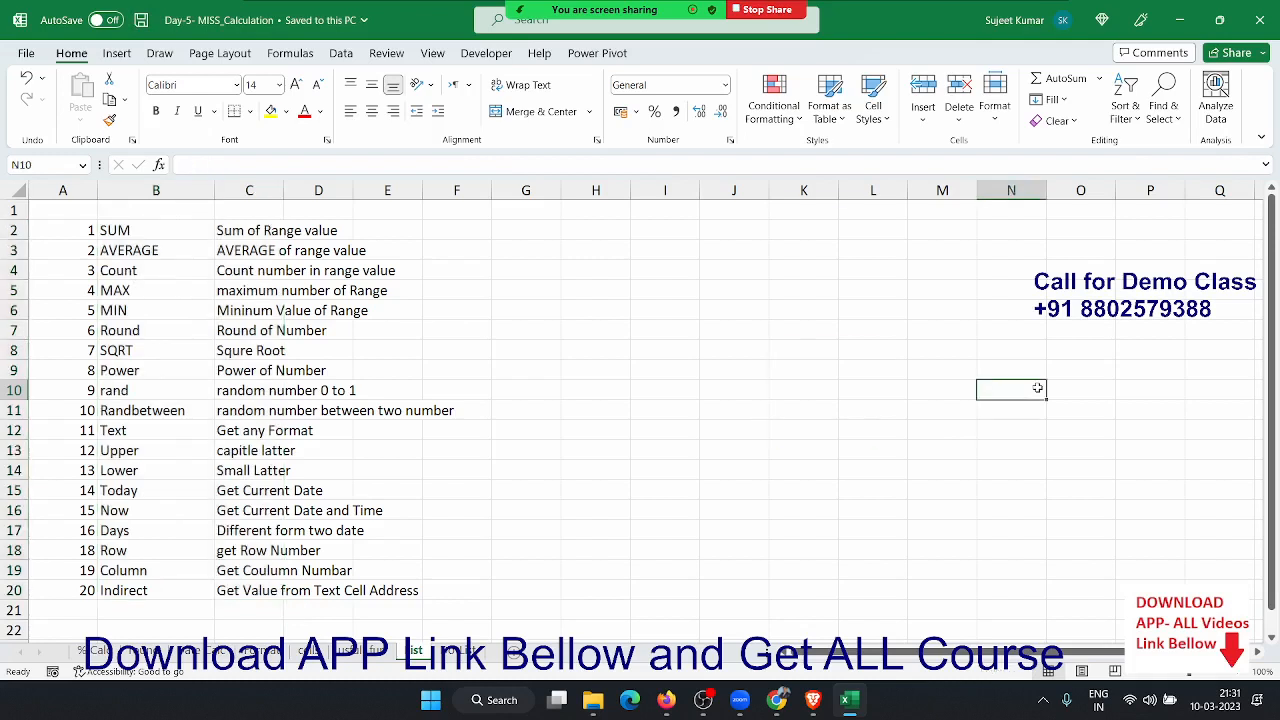